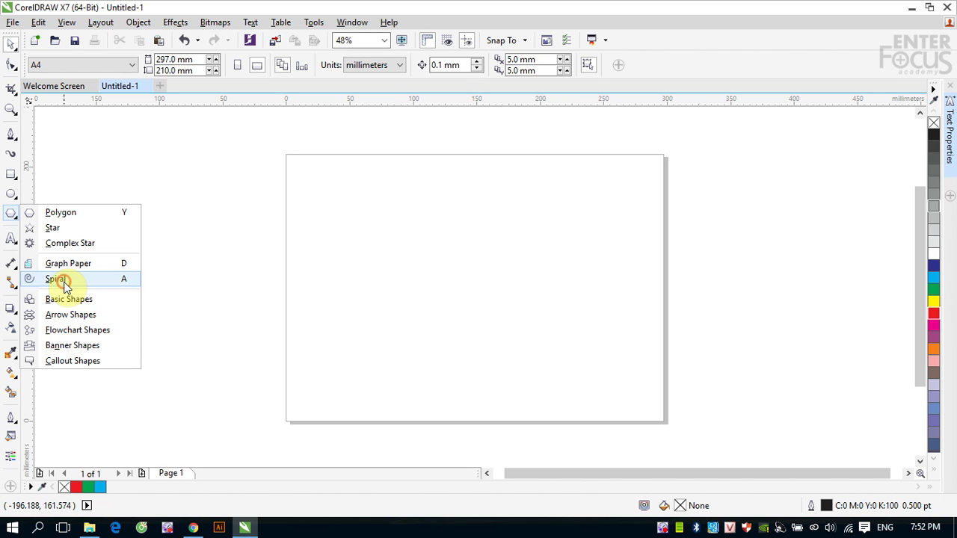
# Draw a symmetrical spiral with 6 revolutions near the page centre and another with 2 revolutions beside it, towards the page's left edge.
pyautogui.click(64, 283)
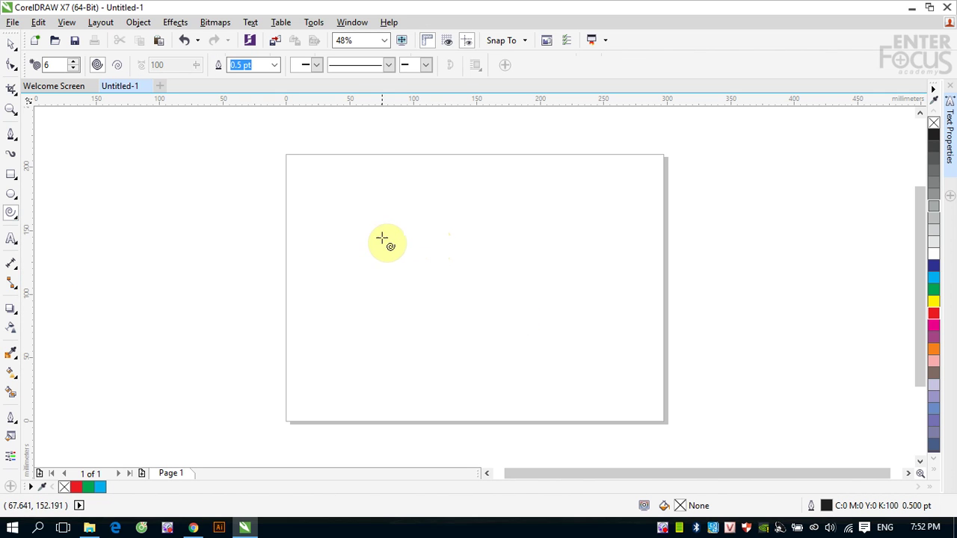
pyautogui.moveTo(451, 222); pyautogui.dragTo(537, 293)
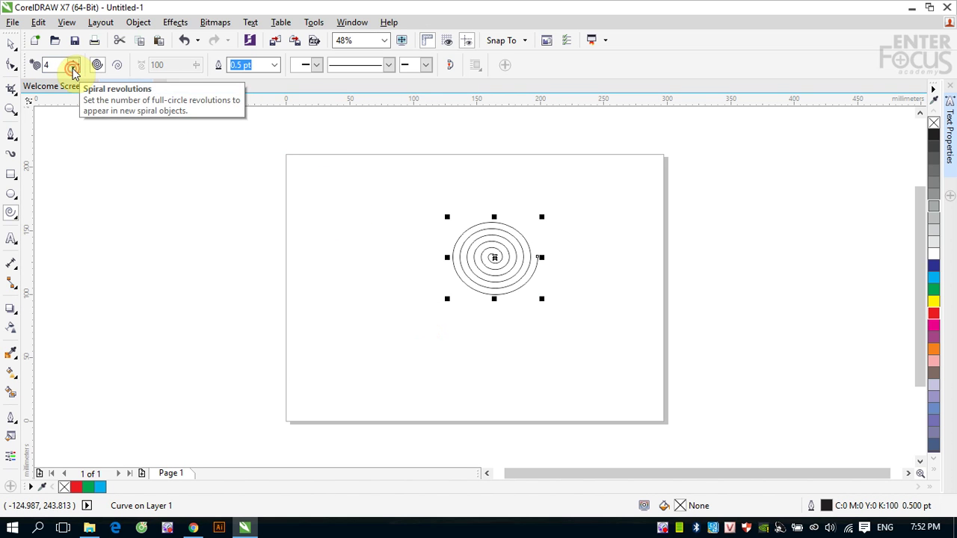
pyautogui.click(74, 68)
pyautogui.click(73, 69)
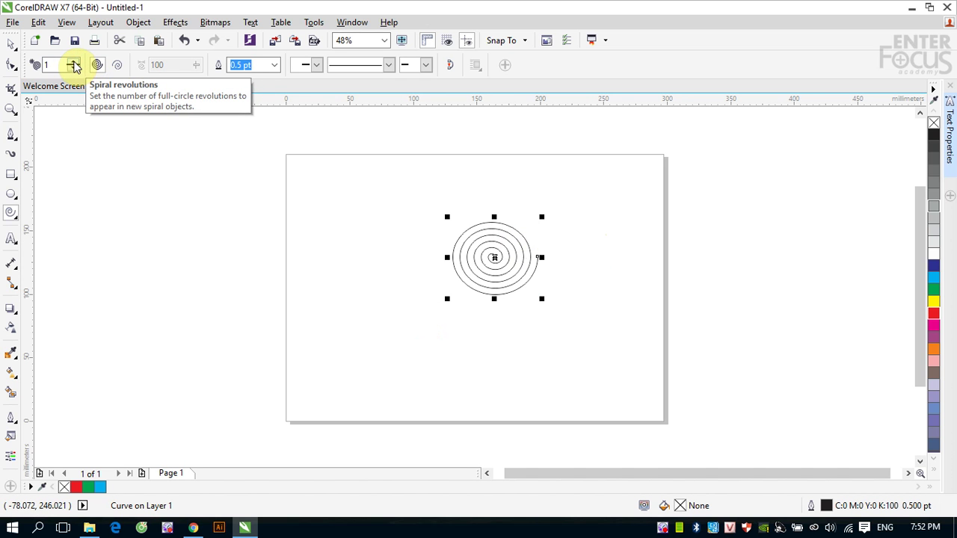
pyautogui.click(73, 62)
pyautogui.moveTo(305, 211); pyautogui.dragTo(409, 295)
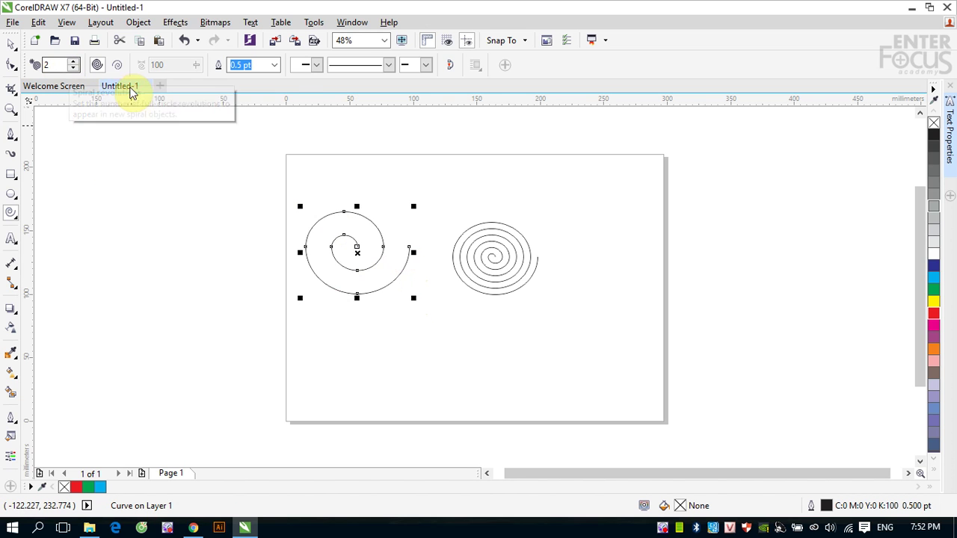
# Draw two logarithmic spirals with 2 revolutions, one at expansion factor 100 and one at a reduced factor.
pyautogui.click(116, 65)
pyautogui.moveTo(588, 189); pyautogui.dragTo(506, 262)
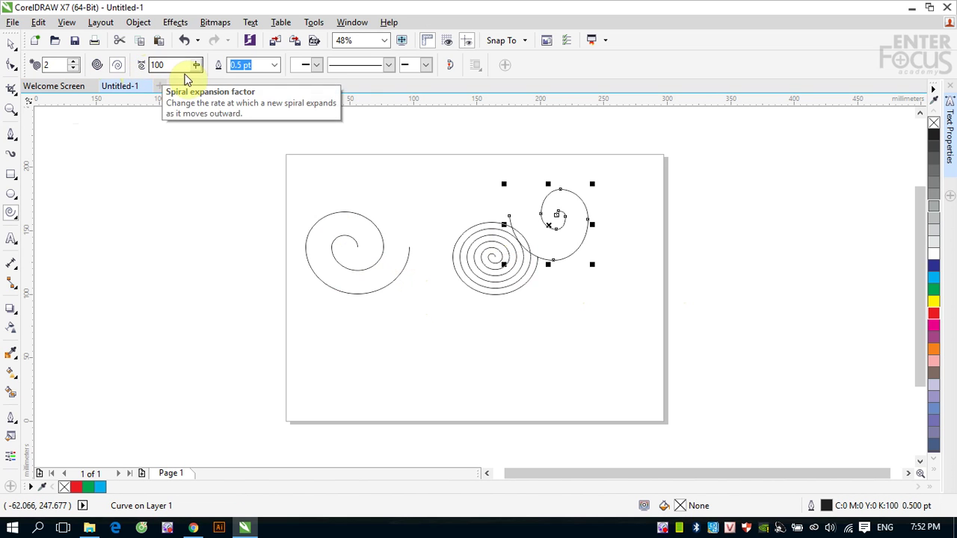
pyautogui.moveTo(197, 65); pyautogui.dragTo(178, 83)
pyautogui.moveTo(411, 320); pyautogui.dragTo(509, 397)
# Draw two logarithmic spirals at expansion factor 30 on the lower half of the page, one with 2 revolutions and one with 3.
pyautogui.moveTo(196, 66); pyautogui.dragTo(171, 88)
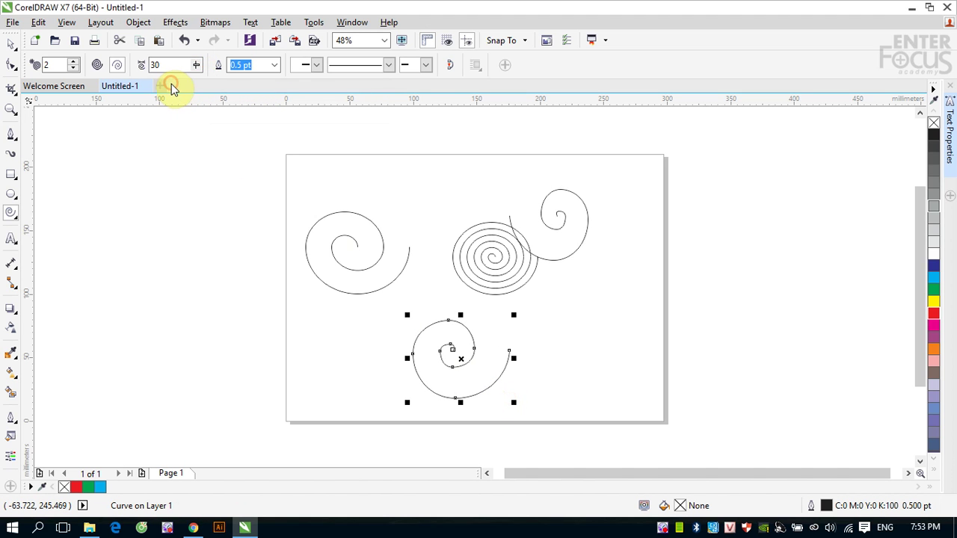
pyautogui.moveTo(575, 299); pyautogui.dragTo(663, 366)
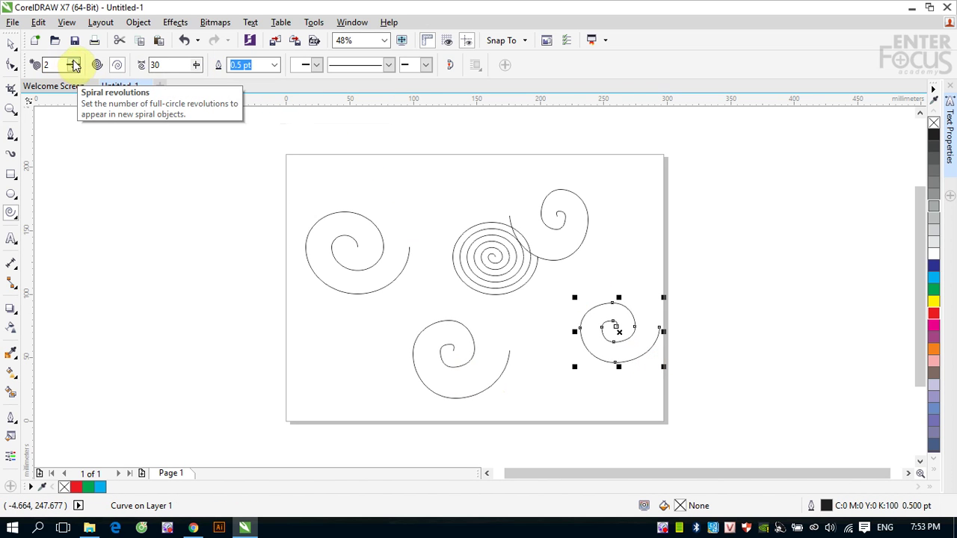
pyautogui.click(73, 62)
pyautogui.moveTo(299, 329); pyautogui.dragTo(397, 409)
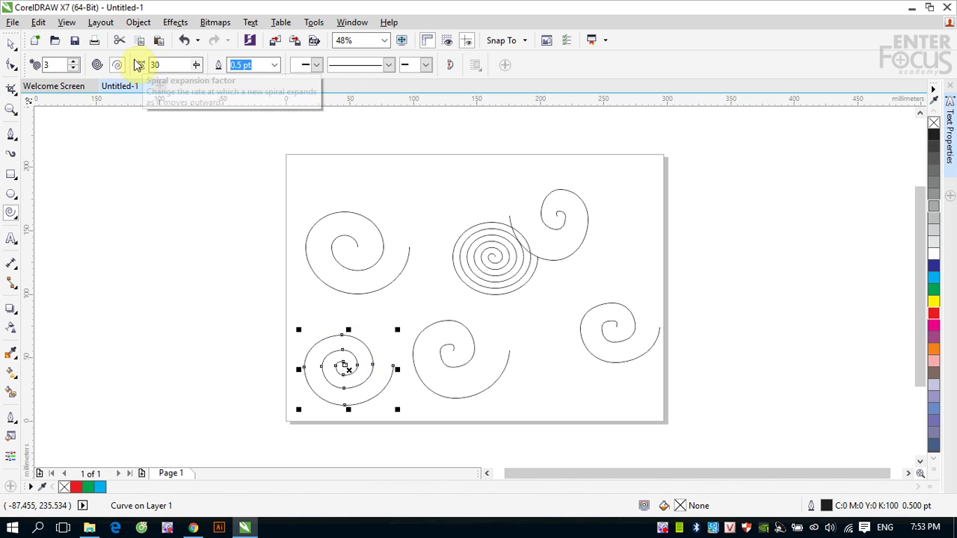
# Draw a logarithmic spiral about 90 × 60 mm outside the page's left edge, with 3 revolutions and expansion factor 100.
pyautogui.click(197, 66)
pyautogui.moveTo(197, 65); pyautogui.dragTo(252, 85)
pyautogui.moveTo(133, 187); pyautogui.dragTo(247, 263)
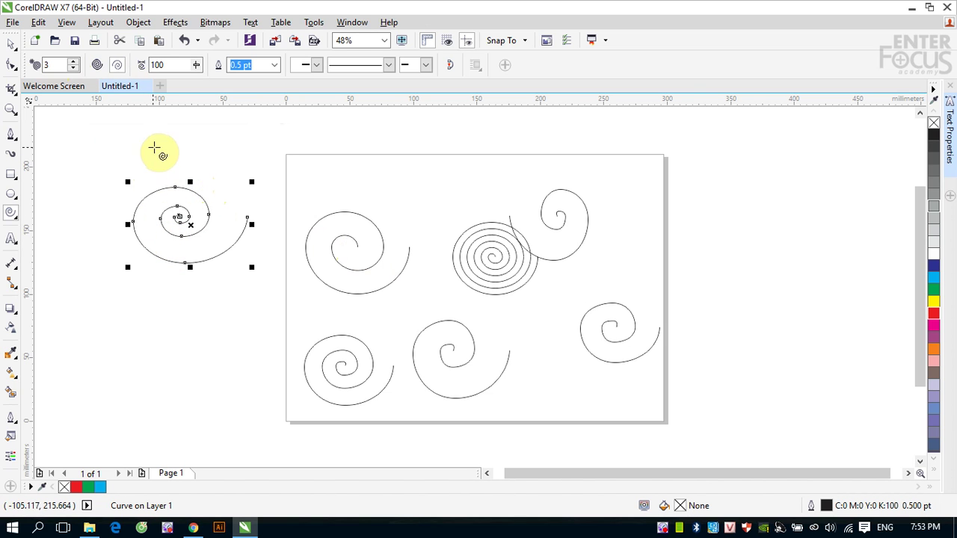
# Delete all the spirals on and beside the page.
pyautogui.click(14, 44)
pyautogui.click(207, 172)
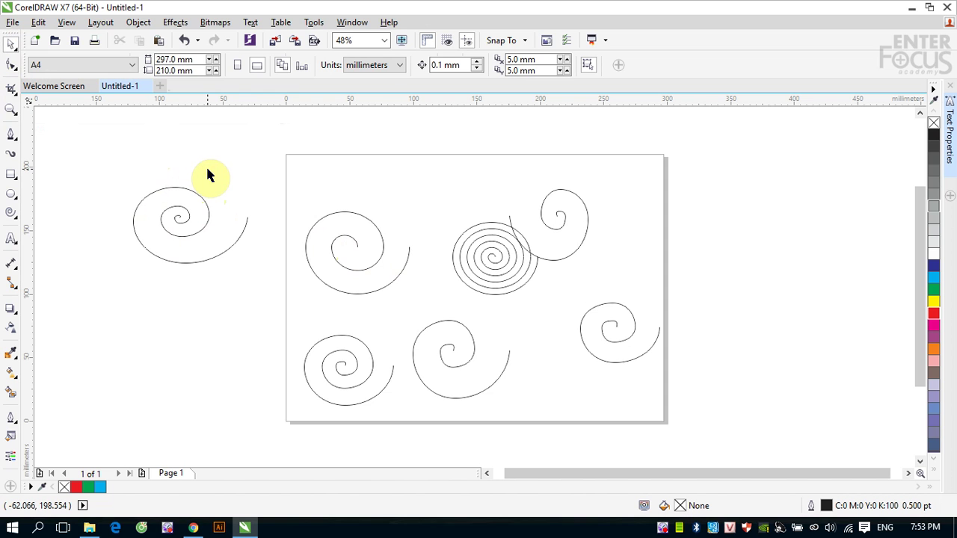
pyautogui.click(187, 221)
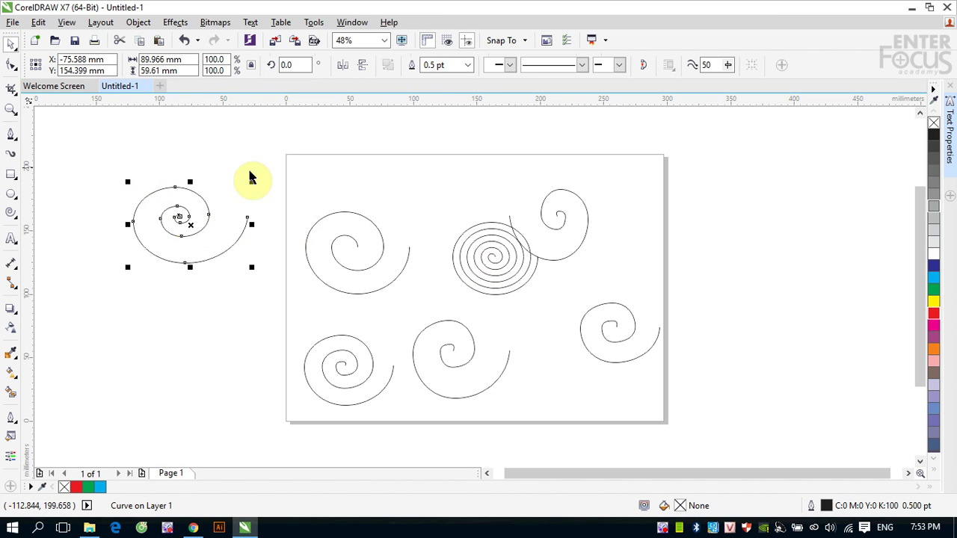
pyautogui.moveTo(280, 141); pyautogui.dragTo(720, 422)
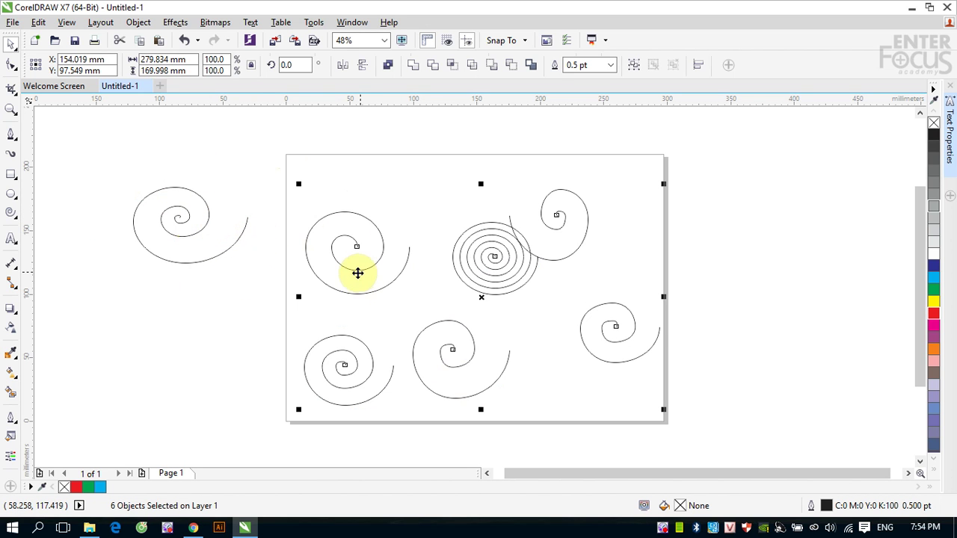
pyautogui.moveTo(110, 134); pyautogui.dragTo(694, 429)
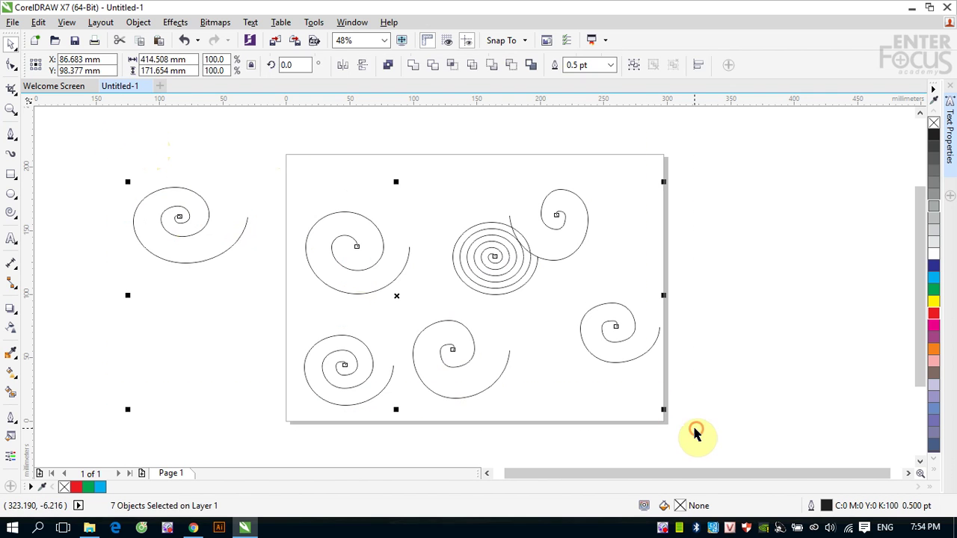
pyautogui.press('Delete')
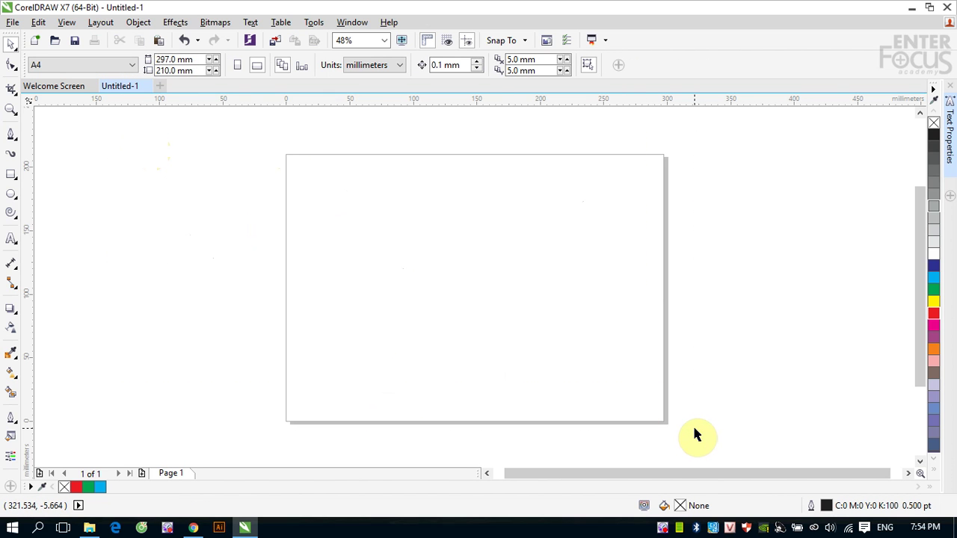
# Draw a parallelogram basic shape about 95 × 77 mm on the upper-left part of the page.
pyautogui.click(11, 213)
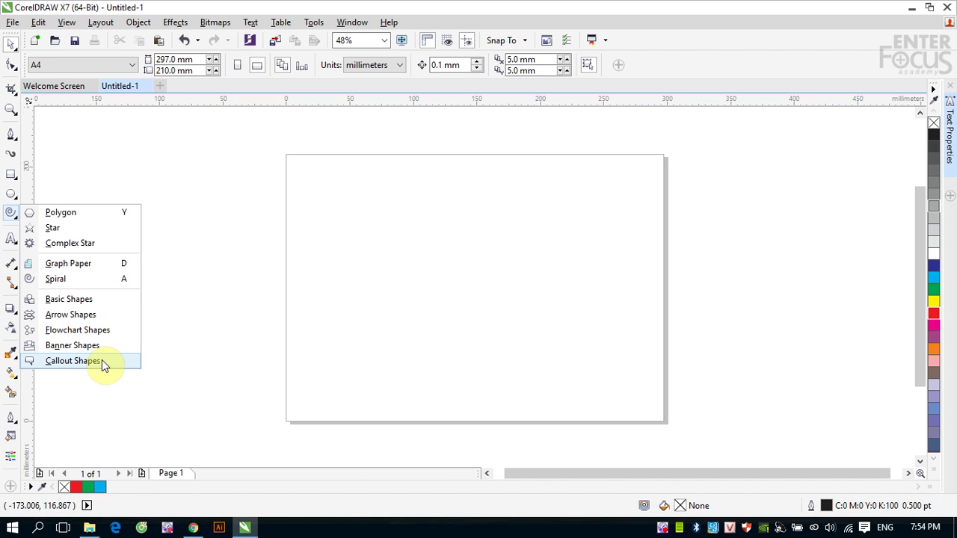
pyautogui.click(70, 301)
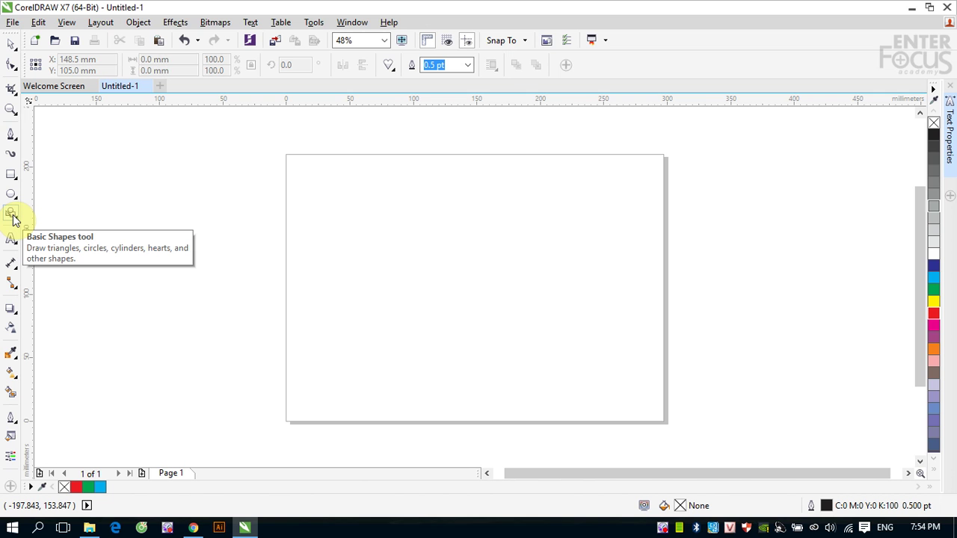
pyautogui.click(392, 69)
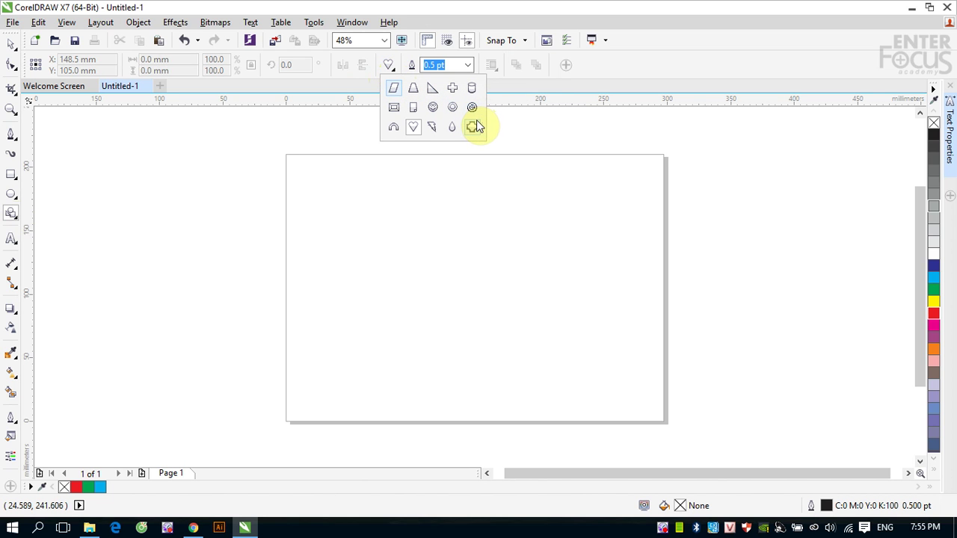
pyautogui.click(394, 89)
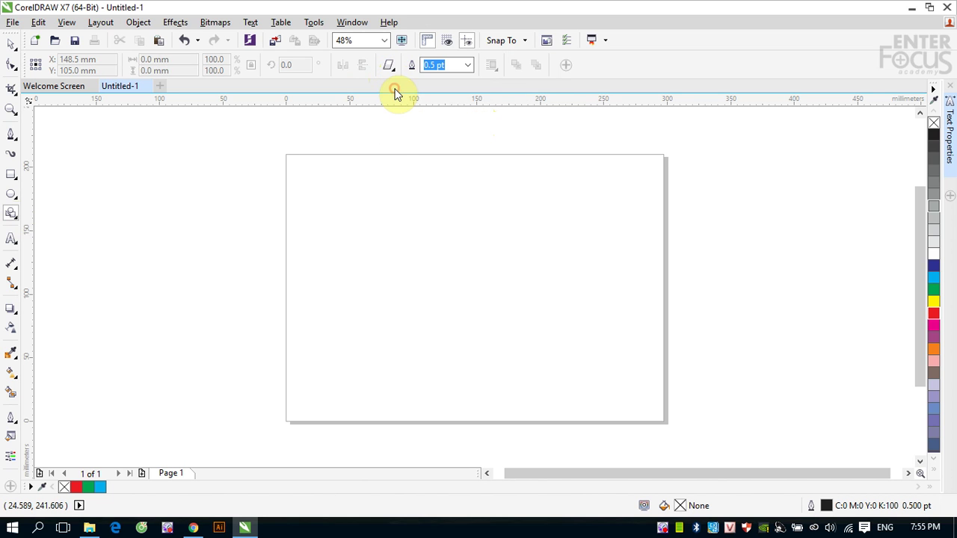
pyautogui.moveTo(320, 184); pyautogui.dragTo(445, 285)
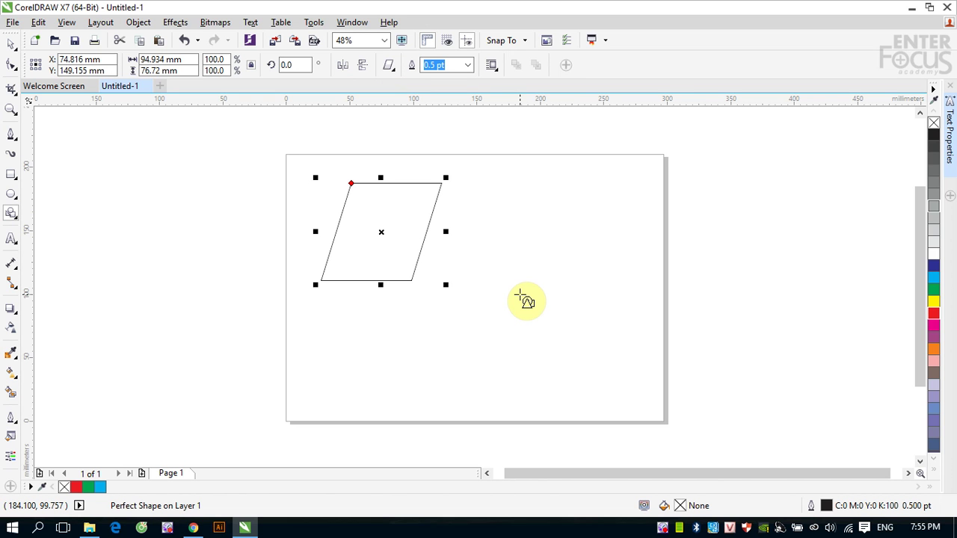
# Draw a rectangle about 84 × 105 mm on the page's right half and skew its top edge rightward to an overall width of about 115 mm.
pyautogui.click(11, 174)
pyautogui.moveTo(508, 188); pyautogui.dragTo(615, 322)
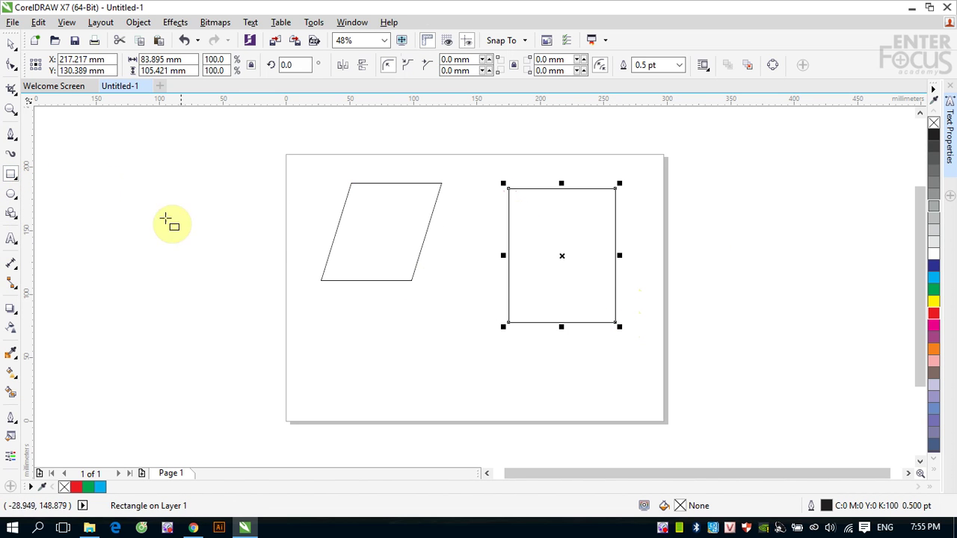
pyautogui.click(10, 41)
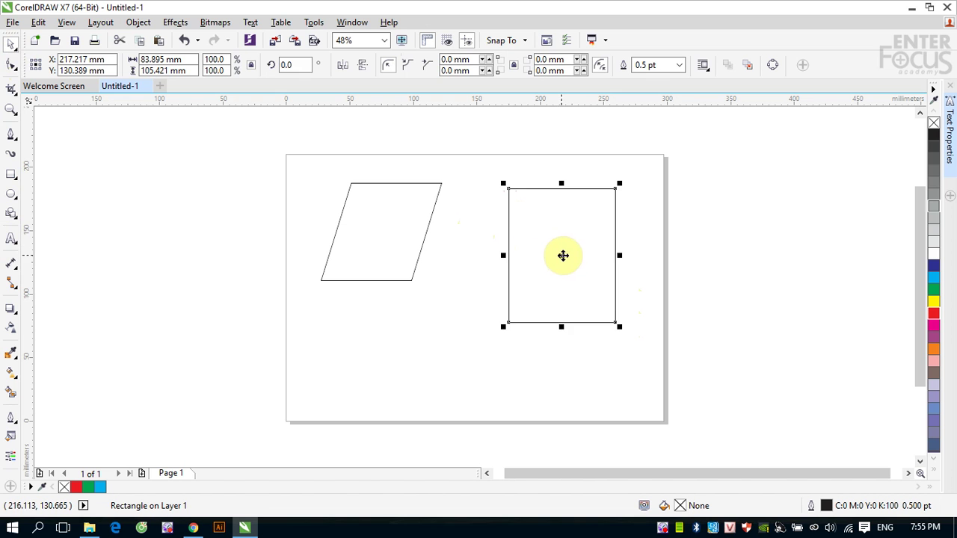
pyautogui.click(561, 255)
pyautogui.moveTo(563, 182); pyautogui.dragTo(603, 183)
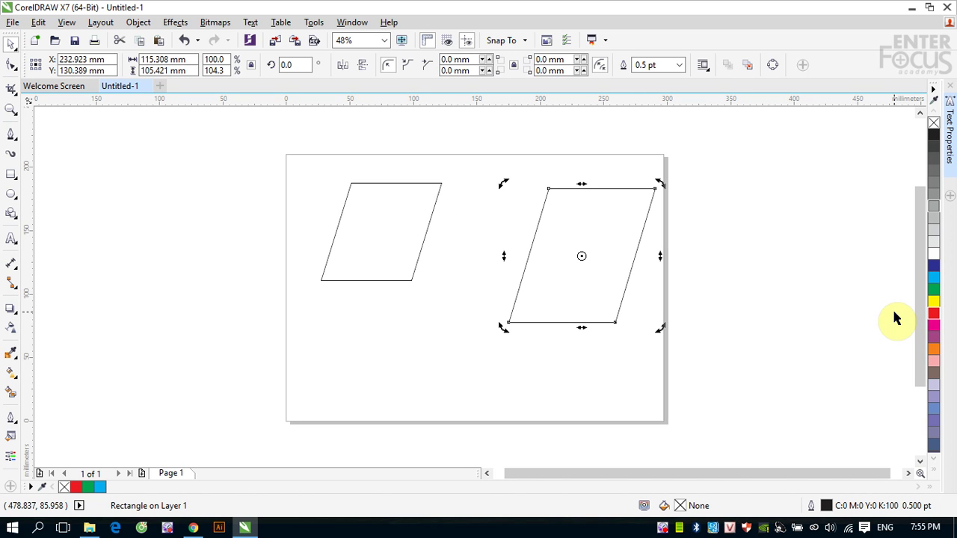
# Move the smaller parallelogram about 12 mm to the left and increase its rightward slant with the Shape tool on its glyph.
pyautogui.click(416, 224)
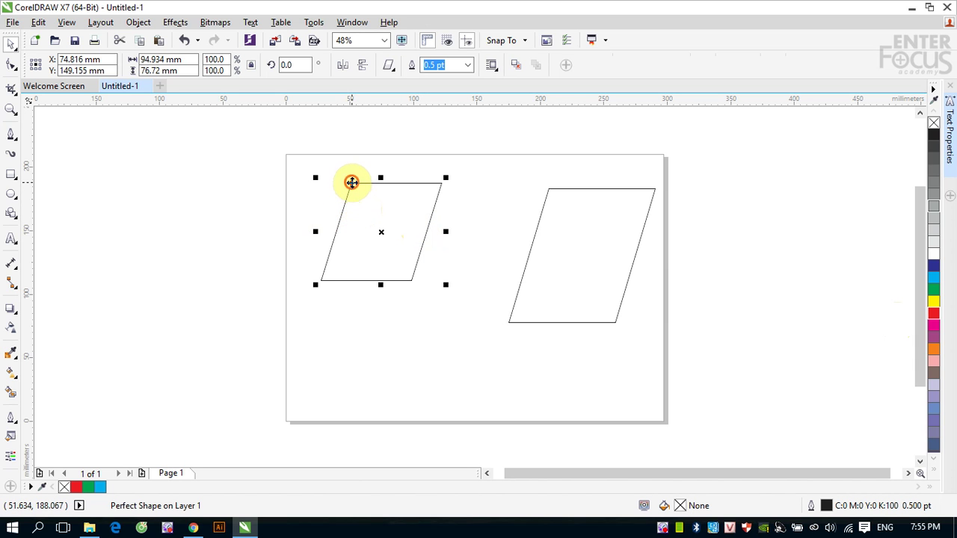
pyautogui.moveTo(351, 183); pyautogui.dragTo(336, 185)
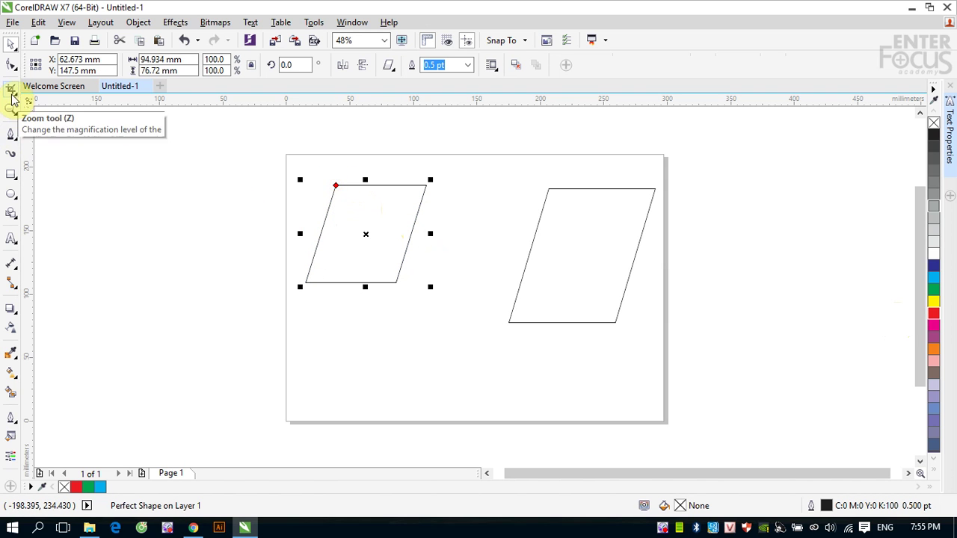
pyautogui.click(12, 65)
pyautogui.moveTo(335, 187)
pyautogui.mouseDown()
pyautogui.moveTo(289, 189)
pyautogui.moveTo(379, 193)
pyautogui.moveTo(321, 188)
pyautogui.mouseUp()
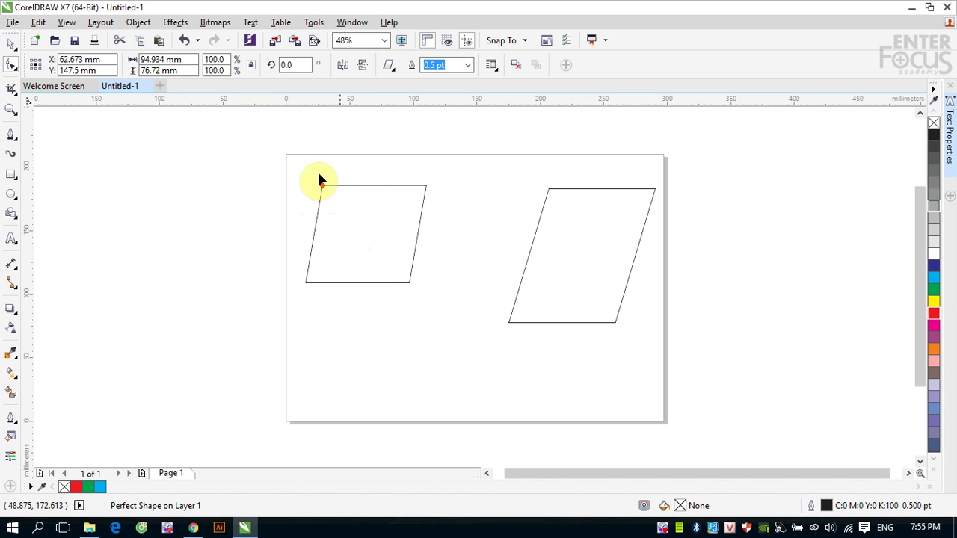
pyautogui.moveTo(317, 189); pyautogui.dragTo(277, 188)
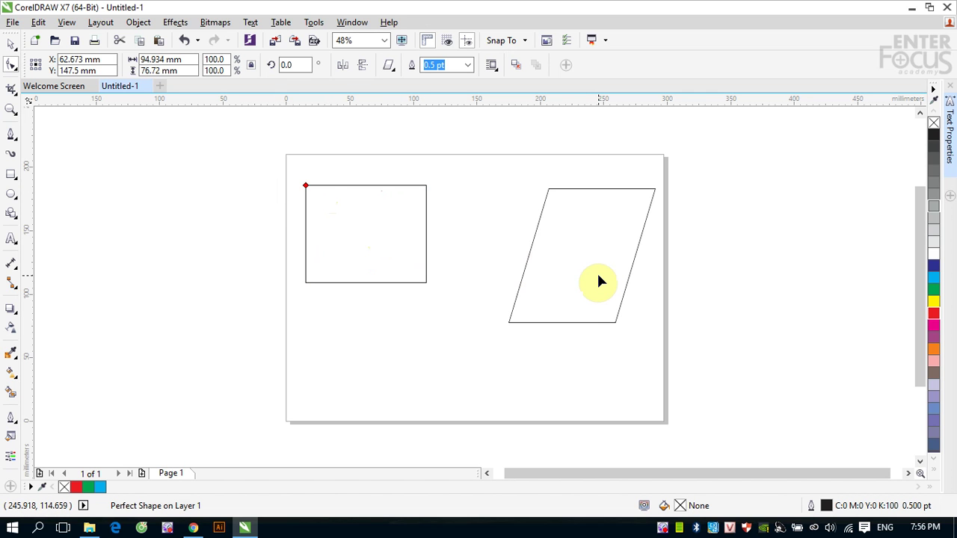
pyautogui.moveTo(306, 186); pyautogui.dragTo(348, 187)
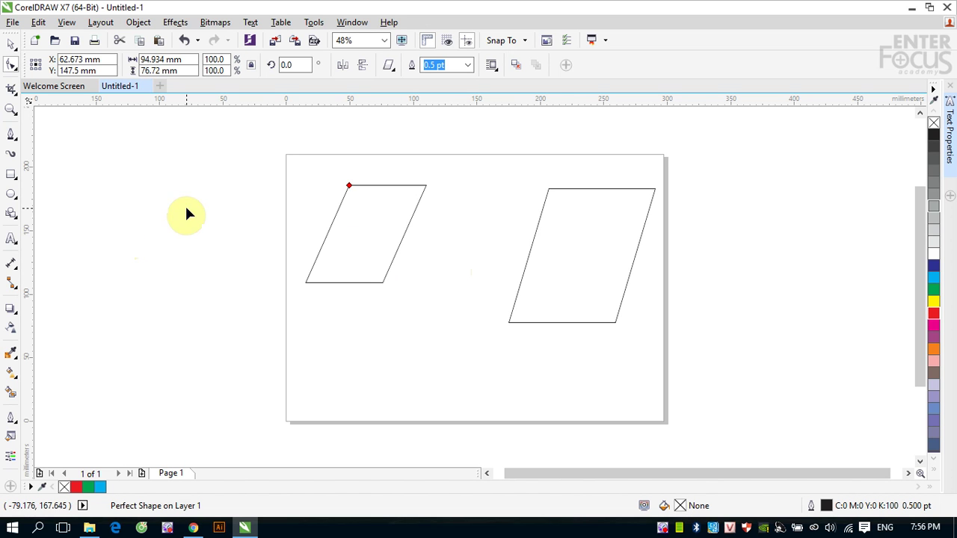
# Choose the trapezoid as the perfect shape and deselect the smaller parallelogram.
pyautogui.click(390, 67)
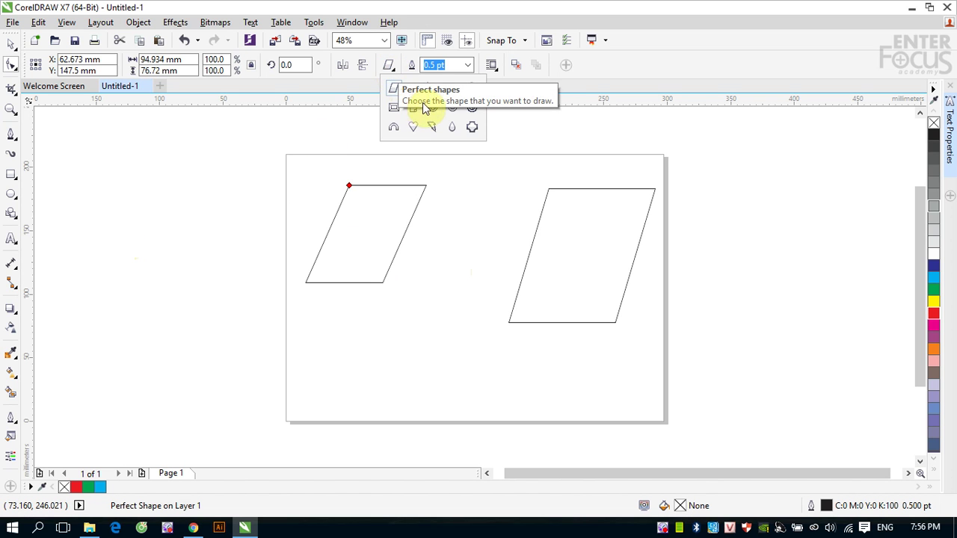
pyautogui.click(413, 89)
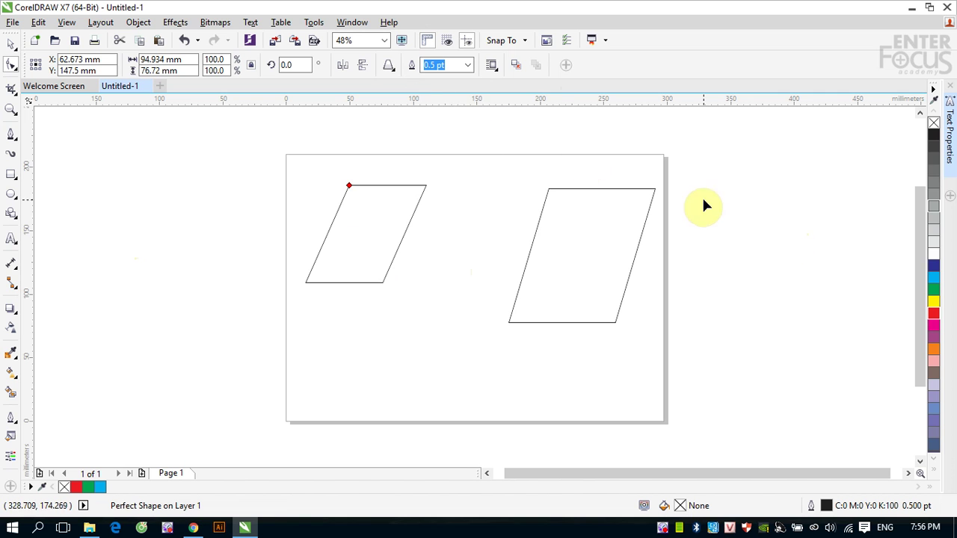
pyautogui.click(390, 66)
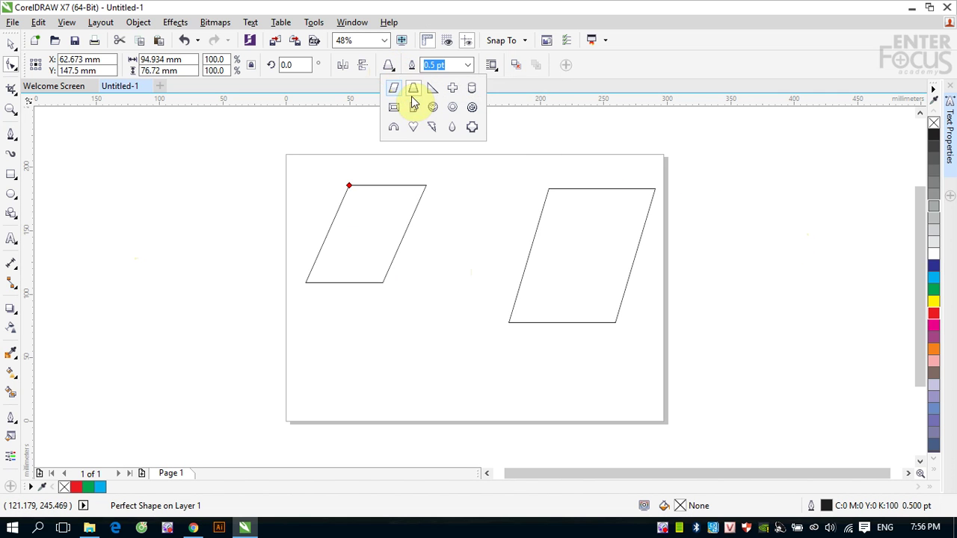
pyautogui.click(11, 42)
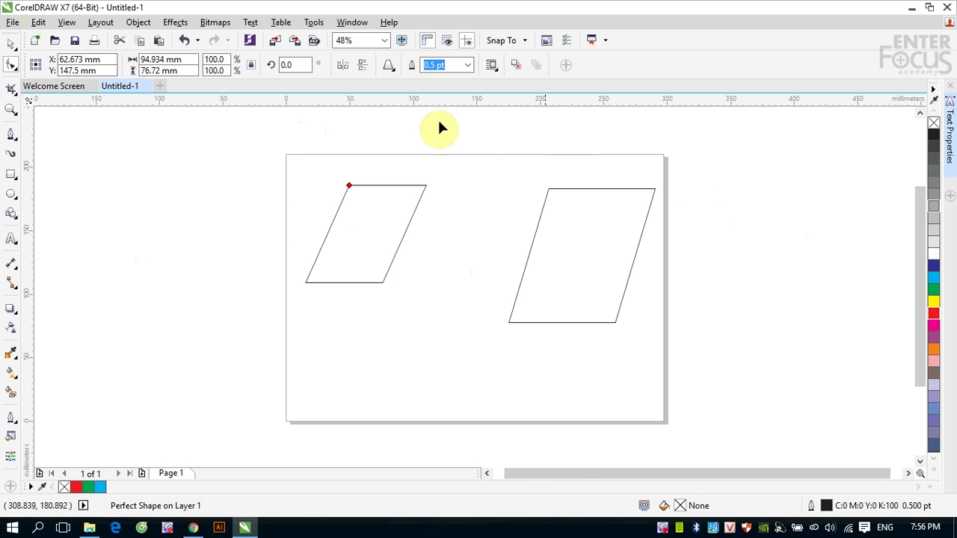
pyautogui.click(389, 67)
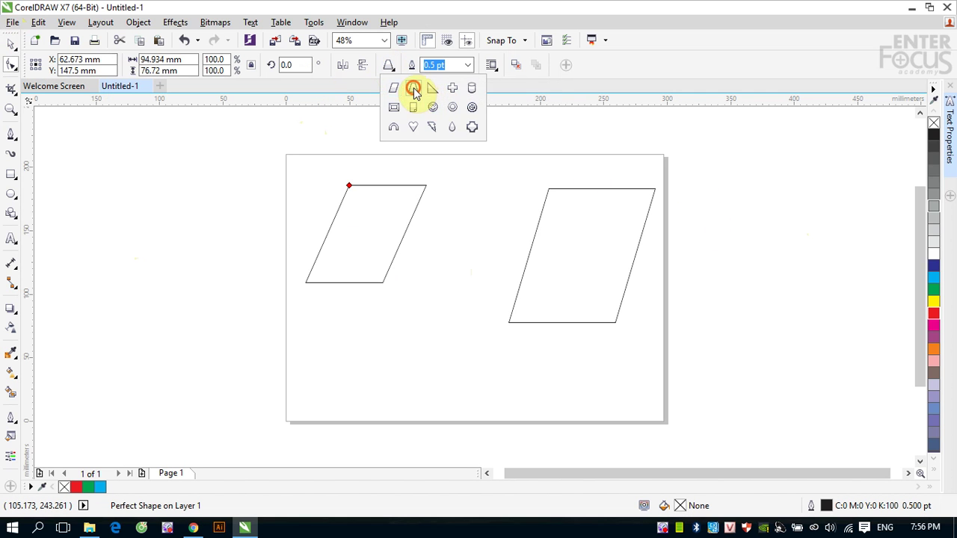
pyautogui.click(415, 90)
pyautogui.click(388, 67)
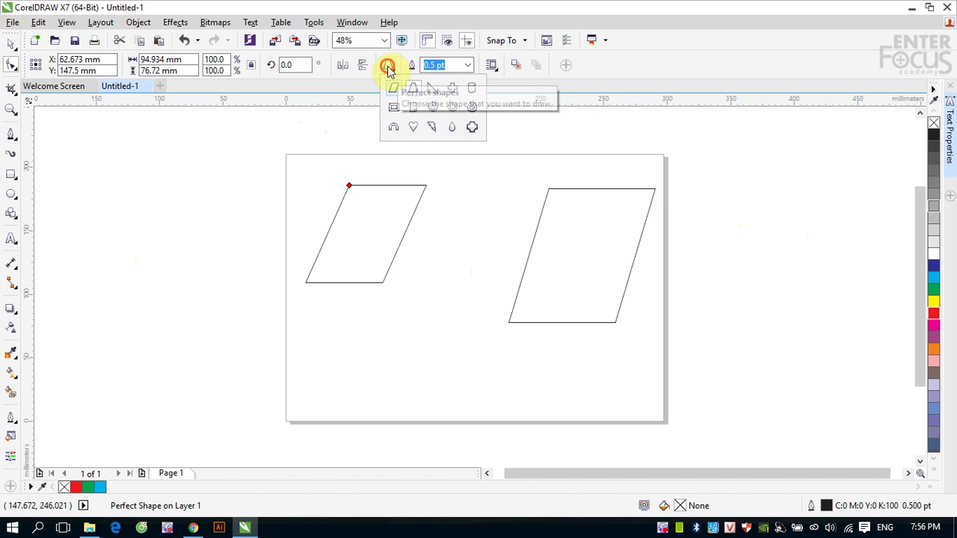
pyautogui.click(469, 163)
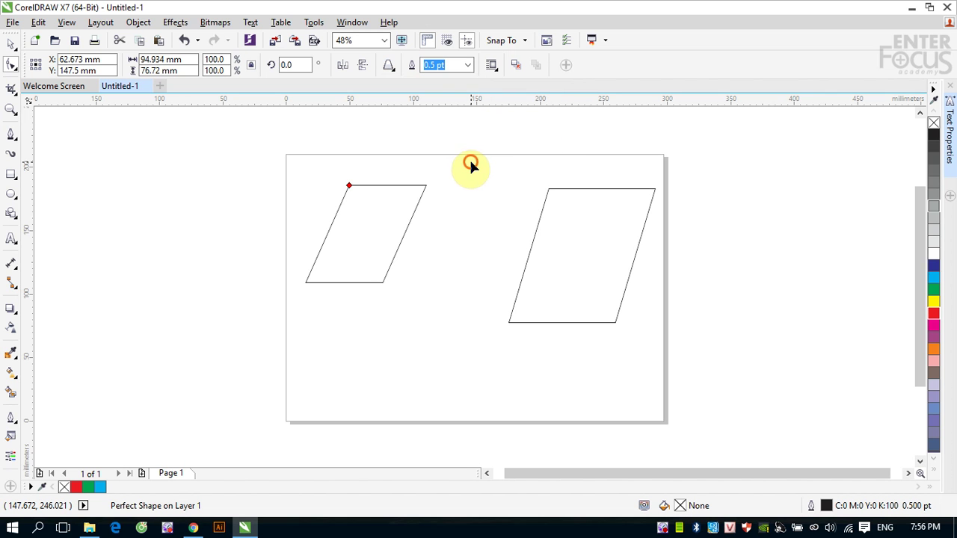
pyautogui.click(10, 45)
pyautogui.click(155, 215)
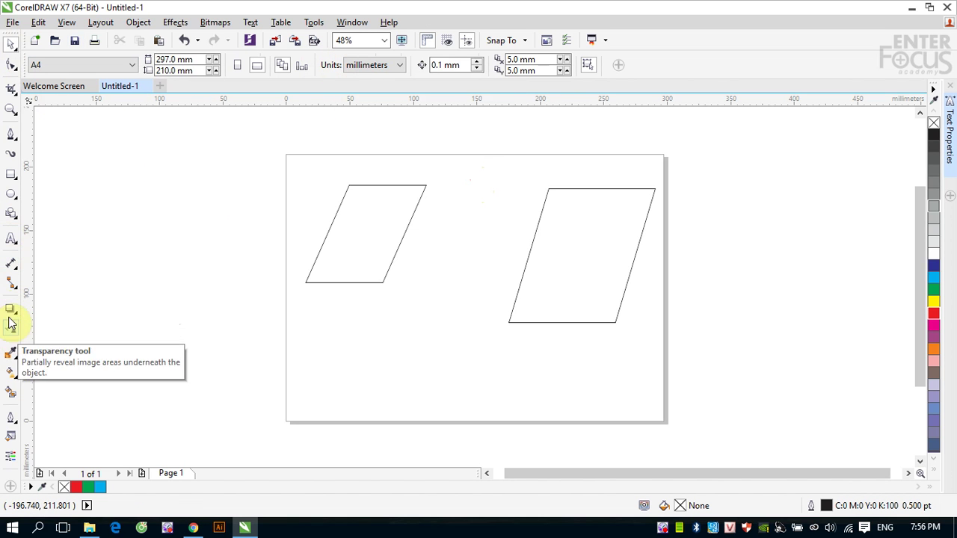
# Draw a trapezoid basic shape about 98 × 85 mm just outside the page's left edge and narrow its top edge with its glyph.
pyautogui.click(11, 215)
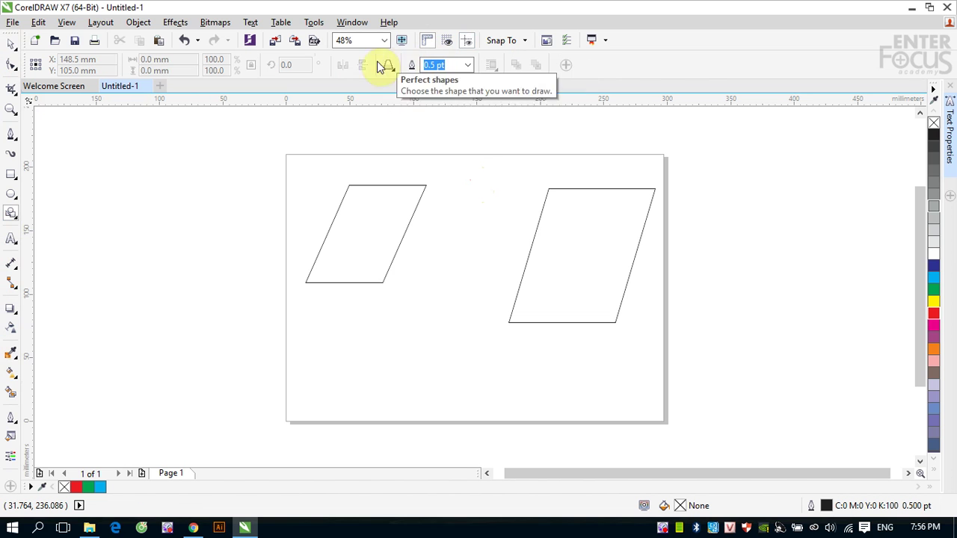
pyautogui.click(388, 66)
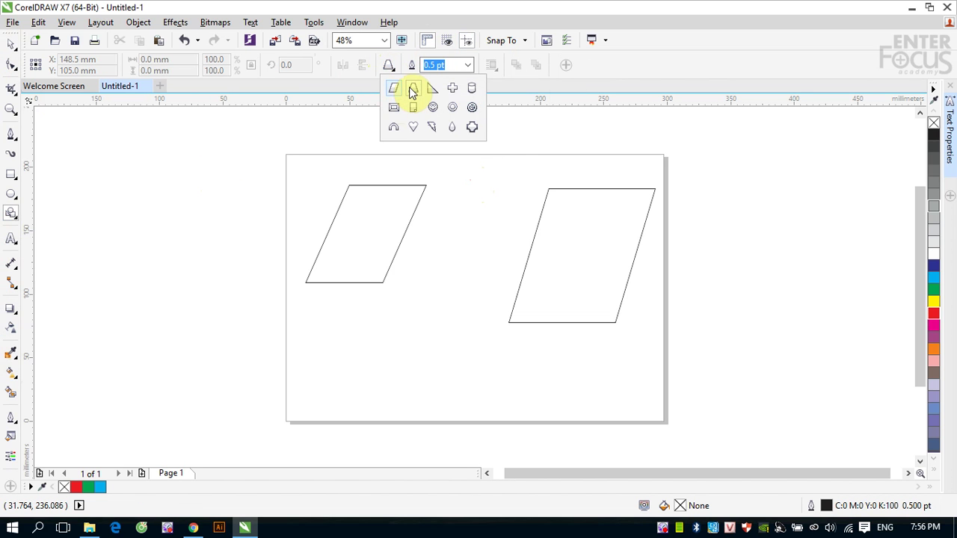
pyautogui.click(412, 89)
pyautogui.moveTo(160, 168); pyautogui.dragTo(287, 281)
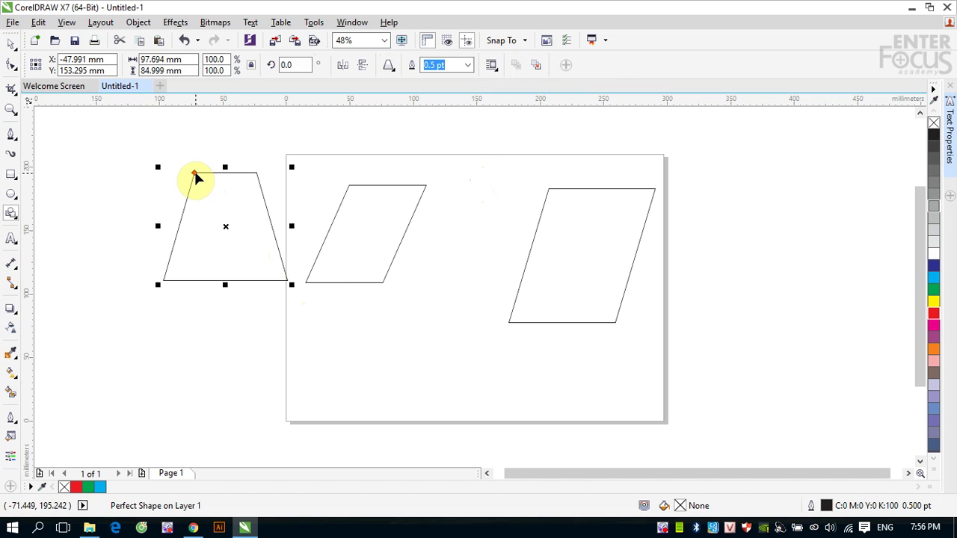
pyautogui.moveTo(195, 176); pyautogui.dragTo(261, 192)
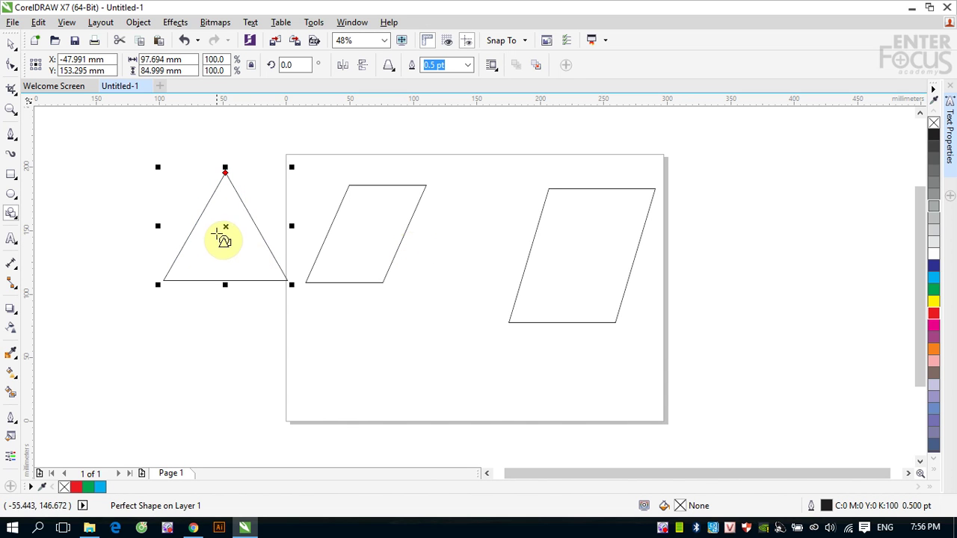
pyautogui.moveTo(225, 173); pyautogui.dragTo(201, 173)
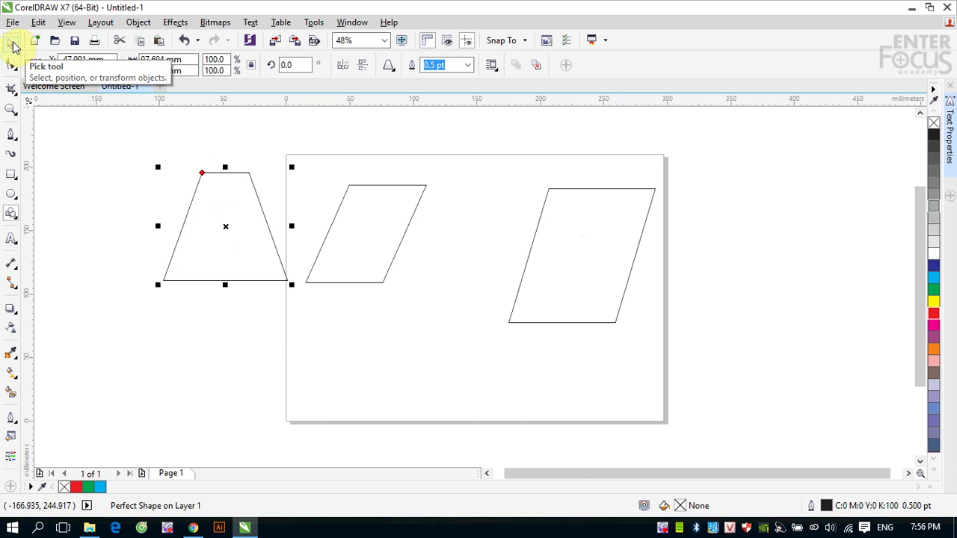
# Draw a rectangle about 137 × 103 mm beyond the page's right edge and convert it to curves.
pyautogui.click(10, 174)
pyautogui.moveTo(699, 199); pyautogui.dragTo(873, 330)
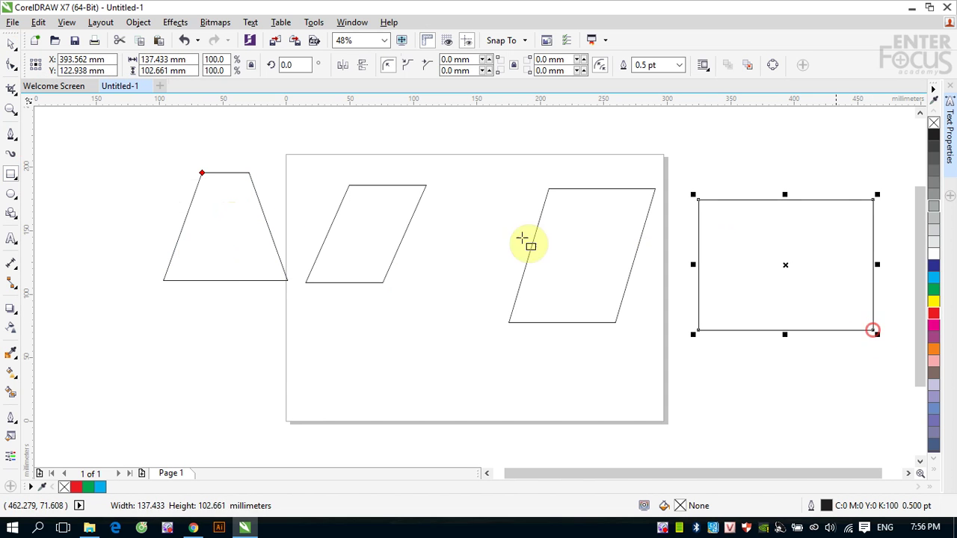
pyautogui.hotkey('ctrl', 'q')
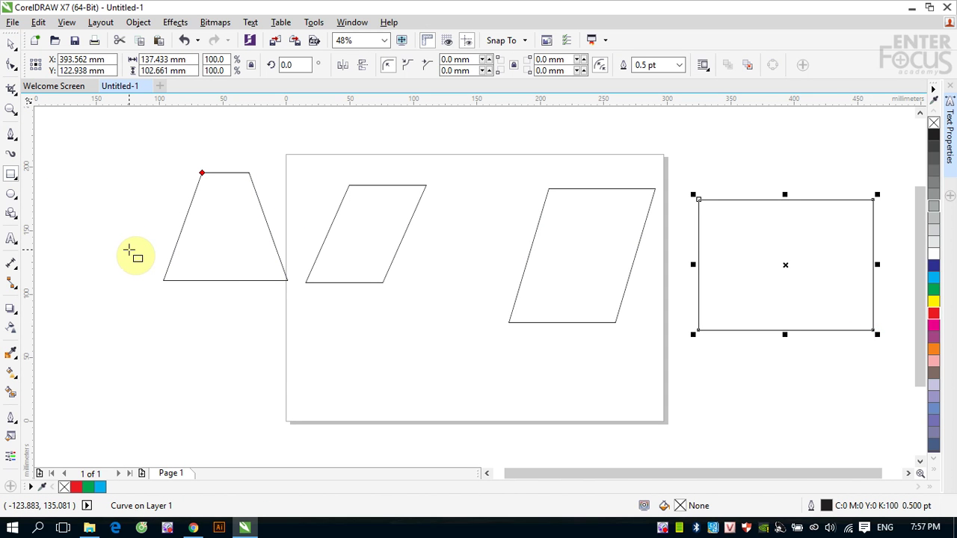
# Stretch the rectangle's two top nodes inward symmetrically with the Shape tool to form a trapezoid.
pyautogui.click(10, 66)
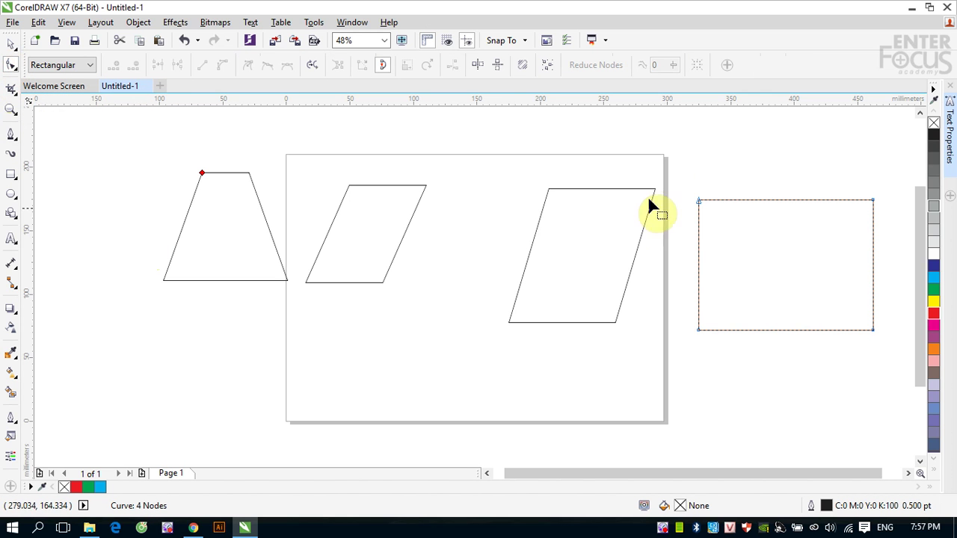
pyautogui.moveTo(679, 179); pyautogui.dragTo(884, 232)
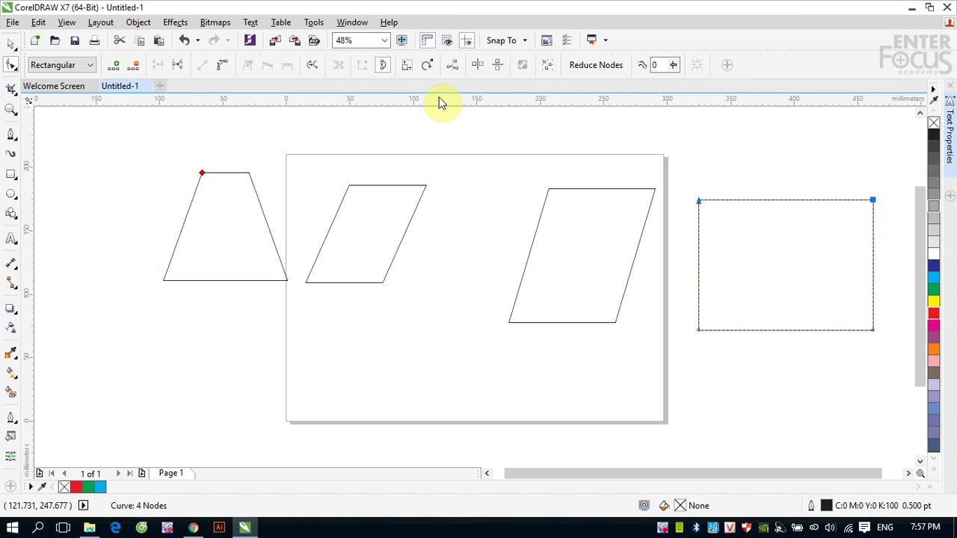
pyautogui.click(409, 66)
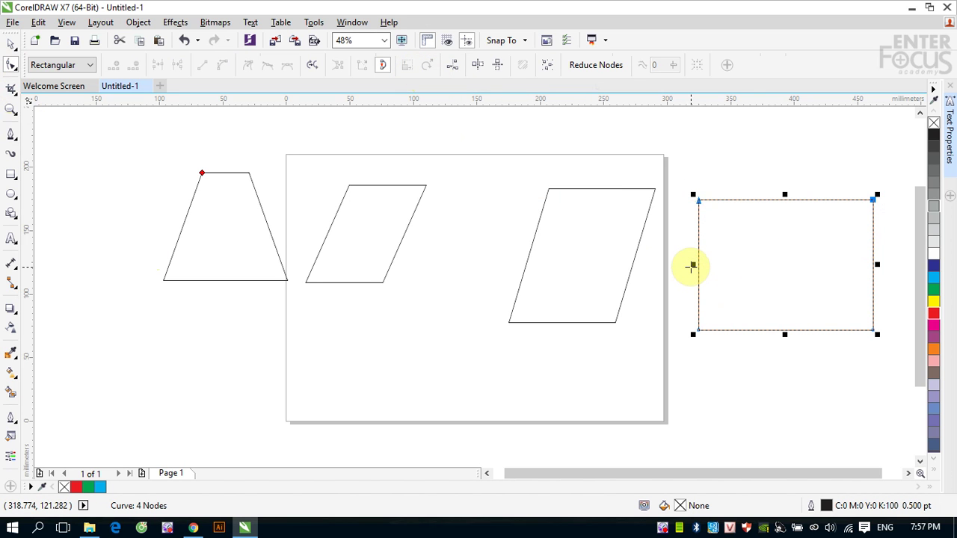
pyautogui.moveTo(693, 264); pyautogui.dragTo(723, 263)
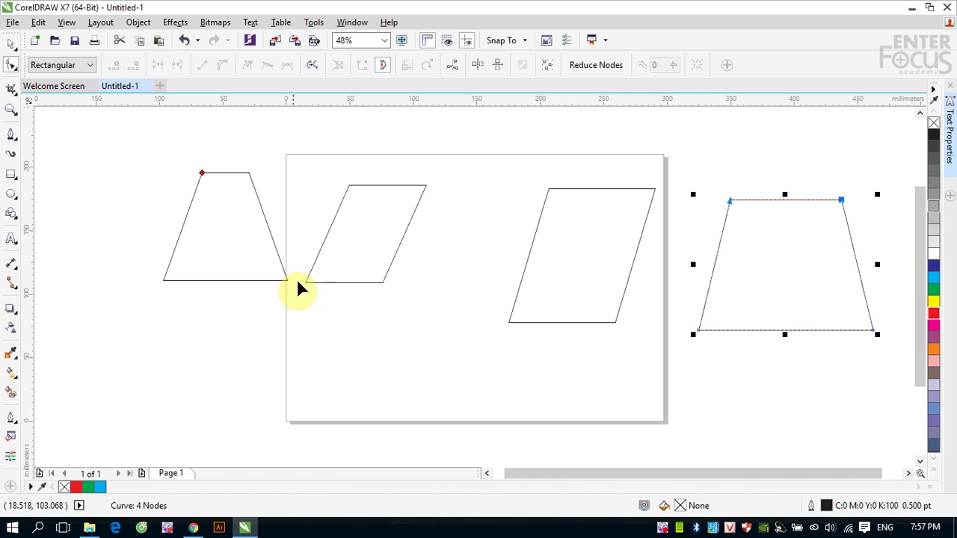
# Select all four trapezoids and parallelograms and delete them.
pyautogui.click(11, 51)
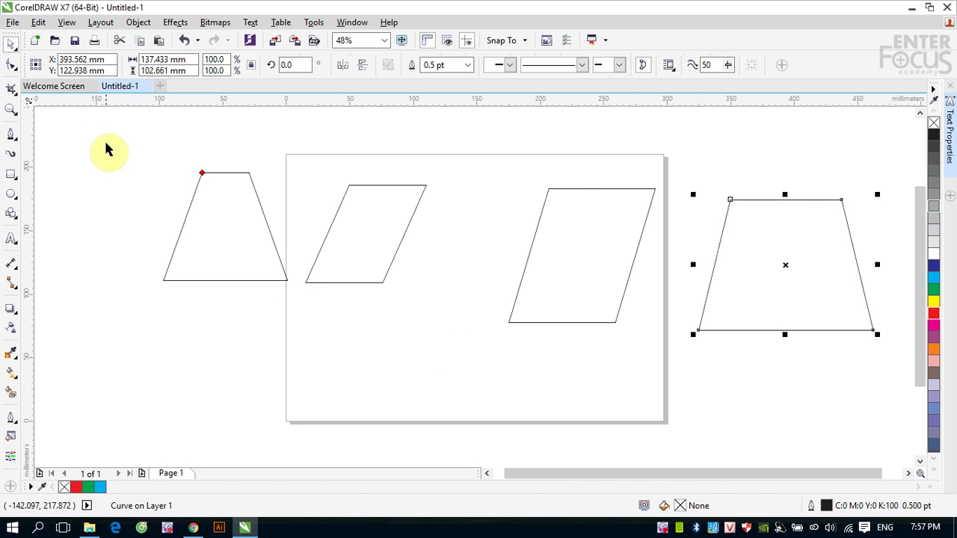
pyautogui.moveTo(106, 142); pyautogui.dragTo(882, 367)
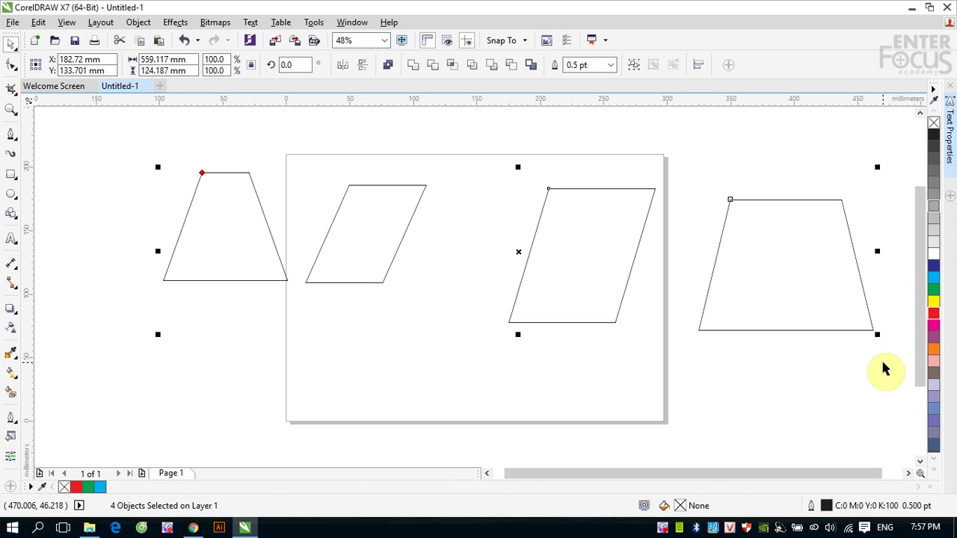
pyautogui.press('Delete')
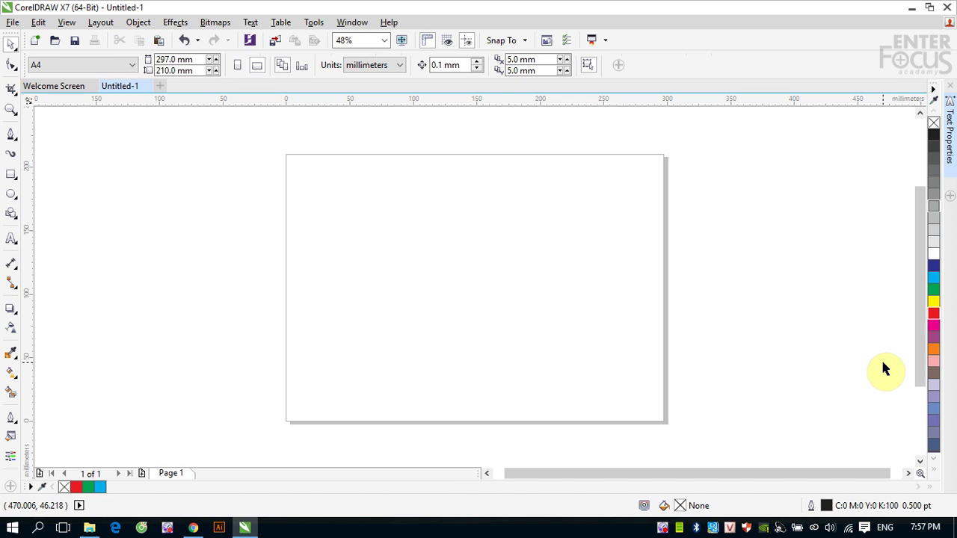
# Draw a right triangle basic shape about 104 × 108 mm in the middle of the page.
pyautogui.click(12, 213)
pyautogui.click(69, 299)
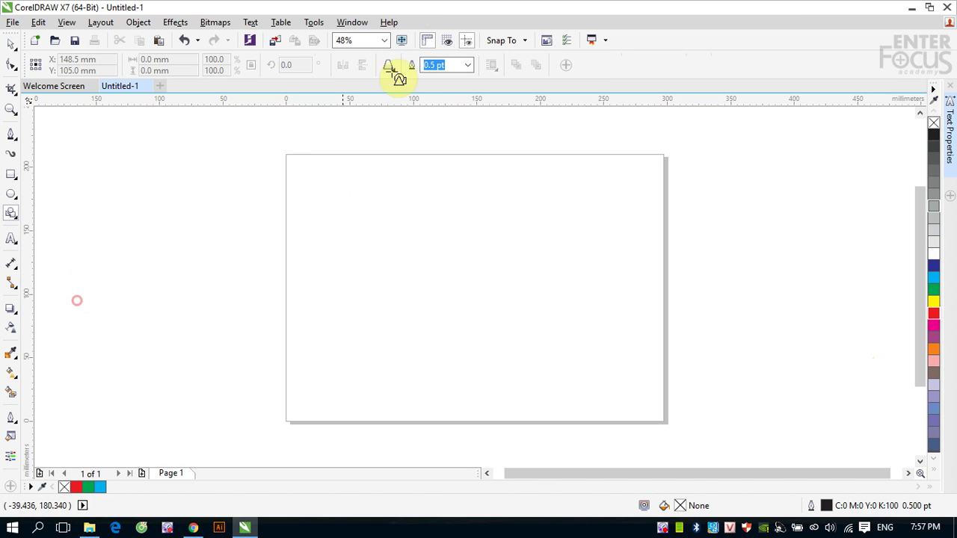
pyautogui.click(394, 68)
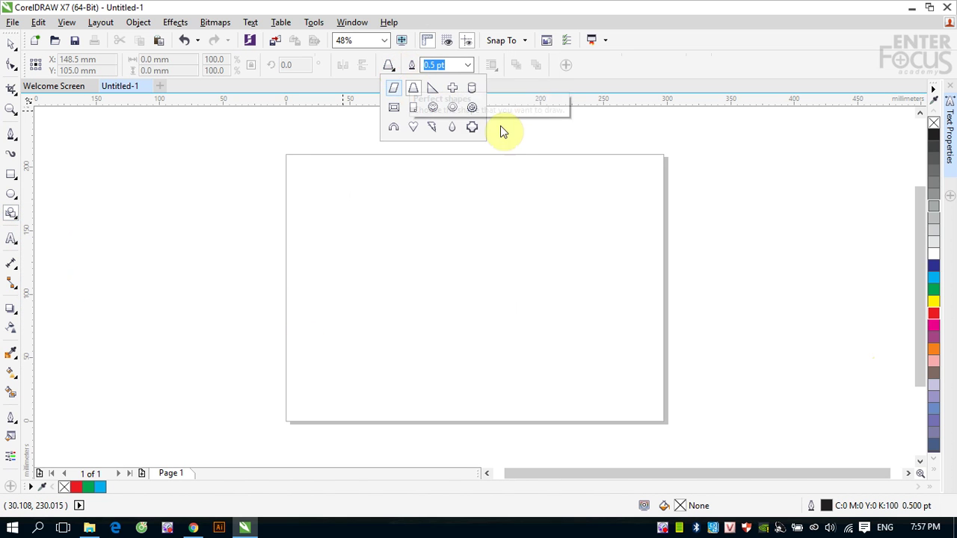
pyautogui.click(432, 89)
pyautogui.moveTo(406, 207); pyautogui.dragTo(539, 344)
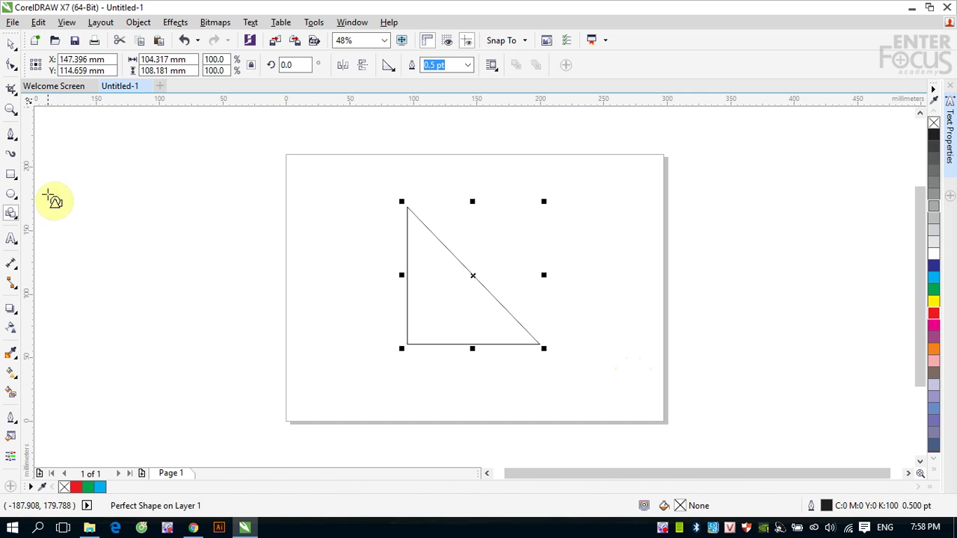
# Draw a polygon about 84 × 97 mm beyond the page's right edge and set its number of sides to 3.
pyautogui.click(11, 217)
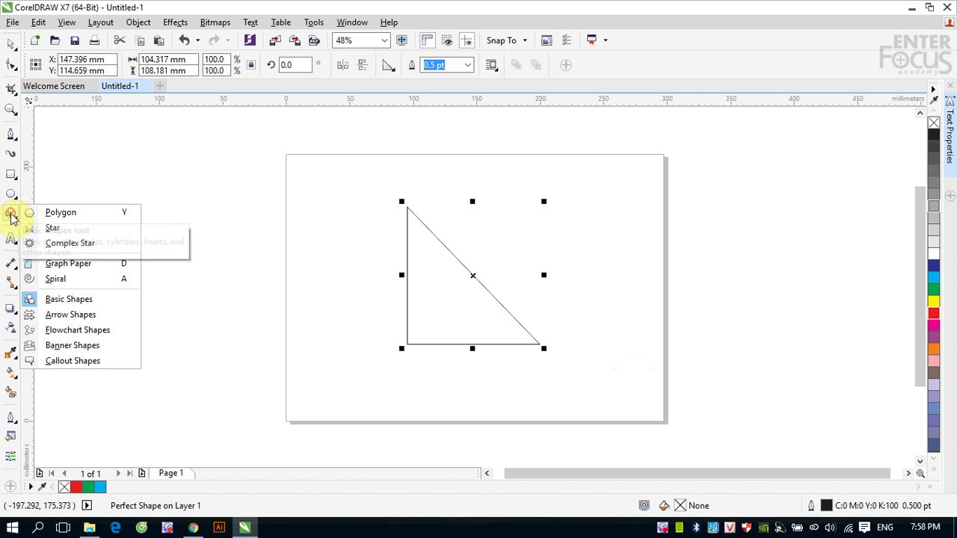
pyautogui.click(57, 213)
pyautogui.moveTo(710, 222); pyautogui.dragTo(814, 348)
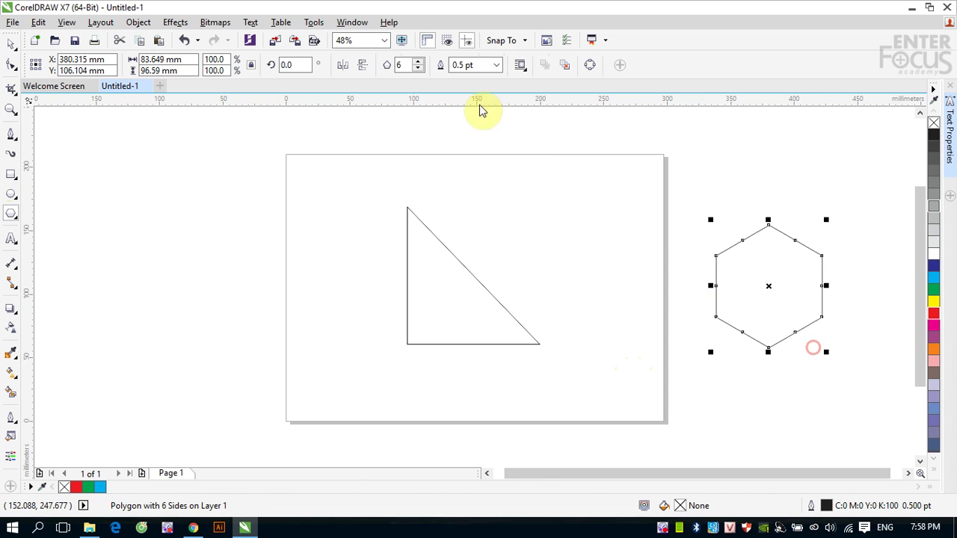
pyautogui.click(419, 69)
pyautogui.click(418, 69)
pyautogui.click(419, 69)
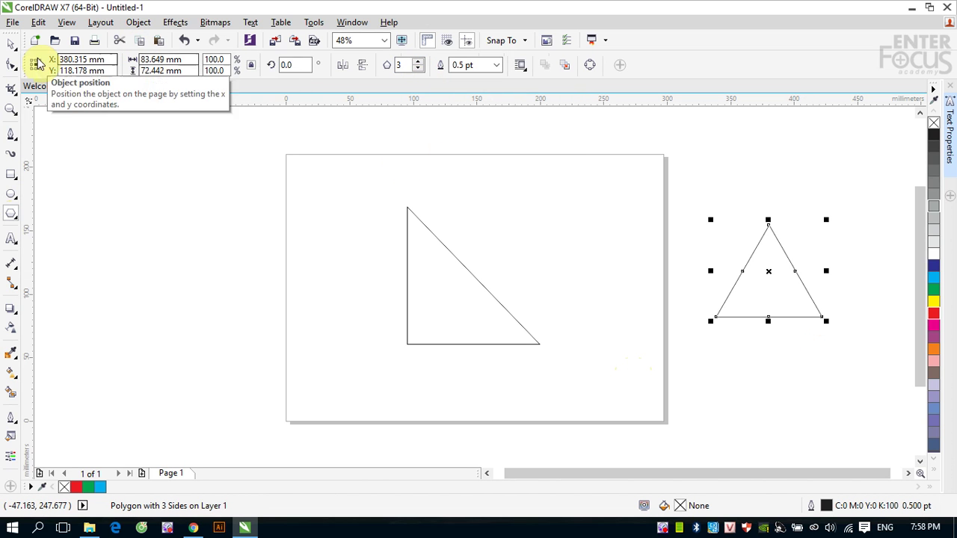
# Draw a rectangle about 98 × 148 mm over the three-sided polygon's left half and cut that half away with Back minus front.
pyautogui.click(12, 175)
pyautogui.moveTo(644, 168); pyautogui.dragTo(768, 356)
pyautogui.click(11, 44)
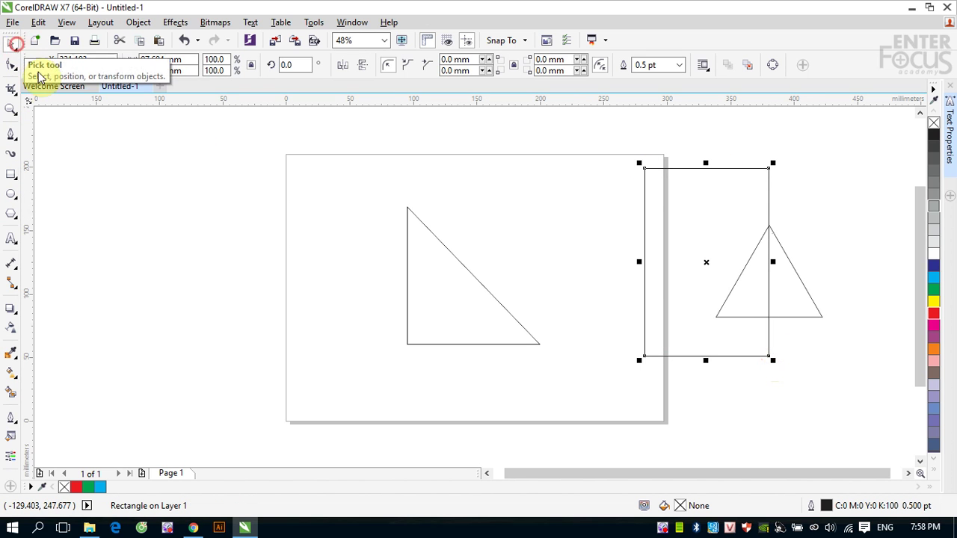
pyautogui.keyDown('shift'); pyautogui.click(792, 271); pyautogui.keyUp('shift')
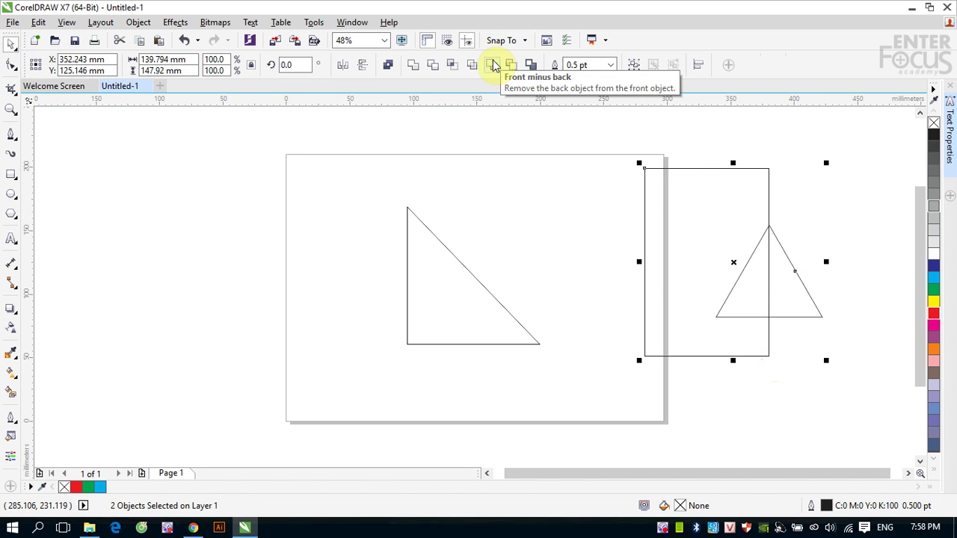
pyautogui.click(511, 66)
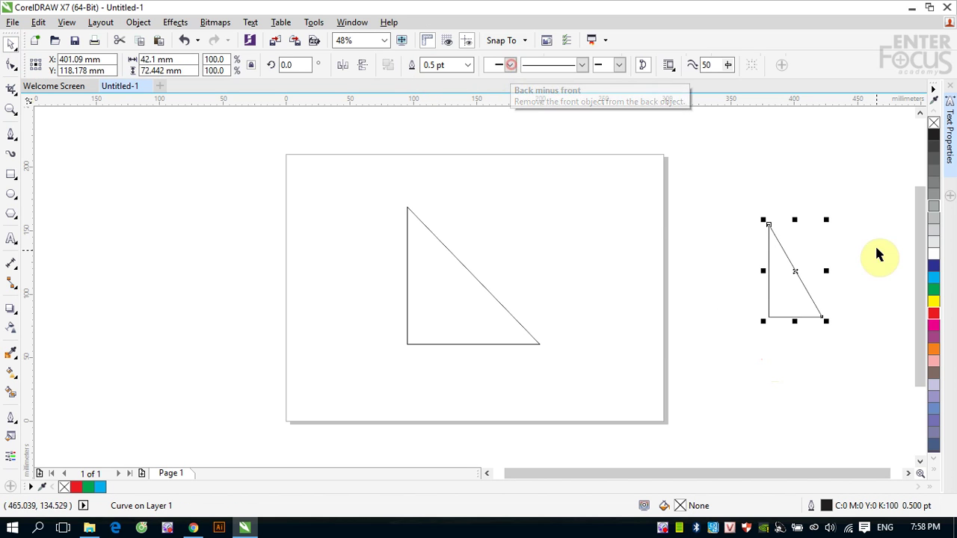
# Delete the trimmed right triangle beyond the page's right edge.
pyautogui.click(794, 205)
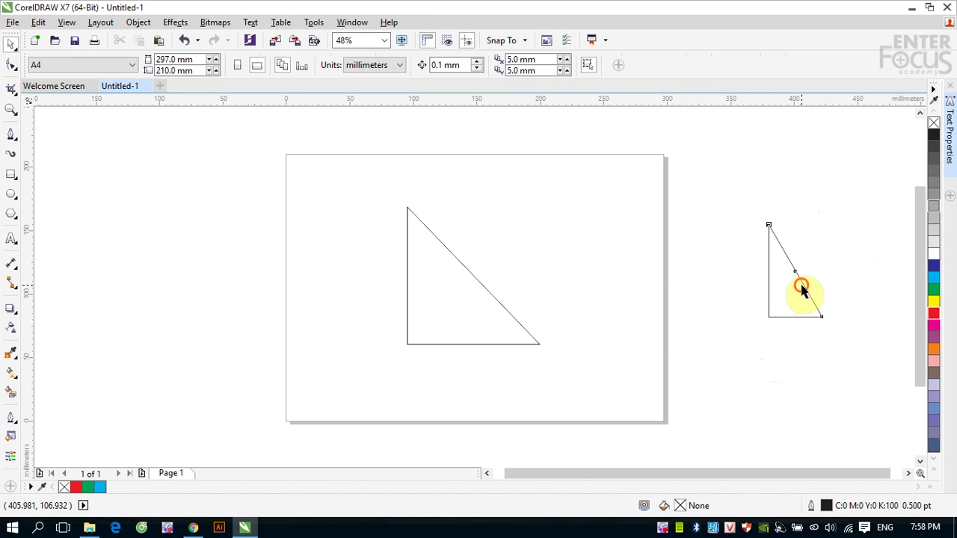
pyautogui.click(800, 285)
pyautogui.press('Delete')
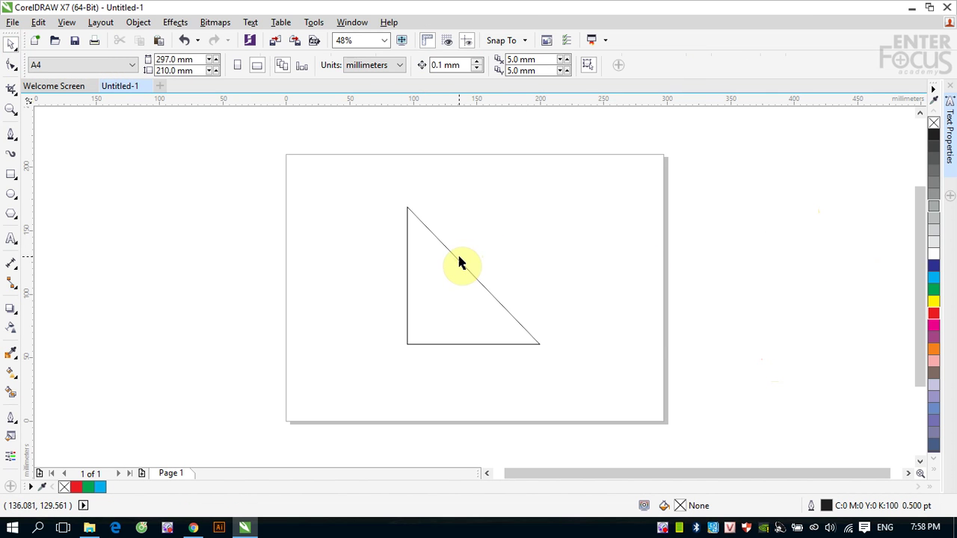
pyautogui.click(456, 260)
pyautogui.click(389, 66)
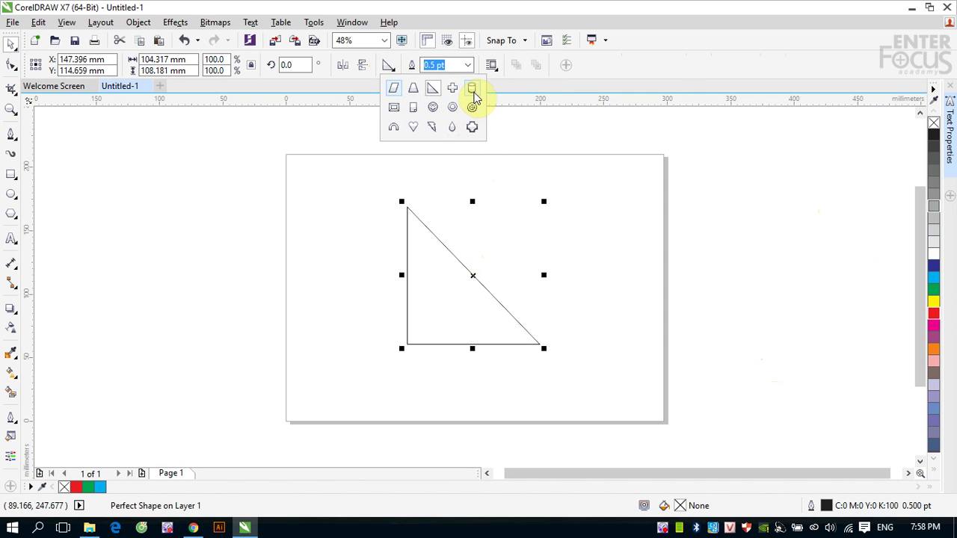
pyautogui.click(452, 88)
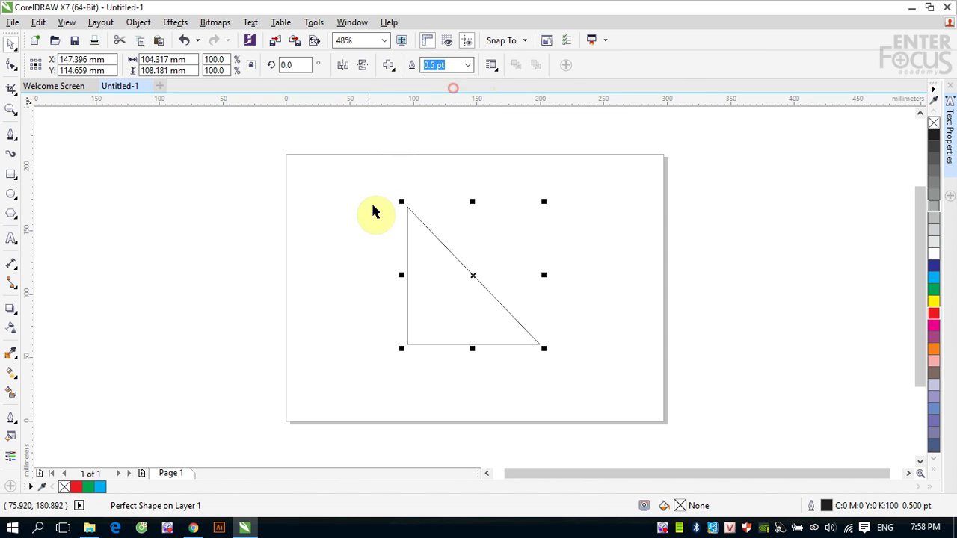
pyautogui.click(388, 66)
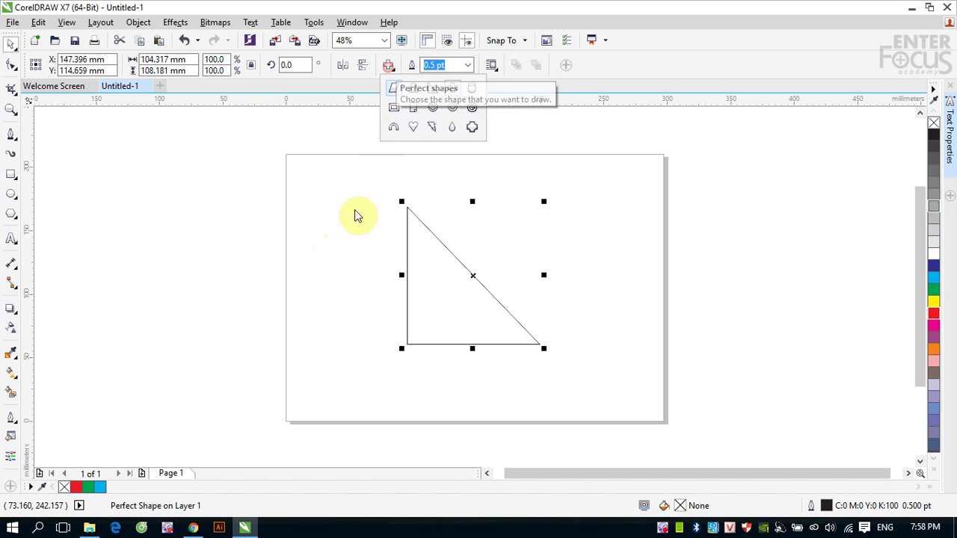
pyautogui.click(321, 231)
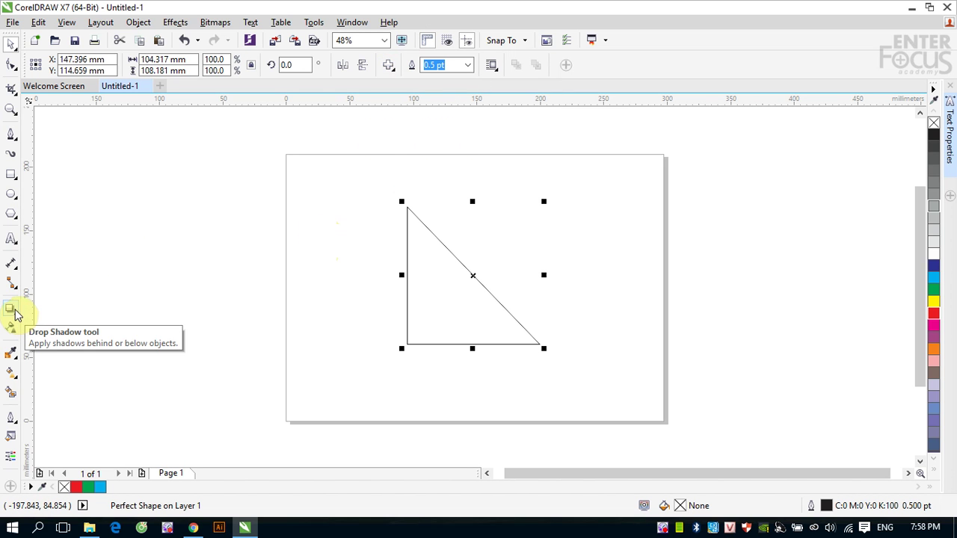
# Draw a cross basic shape about 62 × 59 mm left of the triangle and widen its arms slightly with its glyph.
pyautogui.click(11, 215)
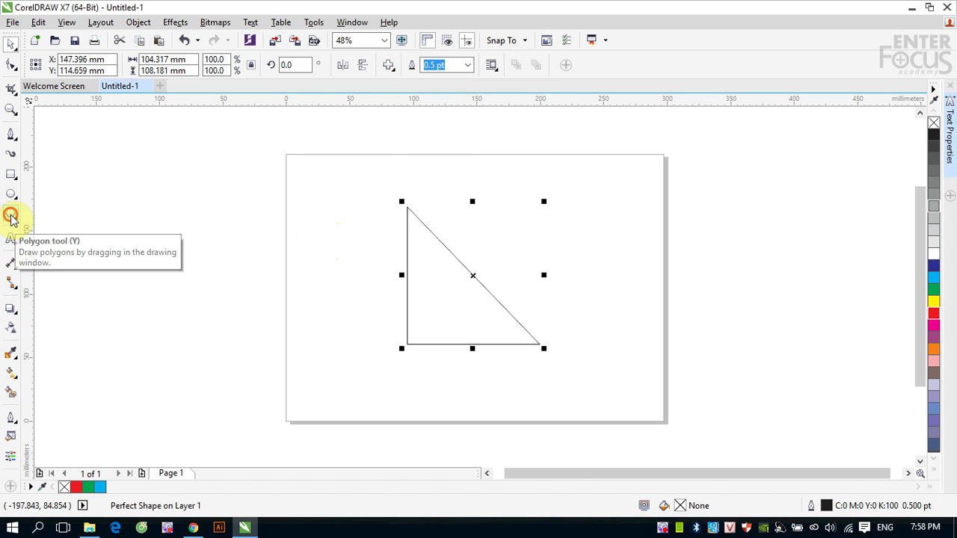
pyautogui.click(388, 65)
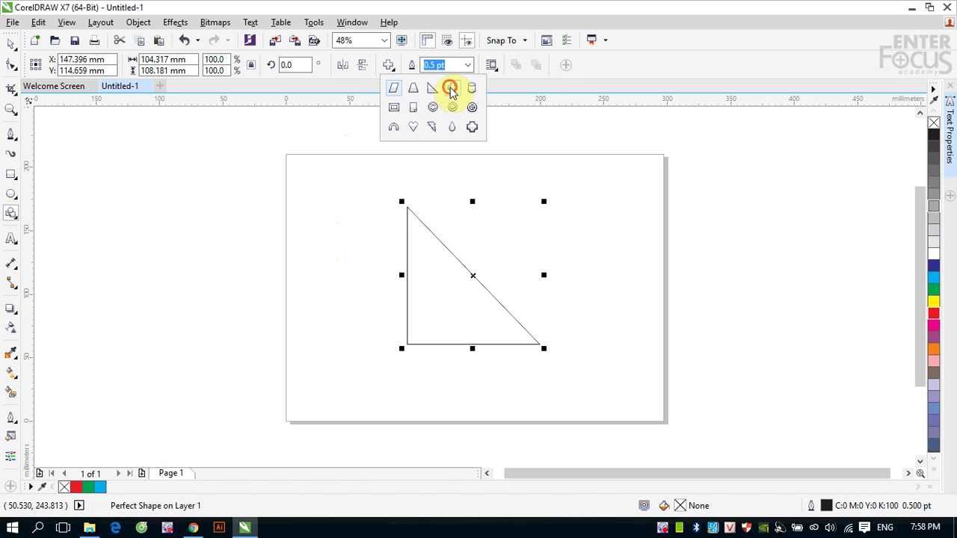
pyautogui.click(450, 89)
pyautogui.moveTo(300, 213); pyautogui.dragTo(379, 287)
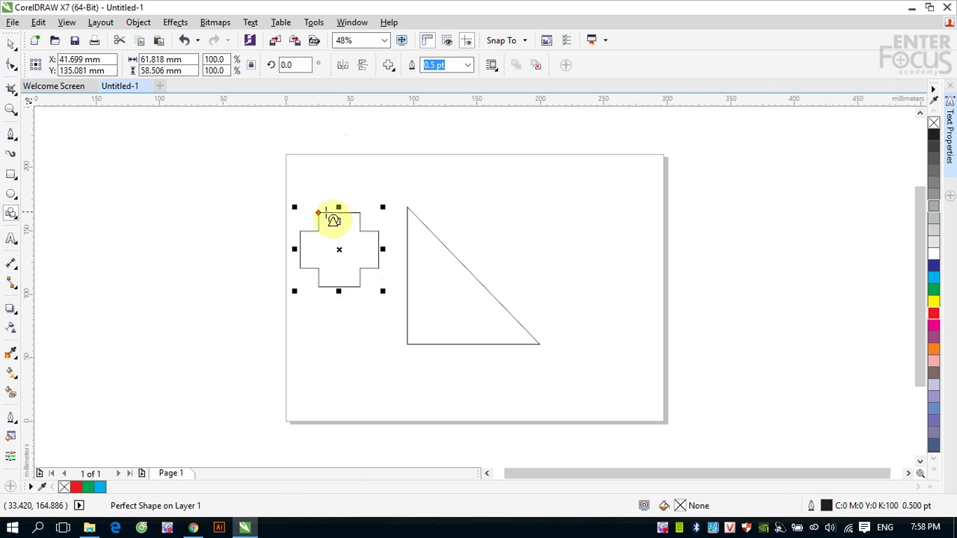
pyautogui.moveTo(319, 213)
pyautogui.mouseDown()
pyautogui.moveTo(337, 219)
pyautogui.moveTo(296, 203)
pyautogui.moveTo(315, 218)
pyautogui.mouseUp()
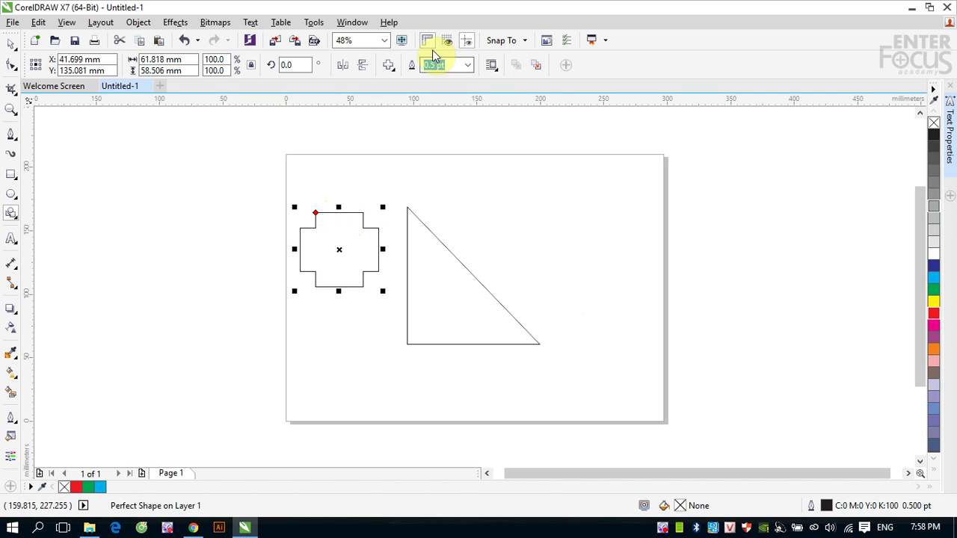
# Draw a cylinder basic shape about 64 × 126 mm at the page's right edge.
pyautogui.click(388, 66)
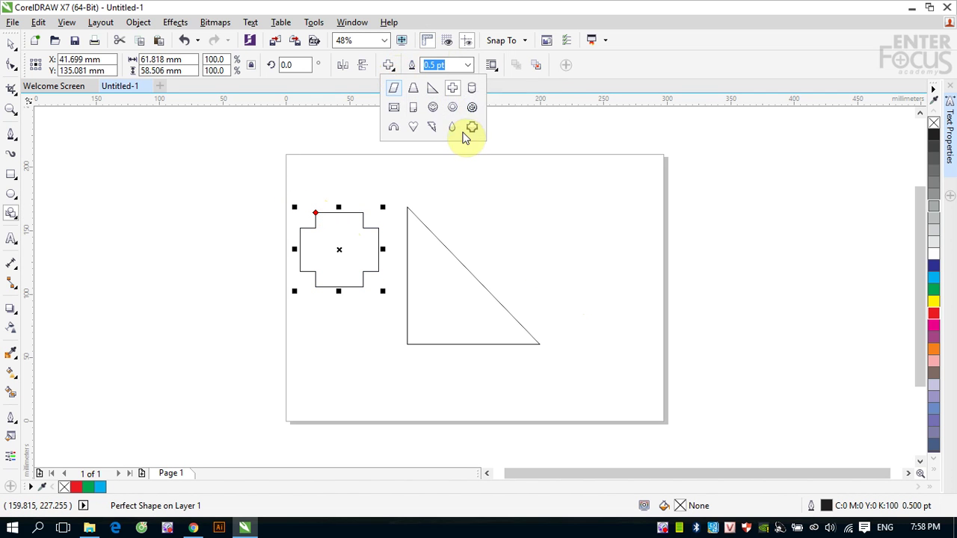
pyautogui.click(472, 88)
pyautogui.moveTo(588, 196); pyautogui.dragTo(669, 303)
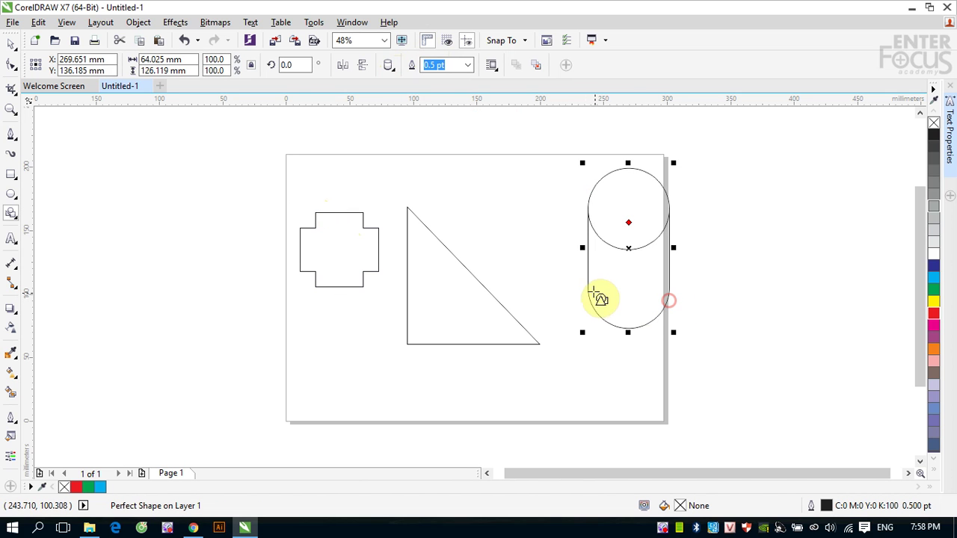
# Reshape the cylinder at the page's right edge with its glyph to about 139 mm tall.
pyautogui.moveTo(629, 224); pyautogui.dragTo(628, 205)
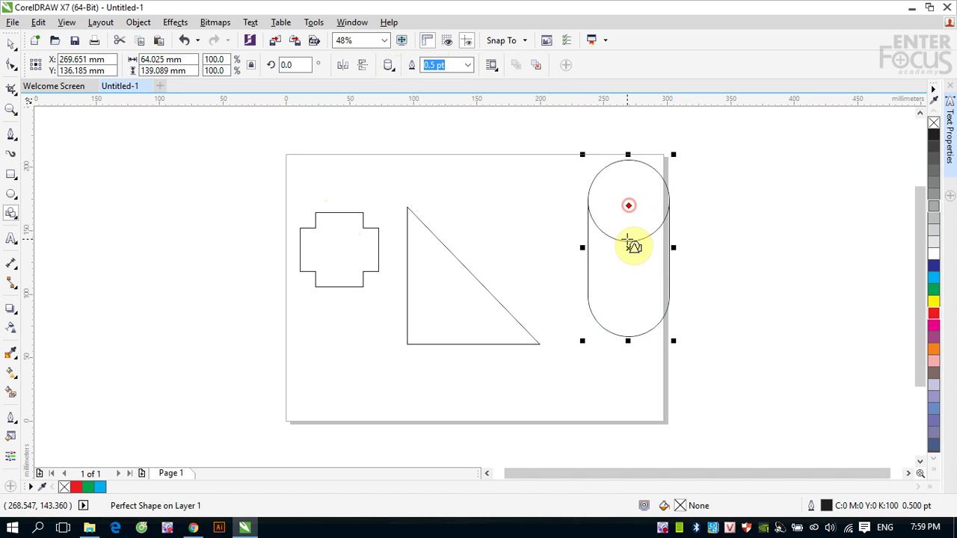
# Draw a bevelled frame basic shape about 112 × 73 mm left of the page and widen its border moderately with its glyph.
pyautogui.click(389, 66)
pyautogui.click(394, 107)
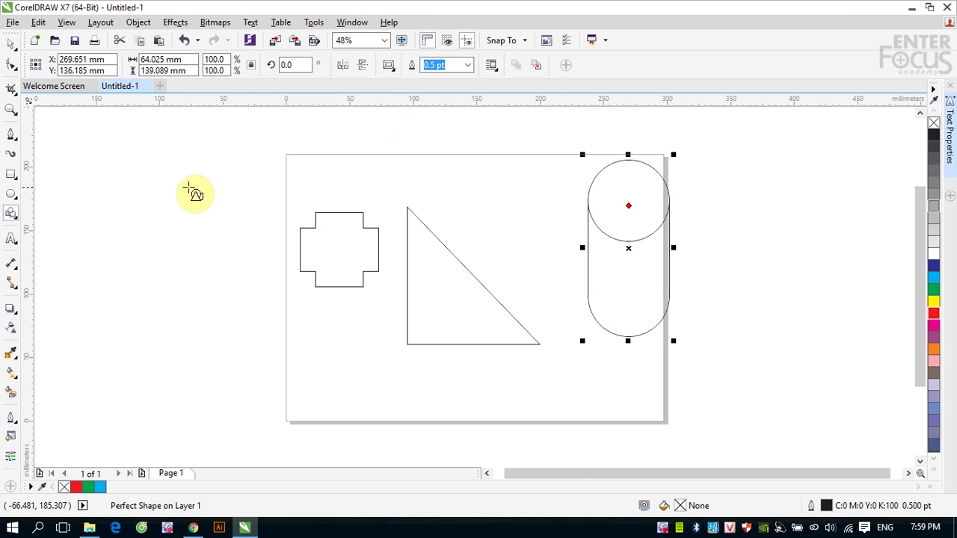
pyautogui.moveTo(106, 203); pyautogui.dragTo(249, 293)
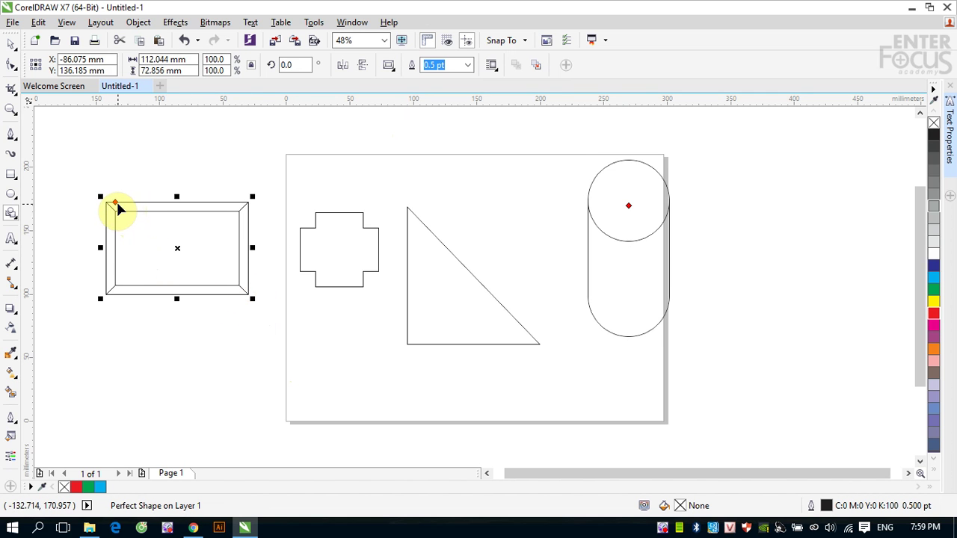
pyautogui.moveTo(115, 204); pyautogui.dragTo(151, 206)
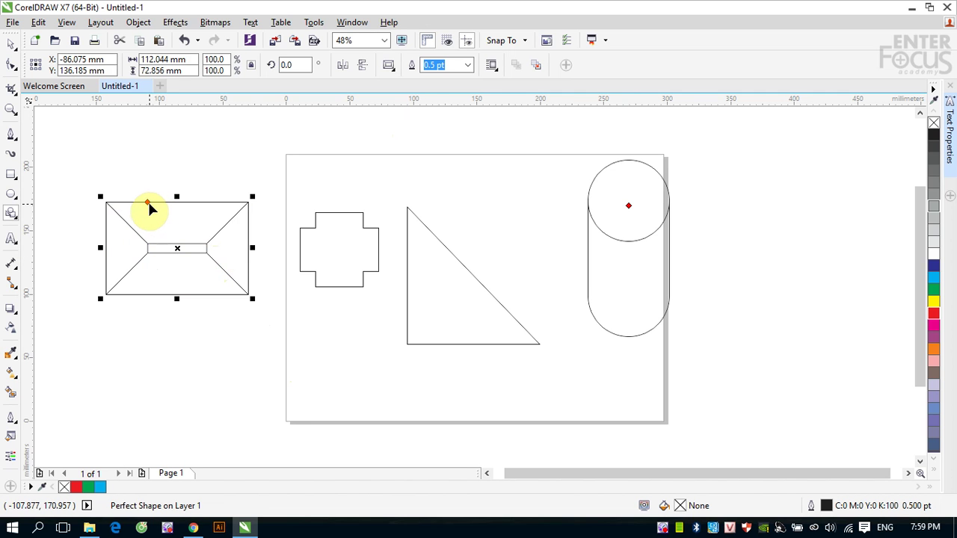
pyautogui.moveTo(148, 207); pyautogui.dragTo(127, 203)
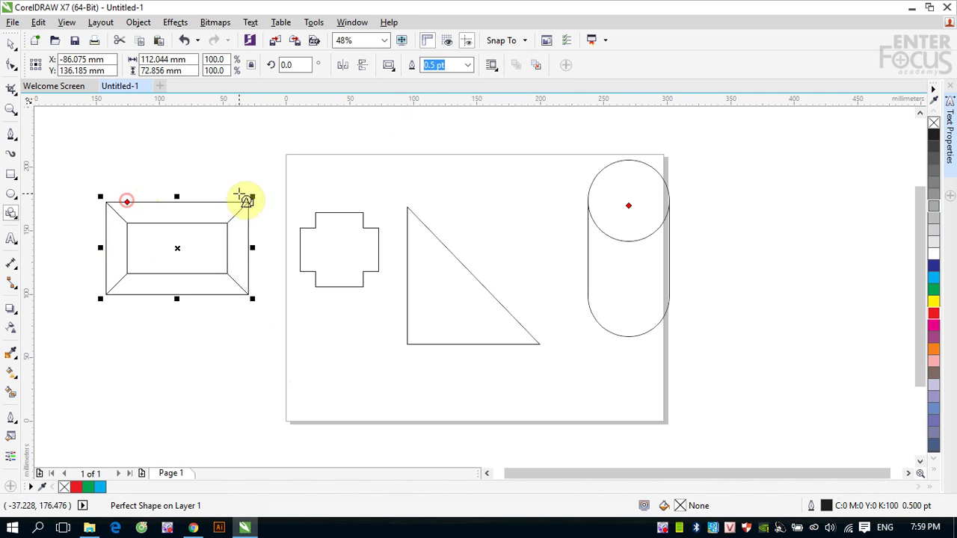
# Draw a folded-corner sheet basic shape about 109 × 144 mm right of the page and make its corner fold slightly smaller.
pyautogui.click(389, 66)
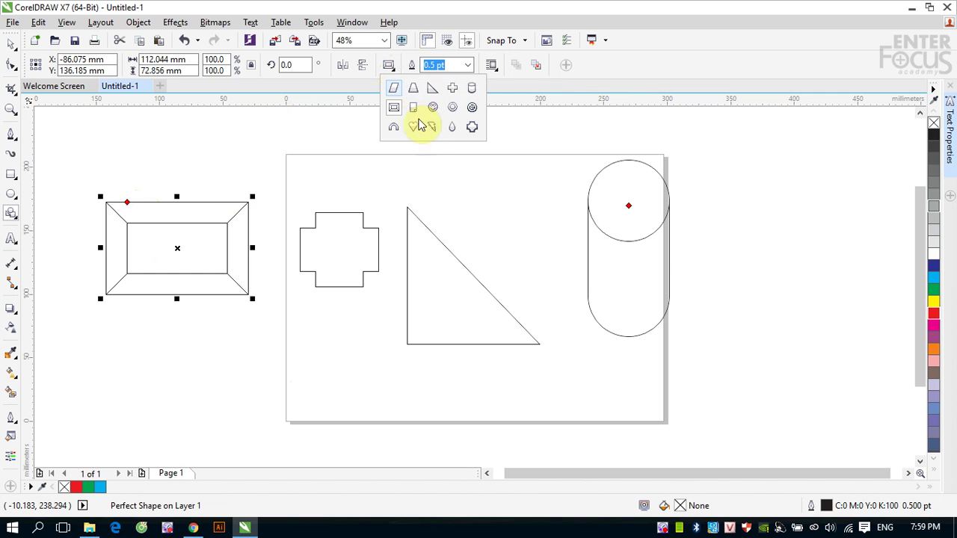
pyautogui.click(412, 110)
pyautogui.moveTo(713, 174); pyautogui.dragTo(854, 356)
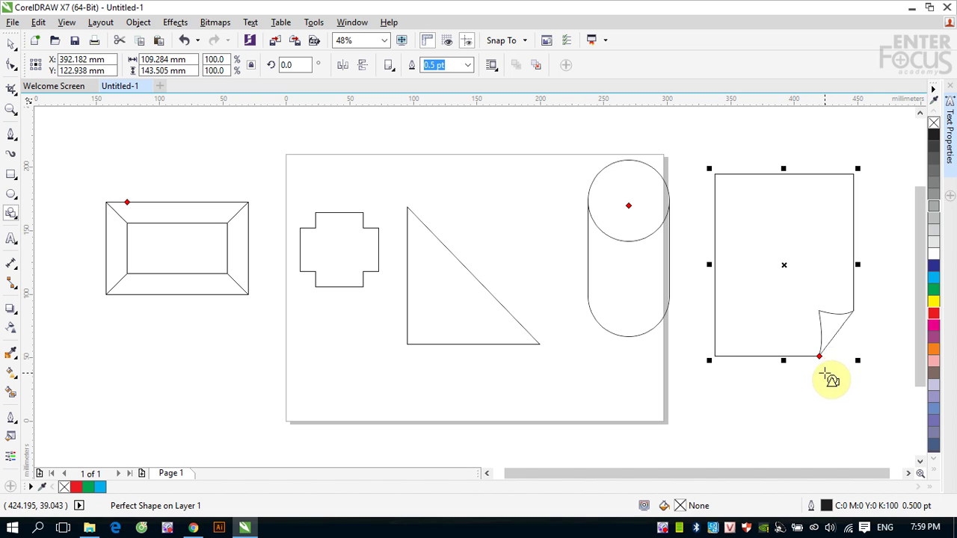
pyautogui.moveTo(819, 357); pyautogui.dragTo(779, 349)
pyautogui.moveTo(823, 378)
pyautogui.mouseDown()
pyautogui.moveTo(836, 381)
pyautogui.moveTo(821, 372)
pyautogui.mouseUp()
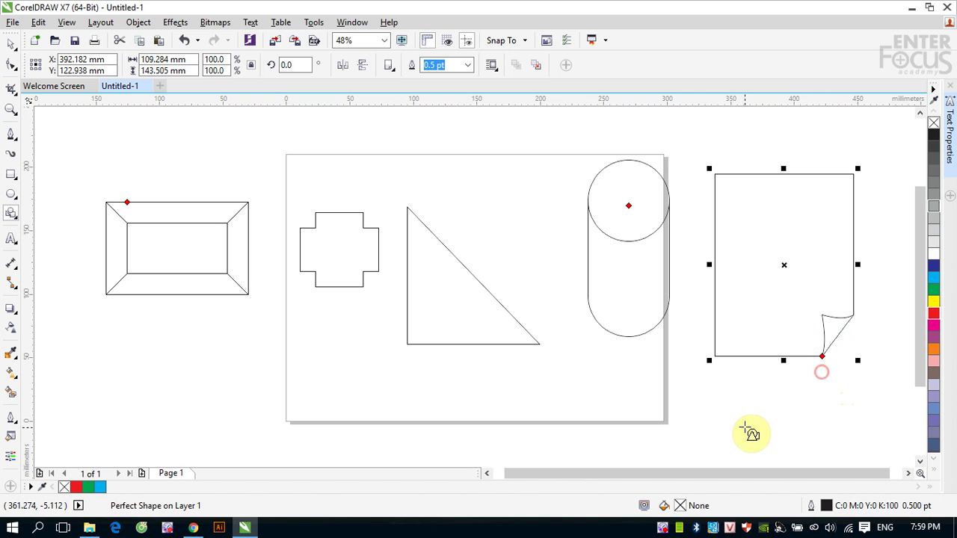
# Draw a round smiley face basic shape about 71 mm across above the triangle's slope and deepen its smile with its glyph.
pyautogui.click(388, 66)
pyautogui.click(432, 109)
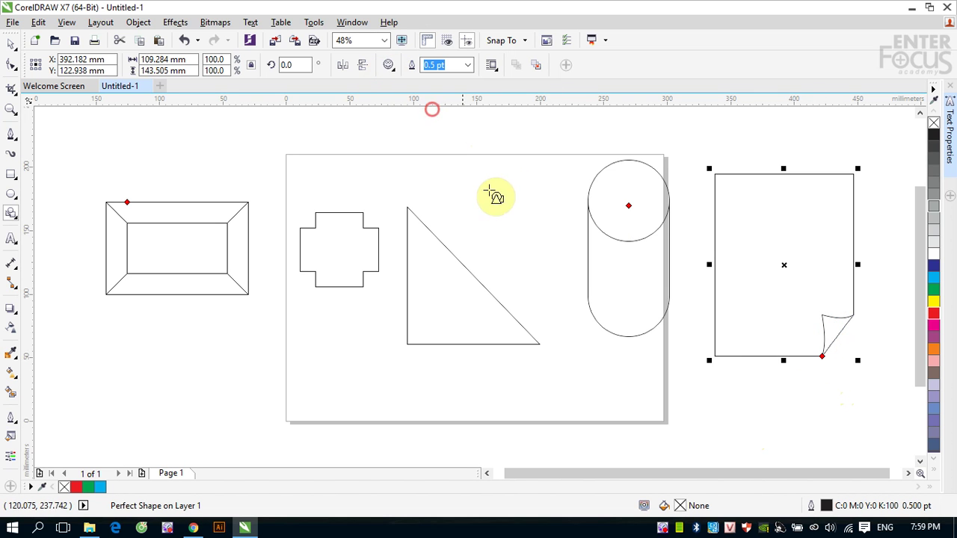
pyautogui.moveTo(467, 176); pyautogui.dragTo(537, 267)
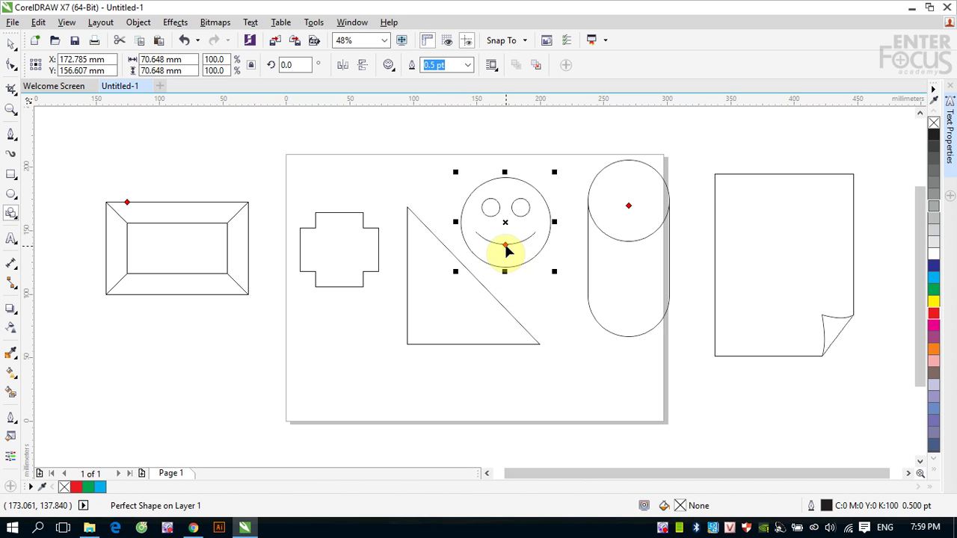
pyautogui.moveTo(505, 247); pyautogui.dragTo(505, 238)
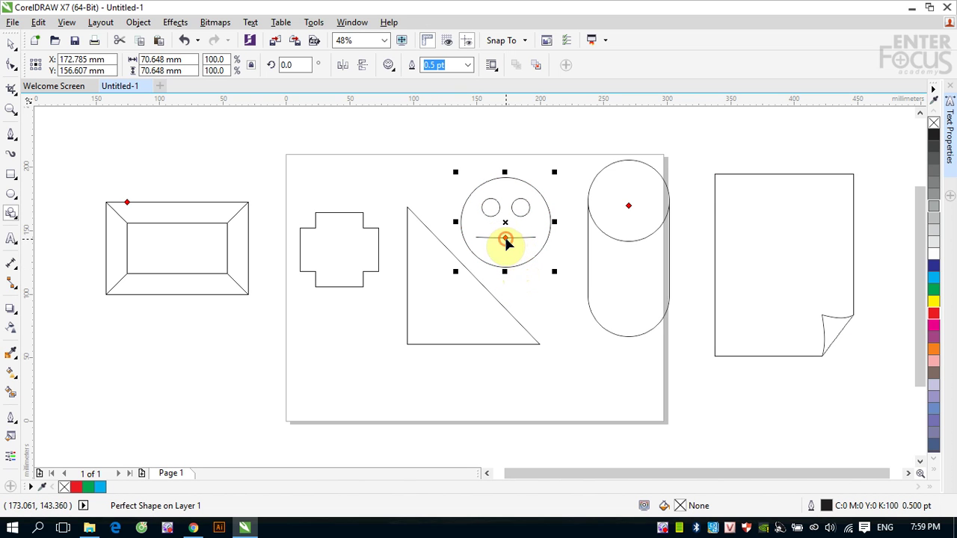
pyautogui.moveTo(505, 237); pyautogui.dragTo(505, 251)
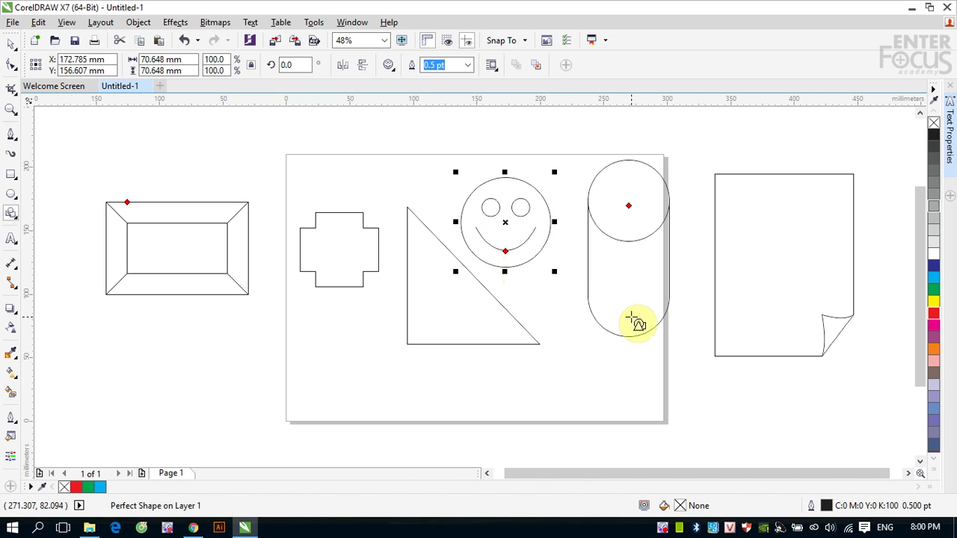
# Draw a ring basic shape about 99 × 87 mm below the bevelled frame and thin its band with the glyph.
pyautogui.click(388, 65)
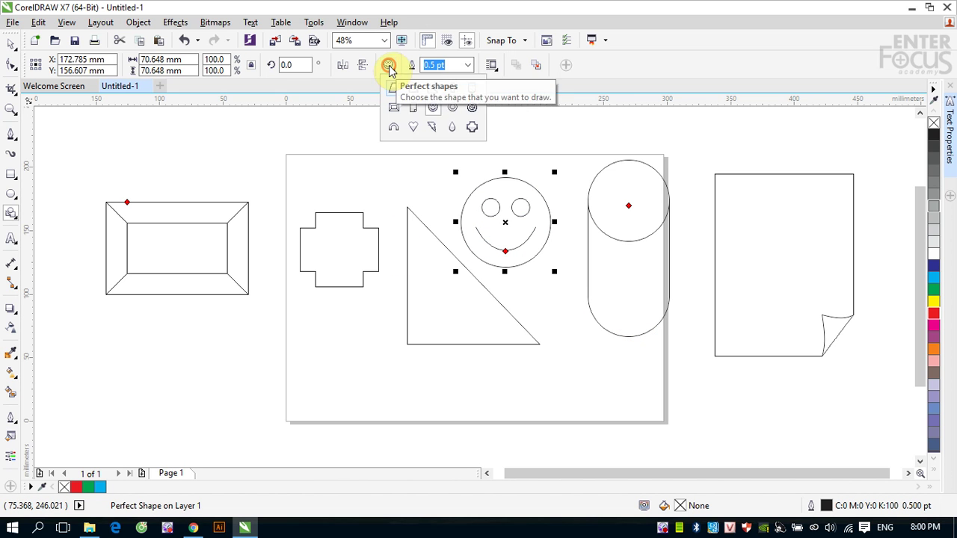
pyautogui.click(452, 109)
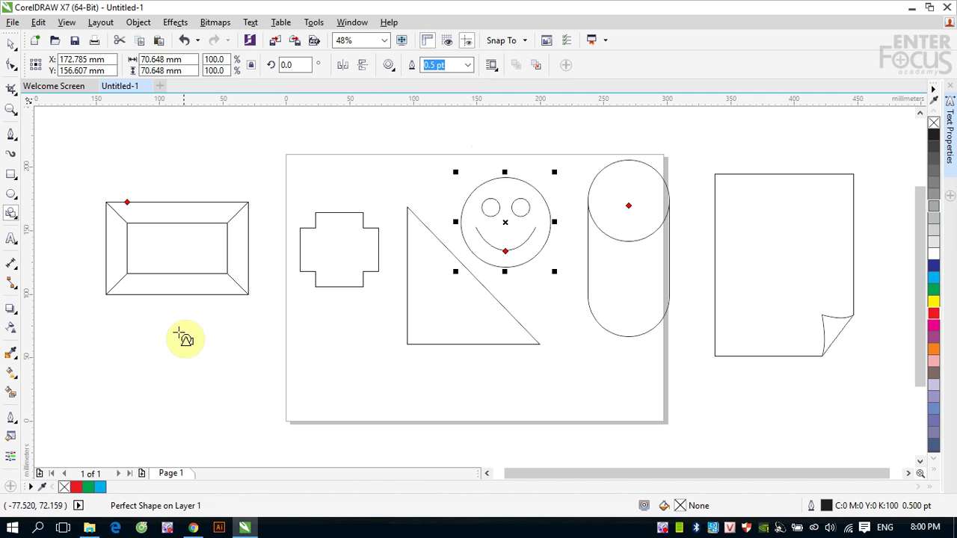
pyautogui.moveTo(170, 333)
pyautogui.mouseDown()
pyautogui.moveTo(264, 412)
pyautogui.moveTo(273, 446)
pyautogui.moveTo(301, 451)
pyautogui.mouseUp()
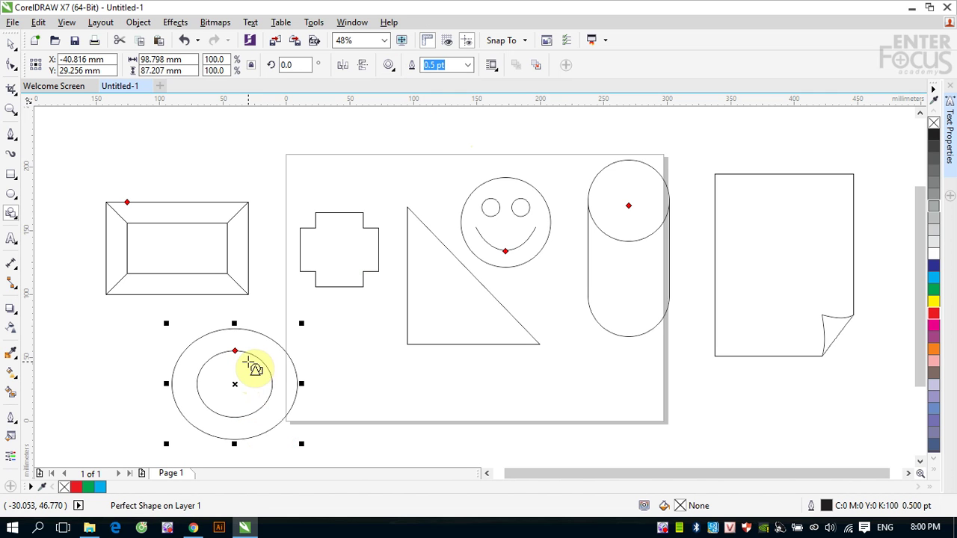
pyautogui.moveTo(235, 356)
pyautogui.mouseDown()
pyautogui.moveTo(235, 334)
pyautogui.moveTo(234, 364)
pyautogui.moveTo(235, 341)
pyautogui.mouseUp()
# Draw a circular prohibition sign about 112 mm across at the page's lower edge and thin its ring and bar with the glyph.
pyautogui.click(388, 66)
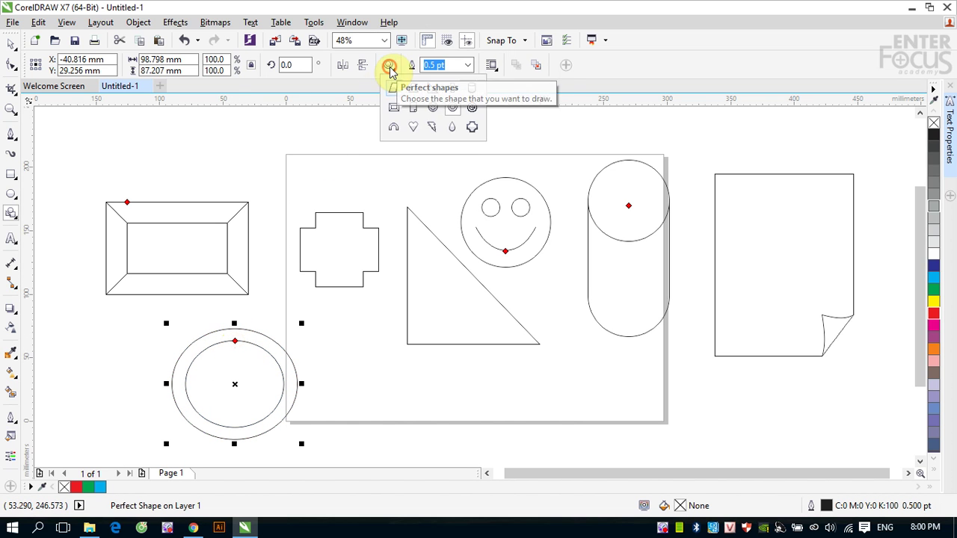
pyautogui.click(472, 110)
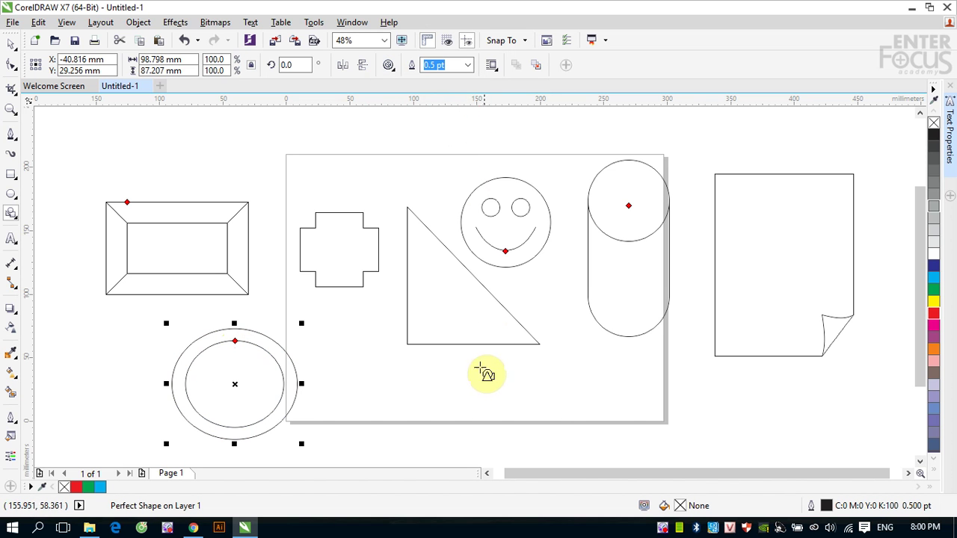
pyautogui.moveTo(479, 367); pyautogui.dragTo(603, 440)
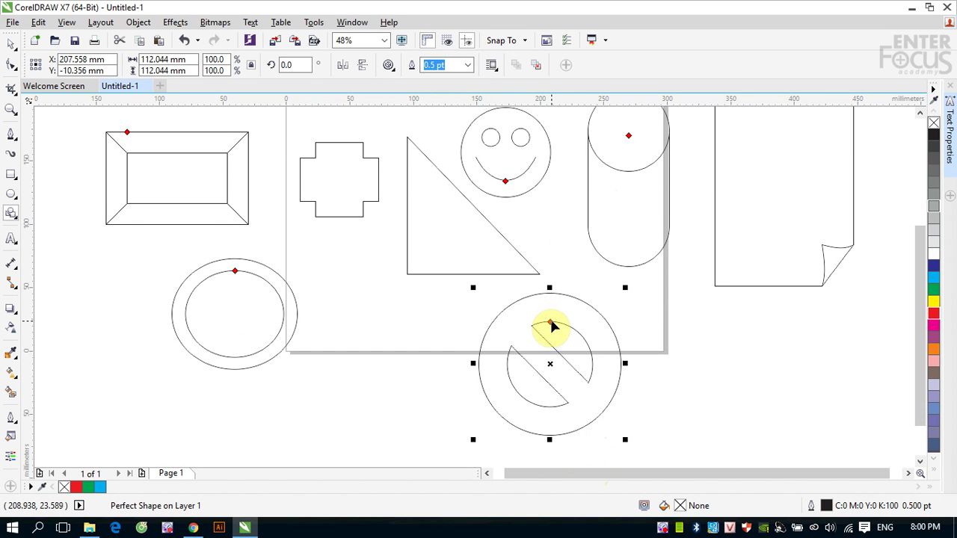
pyautogui.moveTo(550, 326); pyautogui.dragTo(555, 305)
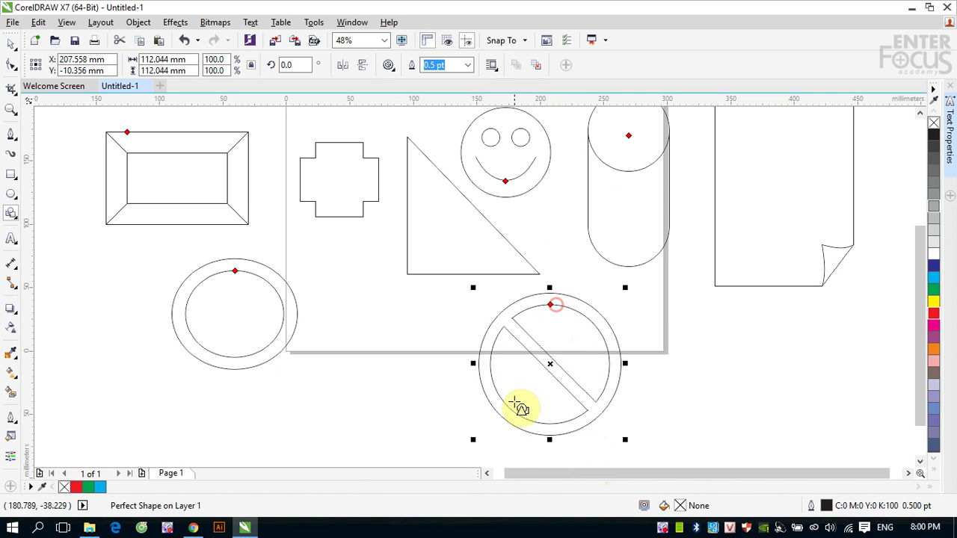
# Draw an arch basic shape about 94 × 47 mm below the ring and reshape it to a fan-like segment about 63 × 33 mm.
pyautogui.click(388, 65)
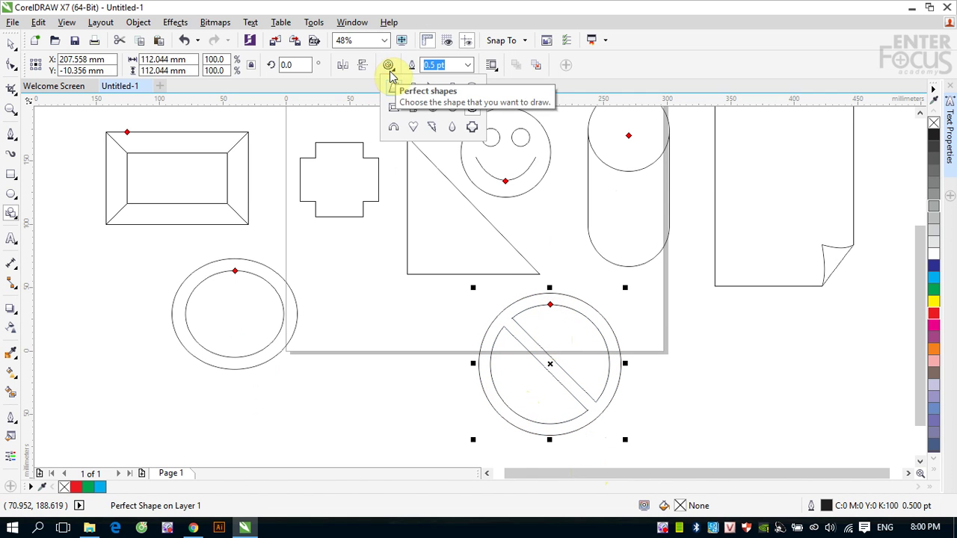
pyautogui.click(394, 130)
pyautogui.moveTo(112, 373); pyautogui.dragTo(230, 439)
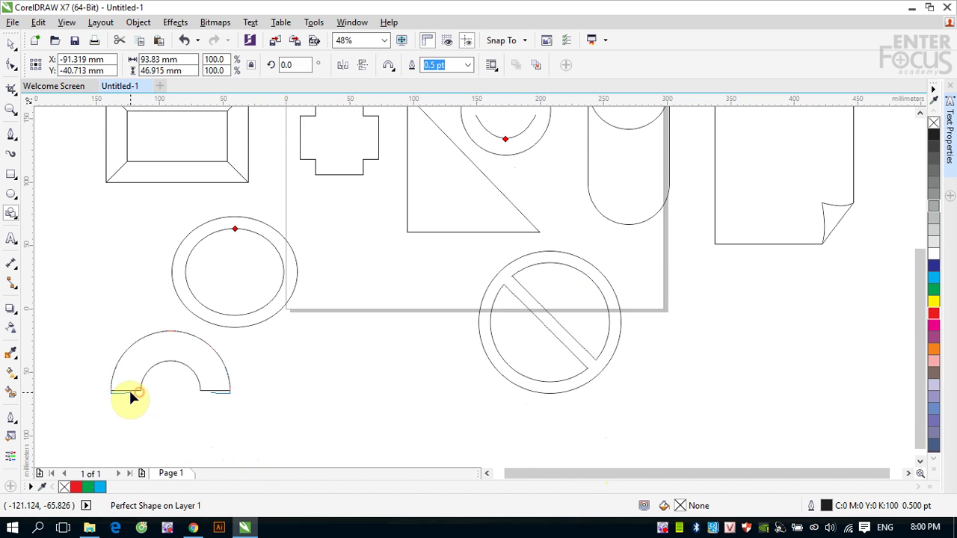
pyautogui.moveTo(124, 397); pyautogui.dragTo(154, 372)
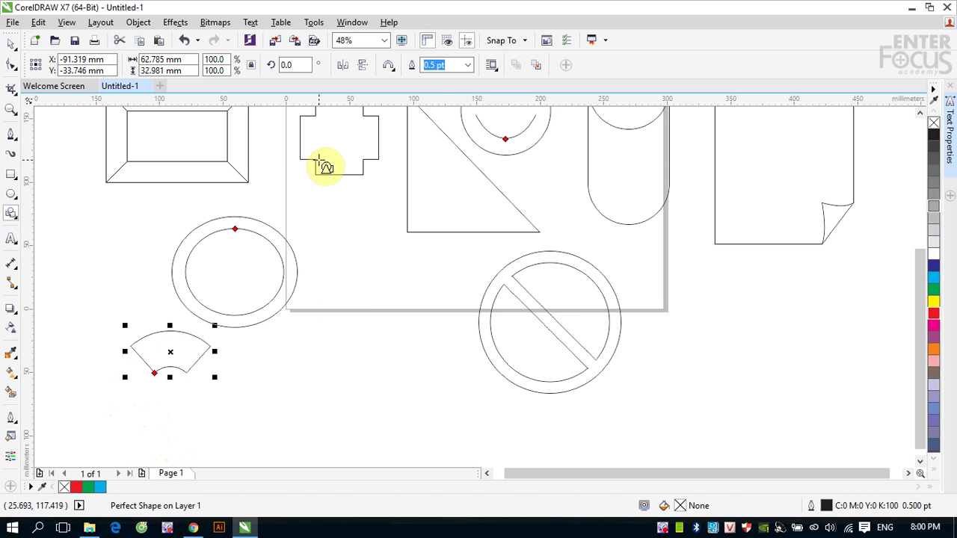
# Draw a heart basic shape about 96 × 87 mm between the ring and the prohibition sign.
pyautogui.click(11, 44)
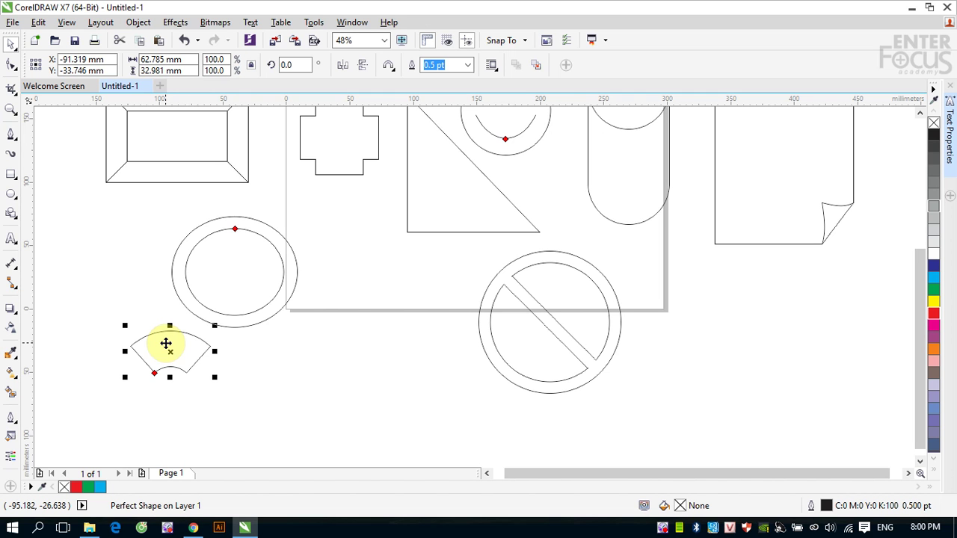
pyautogui.click(388, 66)
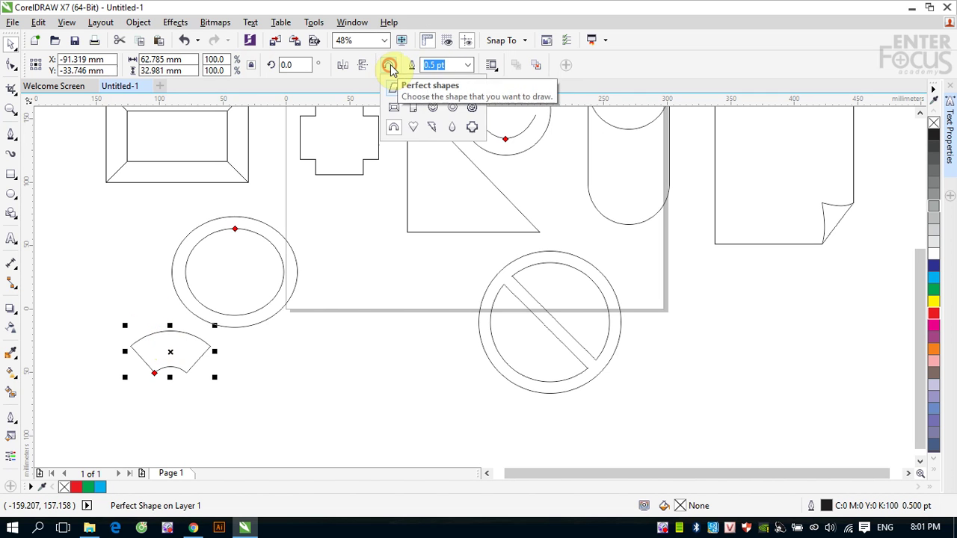
pyautogui.click(412, 127)
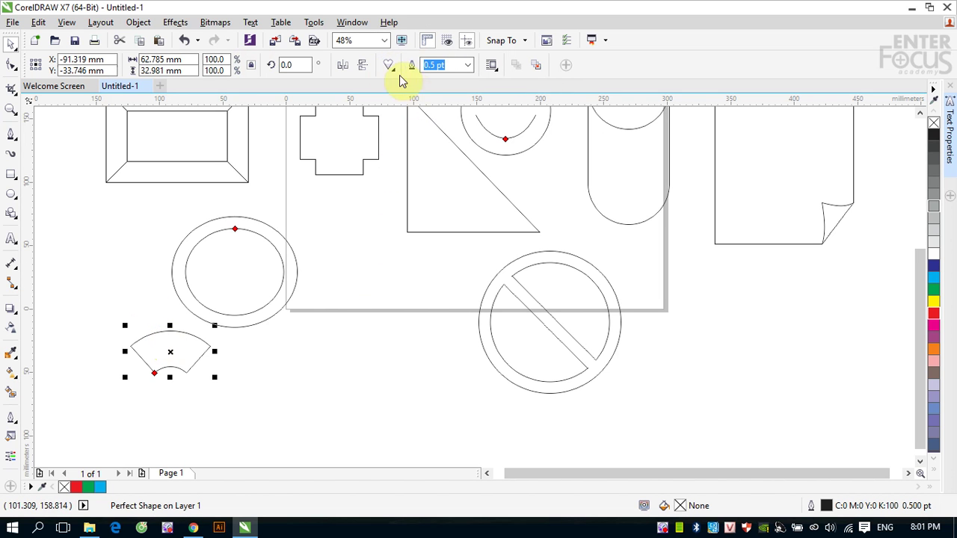
pyautogui.click(318, 262)
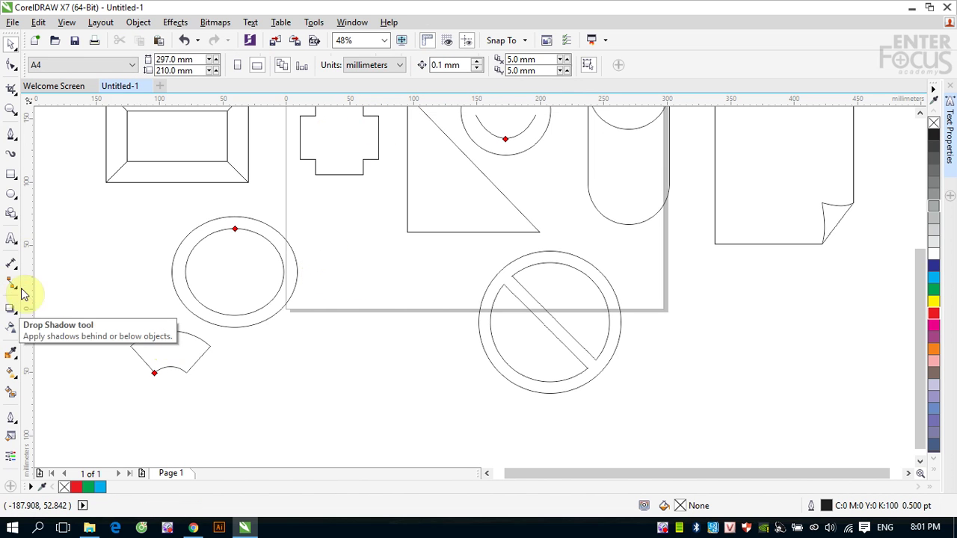
pyautogui.click(11, 213)
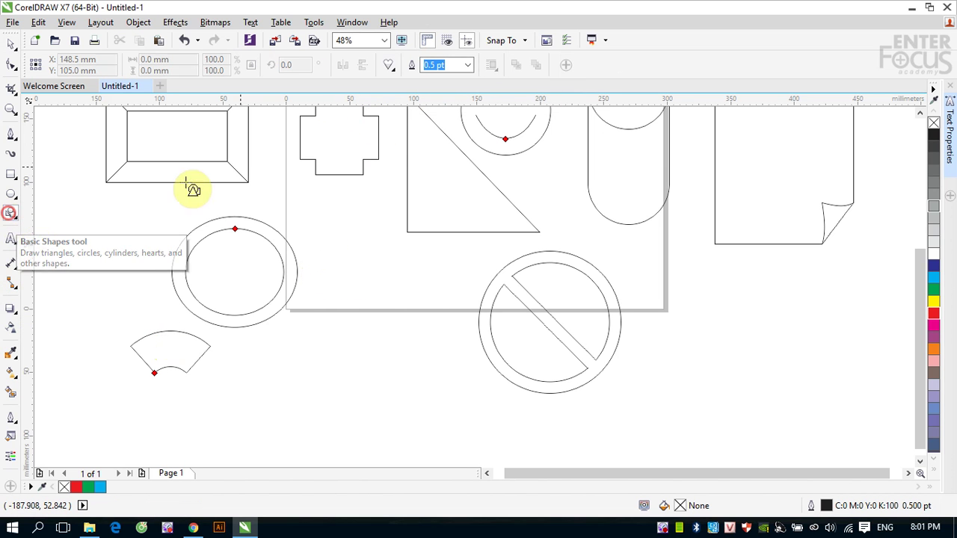
pyautogui.click(393, 66)
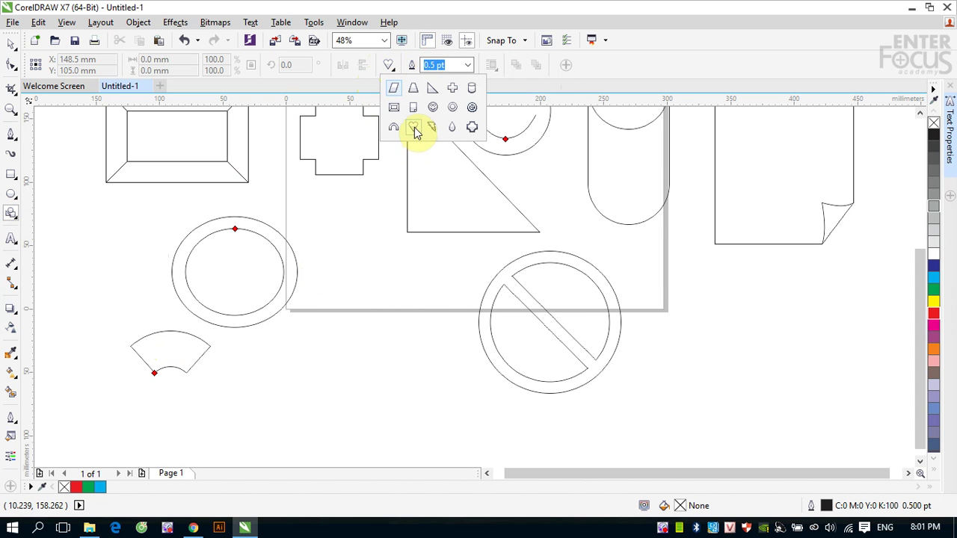
pyautogui.click(414, 126)
pyautogui.moveTo(329, 264); pyautogui.dragTo(456, 380)
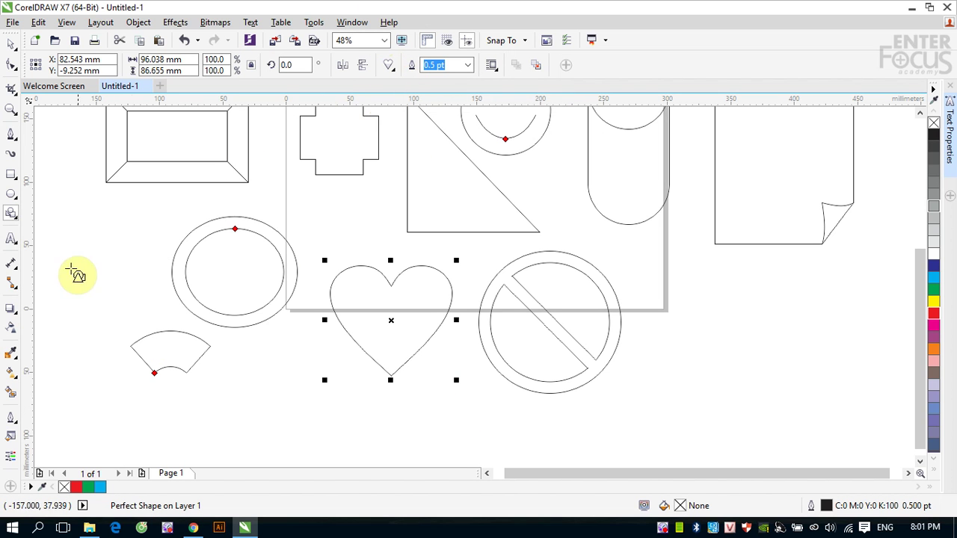
# Draw a right-pointing arrow shape about 92 × 38 mm below the folded sheet, lengthening and thinning its shaft with the glyph.
pyautogui.click(11, 213)
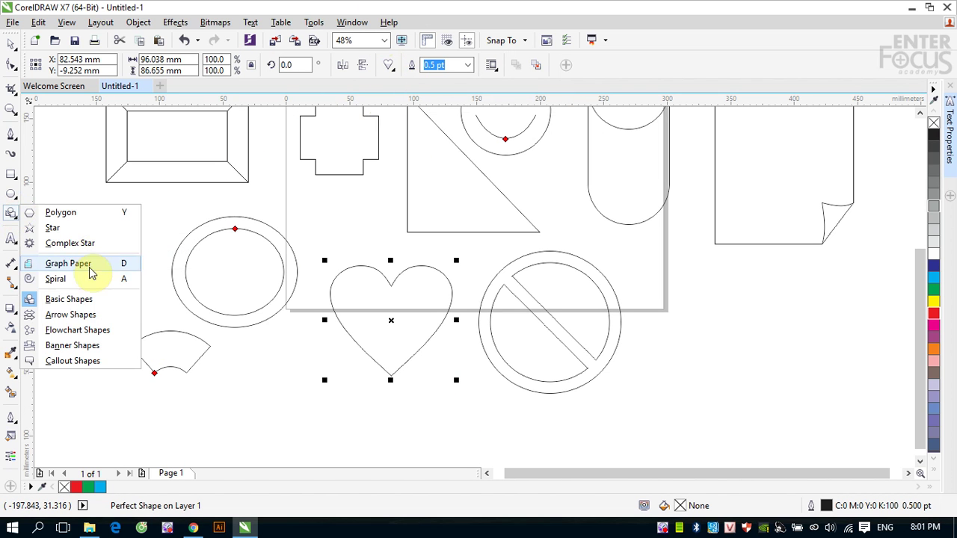
pyautogui.click(70, 314)
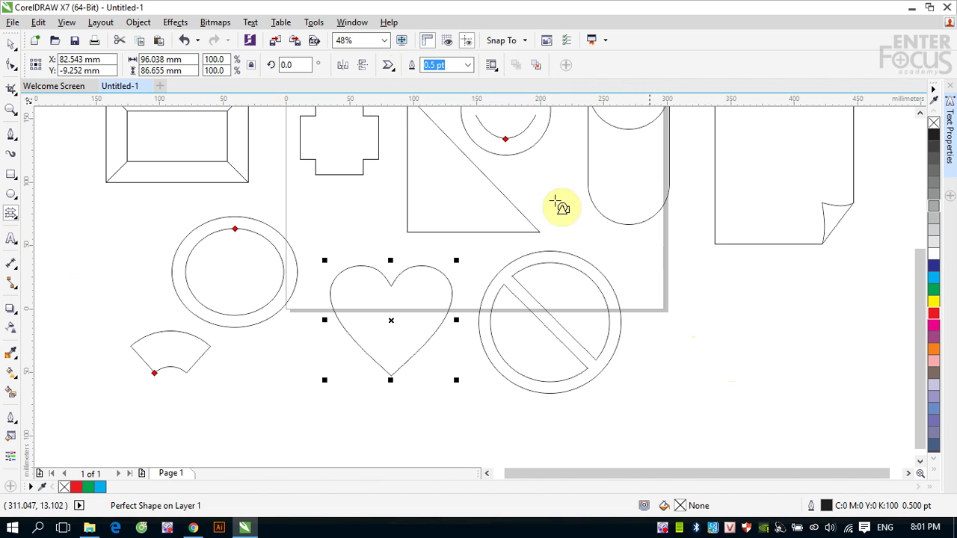
pyautogui.click(388, 66)
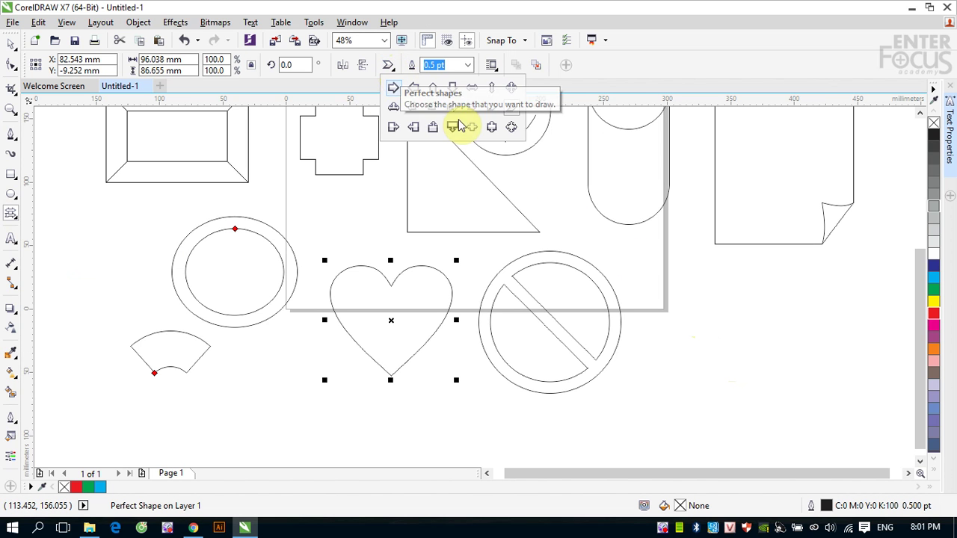
pyautogui.click(395, 89)
pyautogui.moveTo(680, 329); pyautogui.dragTo(805, 385)
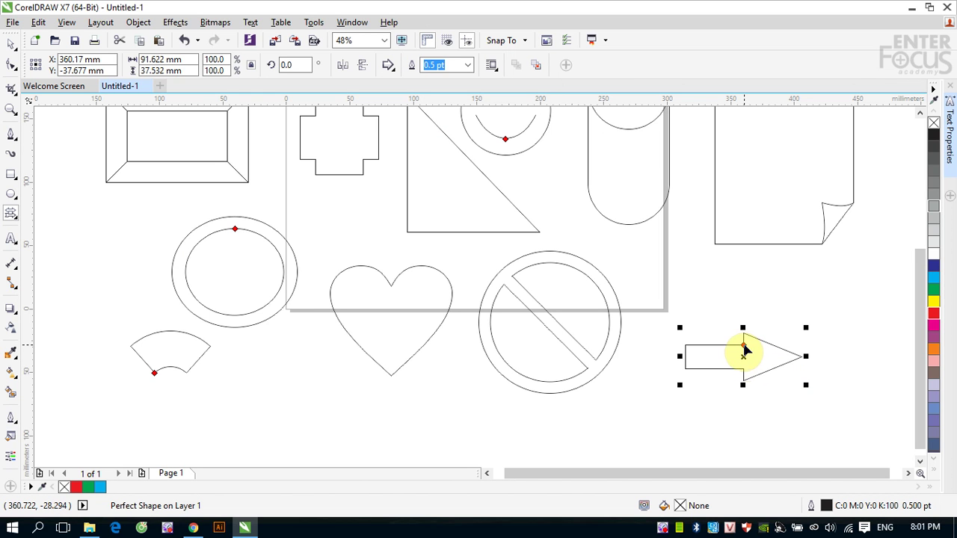
pyautogui.moveTo(743, 349); pyautogui.dragTo(765, 349)
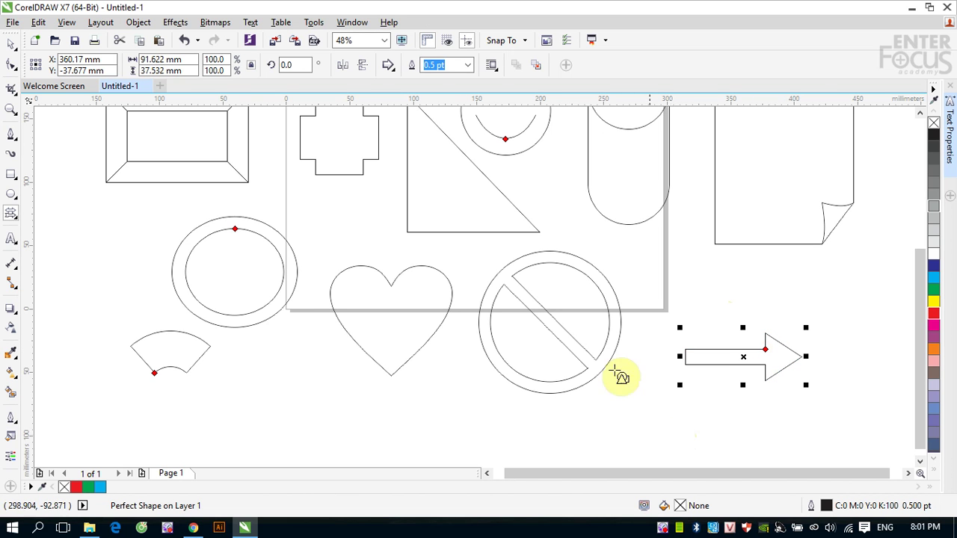
# Draw a double-headed horizontal arrow about 151 × 39 mm below the right-pointing arrow, lengthening and thinning its shaft with the glyph.
pyautogui.click(389, 66)
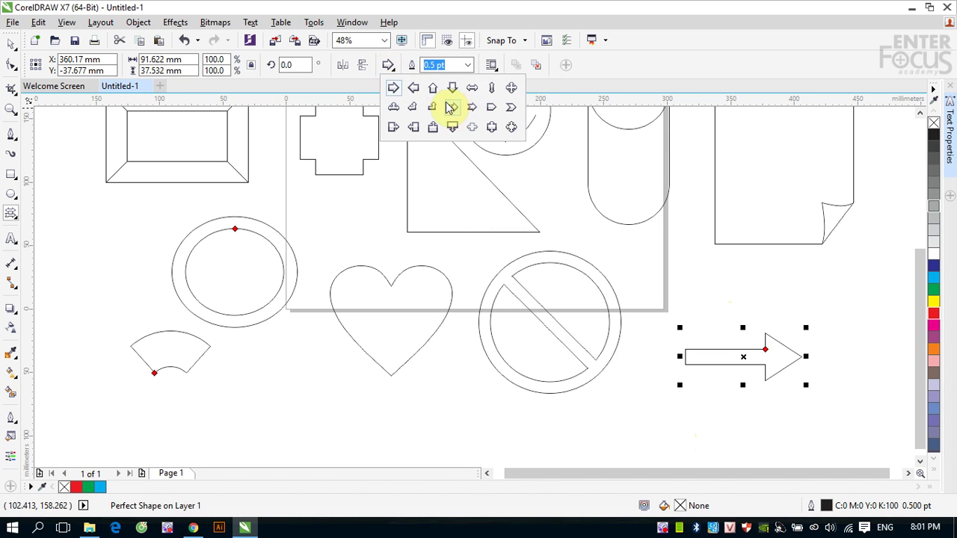
pyautogui.click(471, 88)
pyautogui.moveTo(632, 412); pyautogui.dragTo(800, 443)
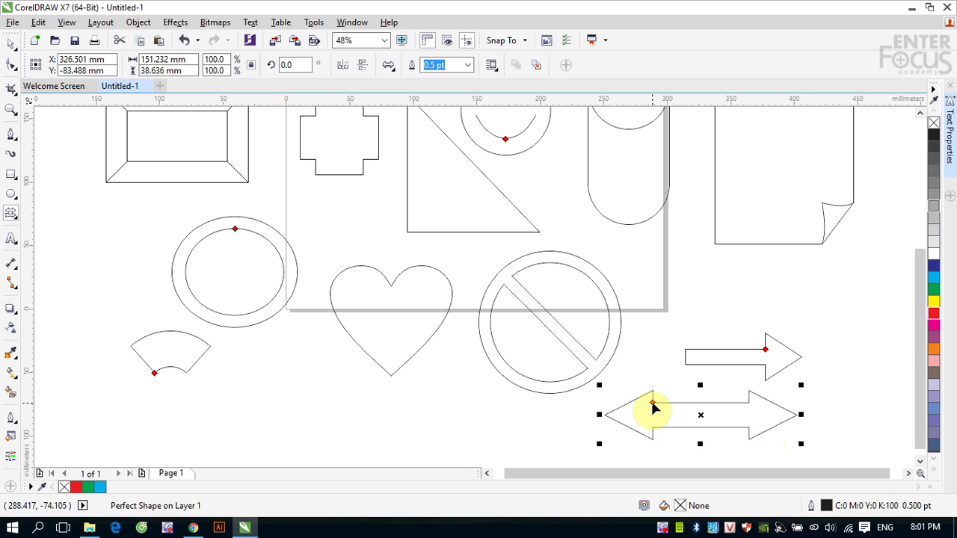
pyautogui.moveTo(635, 407)
pyautogui.mouseDown()
pyautogui.moveTo(681, 410)
pyautogui.moveTo(630, 411)
pyautogui.moveTo(642, 410)
pyautogui.mouseUp()
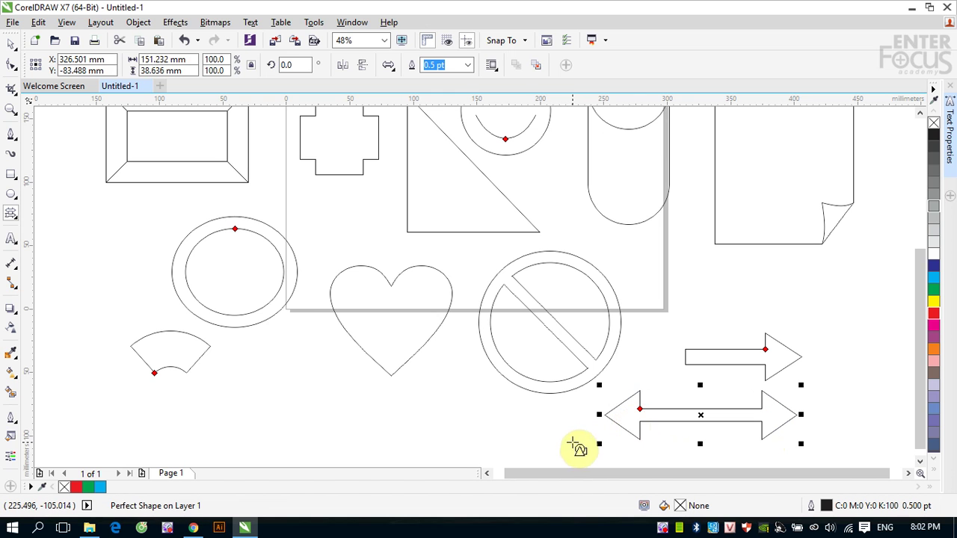
# Draw a four-way arrow shape about 97 × 89 mm below the heart and reshape its shafts and enlarge its heads with the glyphs.
pyautogui.click(393, 69)
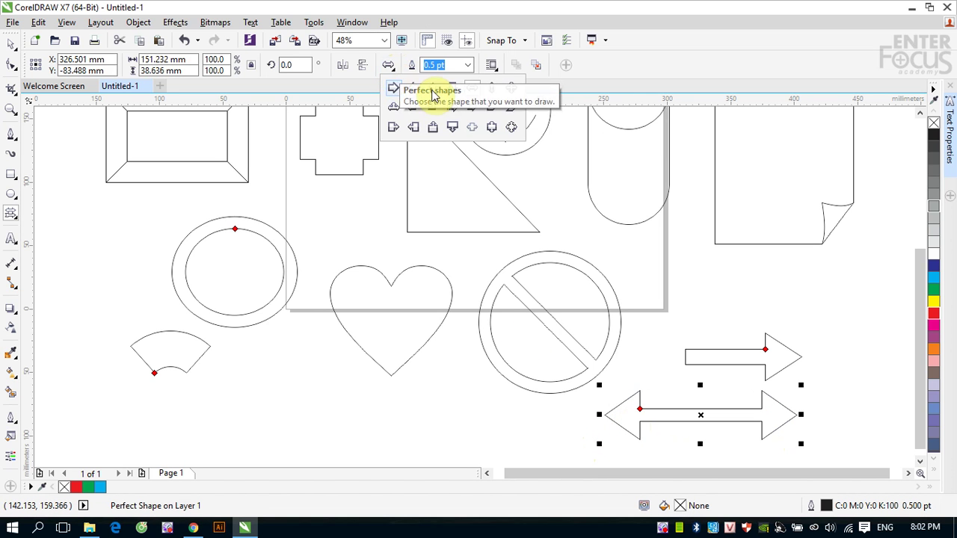
pyautogui.click(513, 90)
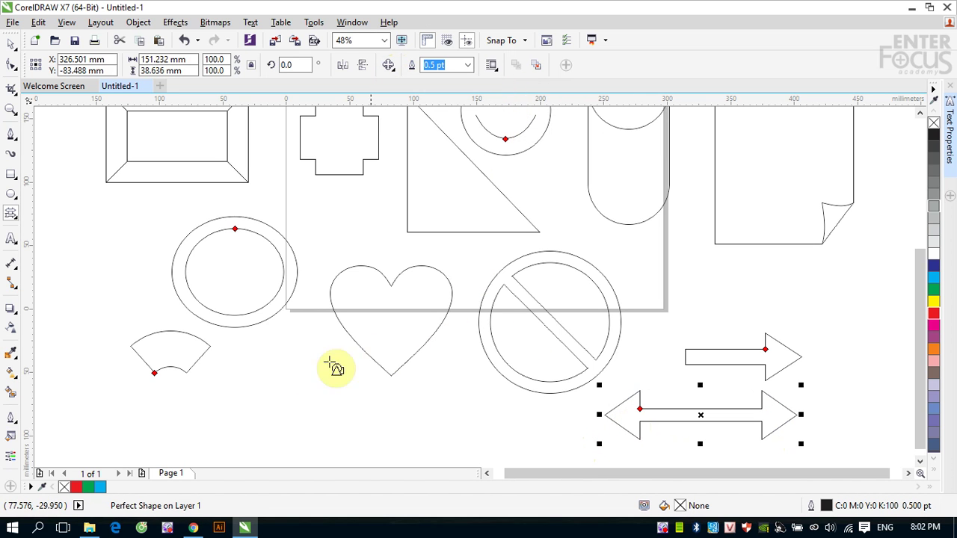
pyautogui.moveTo(275, 367); pyautogui.dragTo(398, 419)
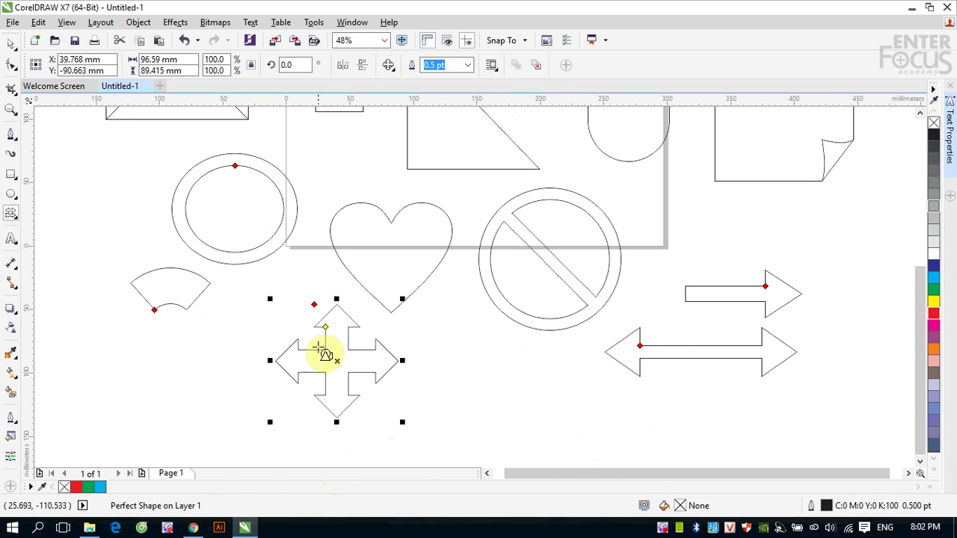
pyautogui.moveTo(325, 328); pyautogui.dragTo(343, 357)
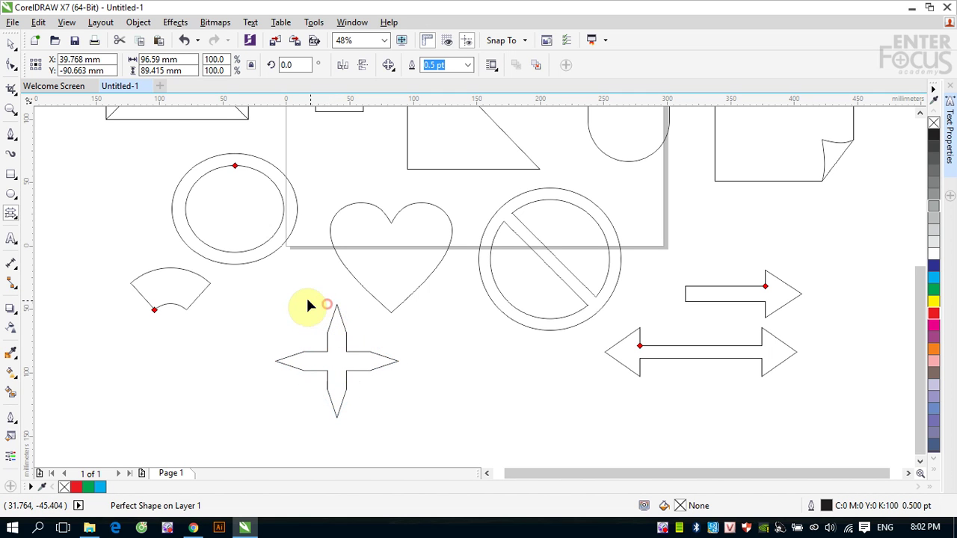
pyautogui.moveTo(308, 300); pyautogui.dragTo(306, 300)
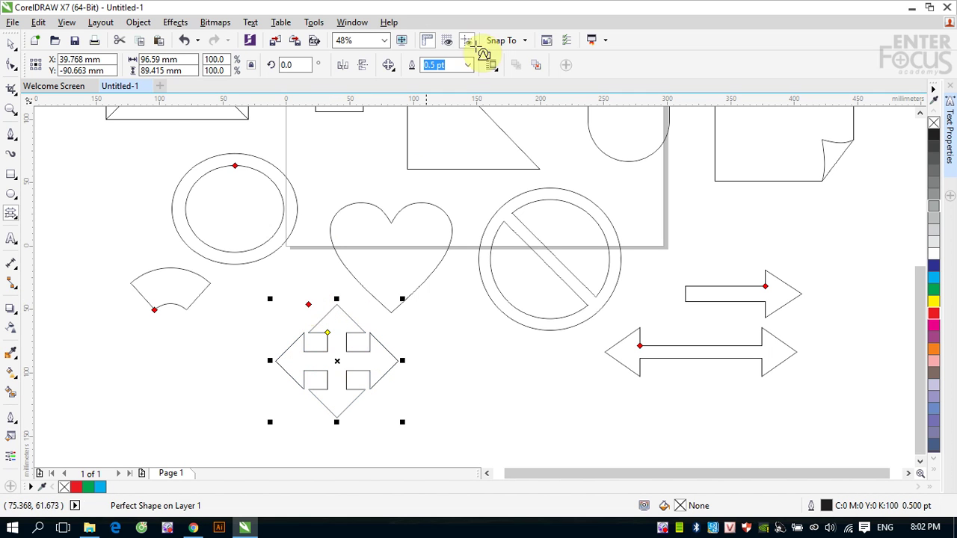
# Draw a three-way arrow shape about 95 × 61 mm, pointing left, up and right, below the prohibition sign.
pyautogui.click(391, 67)
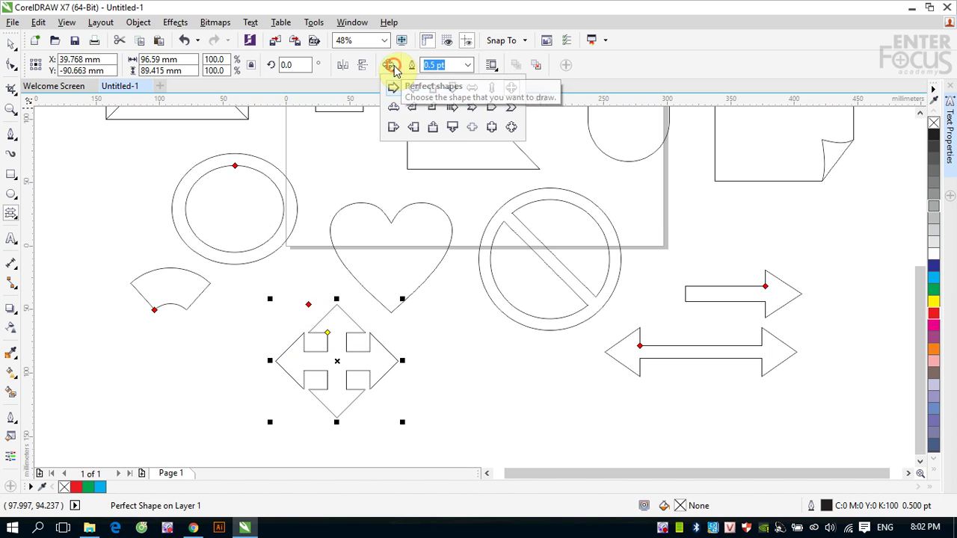
pyautogui.click(396, 122)
pyautogui.moveTo(461, 347)
pyautogui.mouseDown()
pyautogui.moveTo(559, 428)
pyautogui.moveTo(592, 434)
pyautogui.mouseUp()
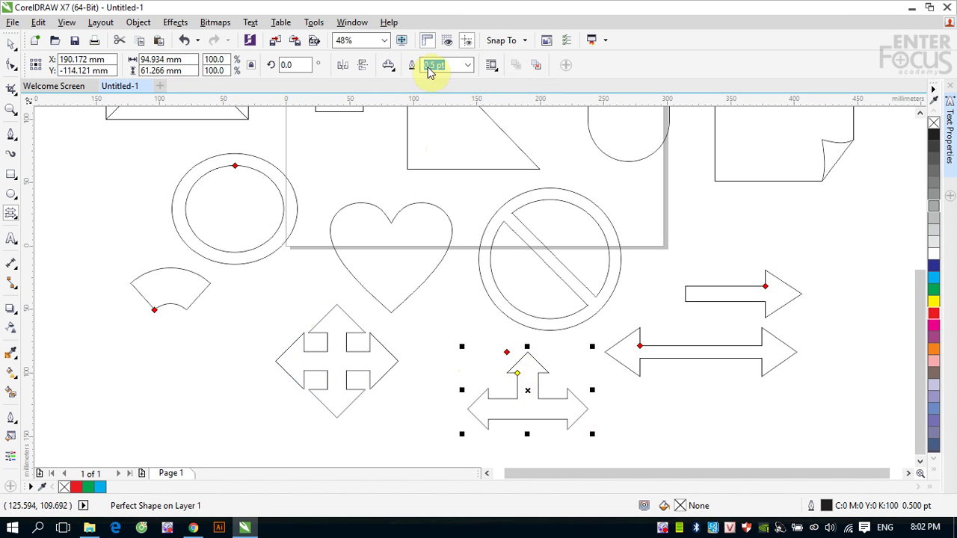
# Draw a bent arrow shape turning upward, about 55 × 40 mm, below the fan-like segment and thin its shaft with the glyphs.
pyautogui.click(389, 67)
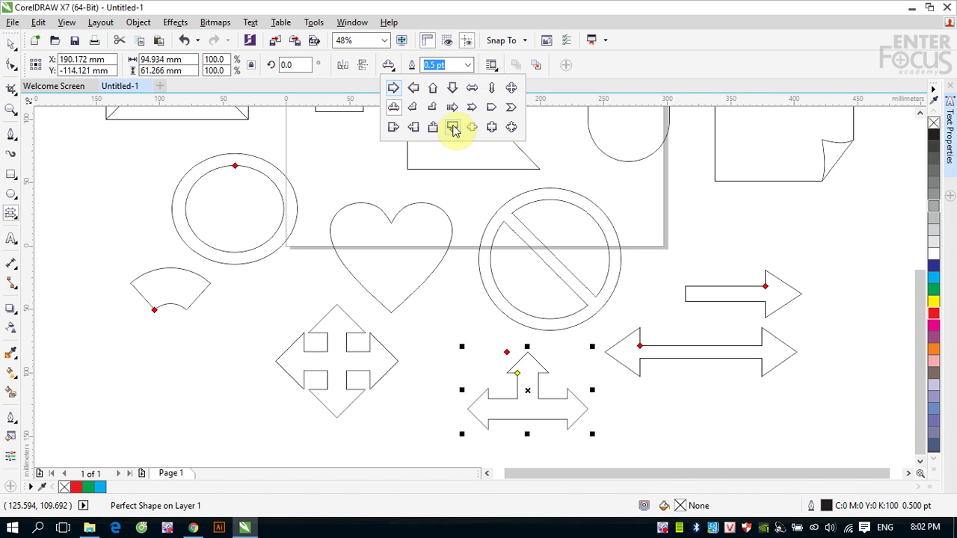
pyautogui.click(433, 107)
pyautogui.moveTo(146, 371); pyautogui.dragTo(217, 420)
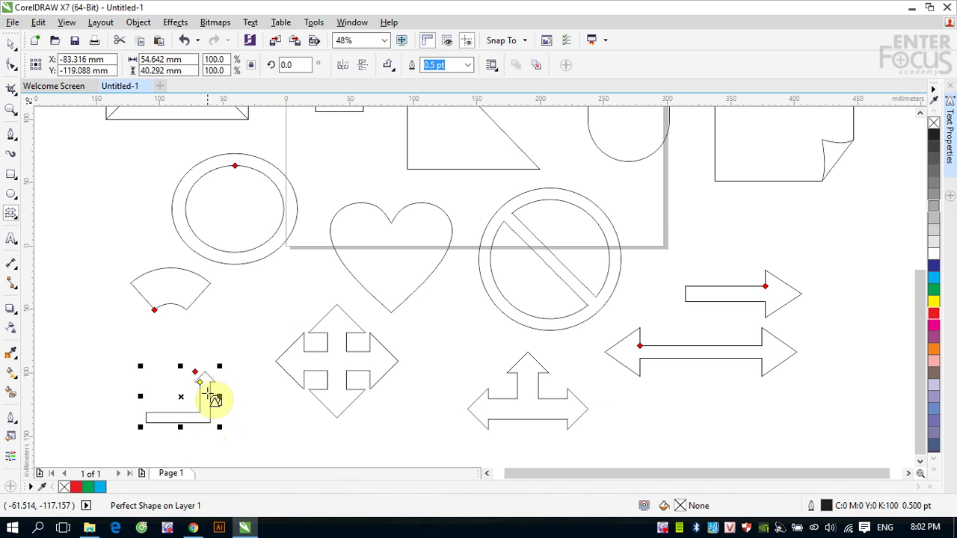
pyautogui.moveTo(200, 383)
pyautogui.mouseDown()
pyautogui.moveTo(200, 396)
pyautogui.moveTo(172, 366)
pyautogui.moveTo(217, 372)
pyautogui.moveTo(177, 367)
pyautogui.moveTo(195, 371)
pyautogui.mouseUp()
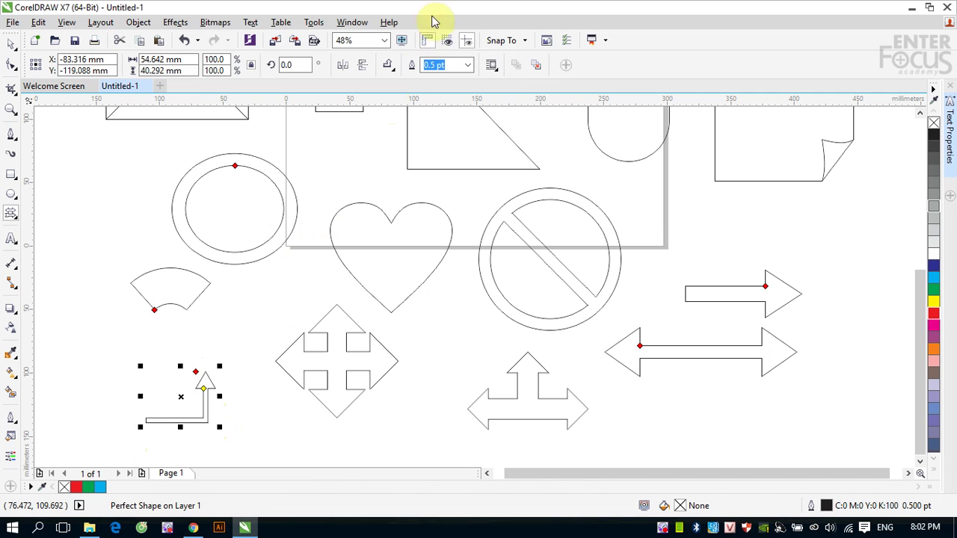
# Draw a multiple-document flowchart shape about 68 × 64 mm to the left of the ring with the Flowchart Shapes tool.
pyautogui.click(391, 66)
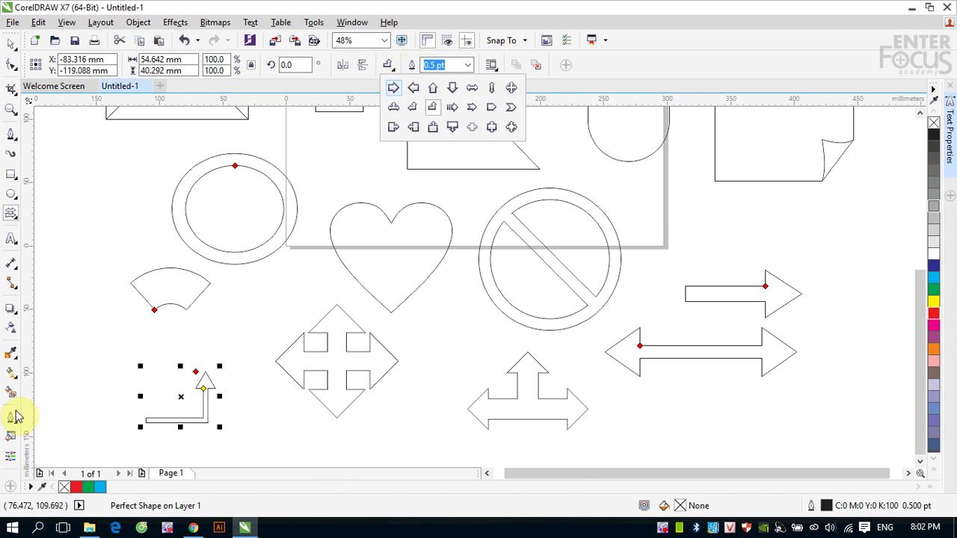
pyautogui.click(8, 217)
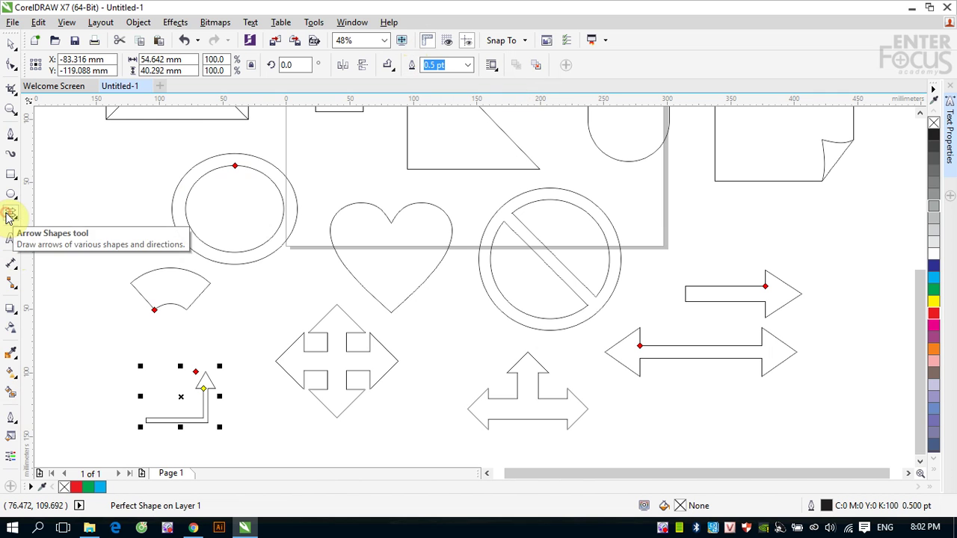
pyautogui.click(9, 215)
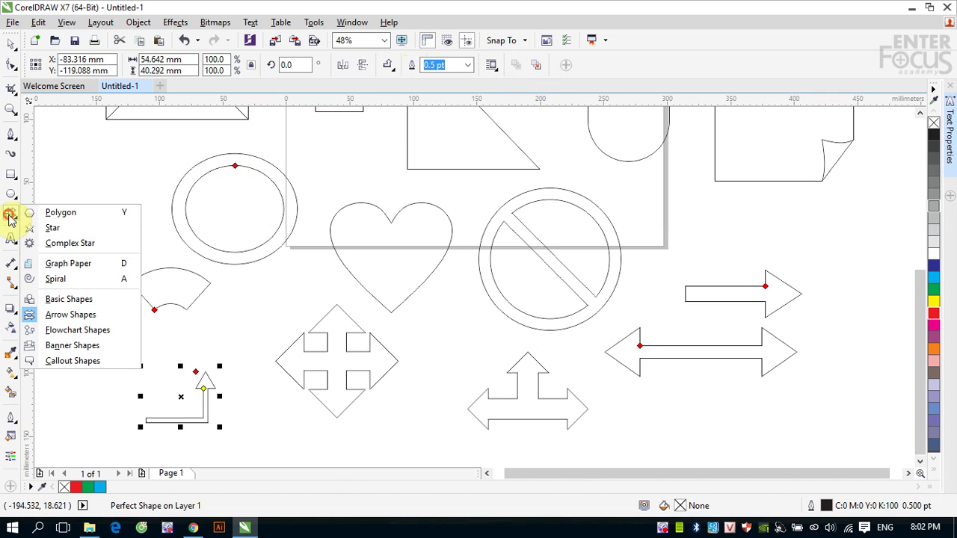
pyautogui.click(78, 329)
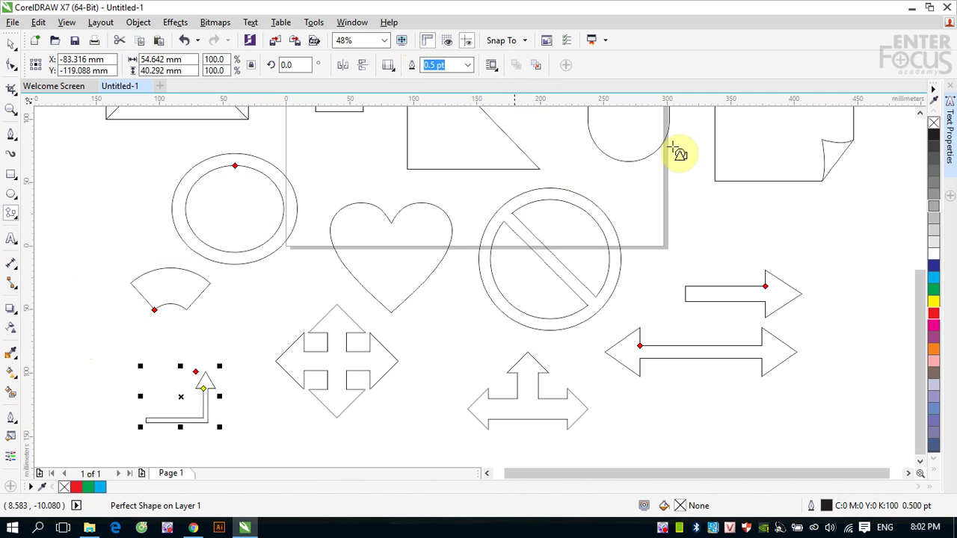
pyautogui.click(388, 65)
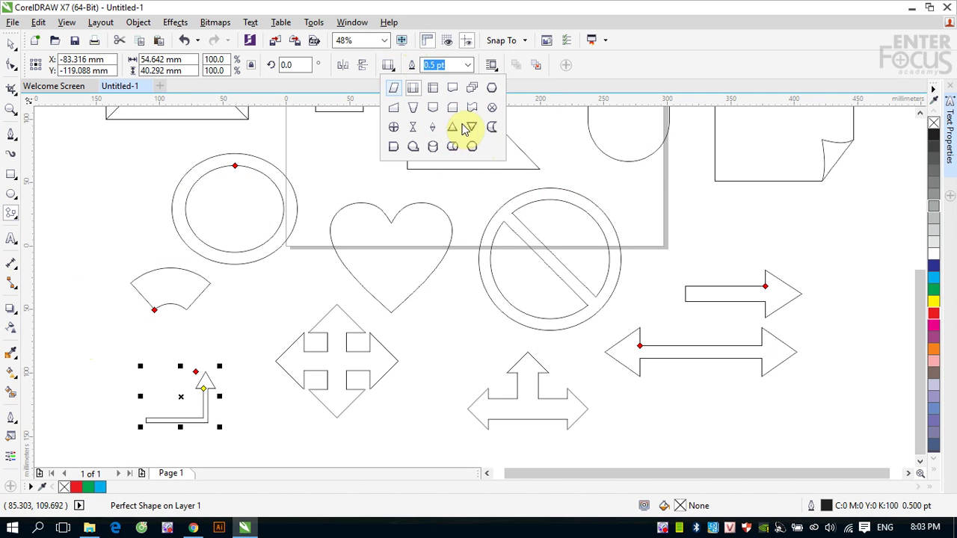
pyautogui.click(472, 91)
pyautogui.moveTo(68, 153); pyautogui.dragTo(162, 243)
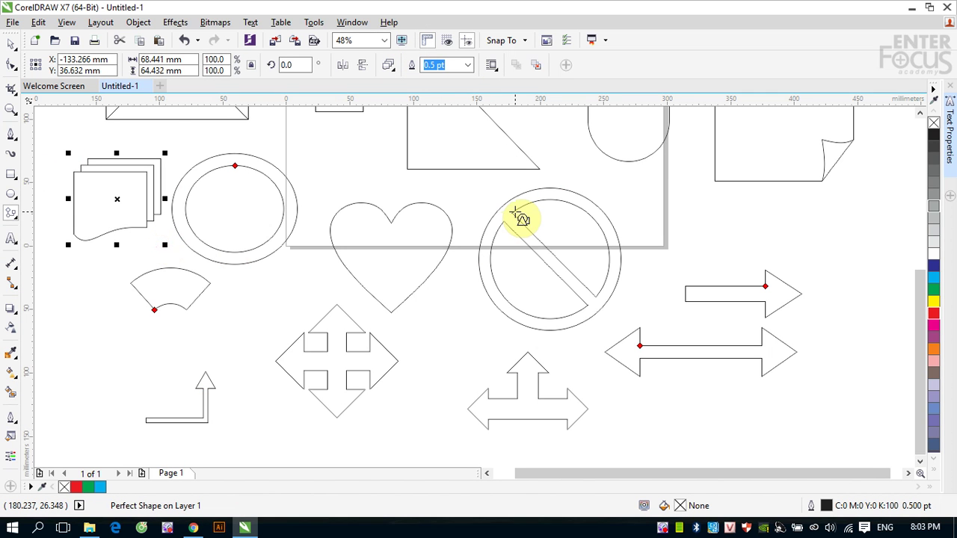
# Draw an hourglass flowchart shape about 33 × 43 mm between the ring and the heart.
pyautogui.click(389, 66)
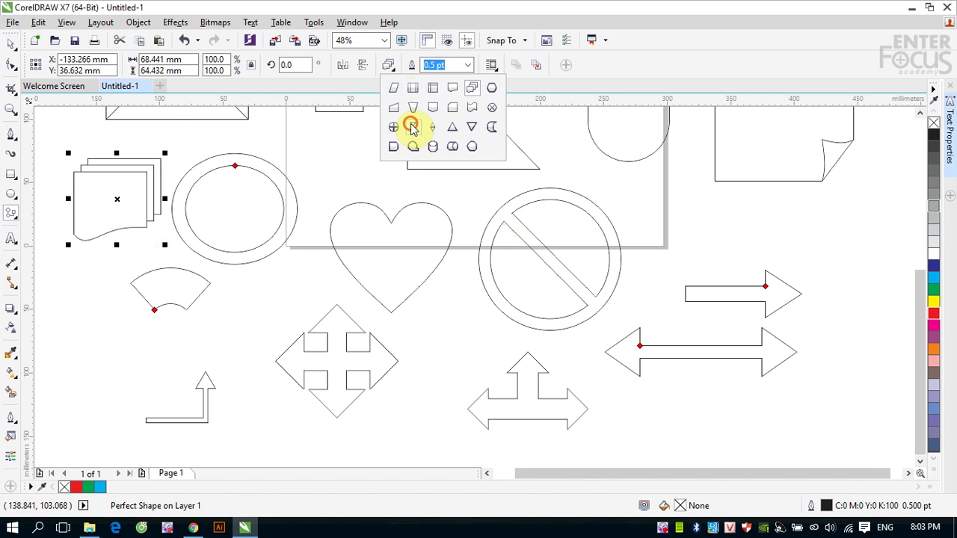
pyautogui.click(413, 127)
pyautogui.moveTo(307, 152); pyautogui.dragTo(359, 215)
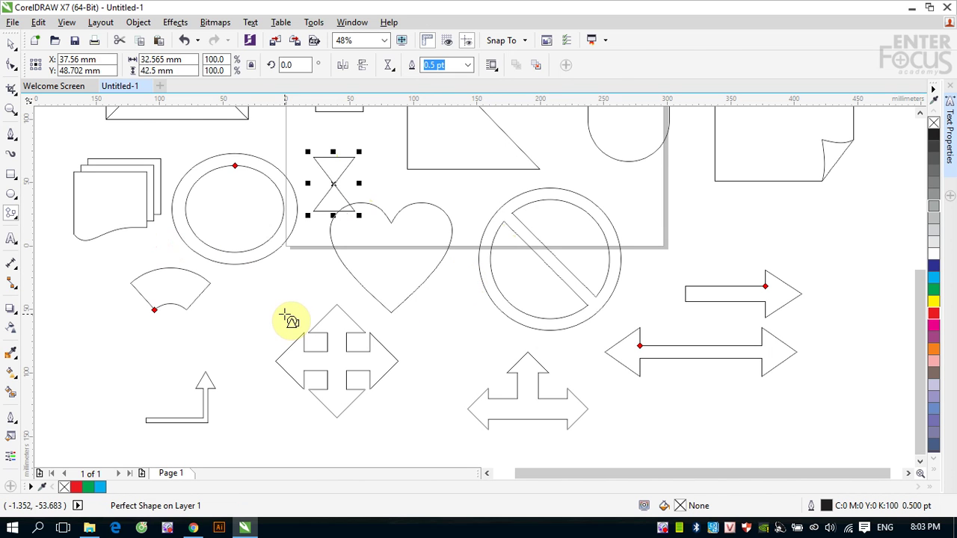
# Delete all shapes from the drawing and draw a wide explosion banner shape about 151 × 97 mm across the page's lower edge.
pyautogui.hotkey('ctrl', 'a')
pyautogui.press('Delete')
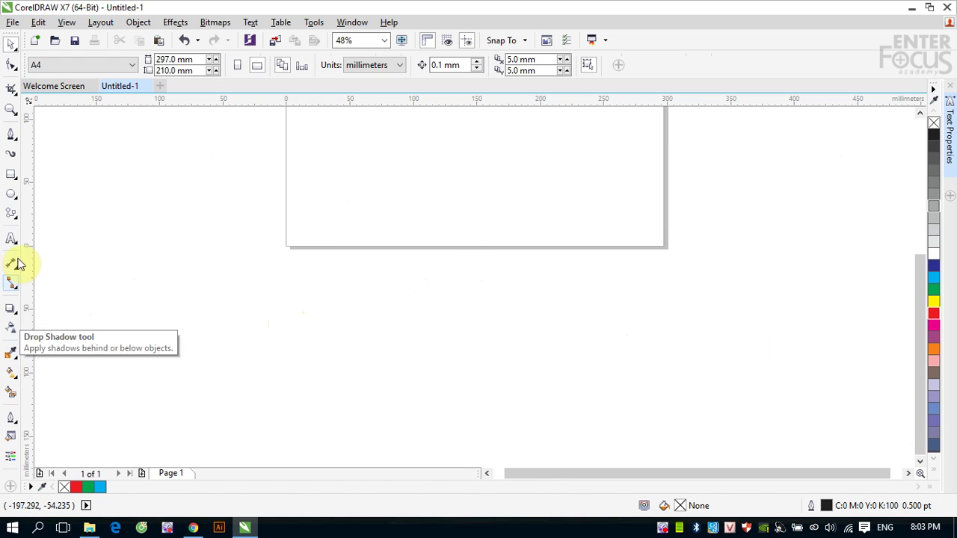
pyautogui.click(10, 216)
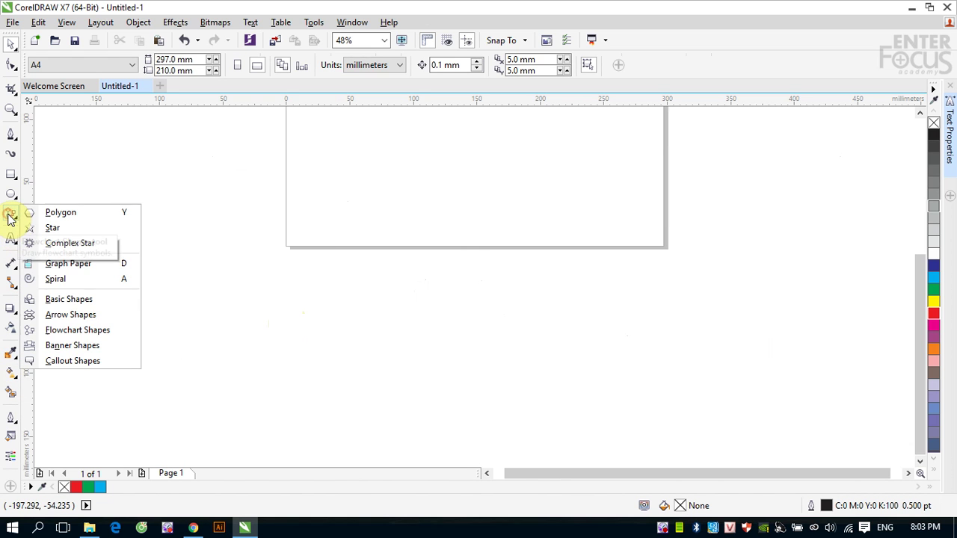
pyautogui.click(82, 345)
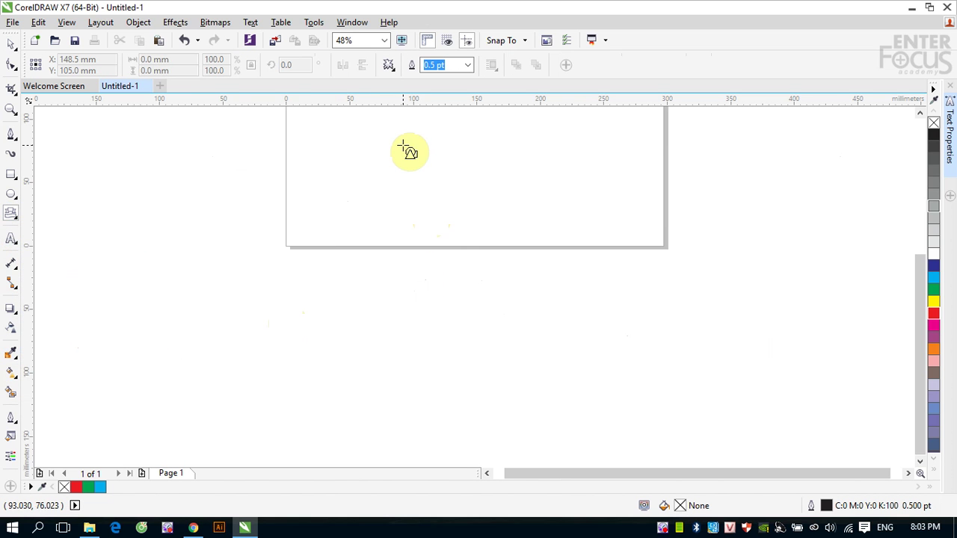
pyautogui.click(390, 66)
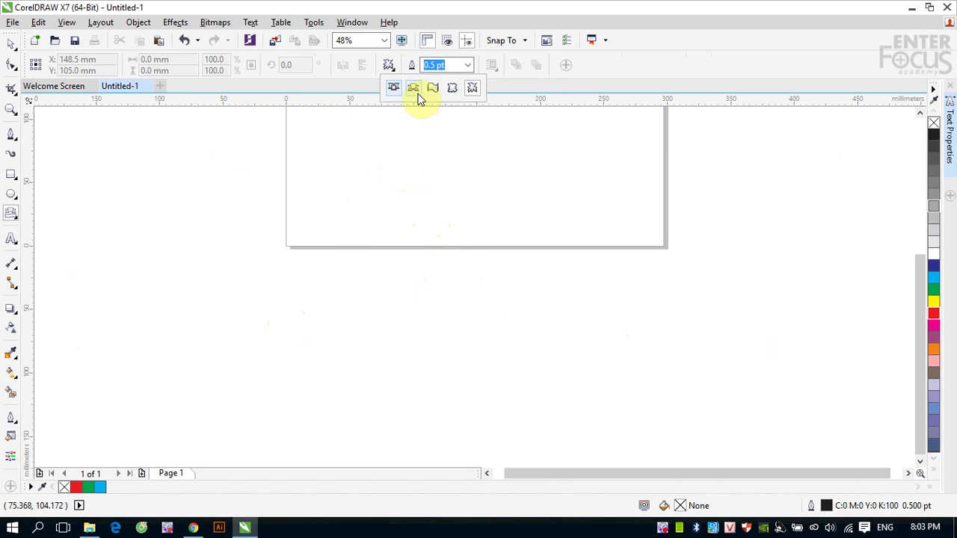
pyautogui.click(314, 136)
pyautogui.moveTo(317, 136); pyautogui.dragTo(509, 259)
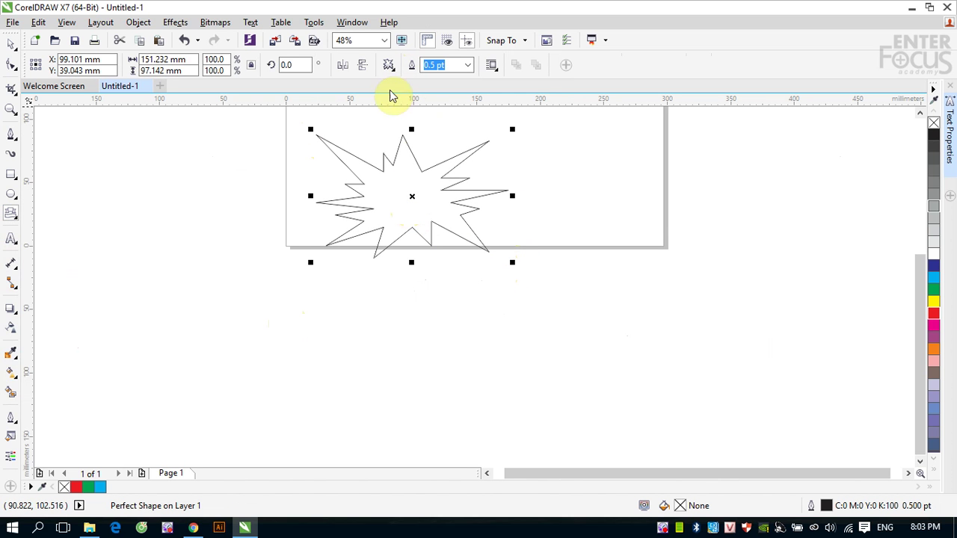
# Draw the other explosion banner shape, about 142 × 145 mm, across the page's lower-right corner.
pyautogui.click(388, 65)
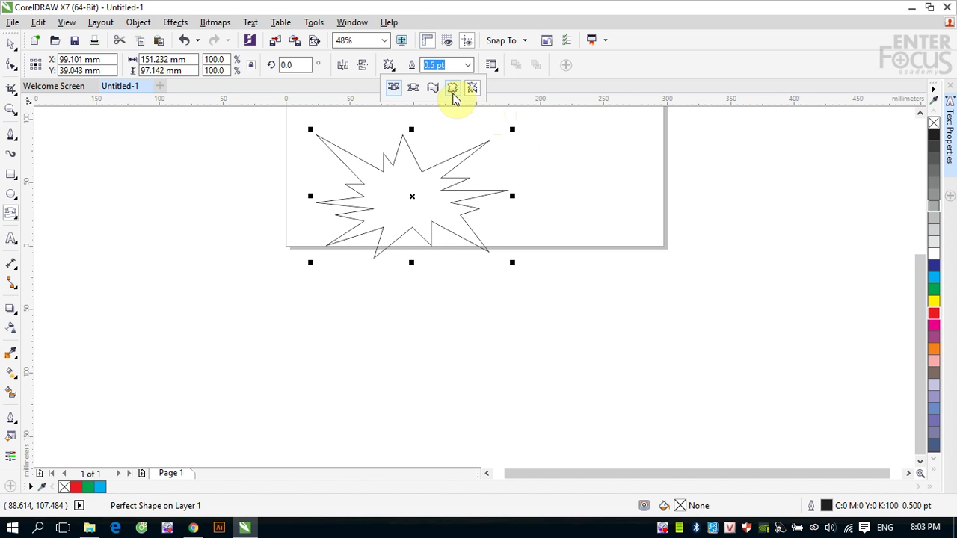
pyautogui.click(452, 95)
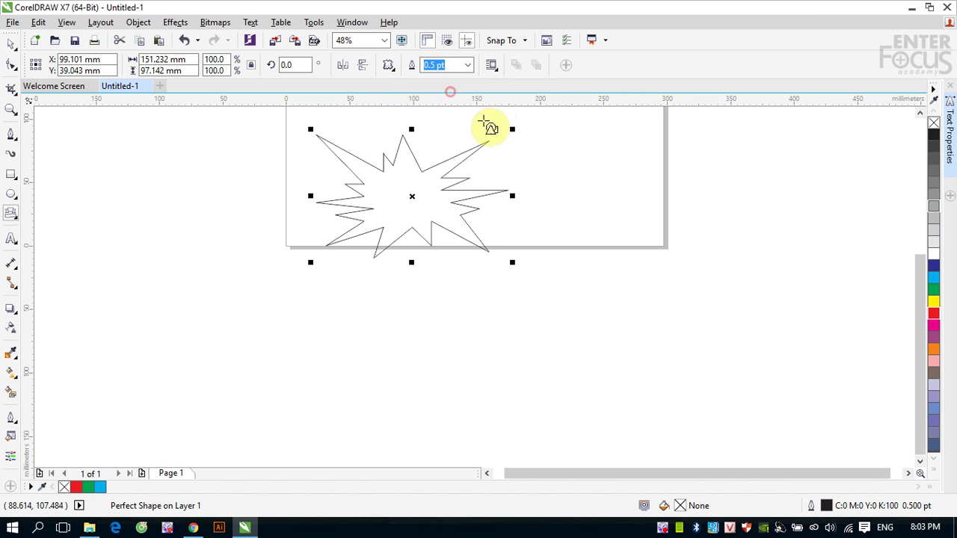
pyautogui.moveTo(558, 134); pyautogui.dragTo(747, 327)
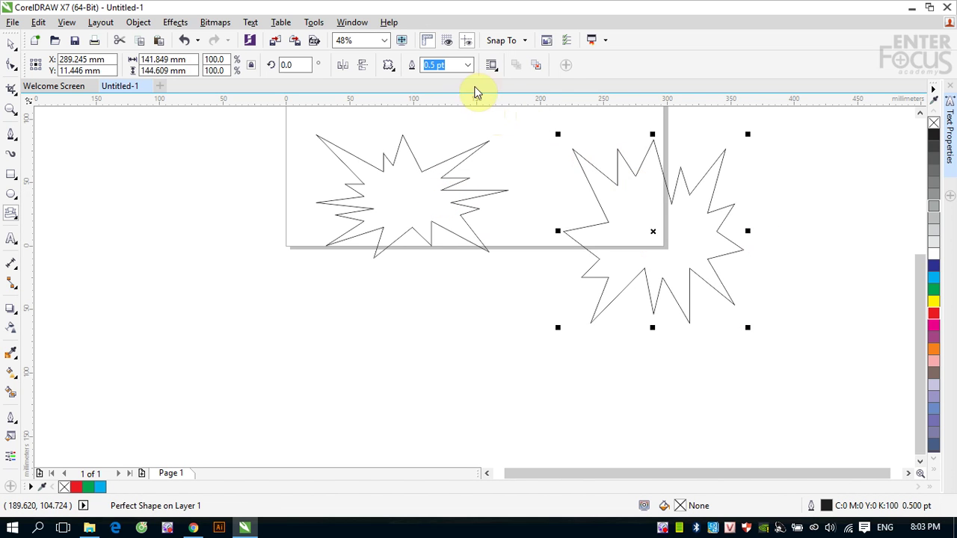
# Draw a wavy flag banner shape about 171 × 103 mm below the page's lower-left corner and deepen its waves with the glyph.
pyautogui.click(388, 66)
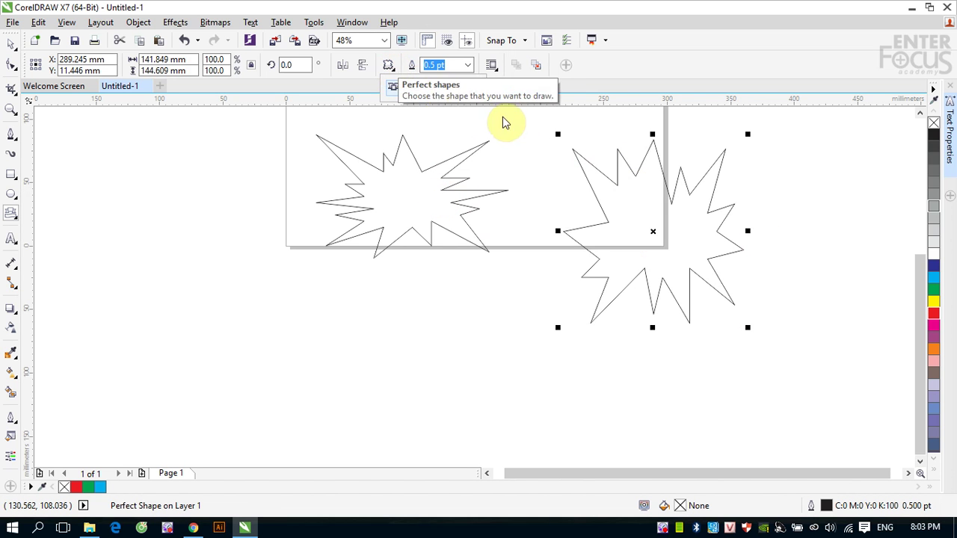
pyautogui.click(432, 90)
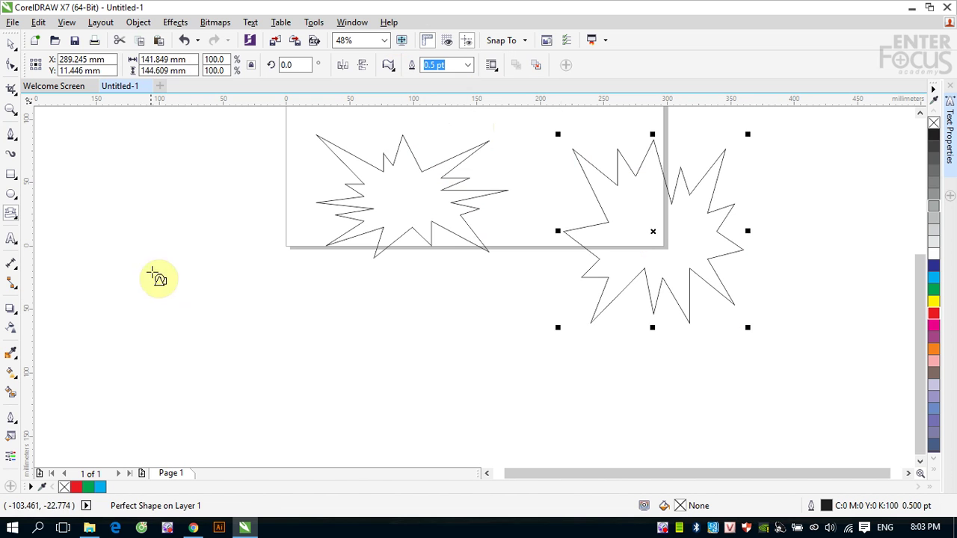
pyautogui.click(128, 259)
pyautogui.moveTo(277, 383); pyautogui.dragTo(346, 393)
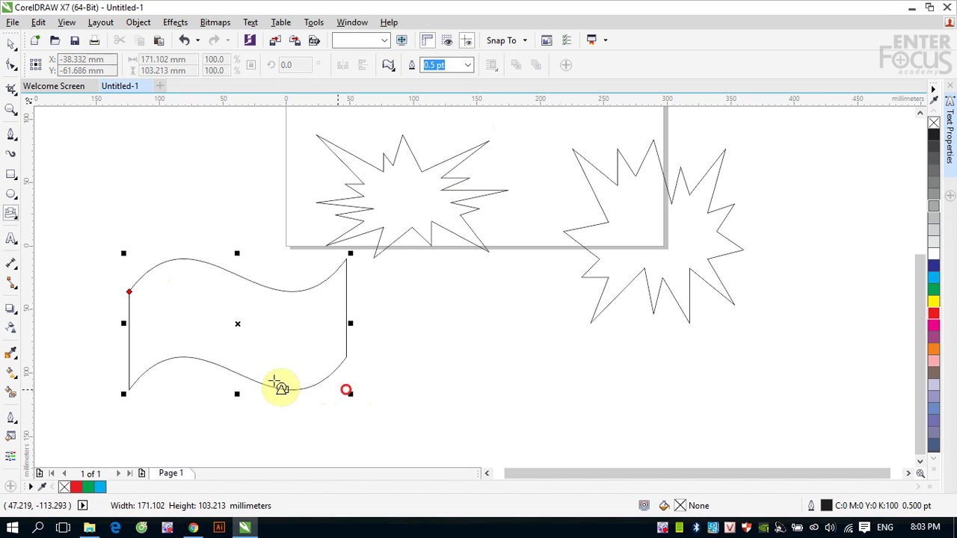
pyautogui.moveTo(130, 293); pyautogui.dragTo(139, 218)
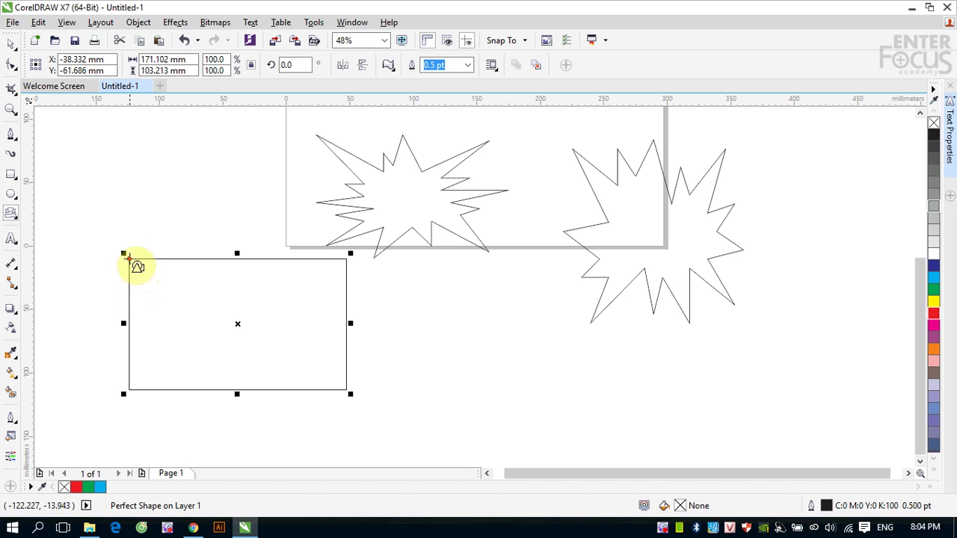
pyautogui.moveTo(130, 260); pyautogui.dragTo(141, 338)
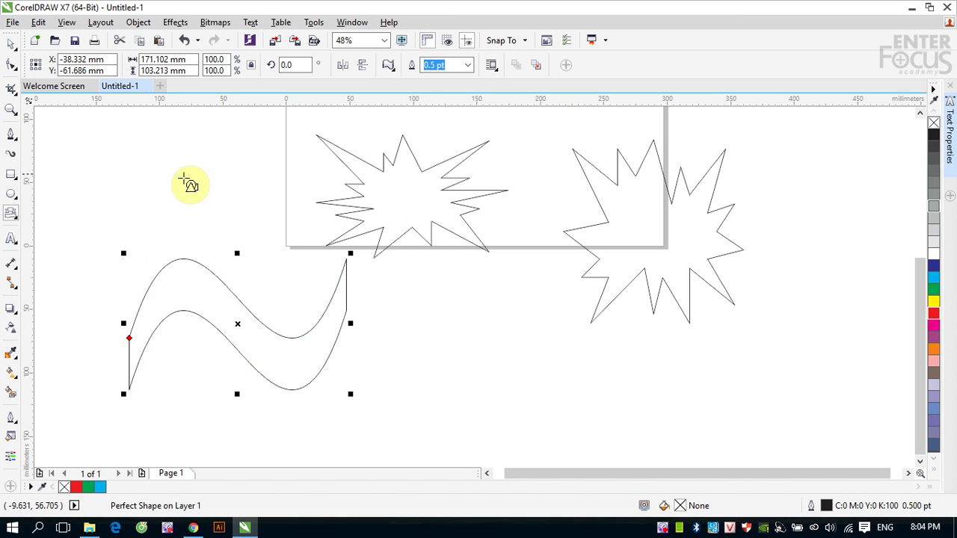
# Draw a ribbon banner about 243 × 65 mm below the page, then widen its centre panel and level the tails with it.
pyautogui.click(387, 65)
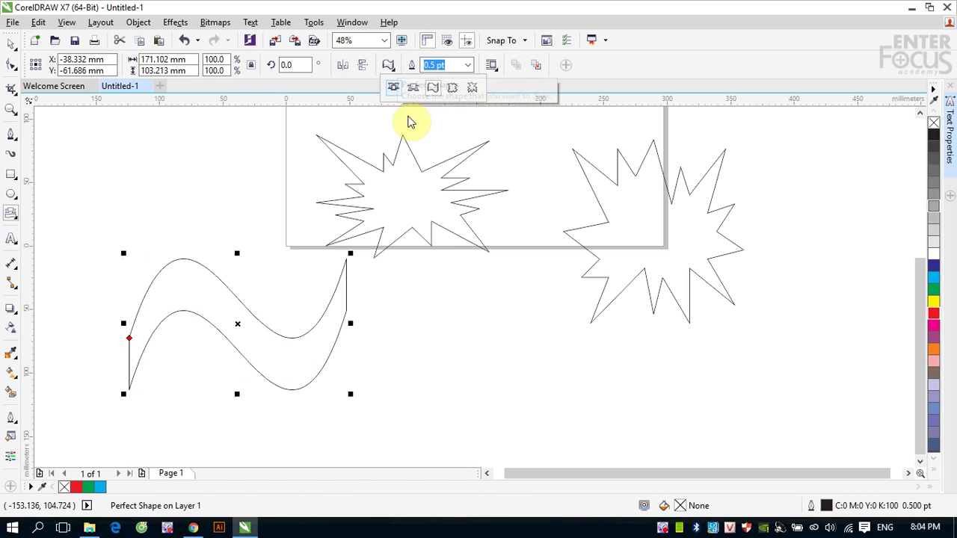
pyautogui.click(411, 89)
pyautogui.moveTo(443, 325); pyautogui.dragTo(757, 413)
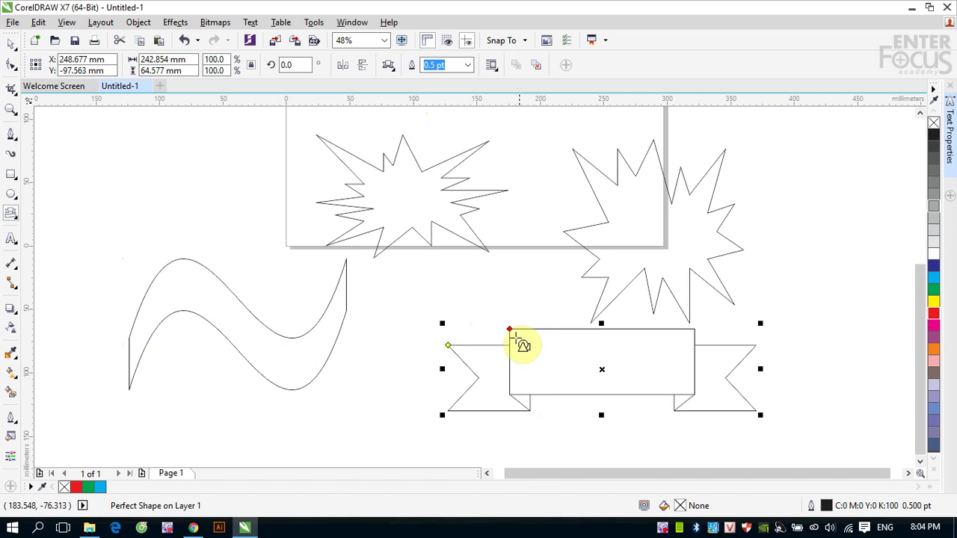
pyautogui.moveTo(510, 330); pyautogui.dragTo(488, 332)
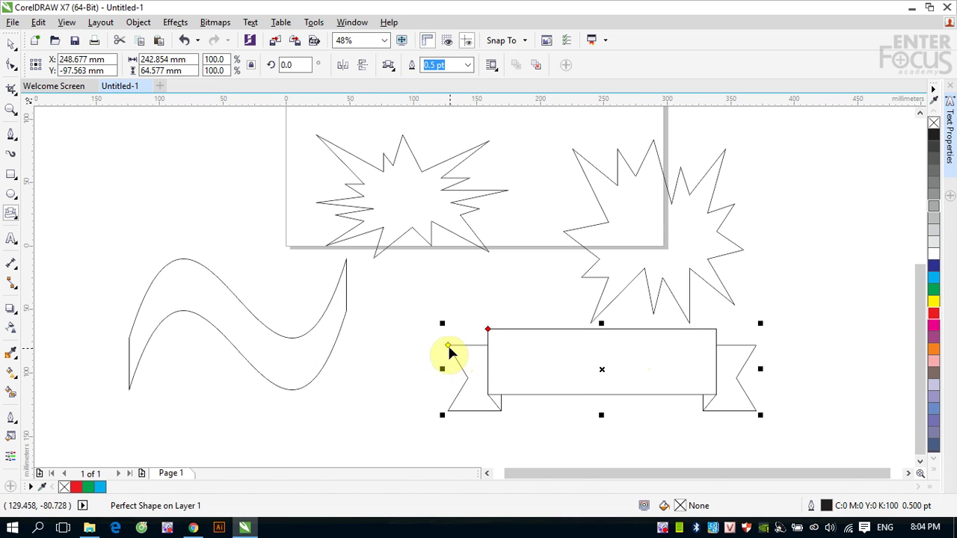
pyautogui.moveTo(447, 346); pyautogui.dragTo(472, 412)
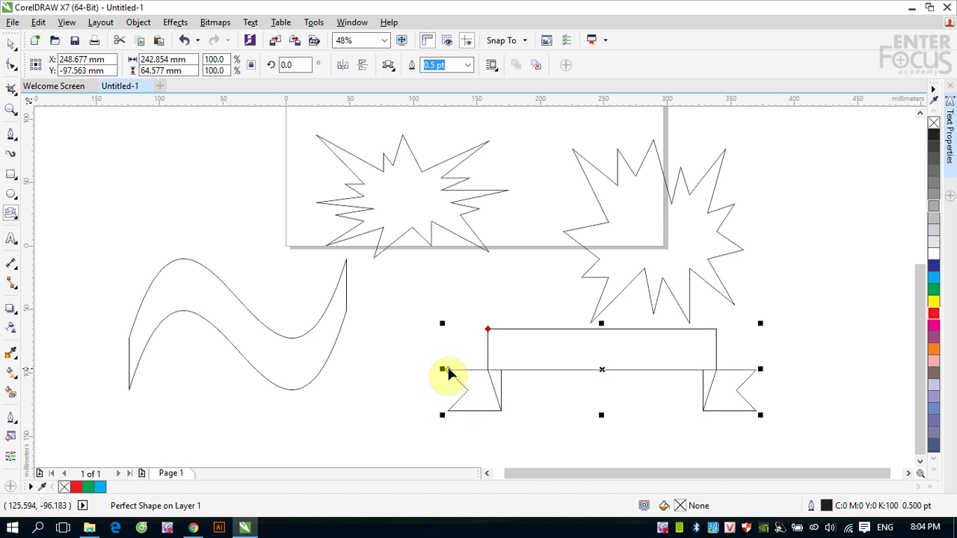
pyautogui.moveTo(445, 370); pyautogui.dragTo(447, 327)
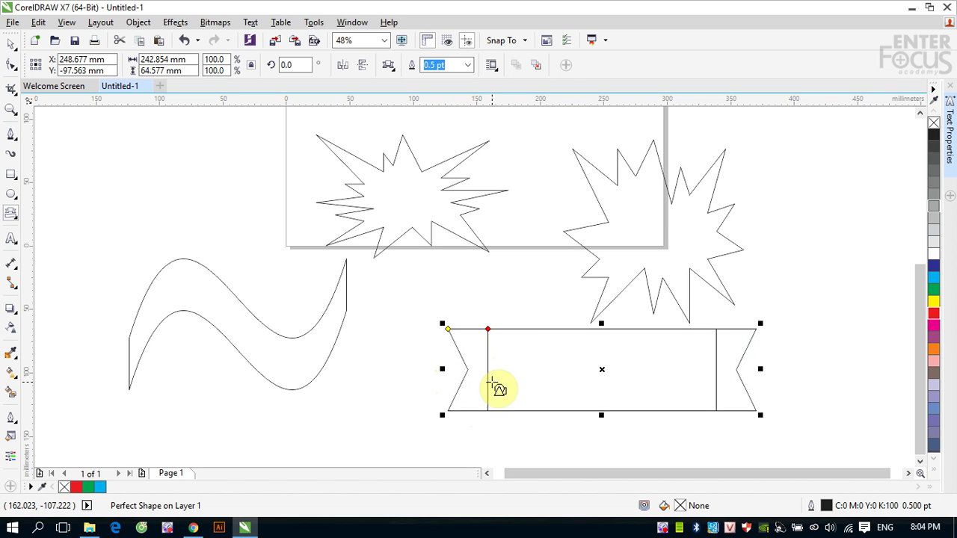
# Draw the other ribbon banner, about 221 × 78 mm, across the page's lower-left corner and level its tails with the centre panel.
pyautogui.click(389, 67)
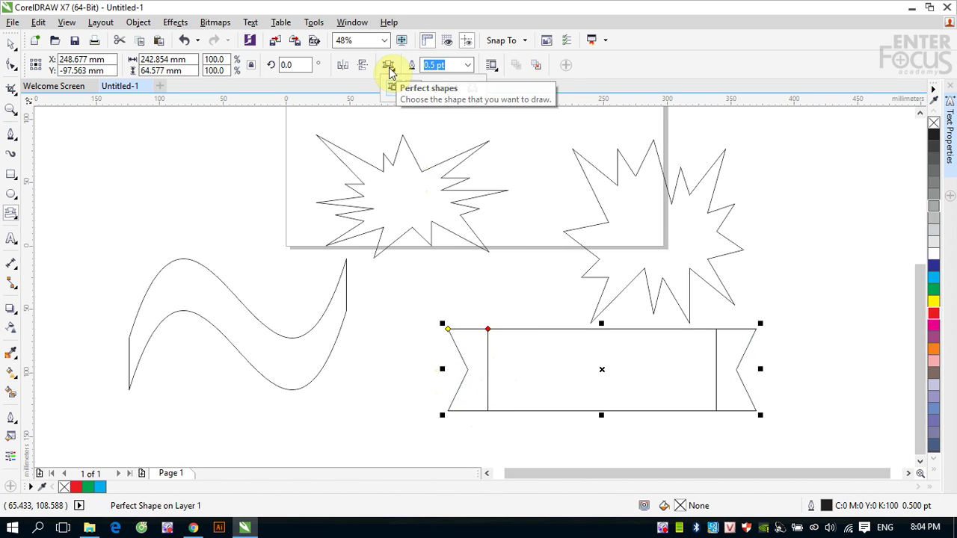
pyautogui.click(391, 90)
pyautogui.moveTo(90, 168); pyautogui.dragTo(374, 271)
pyautogui.moveTo(148, 270)
pyautogui.mouseDown()
pyautogui.moveTo(127, 271)
pyautogui.moveTo(158, 270)
pyautogui.moveTo(135, 269)
pyautogui.moveTo(147, 267)
pyautogui.mouseUp()
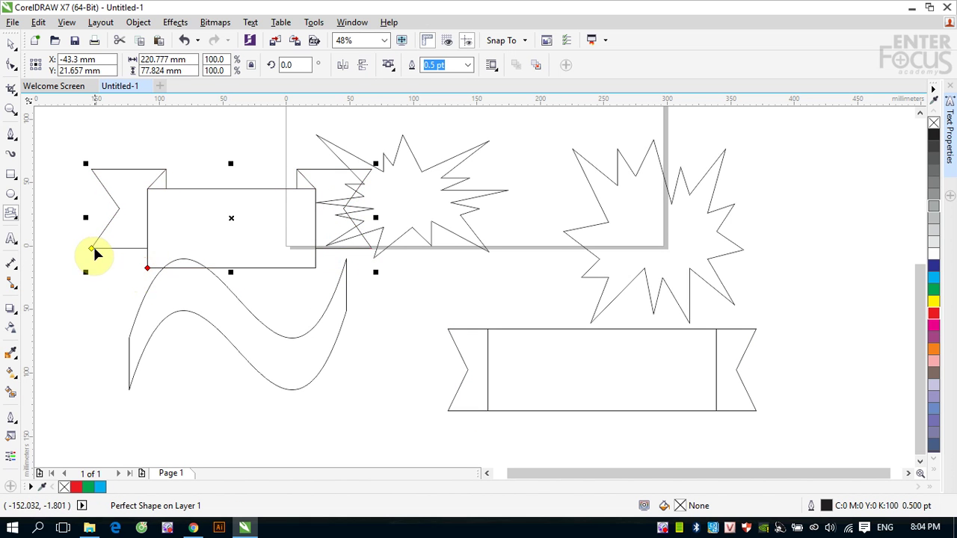
pyautogui.moveTo(91, 251); pyautogui.dragTo(88, 297)
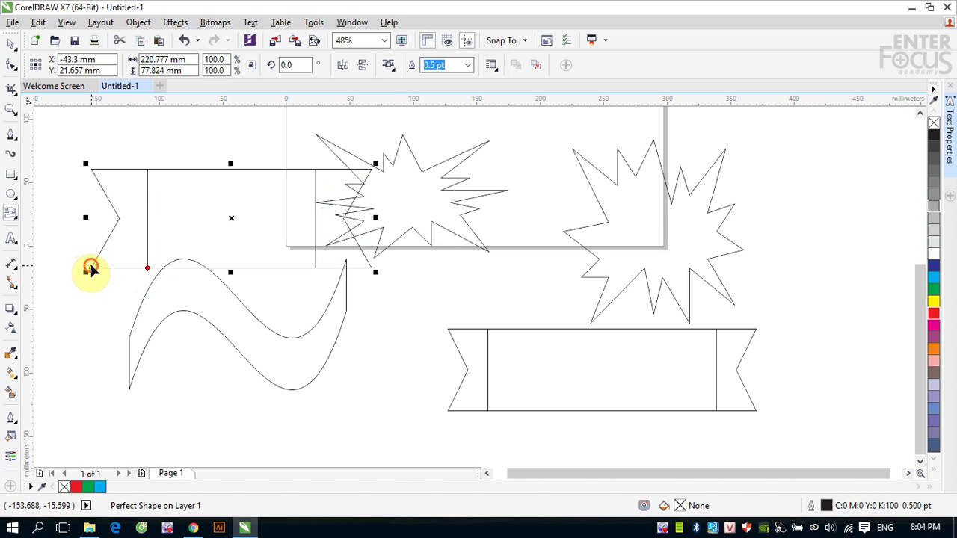
pyautogui.moveTo(91, 267)
pyautogui.mouseDown()
pyautogui.moveTo(94, 216)
pyautogui.moveTo(87, 269)
pyautogui.mouseUp()
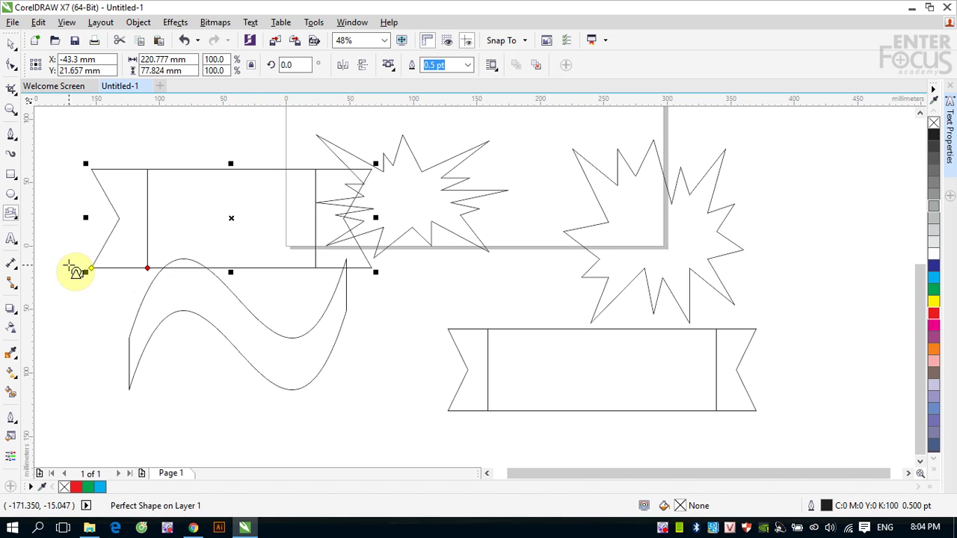
# Delete all shapes from the drawing and activate the Callout Shapes tool.
pyautogui.hotkey('ctrl', 'a')
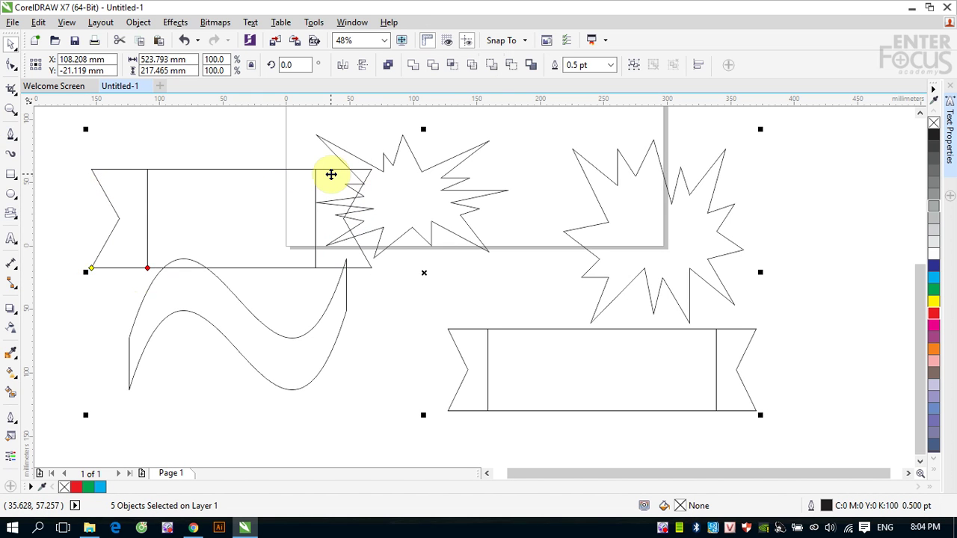
pyautogui.press('Delete')
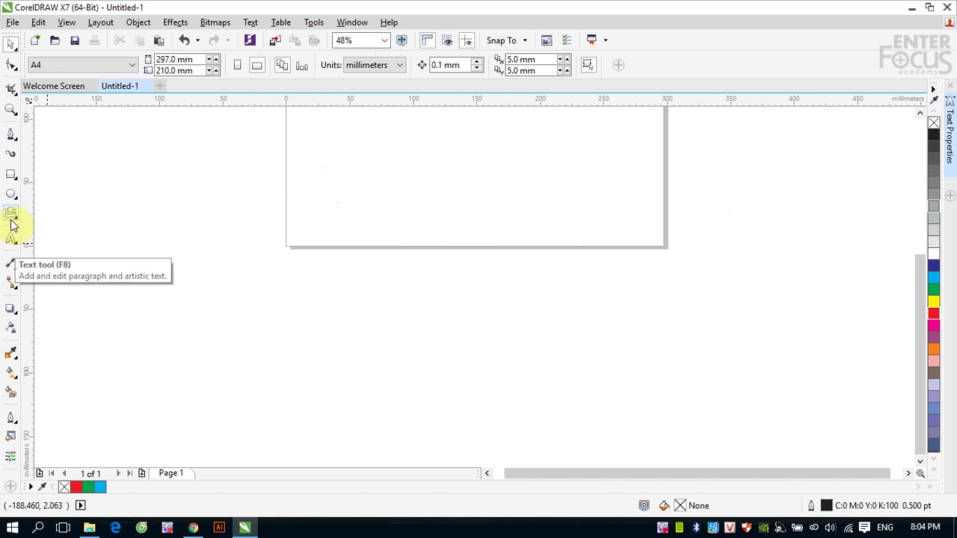
pyautogui.click(11, 213)
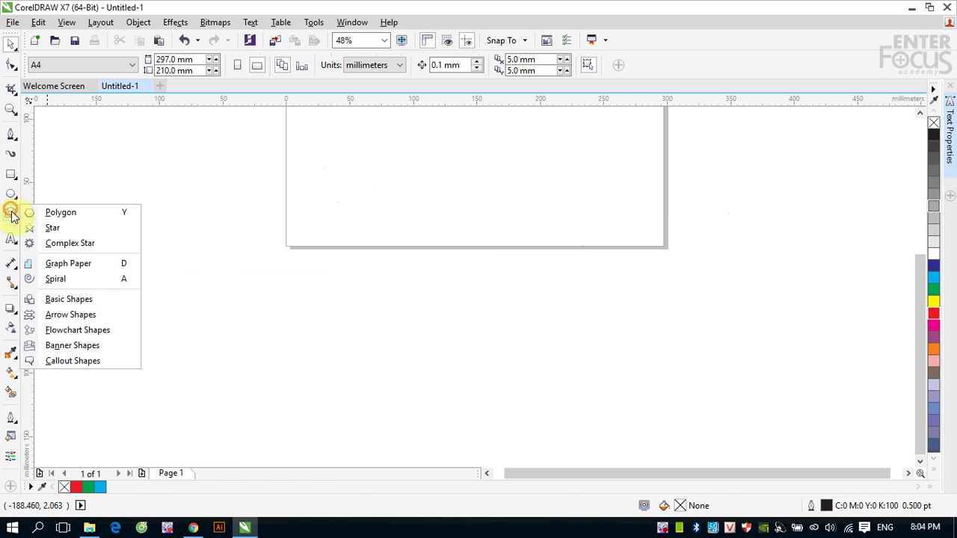
pyautogui.click(73, 361)
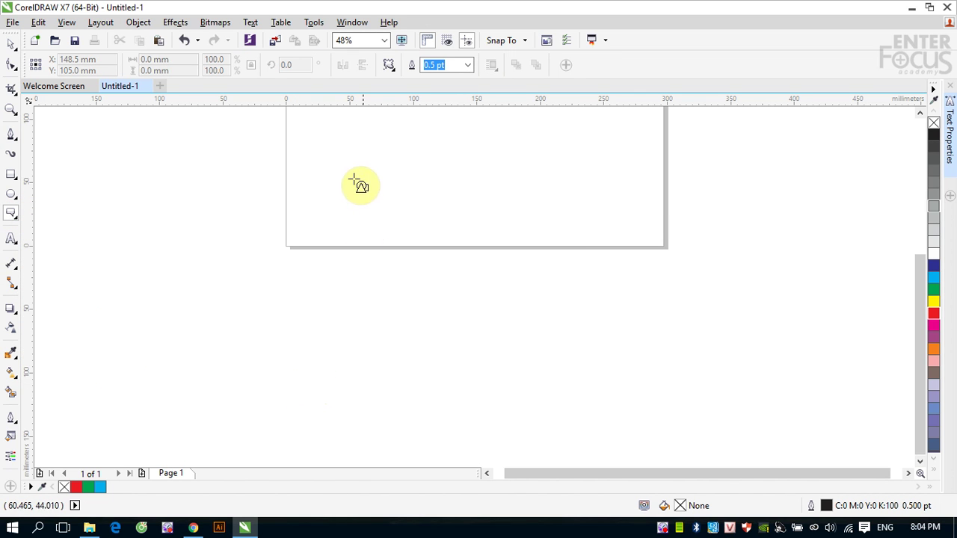
pyautogui.moveTo(917, 280); pyautogui.dragTo(919, 209)
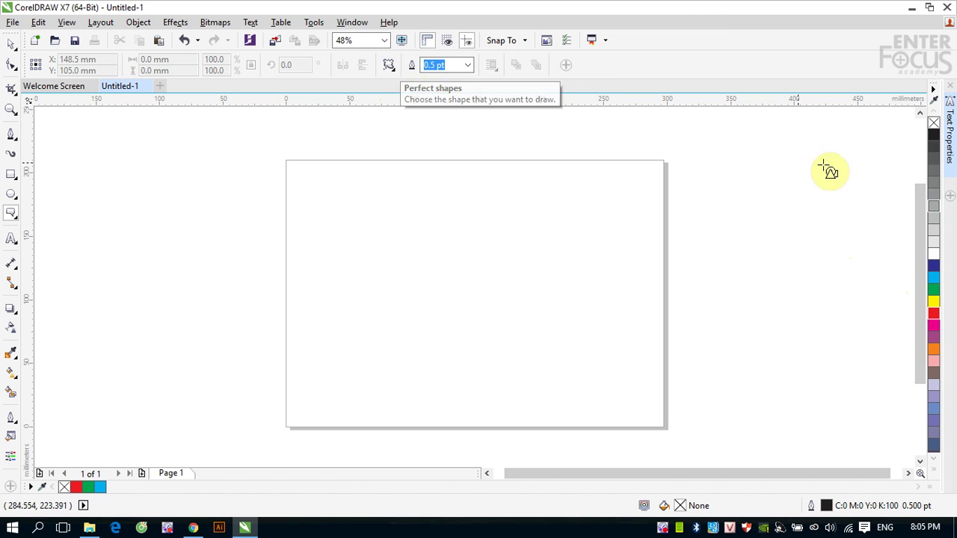
# Place two Webdings standing-person characters, each about 38 × 83 mm, side by side on the page.
pyautogui.click(251, 24)
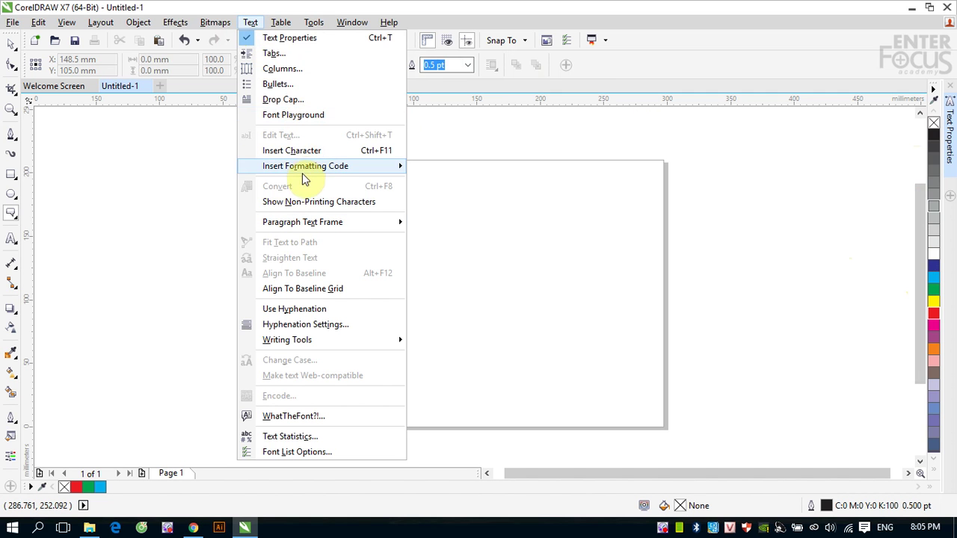
pyautogui.click(315, 150)
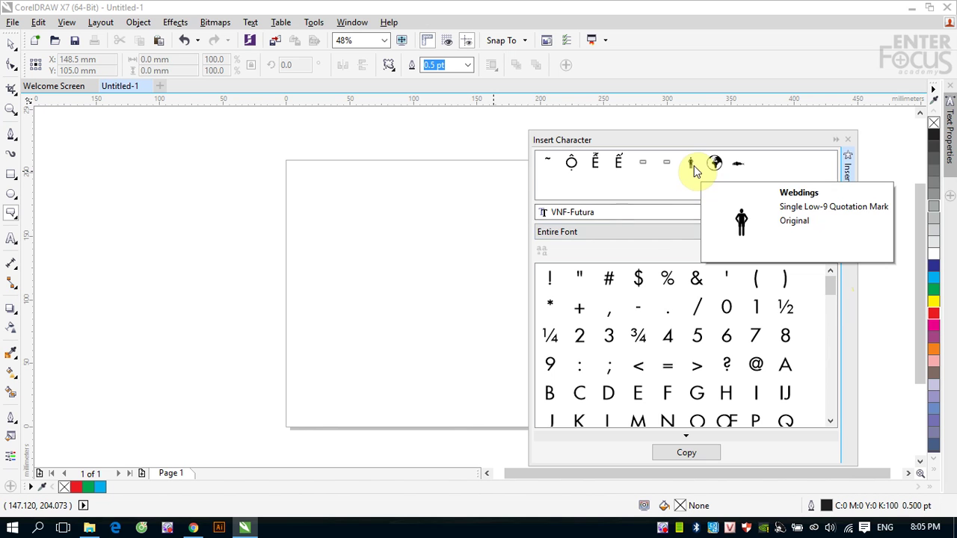
pyautogui.moveTo(691, 166); pyautogui.dragTo(395, 278)
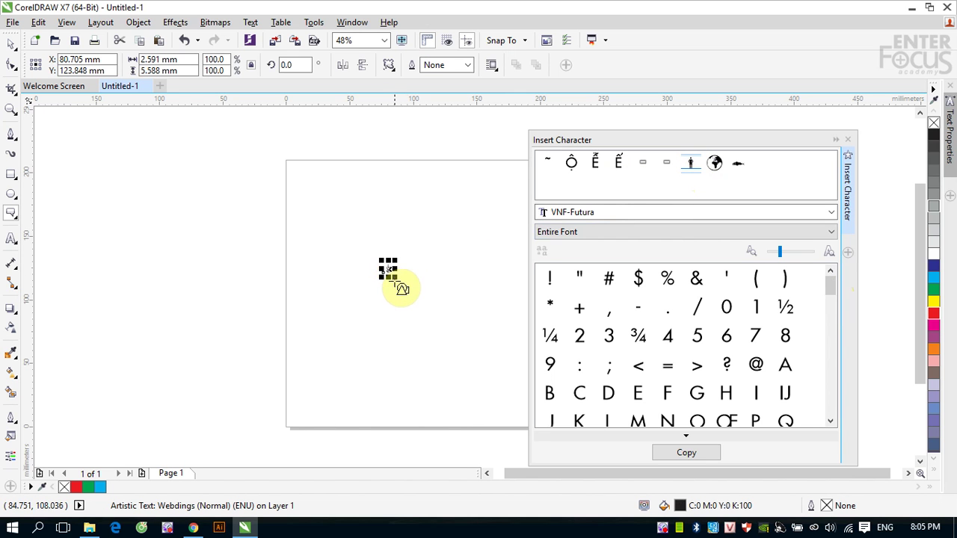
pyautogui.click(11, 43)
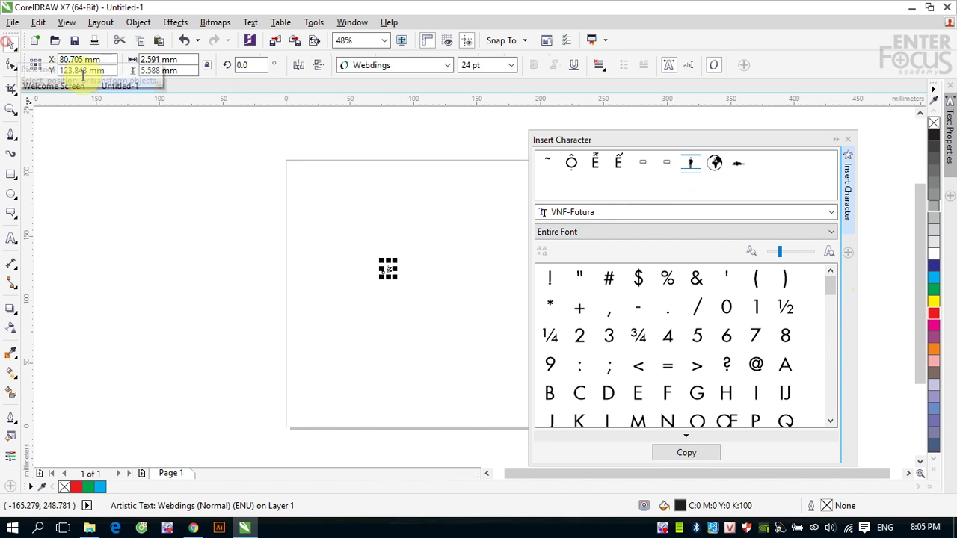
pyautogui.moveTo(396, 301); pyautogui.dragTo(448, 370)
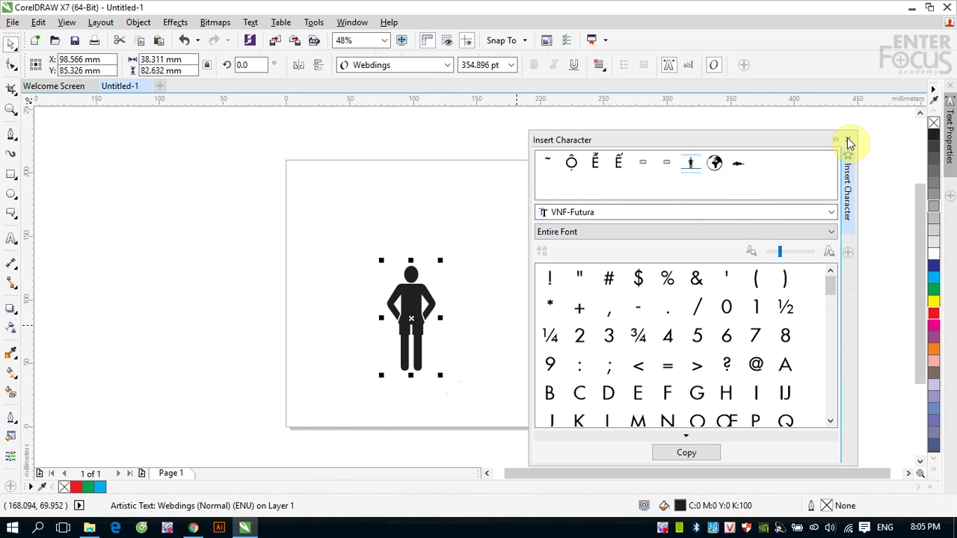
pyautogui.click(850, 142)
pyautogui.moveTo(407, 318); pyautogui.dragTo(483, 325)
pyautogui.rightClick(482, 325)
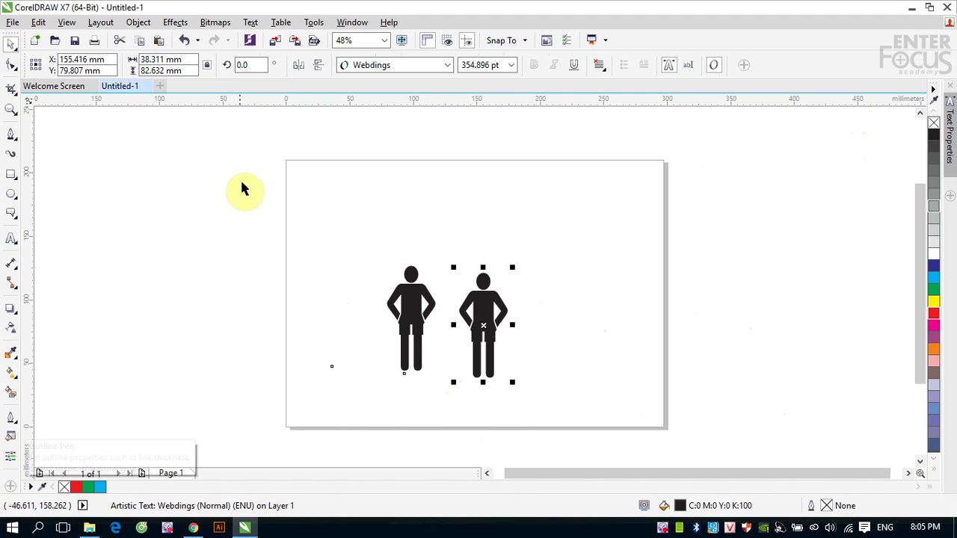
# Draw a rectangular speech-bubble callout about 56 × 43 mm and place it with its pointer tip beside the left figure's head.
pyautogui.click(13, 213)
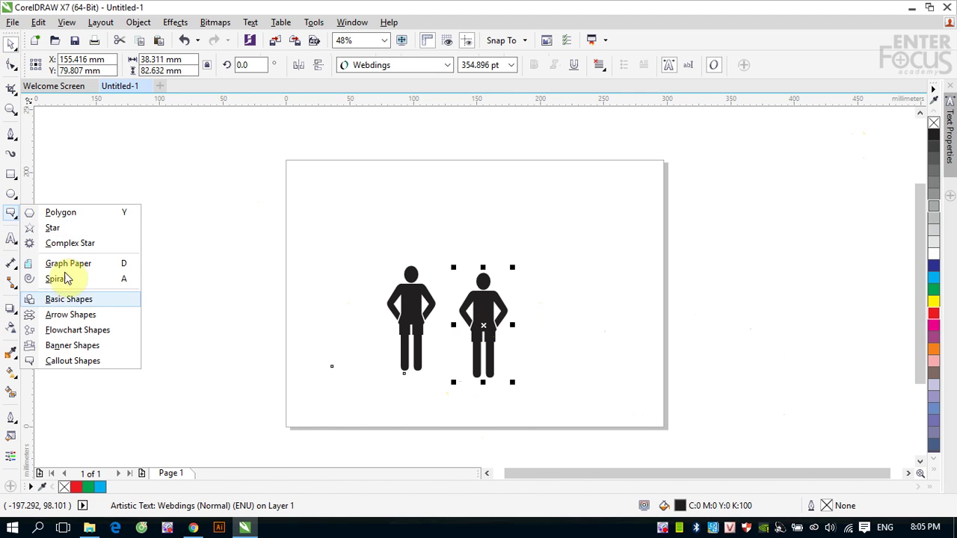
pyautogui.click(69, 361)
pyautogui.click(390, 69)
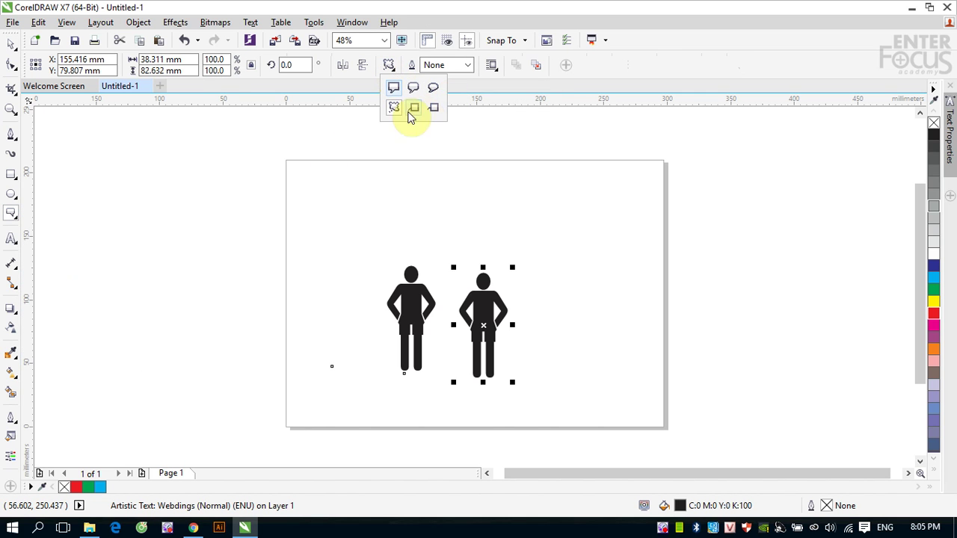
pyautogui.click(394, 87)
pyautogui.moveTo(406, 218); pyautogui.dragTo(476, 163)
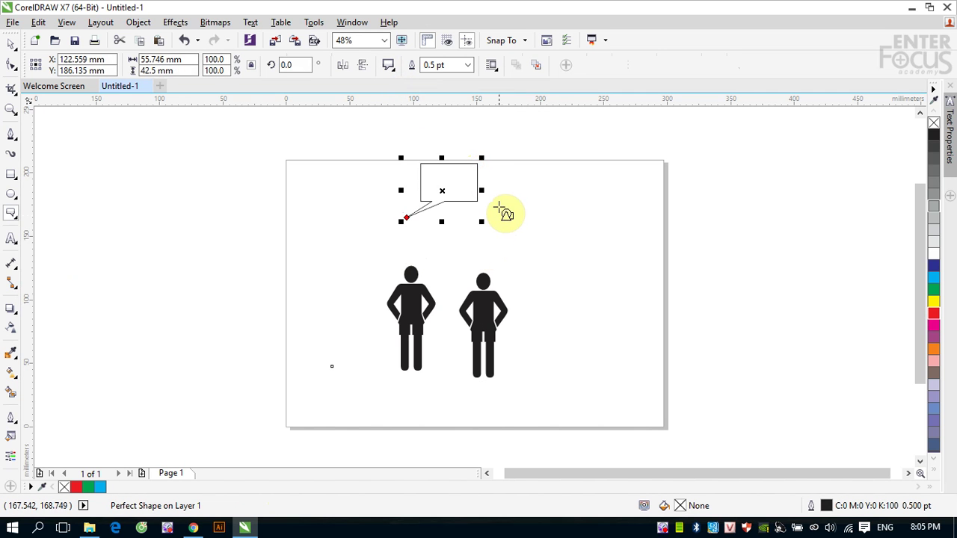
pyautogui.scroll(2, 638, 391)
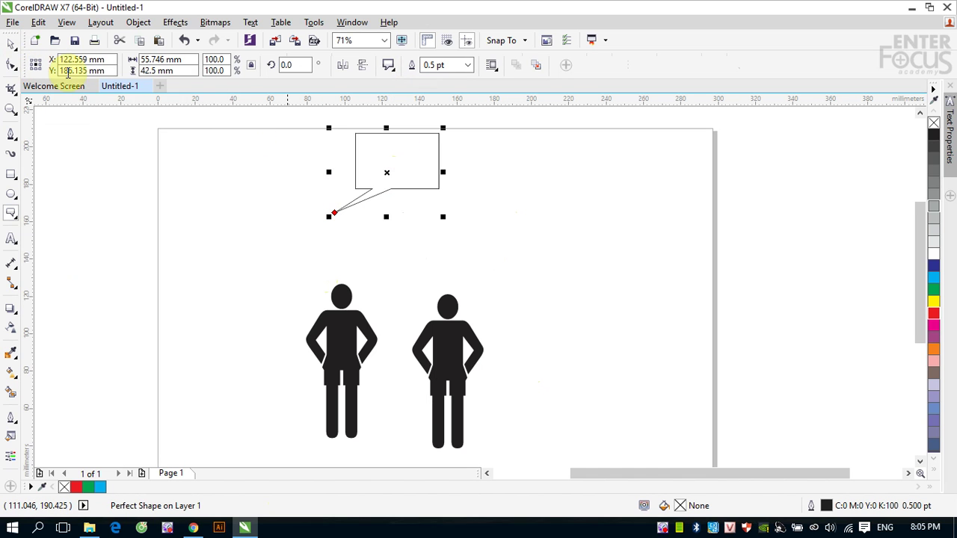
pyautogui.click(387, 169)
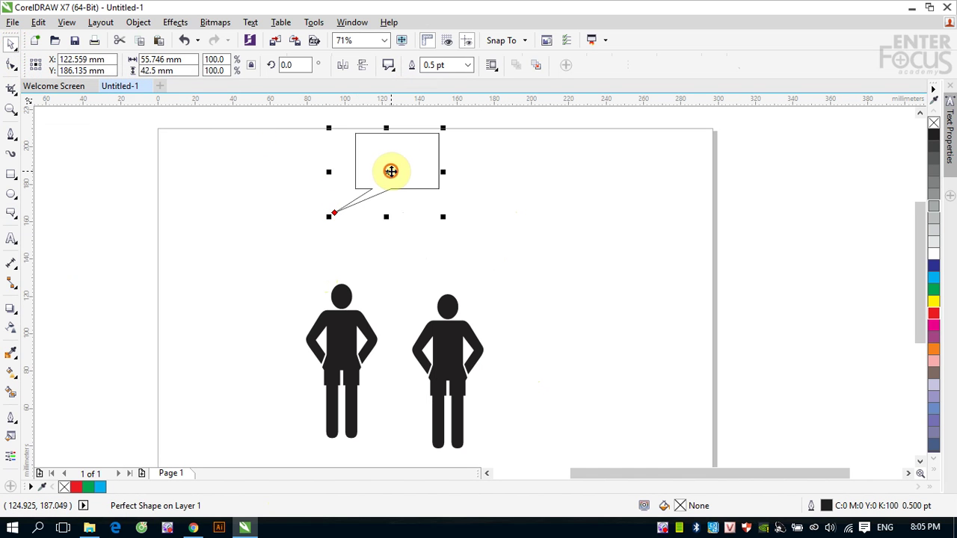
pyautogui.moveTo(390, 171); pyautogui.dragTo(408, 247)
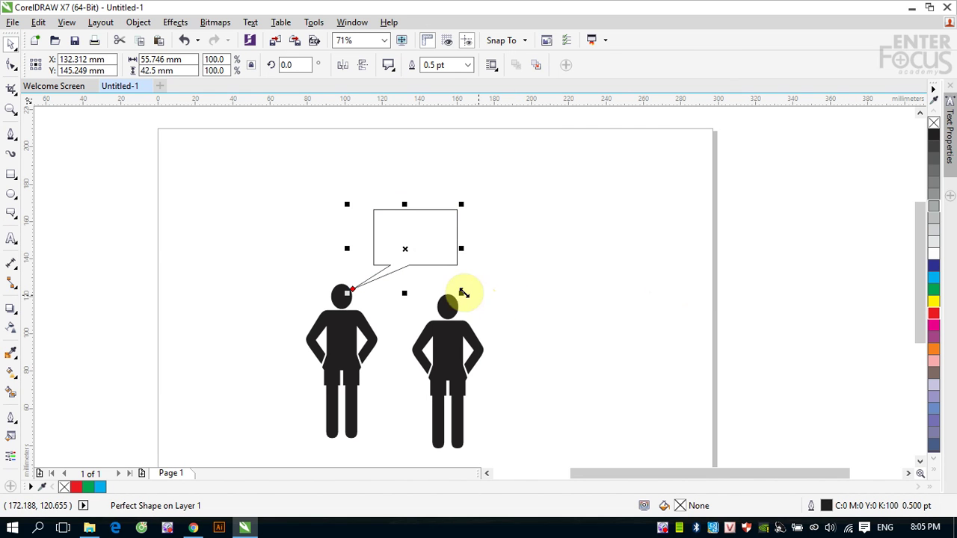
# Swing the callout's pointer with the Shape tool to the right figure's head, around the box, and back beside the left figure's head.
pyautogui.click(10, 65)
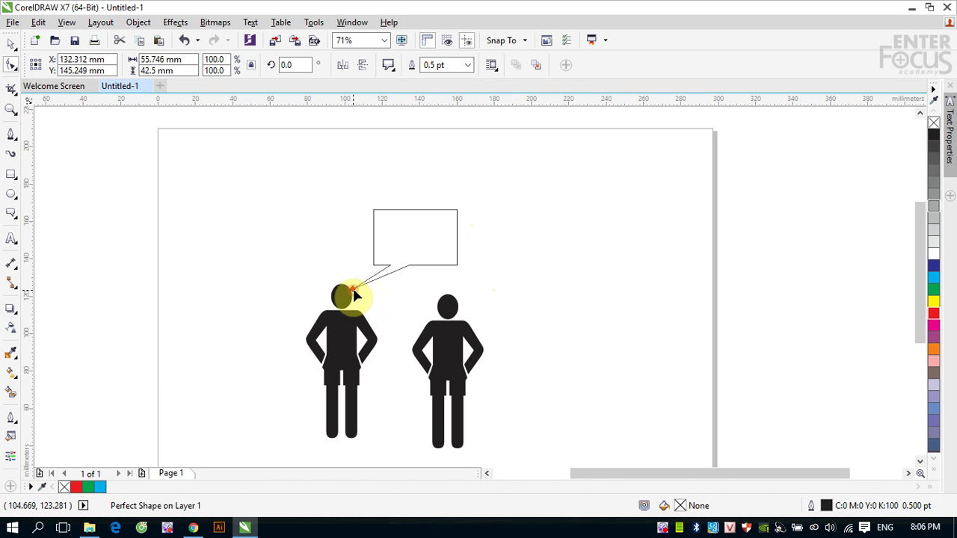
pyautogui.moveTo(354, 293); pyautogui.dragTo(446, 305)
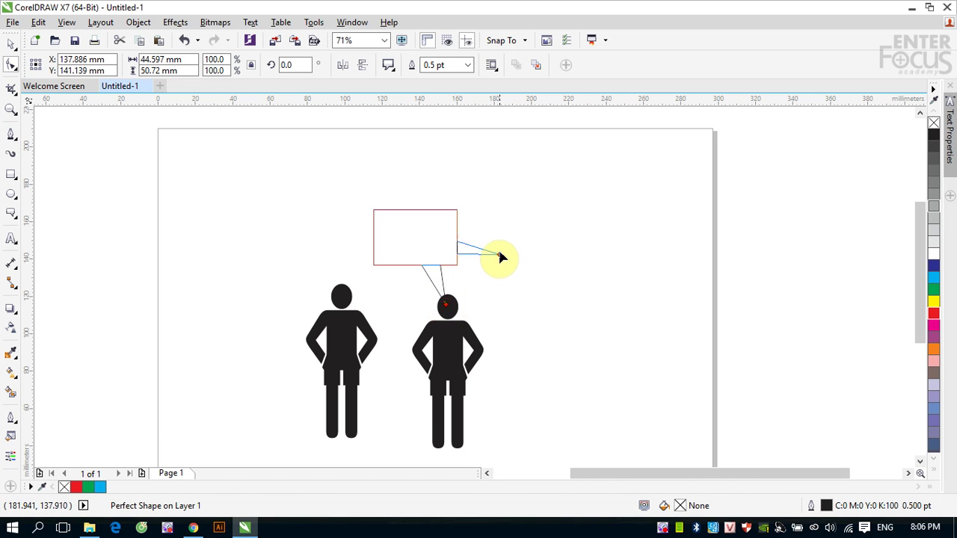
pyautogui.moveTo(491, 188); pyautogui.dragTo(403, 175)
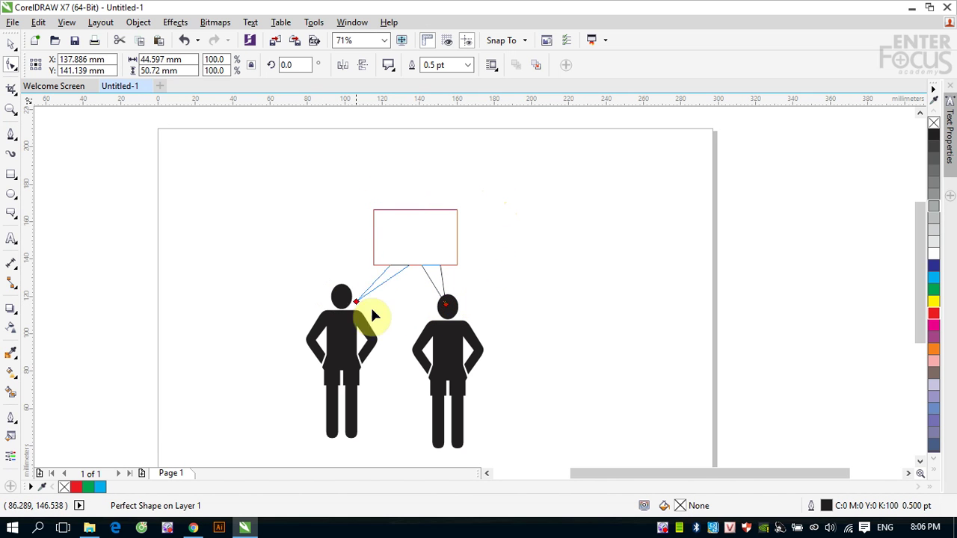
pyautogui.moveTo(372, 309); pyautogui.dragTo(515, 278)
pyautogui.moveTo(496, 201); pyautogui.dragTo(385, 181)
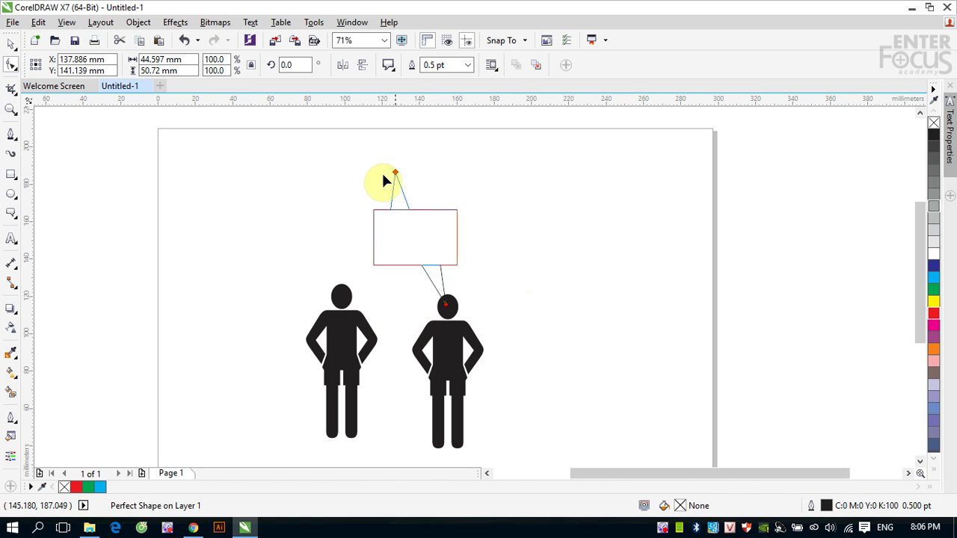
pyautogui.moveTo(146, 286); pyautogui.dragTo(359, 296)
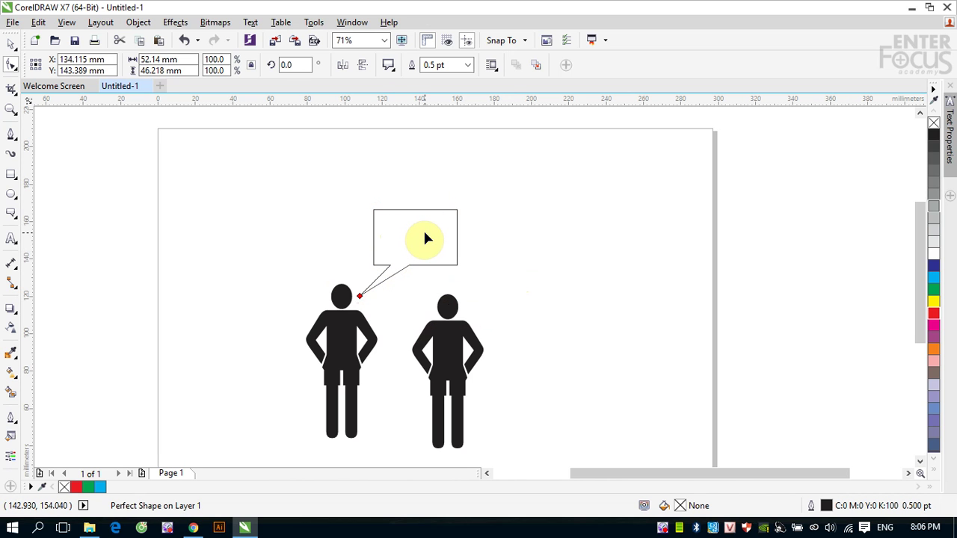
pyautogui.click(395, 72)
pyautogui.click(414, 101)
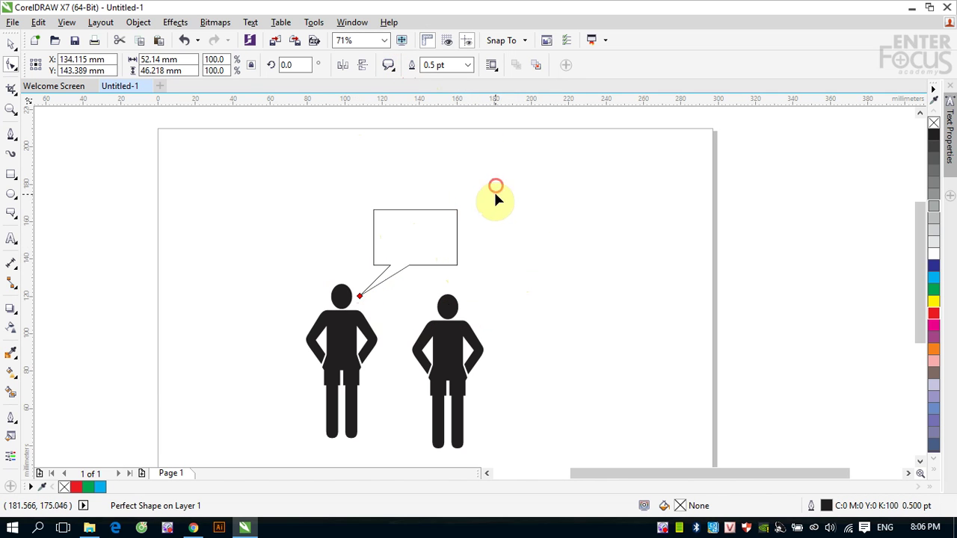
pyautogui.click(387, 66)
pyautogui.click(412, 87)
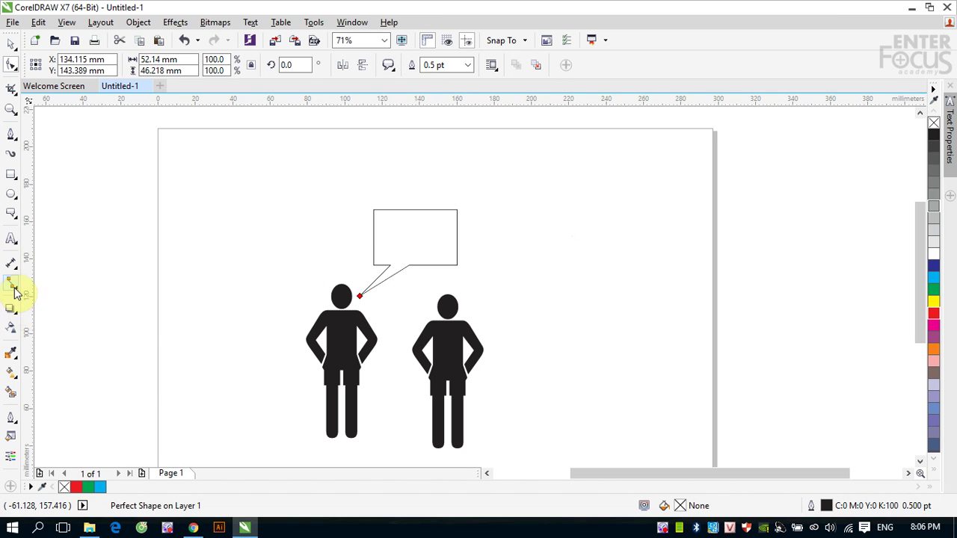
# Draw a rounded-rectangle speech callout about 55 × 36 mm near the page's upper right and stretch its pointer to the right figure's head.
pyautogui.click(12, 213)
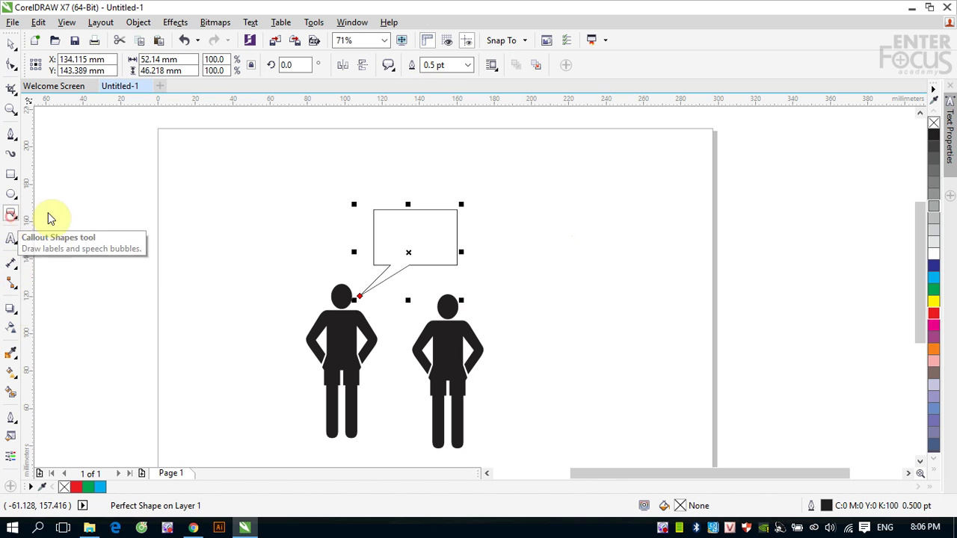
pyautogui.click(392, 65)
pyautogui.click(427, 92)
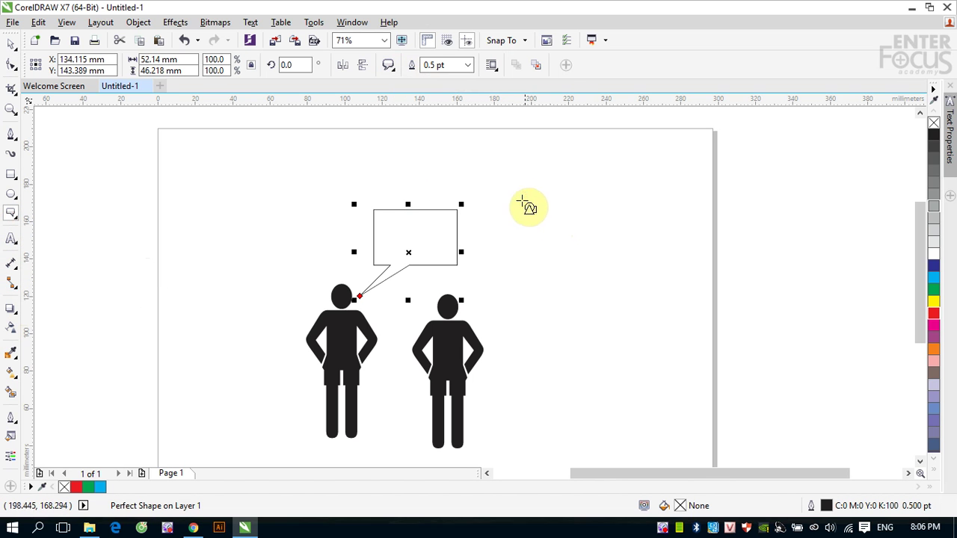
pyautogui.moveTo(521, 200); pyautogui.dragTo(628, 130)
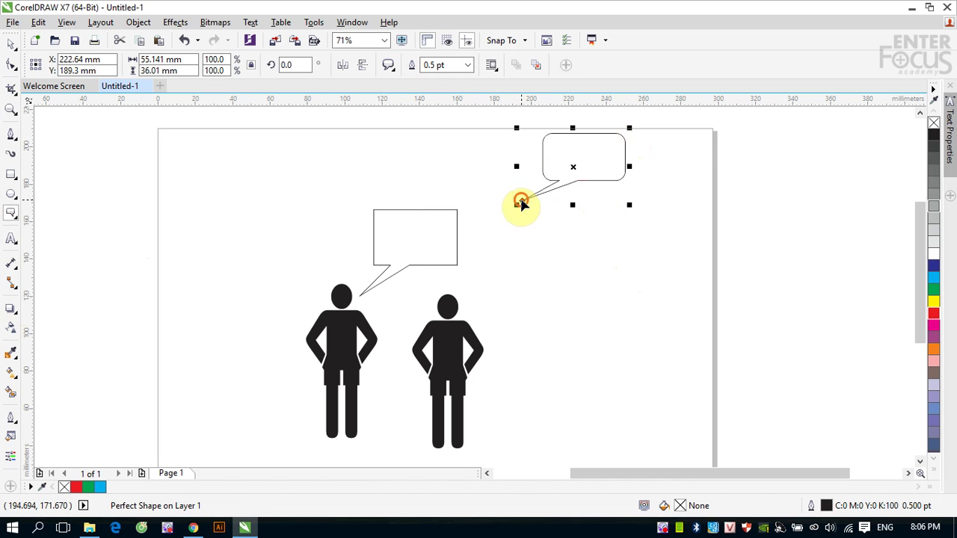
pyautogui.moveTo(521, 202)
pyautogui.mouseDown()
pyautogui.moveTo(690, 219)
pyautogui.moveTo(695, 135)
pyautogui.moveTo(540, 128)
pyautogui.moveTo(521, 200)
pyautogui.mouseUp()
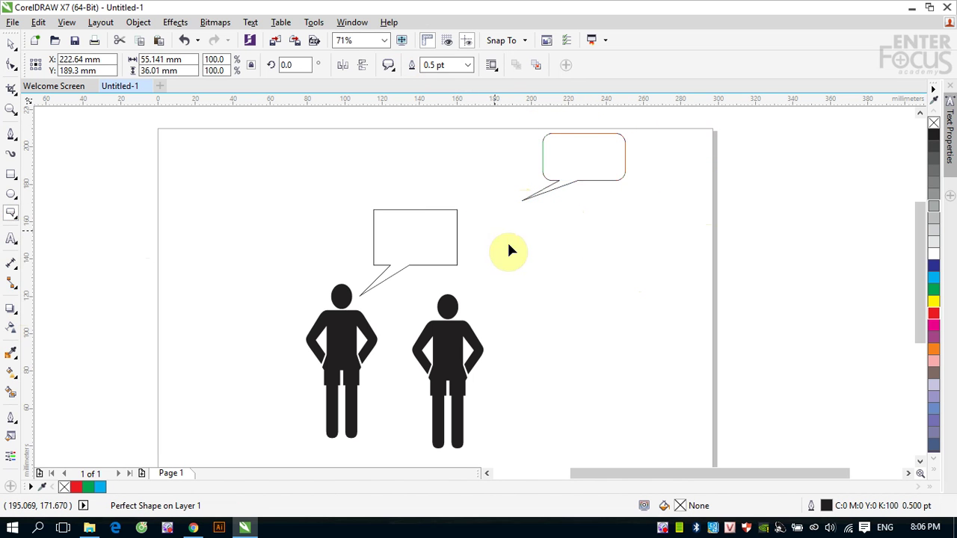
pyautogui.moveTo(509, 250); pyautogui.dragTo(464, 309)
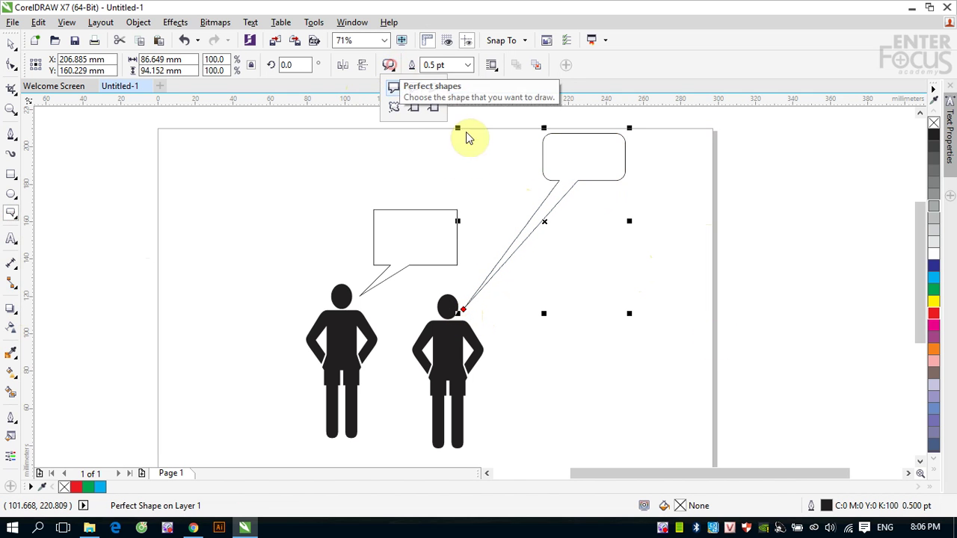
# Draw a round speech-bubble callout above the left figure and pull its pointer tip to the right figure's head, about 106 × 116 mm overall.
pyautogui.click(390, 65)
pyautogui.click(432, 90)
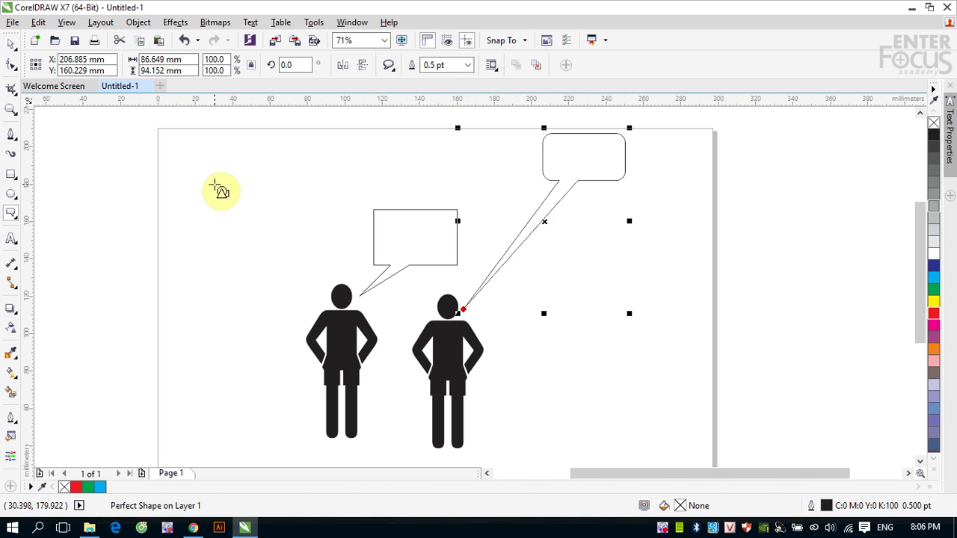
pyautogui.moveTo(202, 181)
pyautogui.mouseDown()
pyautogui.moveTo(309, 247)
pyautogui.moveTo(326, 127)
pyautogui.moveTo(359, 132)
pyautogui.mouseUp()
pyautogui.moveTo(199, 181); pyautogui.dragTo(430, 302)
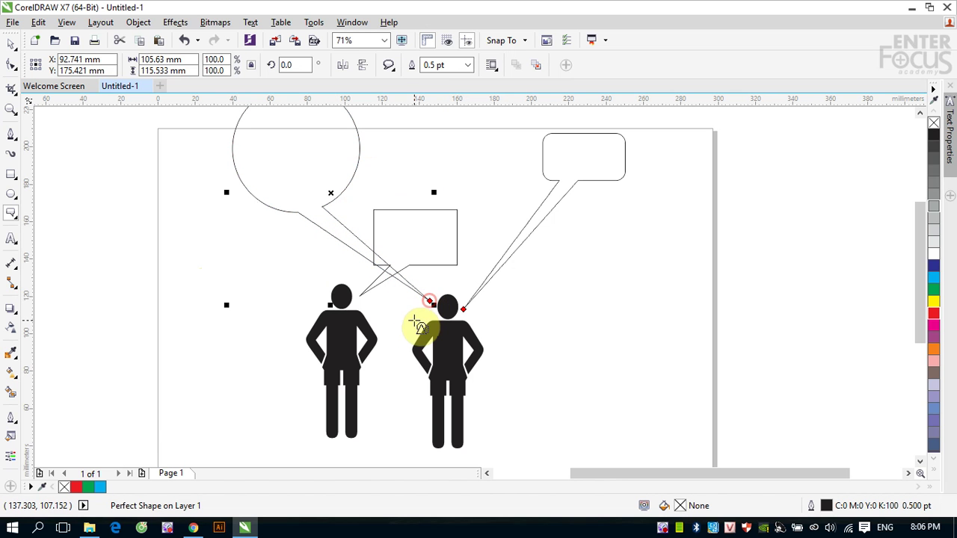
# Choose the thought-cloud callout style and delete the rectangular, rounded and round speech bubbles, keeping the two figures.
pyautogui.click(388, 65)
pyautogui.click(391, 110)
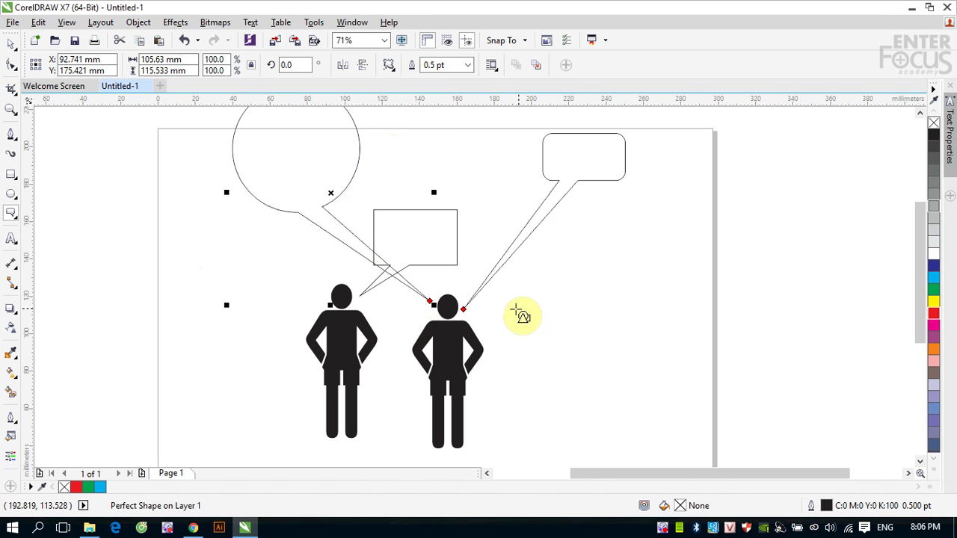
pyautogui.click(10, 41)
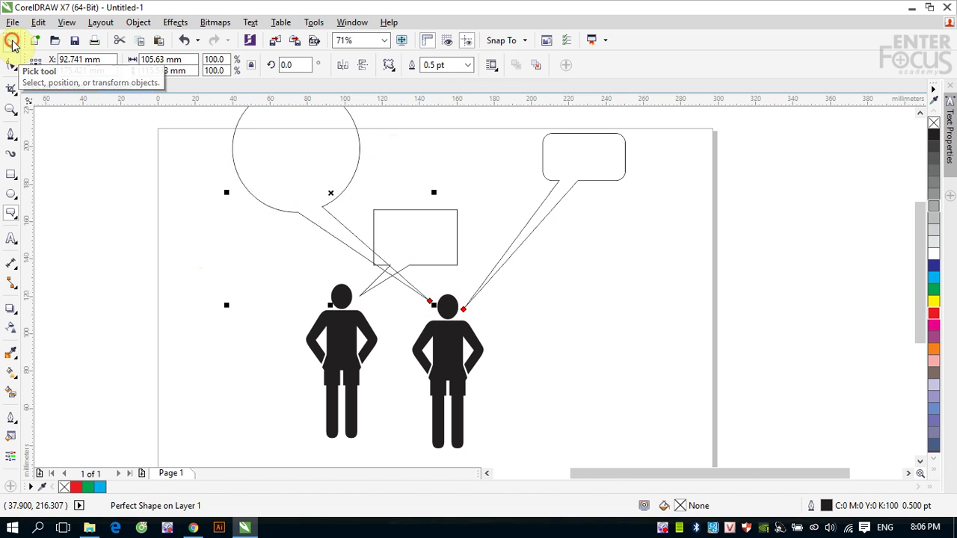
pyautogui.click(267, 167)
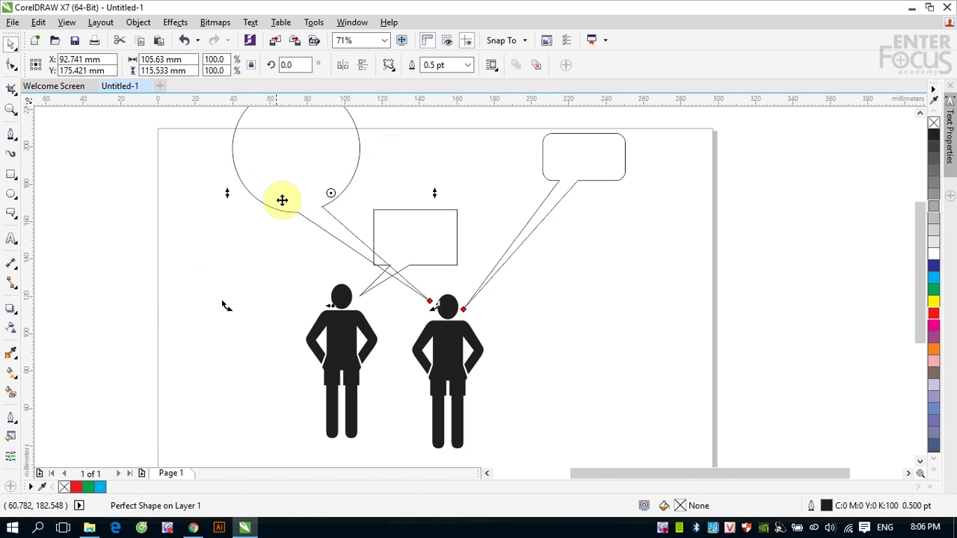
pyautogui.click(455, 172)
pyautogui.click(433, 212)
pyautogui.press('Delete')
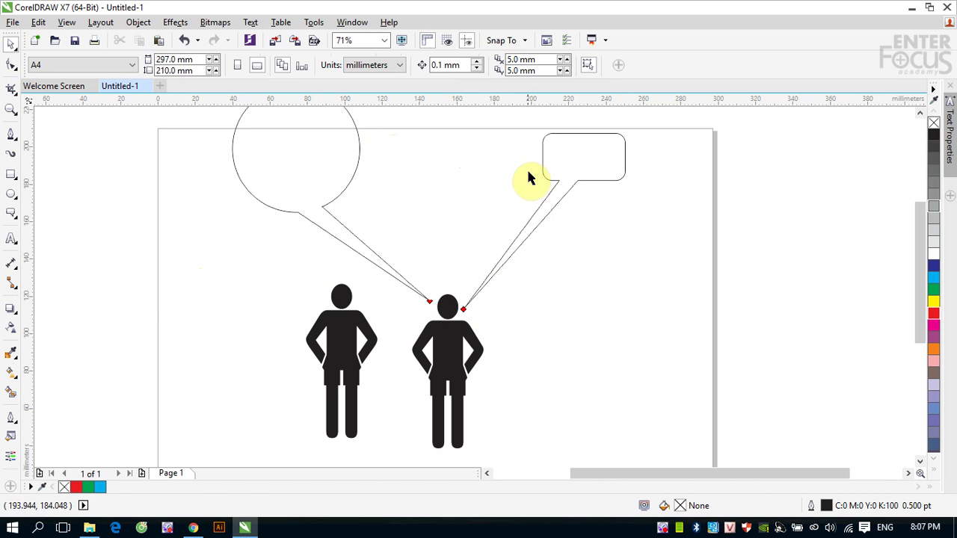
pyautogui.click(544, 179)
pyautogui.press('Delete')
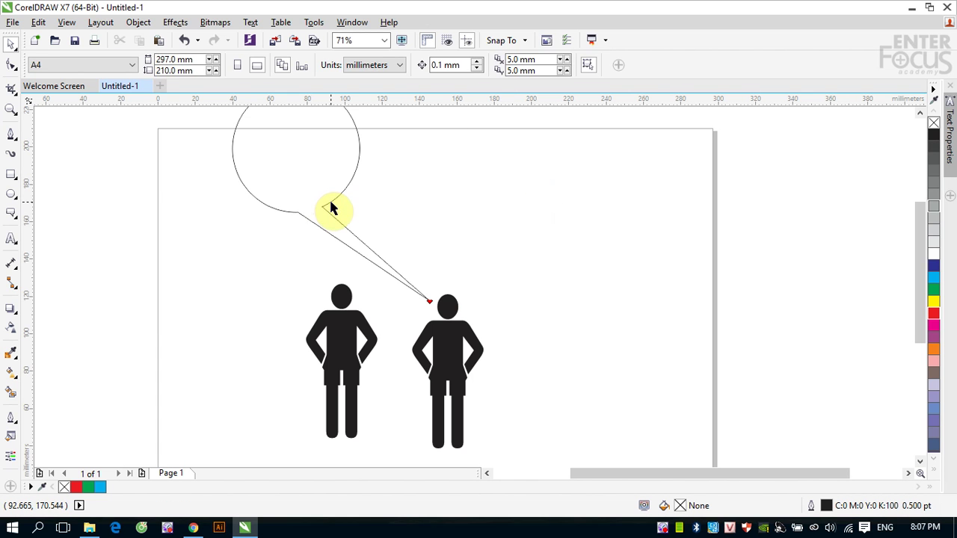
pyautogui.click(333, 208)
pyautogui.press('Delete')
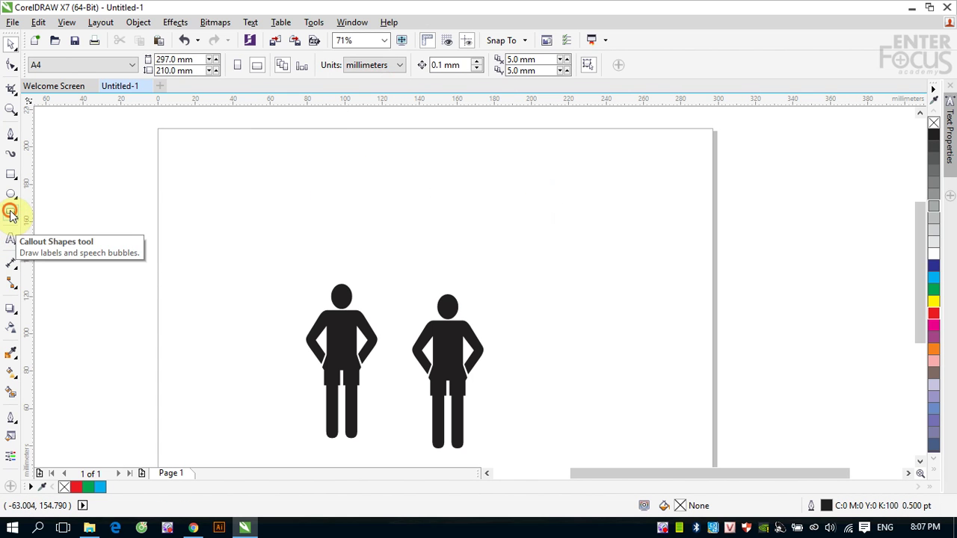
# Draw a thought-cloud callout about 113 × 67 mm and move it so its smallest bubble sits beside the left figure's head.
pyautogui.click(10, 212)
pyautogui.moveTo(339, 200); pyautogui.dragTo(553, 114)
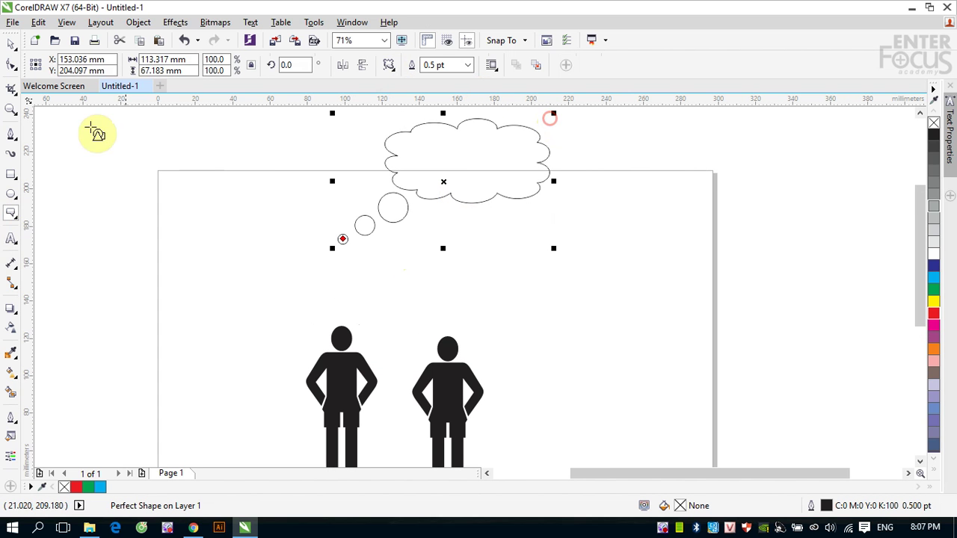
pyautogui.click(10, 42)
pyautogui.moveTo(444, 179); pyautogui.dragTo(452, 266)
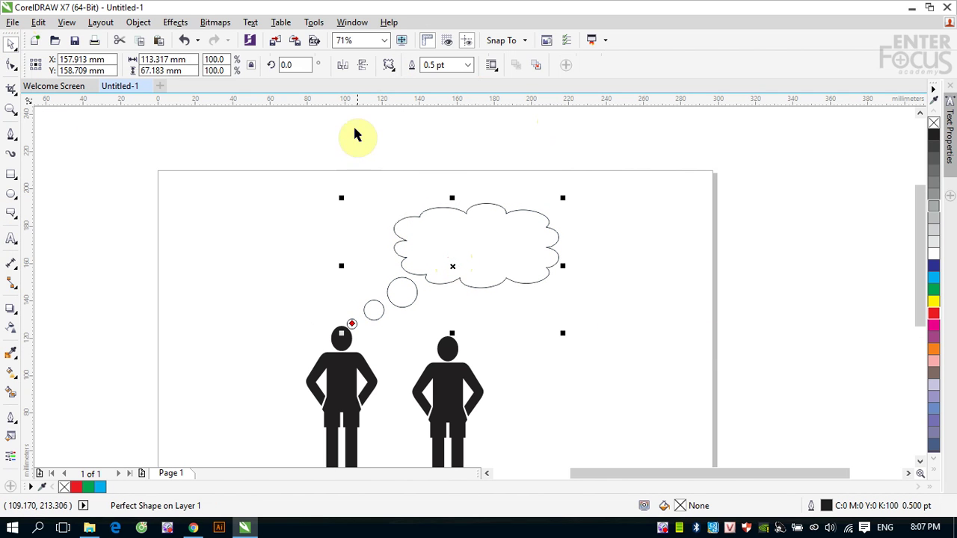
# Draw a line callout with a rectangular box, about 107 × 56 mm overall, to the right of the thought cloud.
pyautogui.click(390, 66)
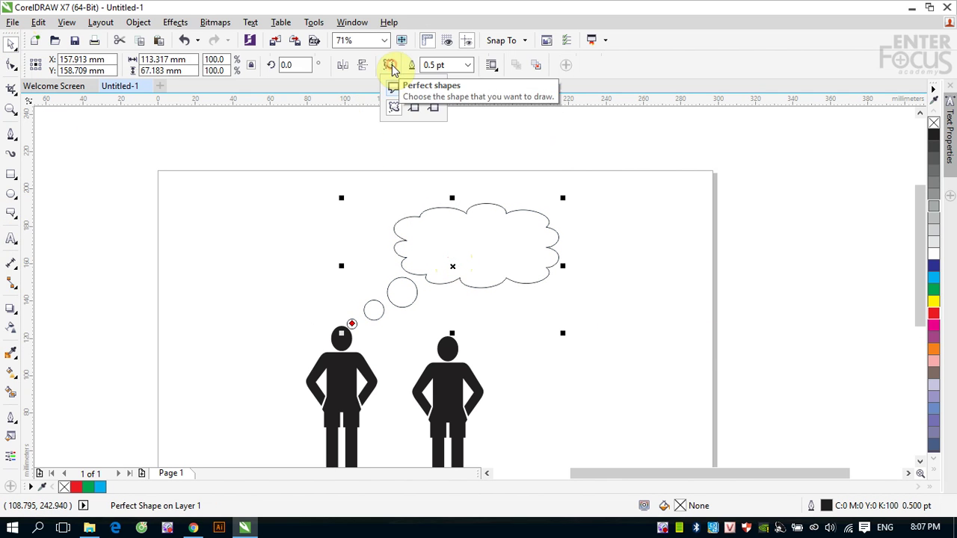
pyautogui.click(413, 108)
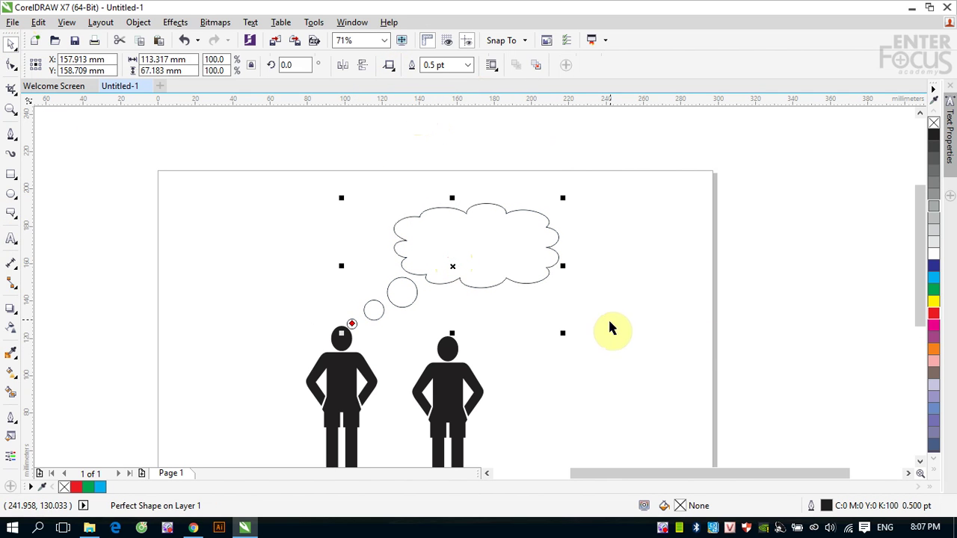
pyautogui.click(389, 65)
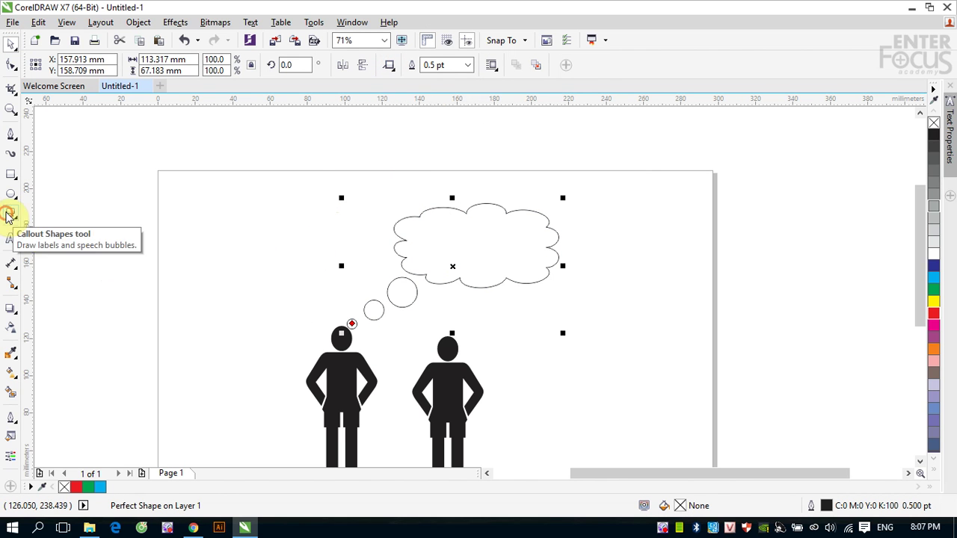
pyautogui.click(389, 62)
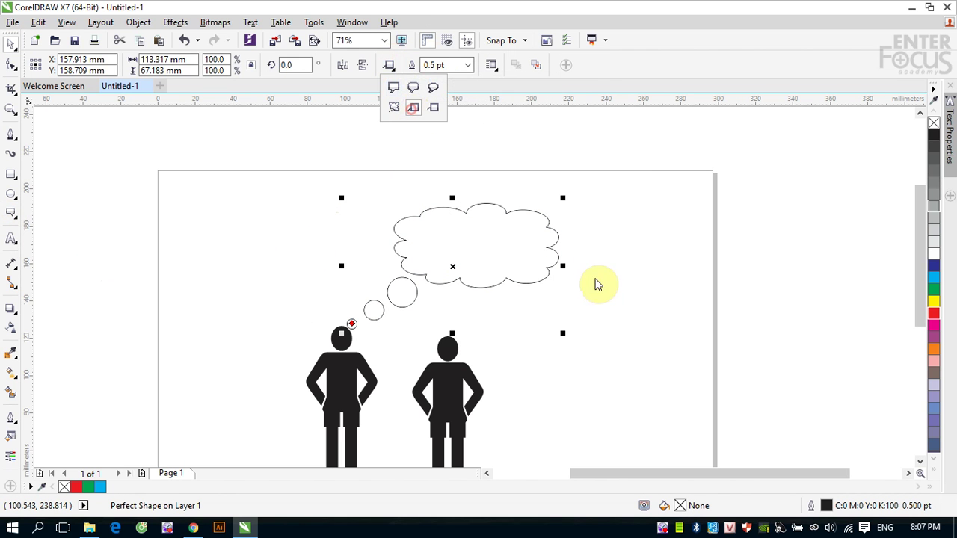
pyautogui.moveTo(605, 273); pyautogui.dragTo(733, 359)
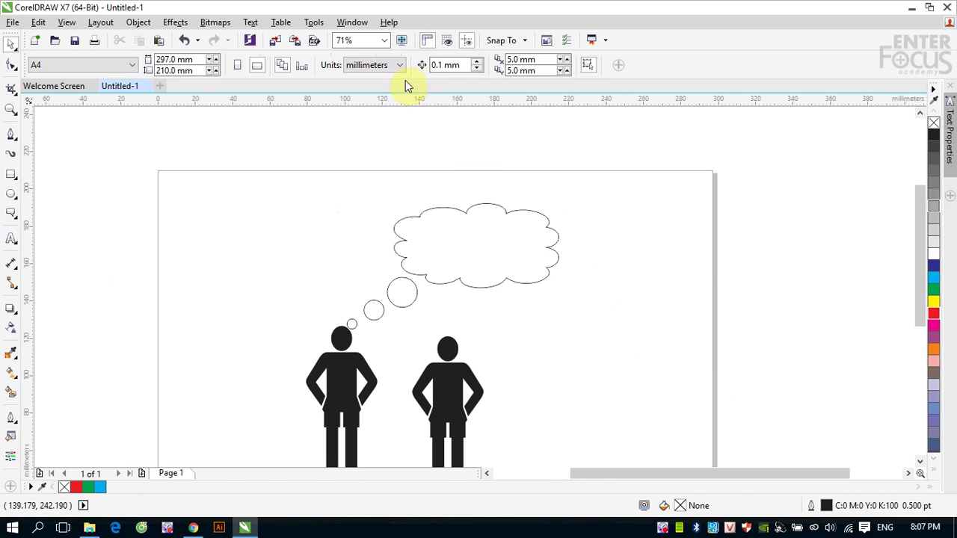
pyautogui.click(16, 218)
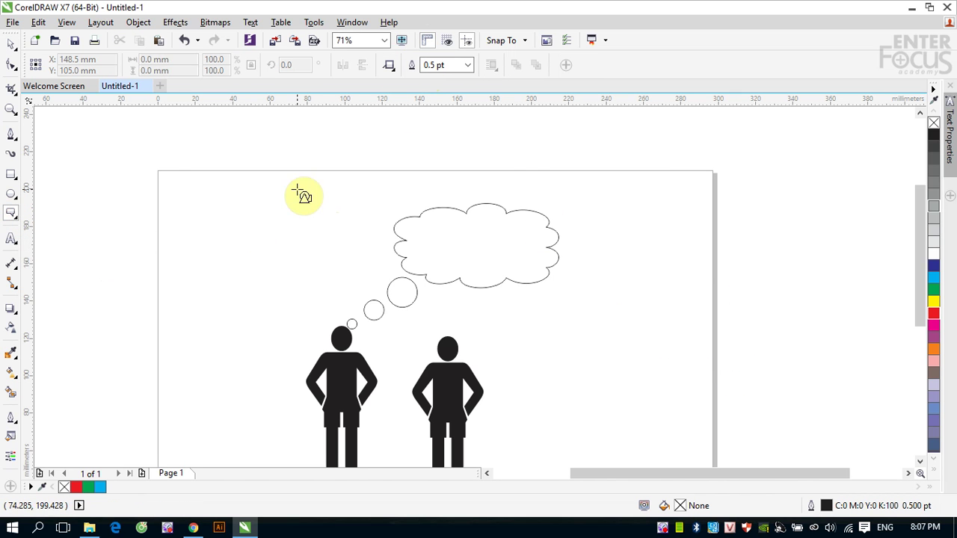
pyautogui.moveTo(562, 293); pyautogui.dragTo(769, 180)
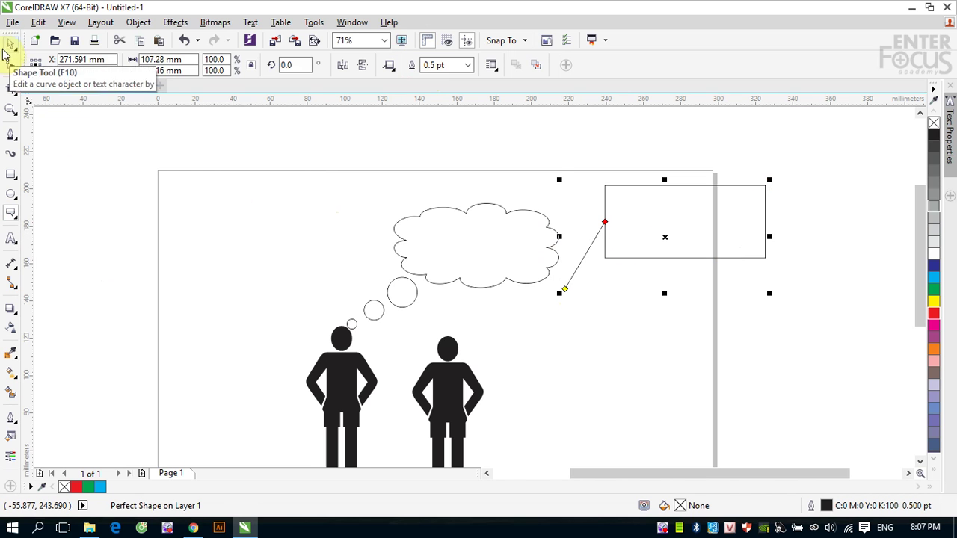
# Delete the thought cloud and move the line callout so its leader ends at the right figure's head.
pyautogui.click(9, 42)
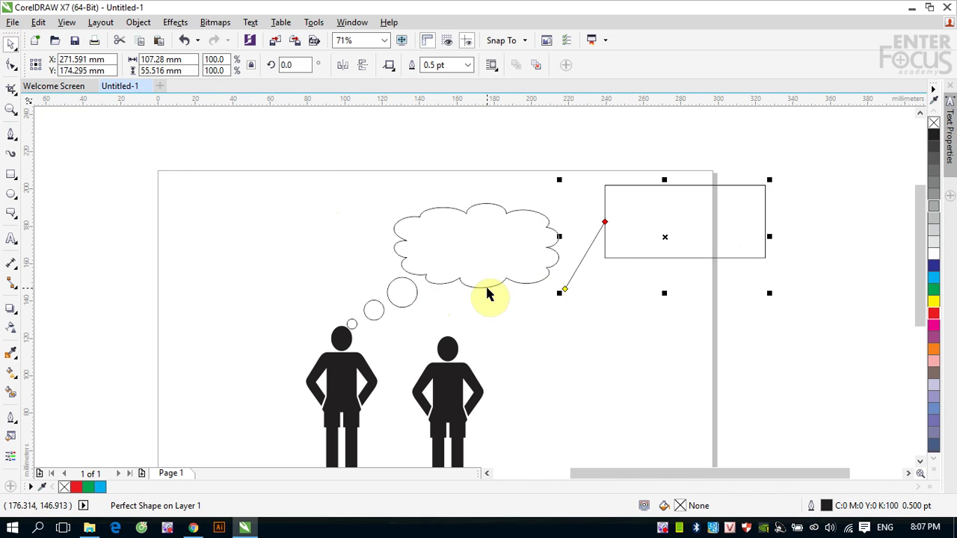
pyautogui.press('Delete')
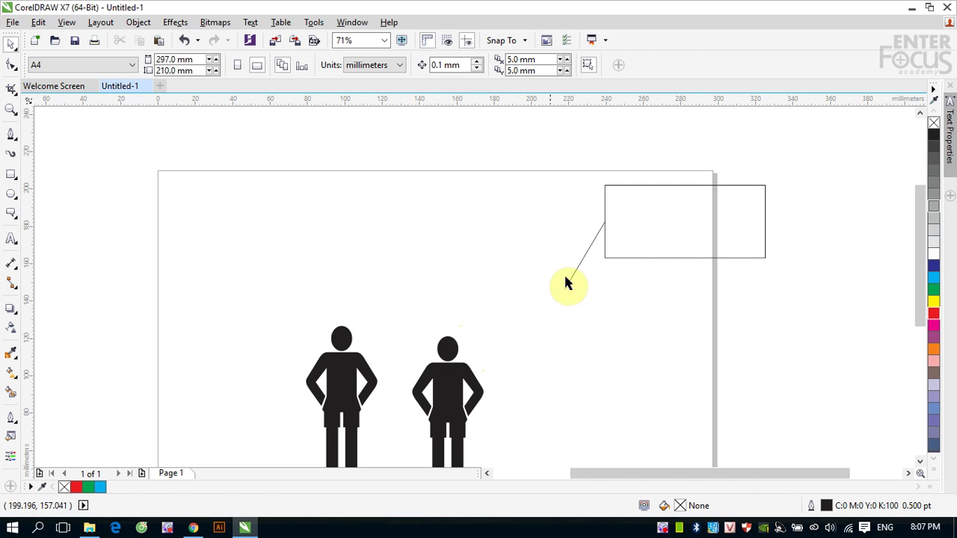
pyautogui.moveTo(566, 282); pyautogui.dragTo(565, 288)
pyautogui.moveTo(632, 260); pyautogui.dragTo(522, 302)
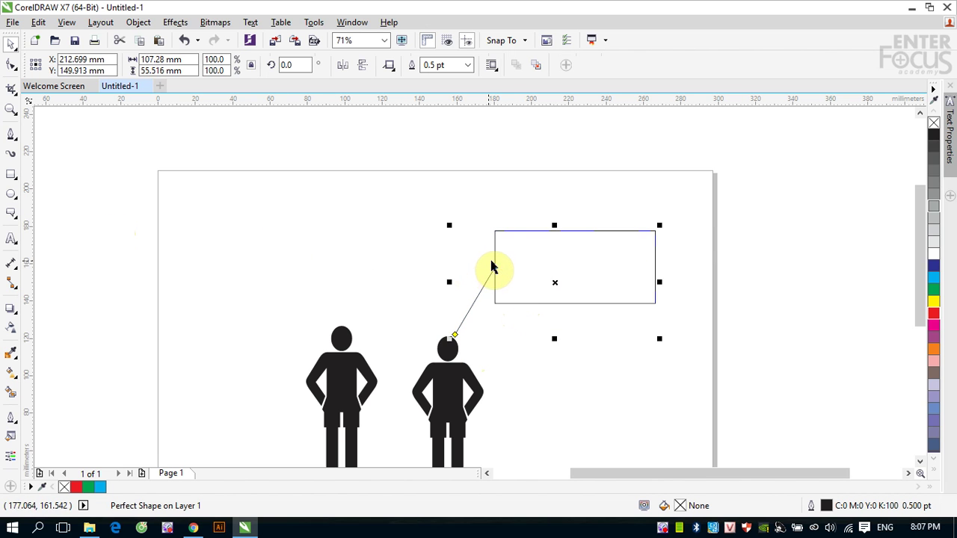
# Swing the free end of the callout's leader with the Shape tool to the left figure's head, keeping the box in place.
pyautogui.click(10, 64)
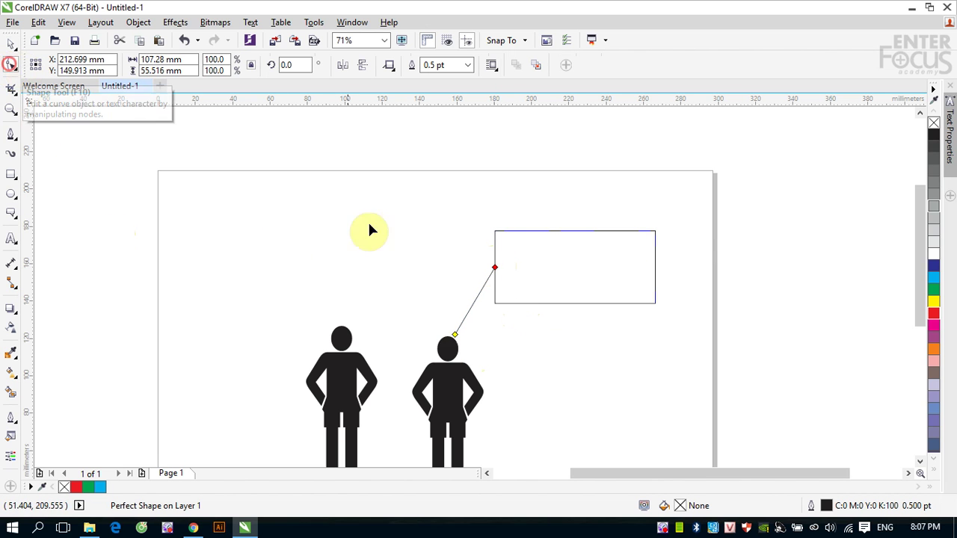
pyautogui.moveTo(456, 336)
pyautogui.mouseDown()
pyautogui.moveTo(344, 331)
pyautogui.moveTo(456, 341)
pyautogui.mouseUp()
pyautogui.moveTo(341, 342); pyautogui.dragTo(353, 332)
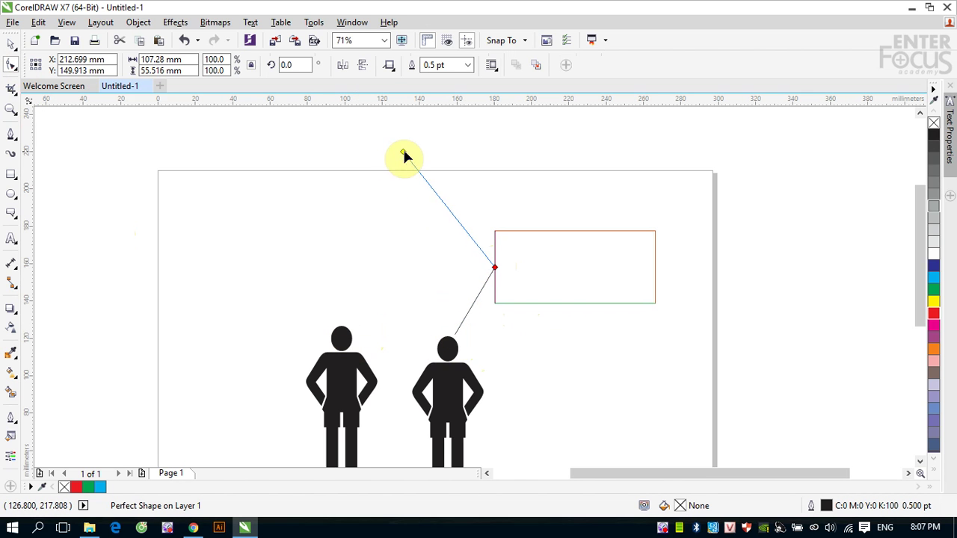
pyautogui.moveTo(402, 153); pyautogui.dragTo(353, 327)
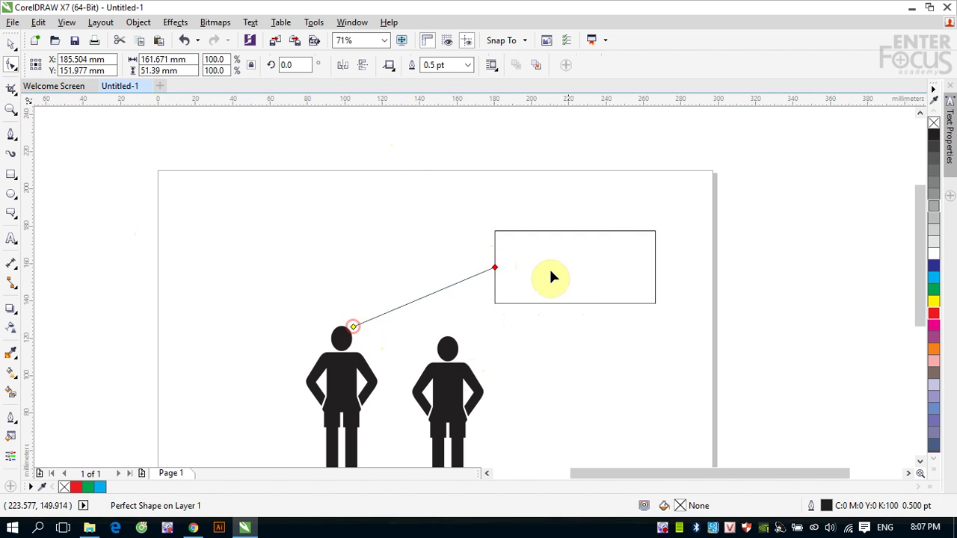
pyautogui.click(495, 268)
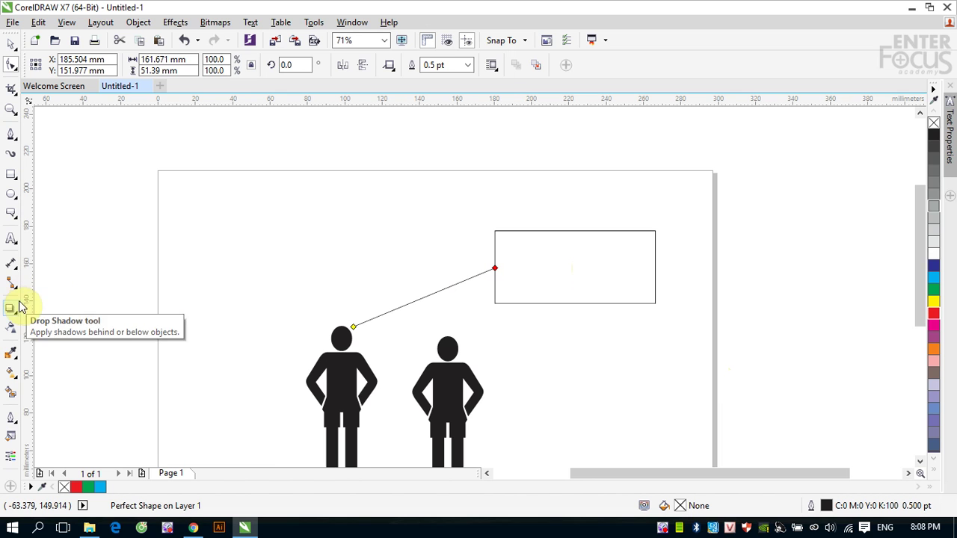
# Add a line of 12 pt Arial placeholder paragraph text inside the line callout's box.
pyautogui.click(11, 238)
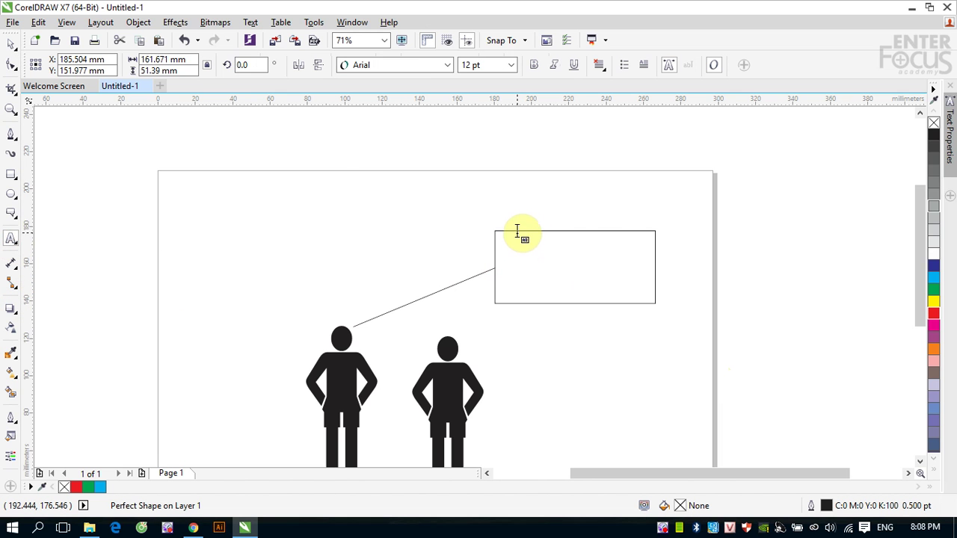
pyautogui.click(516, 231)
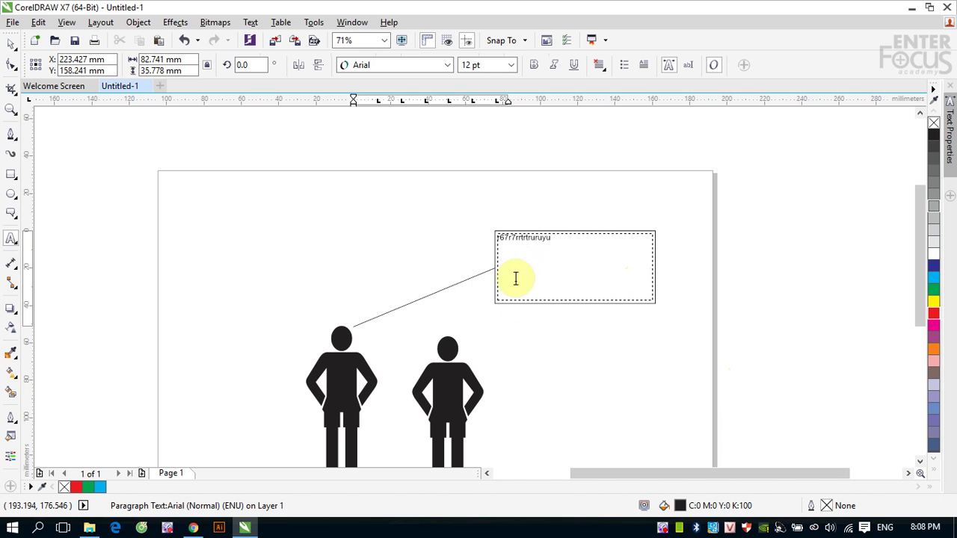
pyautogui.press('Escape')
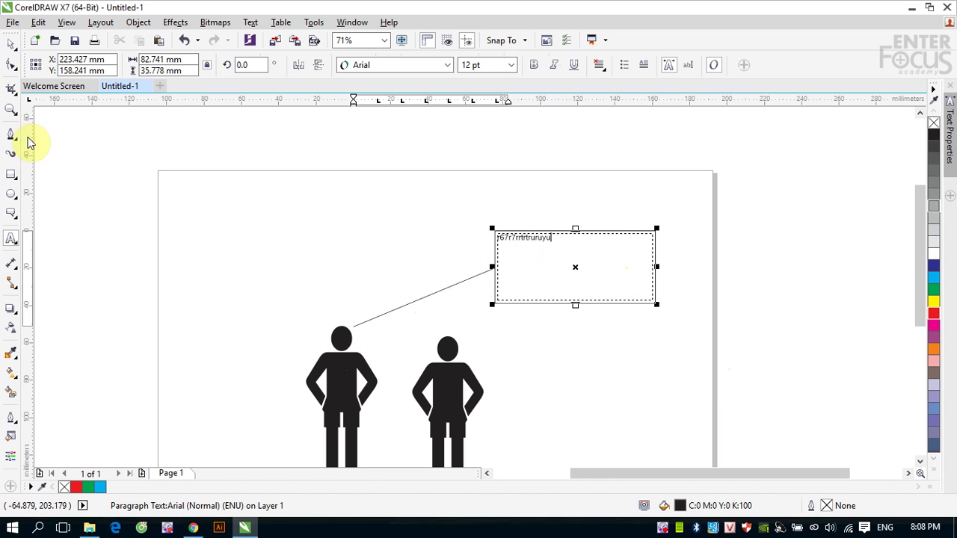
# Delete the line callout together with its text and bring up the Text and Table tool choices.
pyautogui.click(10, 44)
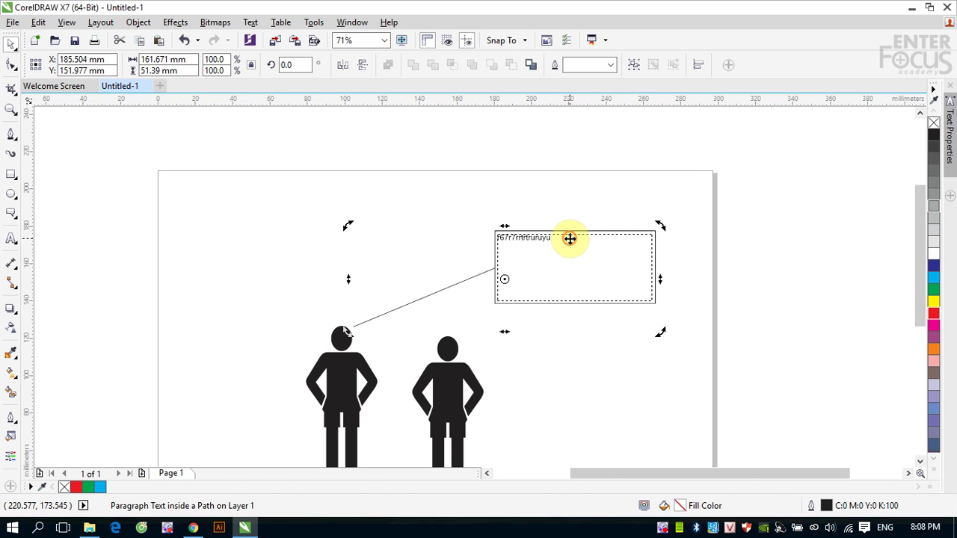
pyautogui.press('Delete')
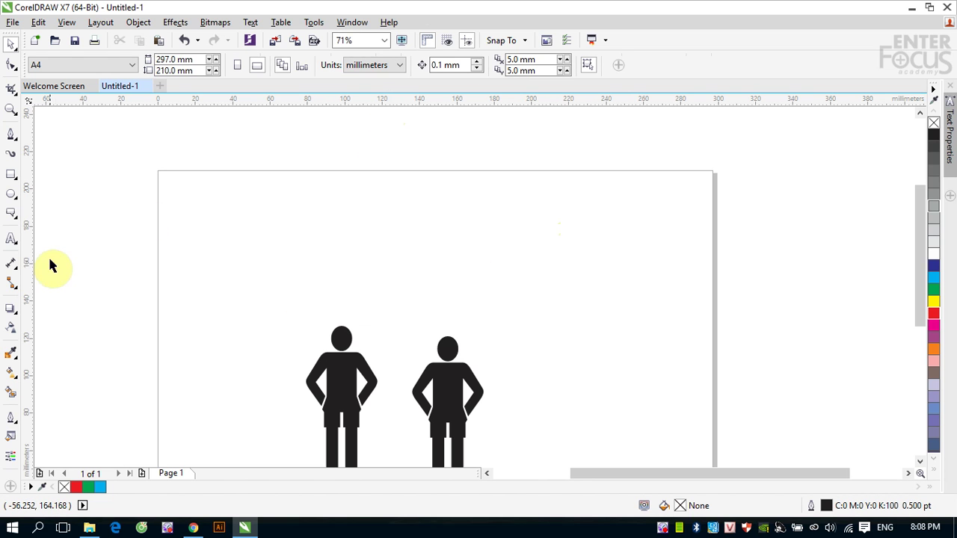
pyautogui.click(11, 215)
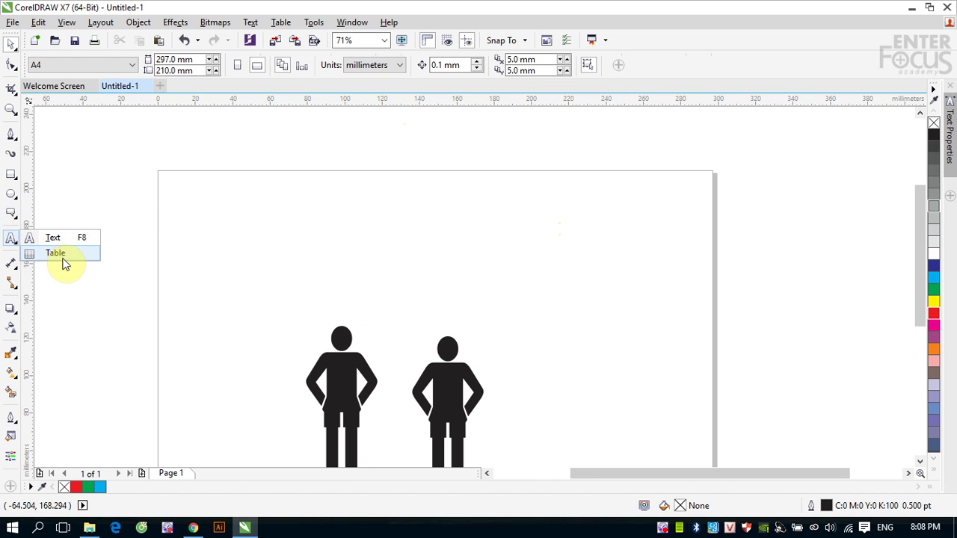
# Draw a line callout with a bent leader, about 78 by 49 mm overall, in the upper-right part of the page.
pyautogui.click(85, 361)
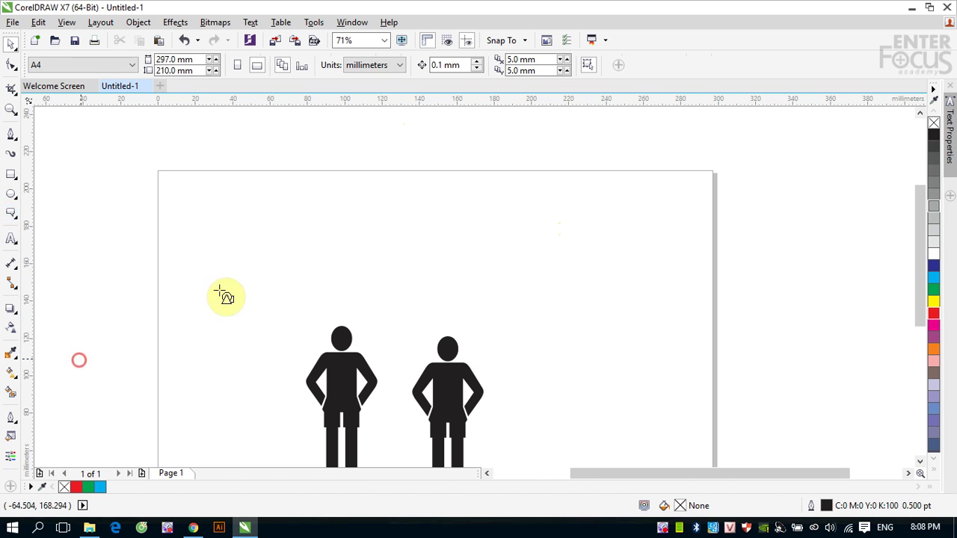
pyautogui.click(390, 66)
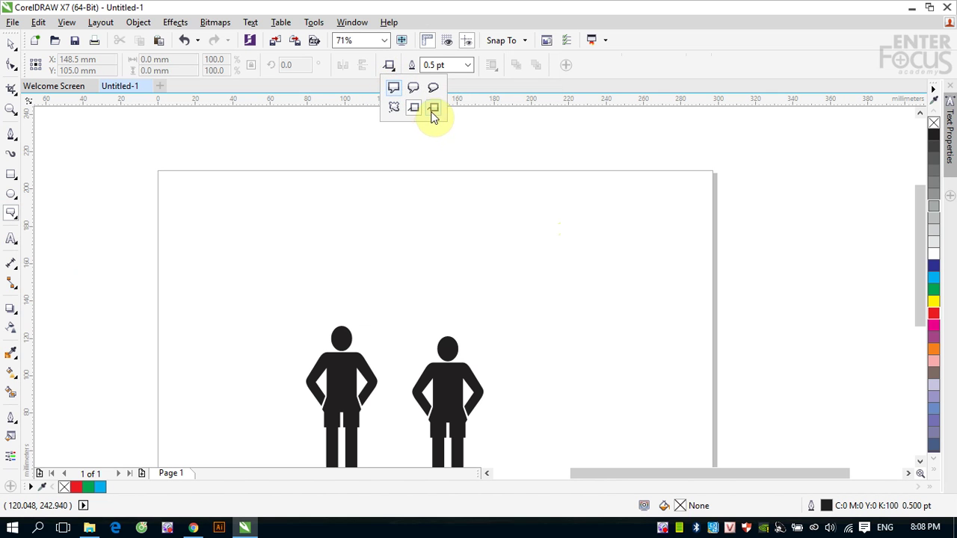
pyautogui.click(433, 111)
pyautogui.moveTo(557, 313); pyautogui.dragTo(703, 225)
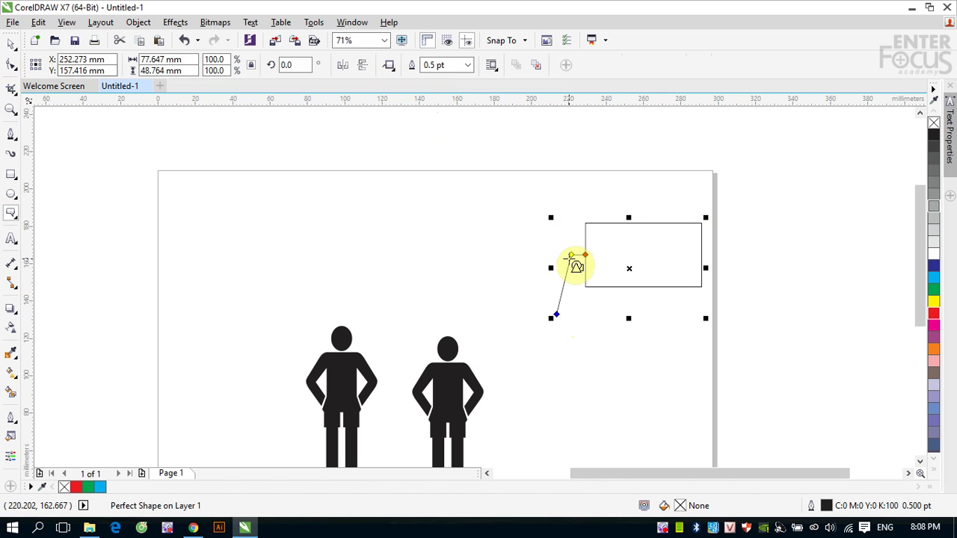
# Reshape the callout's leader with its glyphs: raise its attachment on the box, swing its tip to the page's upper edge and reposition the elbow.
pyautogui.moveTo(571, 257); pyautogui.dragTo(475, 250)
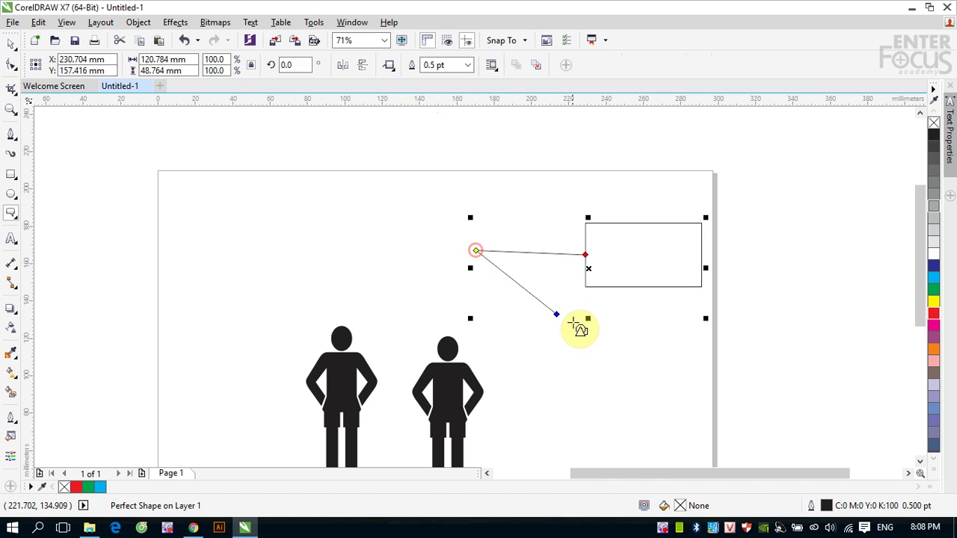
pyautogui.moveTo(556, 317); pyautogui.dragTo(478, 330)
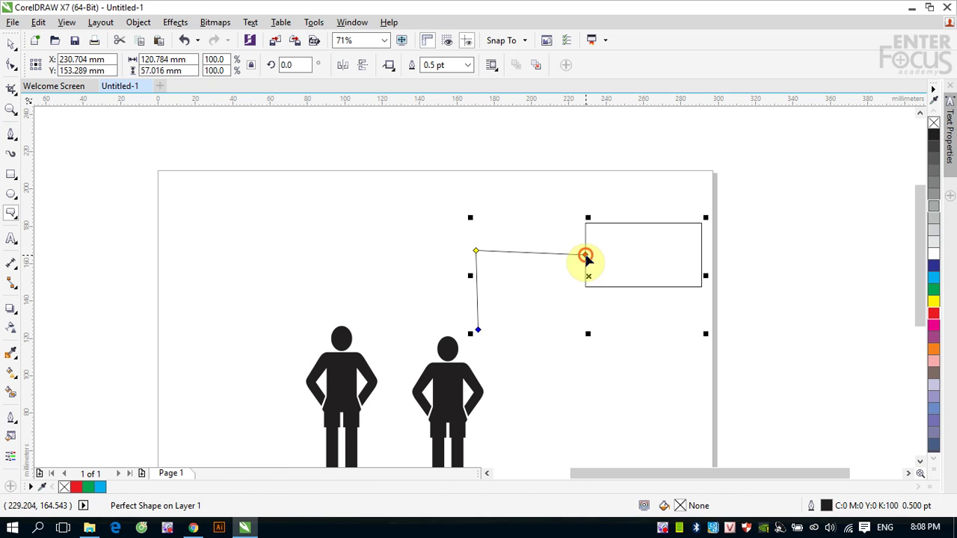
pyautogui.moveTo(585, 256); pyautogui.dragTo(585, 247)
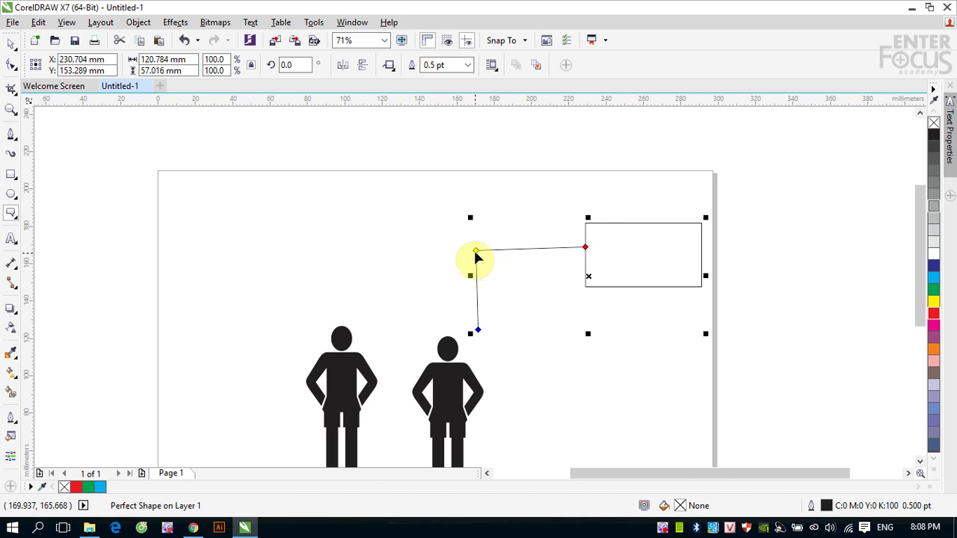
pyautogui.moveTo(479, 334); pyautogui.dragTo(321, 207)
pyautogui.moveTo(542, 171); pyautogui.dragTo(495, 170)
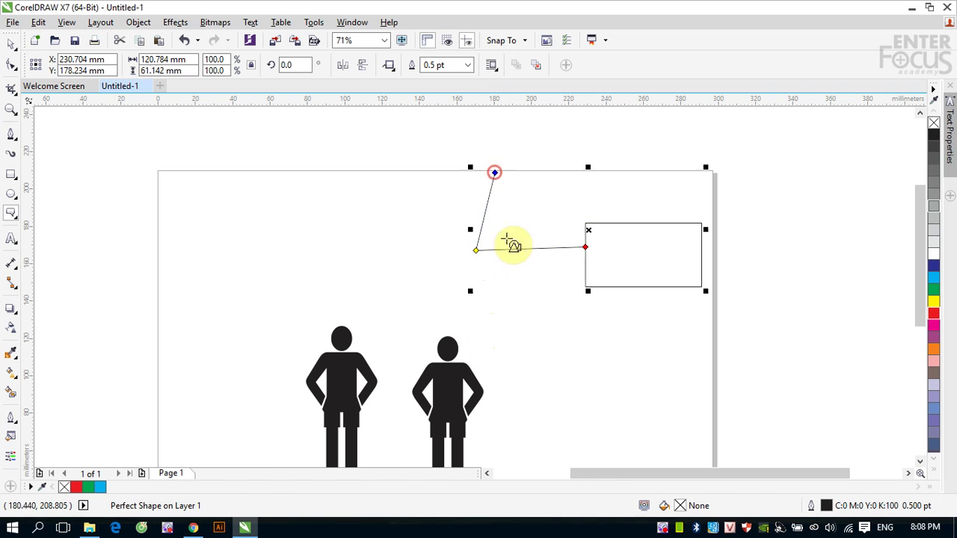
pyautogui.moveTo(530, 251); pyautogui.dragTo(530, 243)
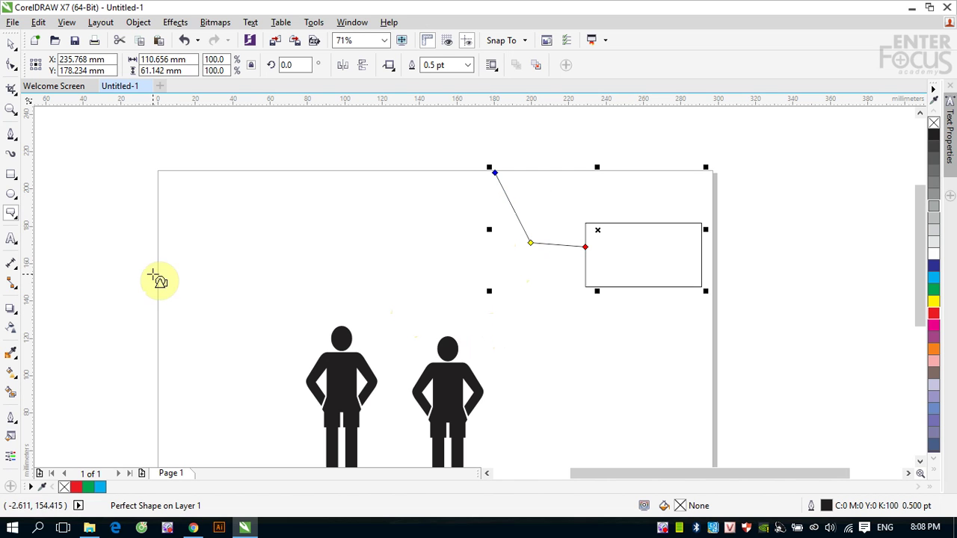
# Clear the page by deleting the line callout together with both figures.
pyautogui.click(15, 49)
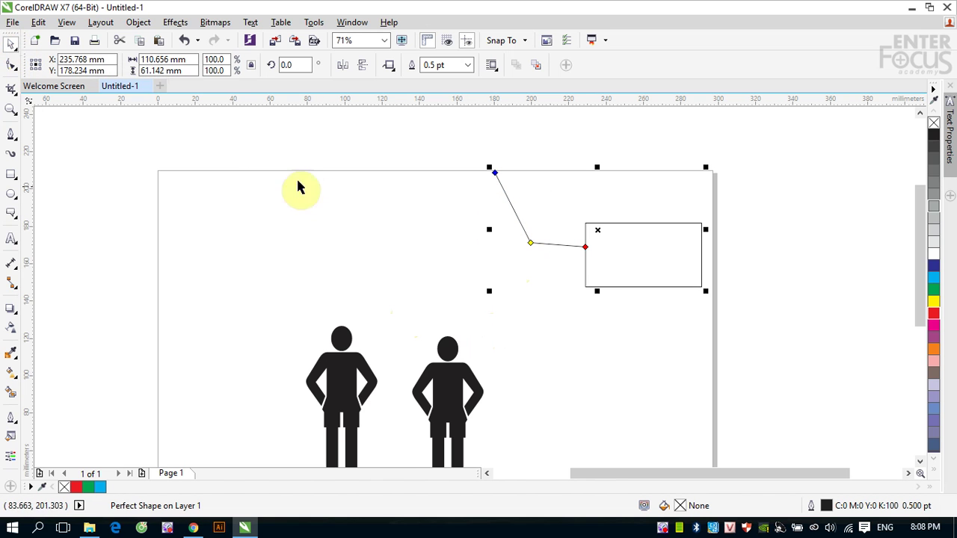
pyautogui.moveTo(241, 150); pyautogui.dragTo(755, 452)
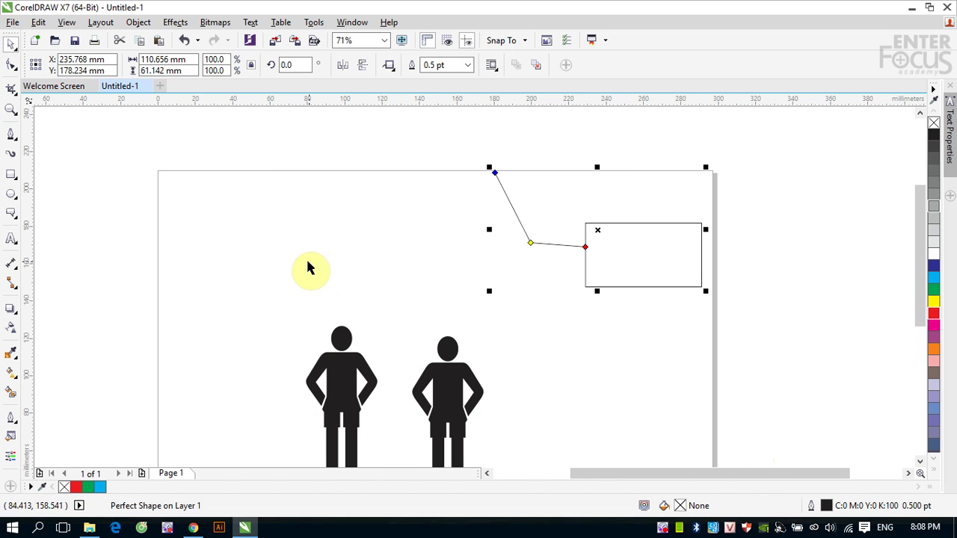
pyautogui.moveTo(267, 141); pyautogui.dragTo(730, 402)
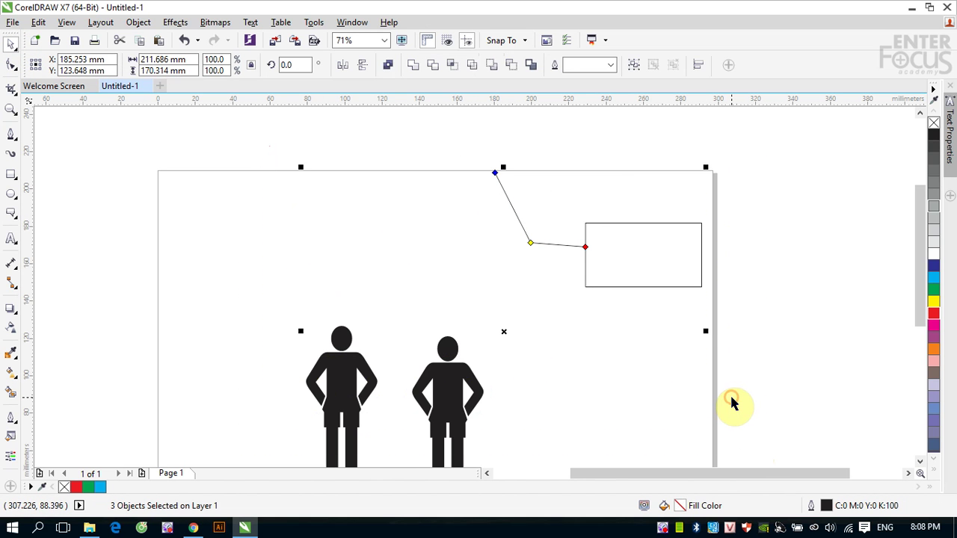
pyautogui.press('Delete')
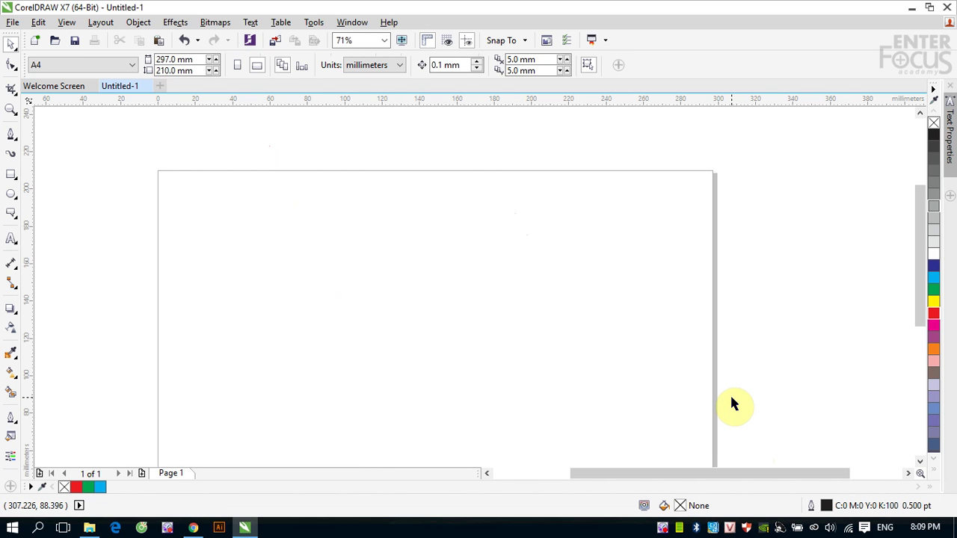
# Draw a square about 72 mm on a side in the middle of the page.
pyautogui.click(11, 214)
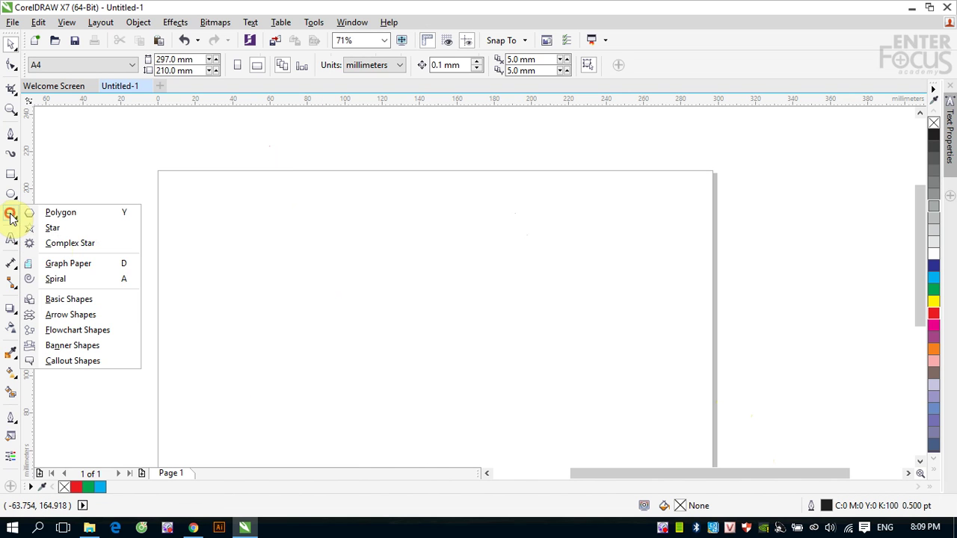
pyautogui.click(70, 329)
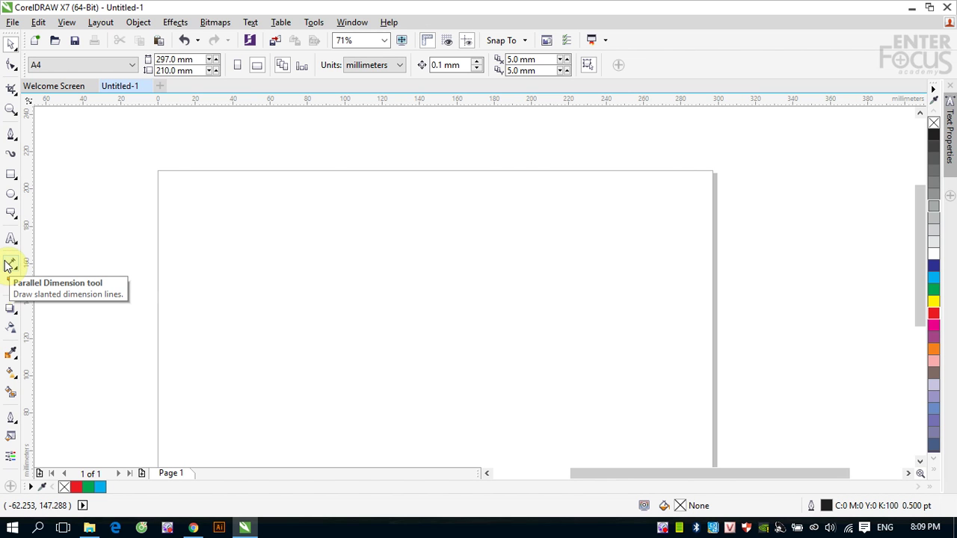
pyautogui.click(11, 176)
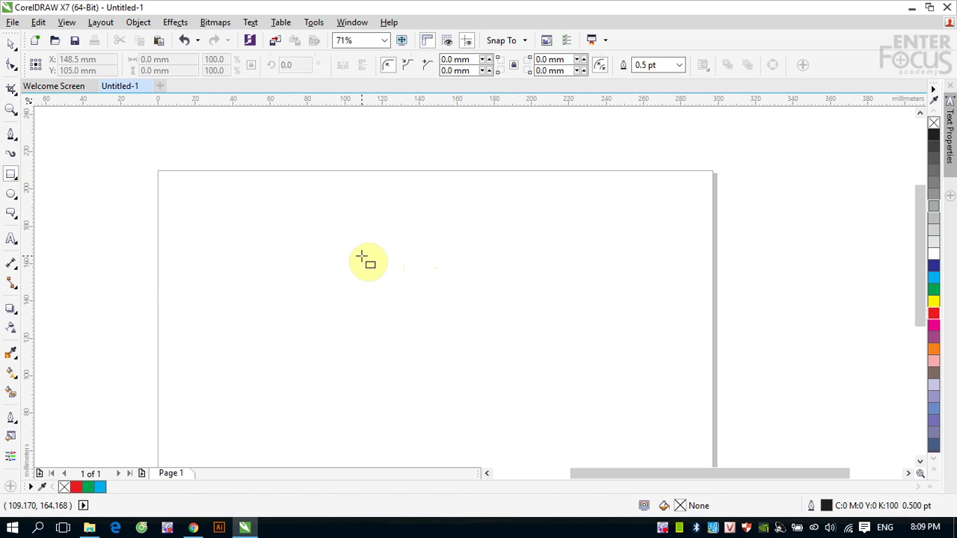
pyautogui.moveTo(364, 257); pyautogui.dragTo(493, 343)
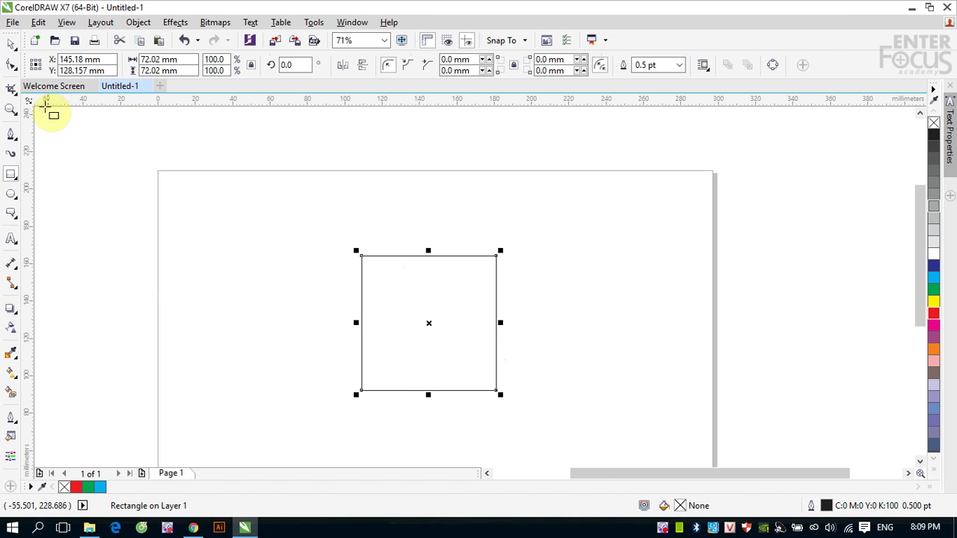
pyautogui.click(11, 43)
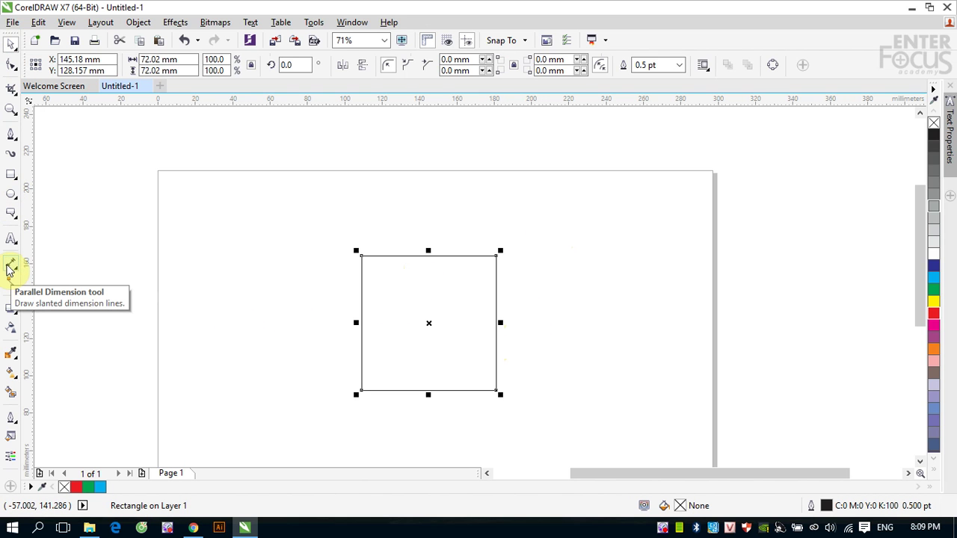
# Add a Parallel Dimension across the square's width, placed just above its top edge, and inspect its label up close.
pyautogui.click(11, 265)
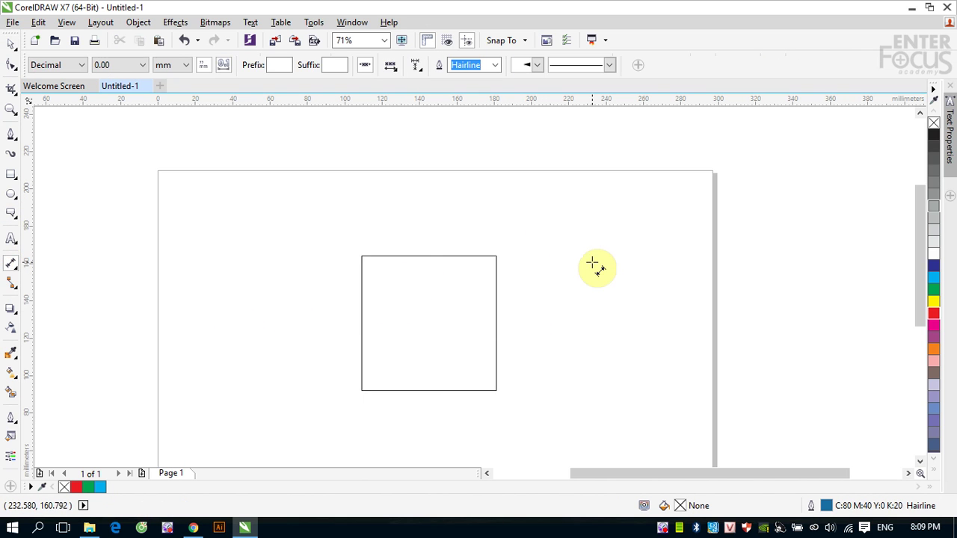
pyautogui.click(11, 266)
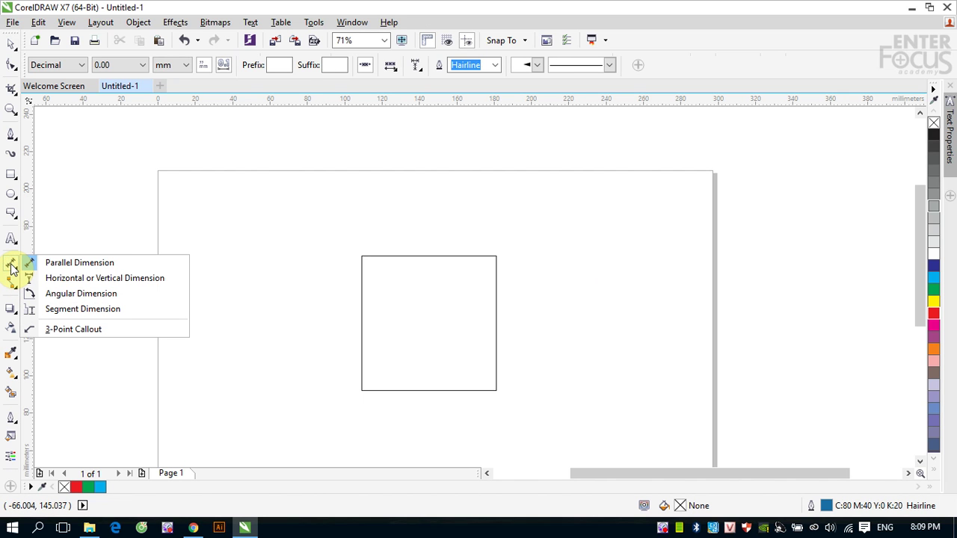
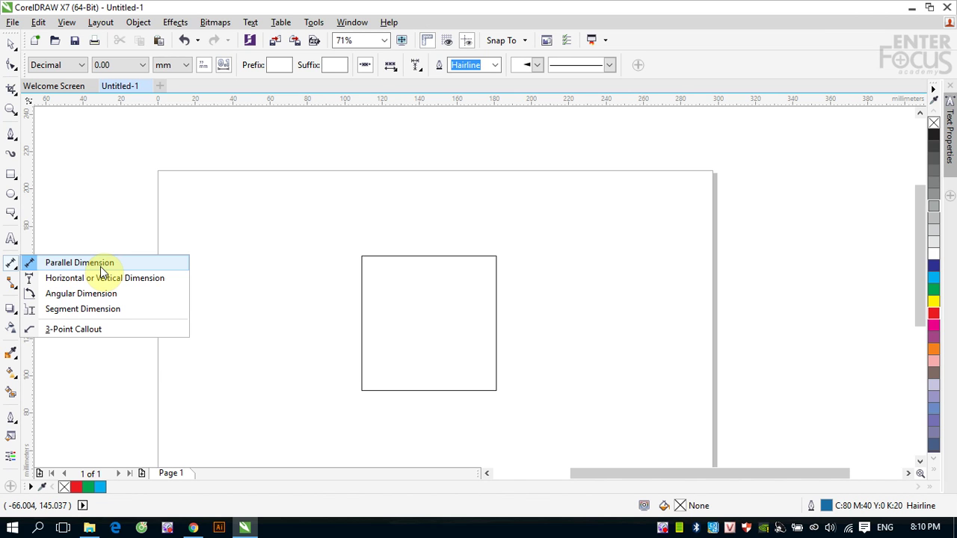
pyautogui.click(101, 263)
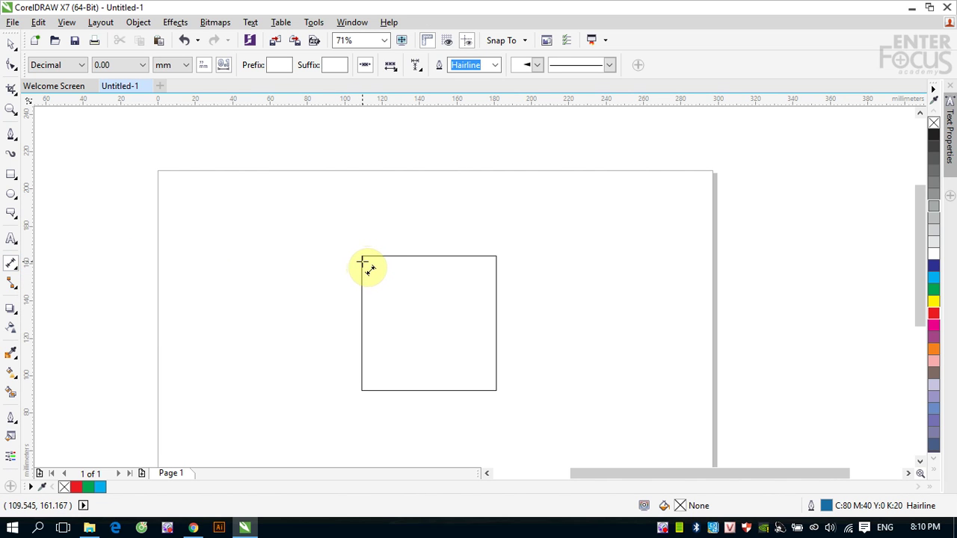
pyautogui.click(361, 258)
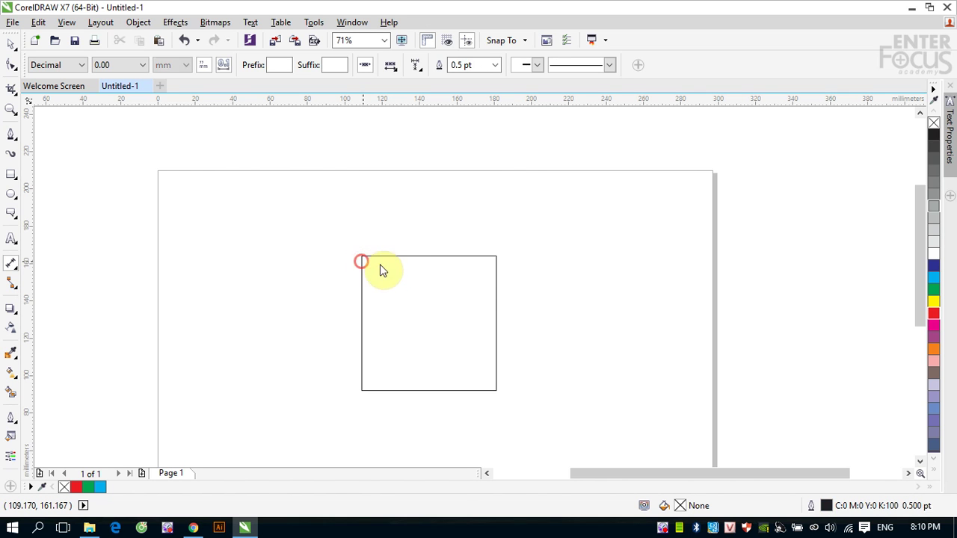
pyautogui.click(496, 260)
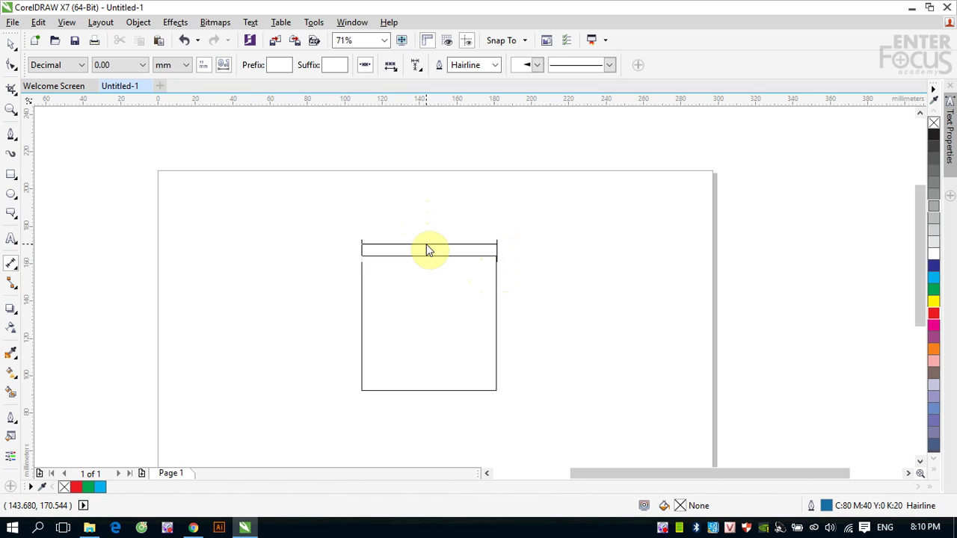
pyautogui.click(427, 250)
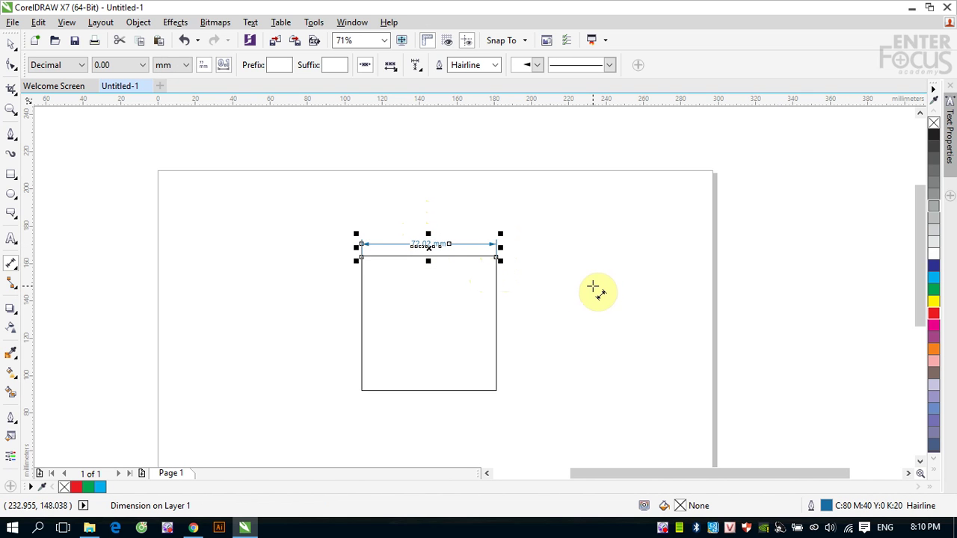
pyautogui.scroll(3, 434, 267)
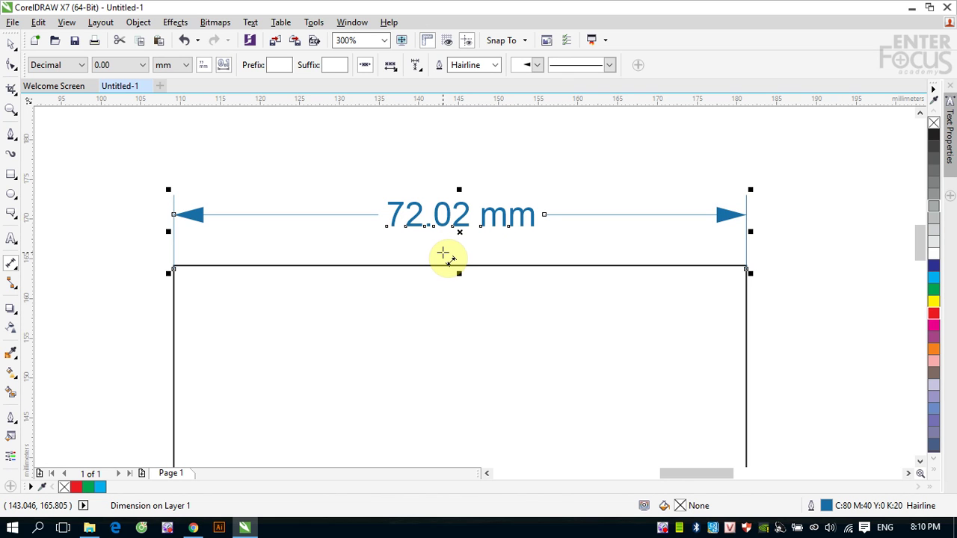
pyautogui.scroll(-3, 163, 261)
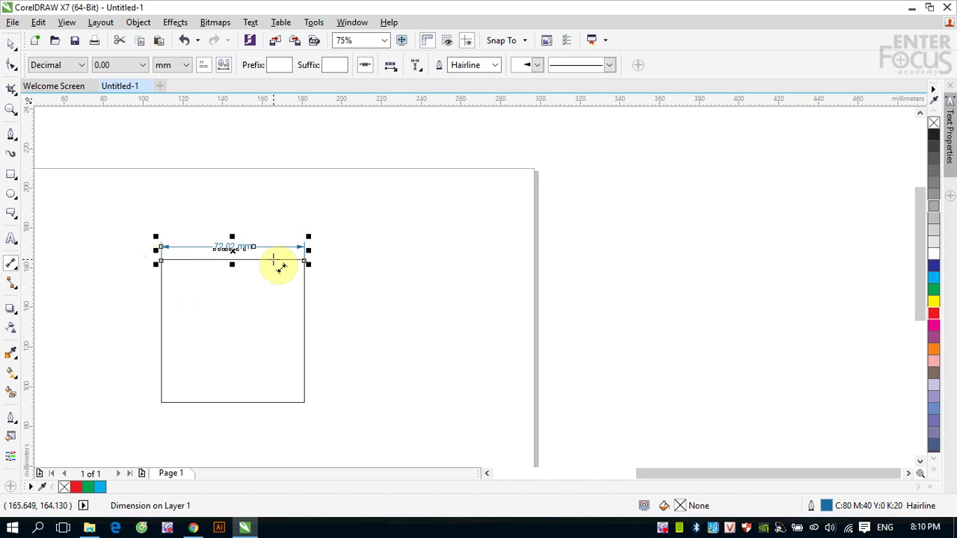
# Add a parallel dimension from the square's top edge to its bottom edge, placed right of the square, and inspect its label.
pyautogui.moveTo(274, 260); pyautogui.dragTo(277, 408)
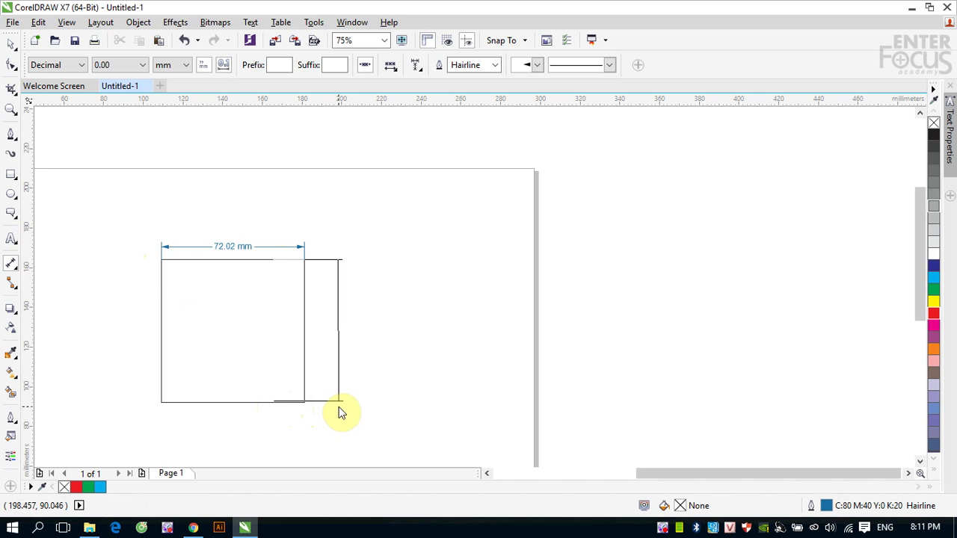
pyautogui.click(336, 340)
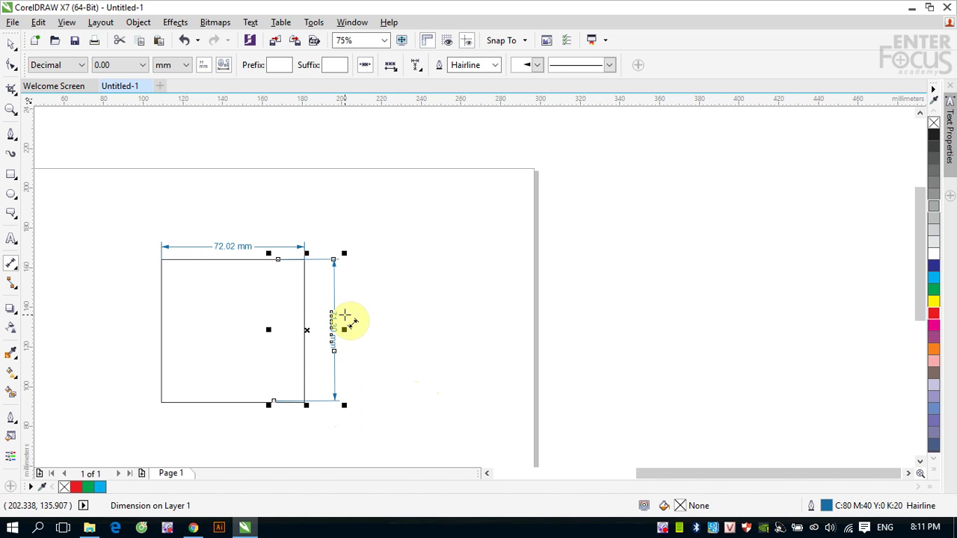
pyautogui.press('z')
pyautogui.moveTo(279, 292); pyautogui.dragTo(391, 433)
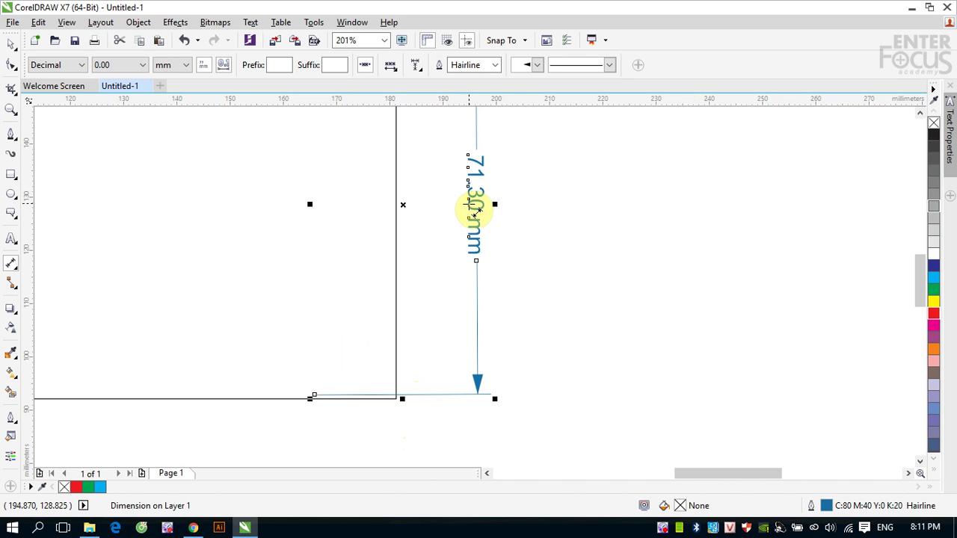
pyautogui.scroll(-1, 476, 209)
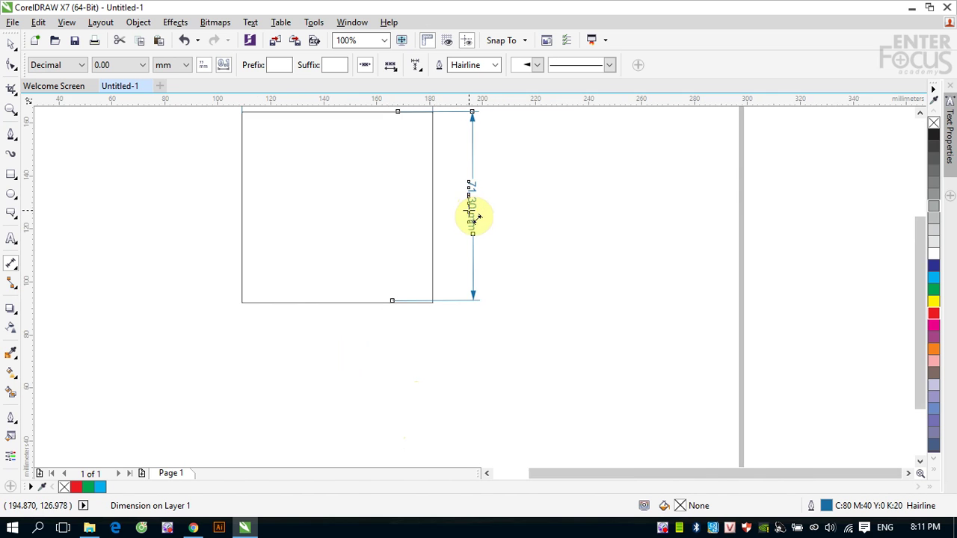
pyautogui.scroll(-1, 471, 214)
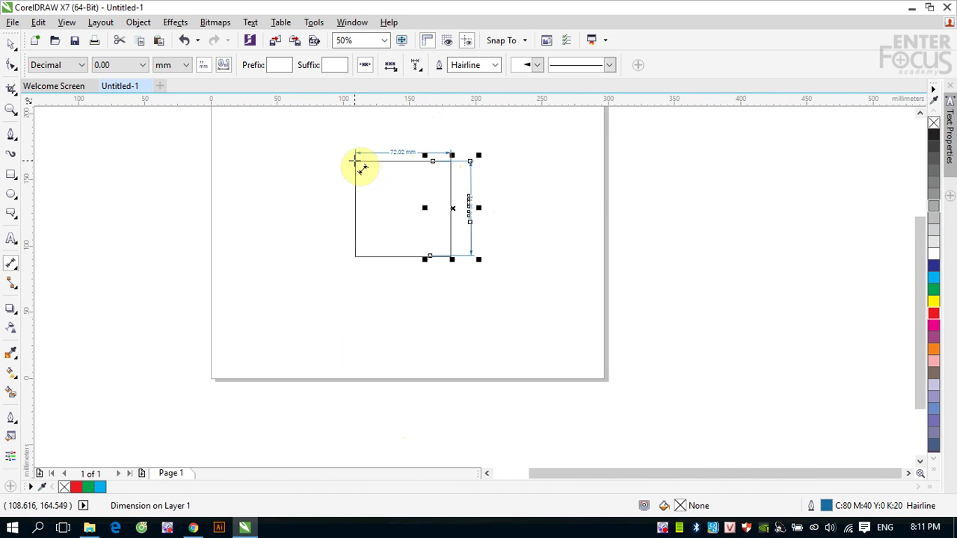
# Dimension the square's diagonal from its upper-left to lower-right corner, placing the dimension line well to the lower left.
pyautogui.moveTo(355, 161); pyautogui.dragTo(451, 257)
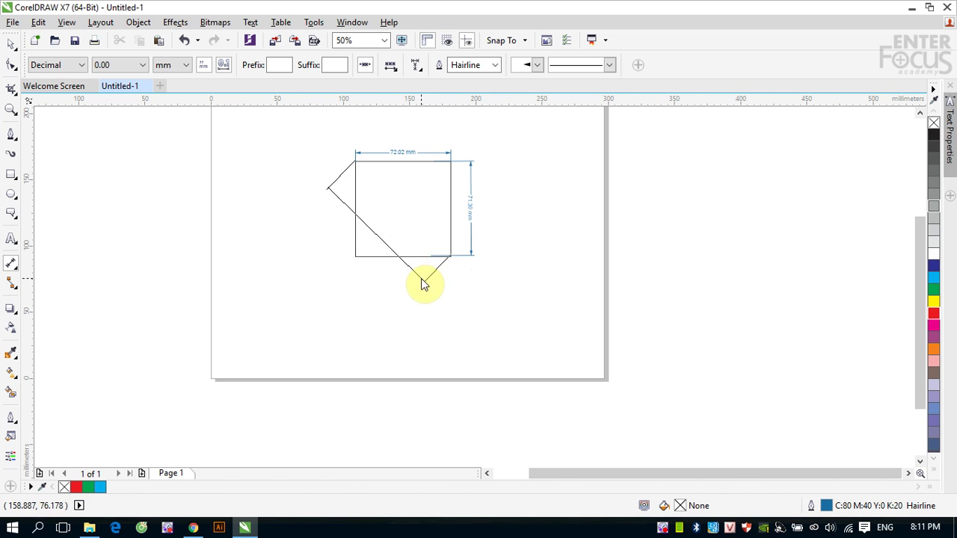
pyautogui.click(307, 308)
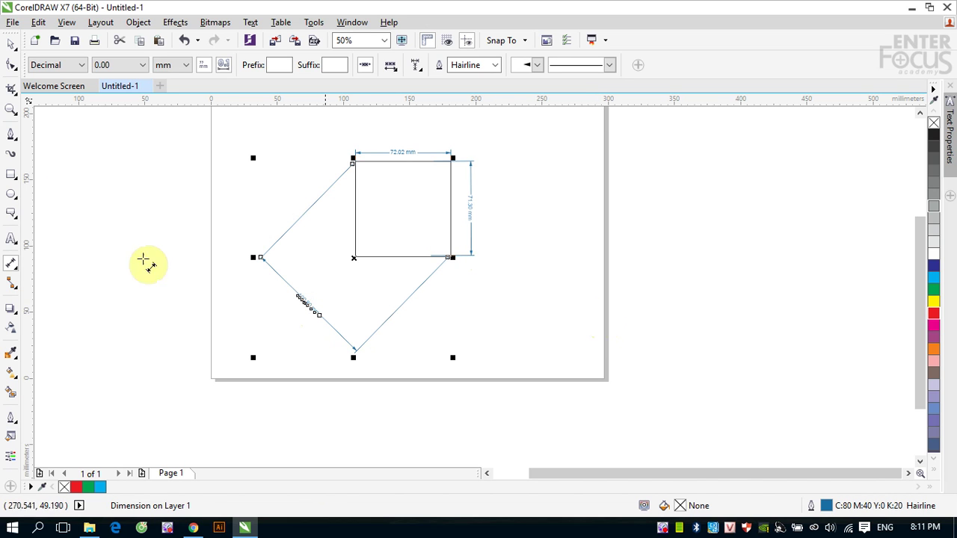
pyautogui.click(10, 42)
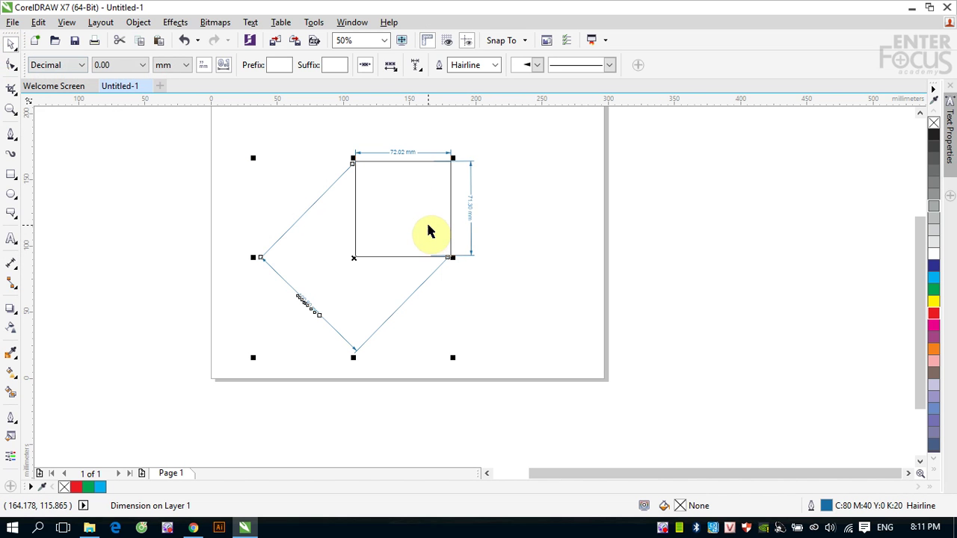
# Delete the width, height and diagonal dimensions around the square, leaving only the square.
pyautogui.press('F2')
pyautogui.moveTo(322, 118); pyautogui.dragTo(623, 325)
pyautogui.click(438, 139)
pyautogui.click(348, 166)
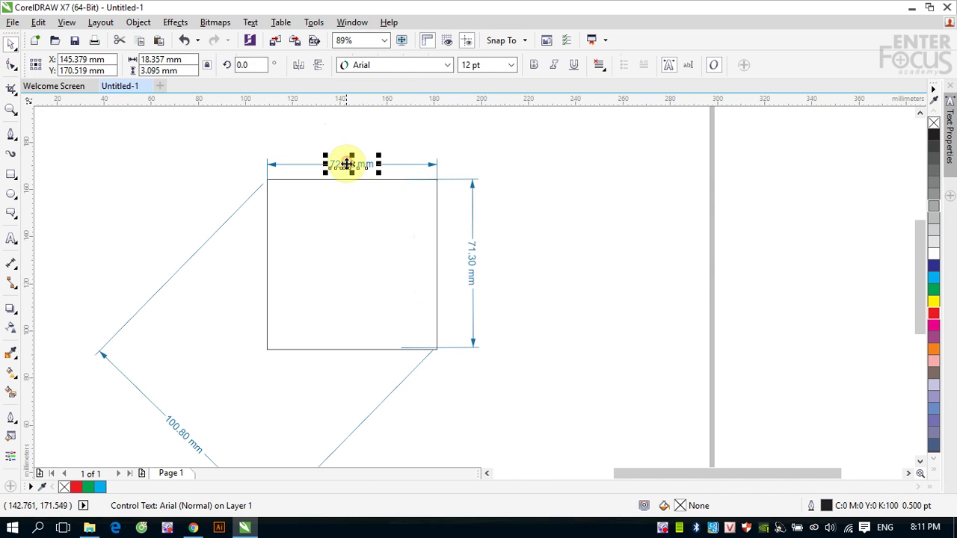
pyautogui.press('Delete')
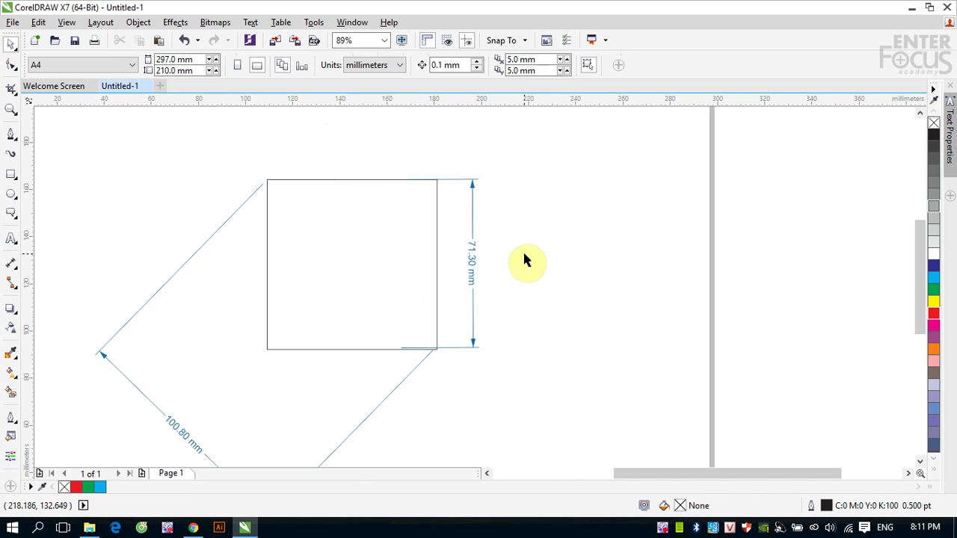
pyautogui.click(471, 246)
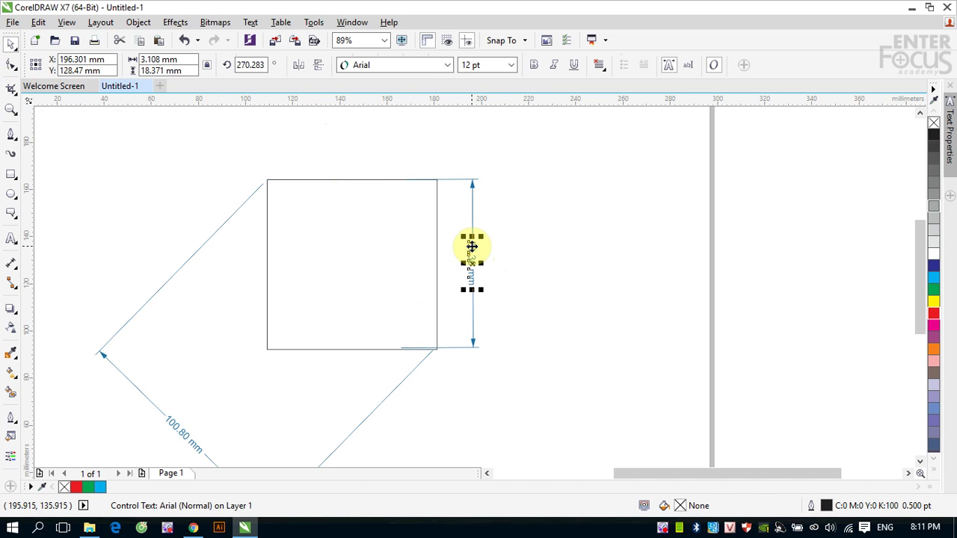
pyautogui.press('Escape')
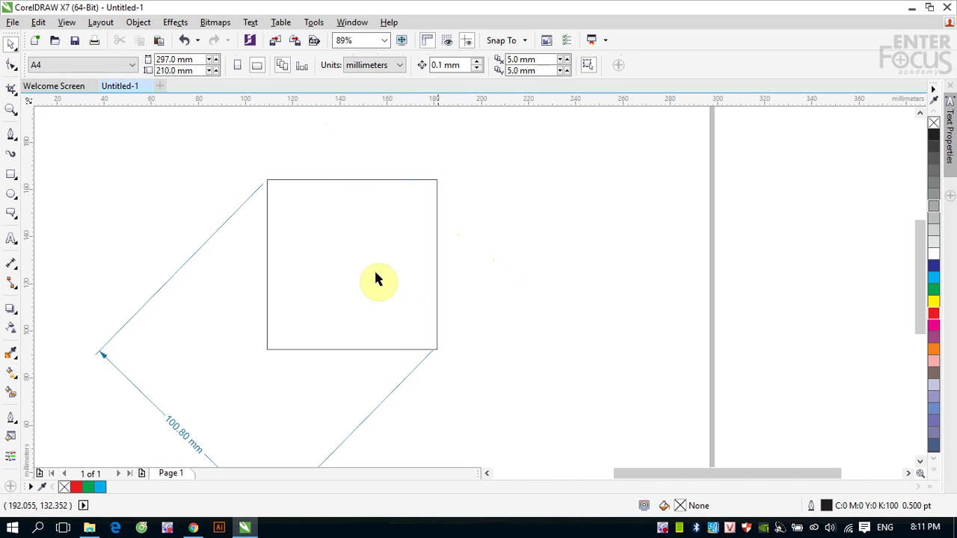
pyautogui.click(180, 424)
pyautogui.press('Delete')
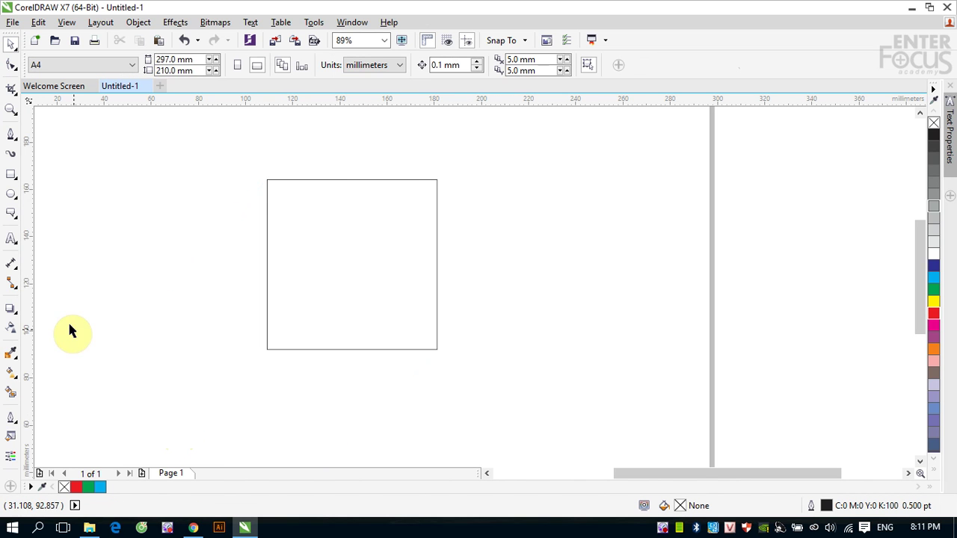
# Add a Parallel Dimension from the square's upper-left to upper-right corner, placing its centered label just above the top edge.
pyautogui.click(10, 263)
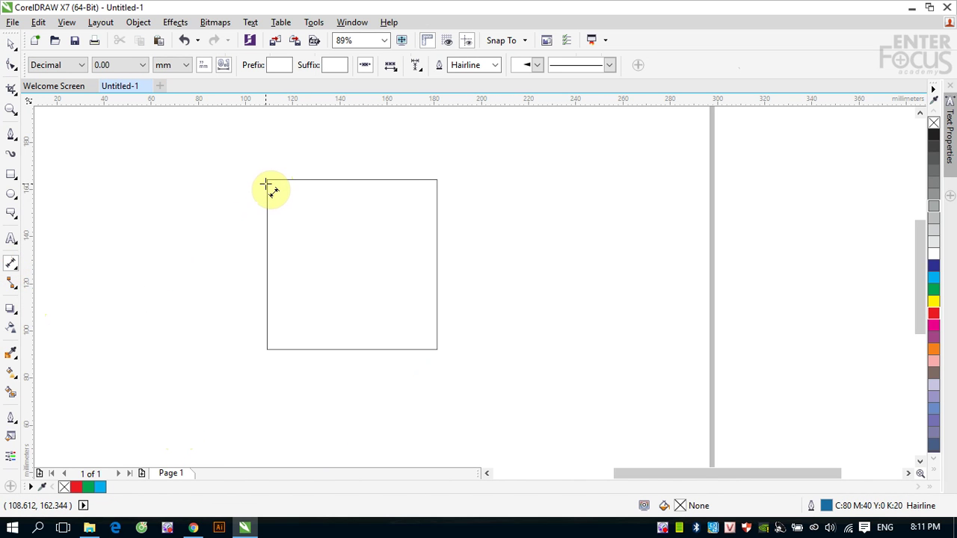
pyautogui.moveTo(267, 183); pyautogui.dragTo(356, 190)
pyautogui.moveTo(415, 184); pyautogui.dragTo(438, 184)
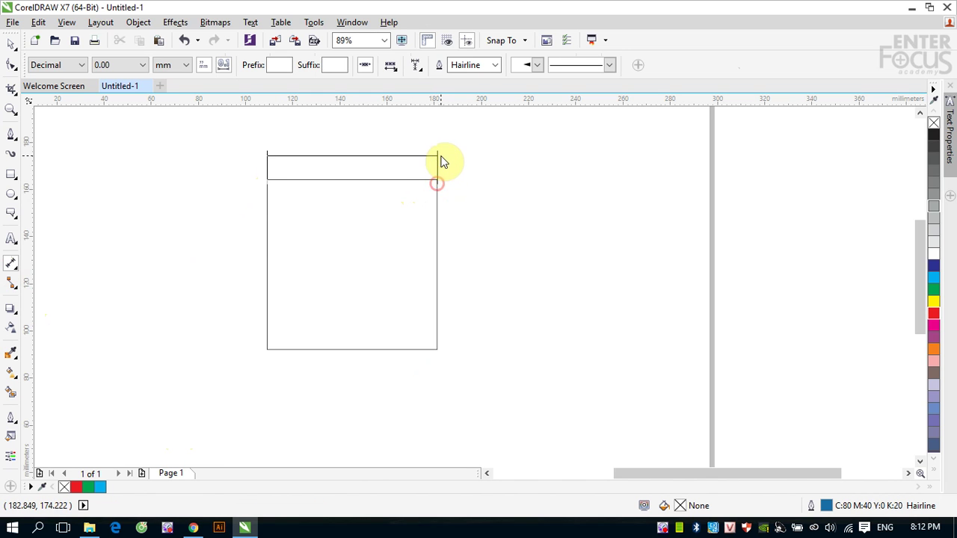
pyautogui.click(345, 157)
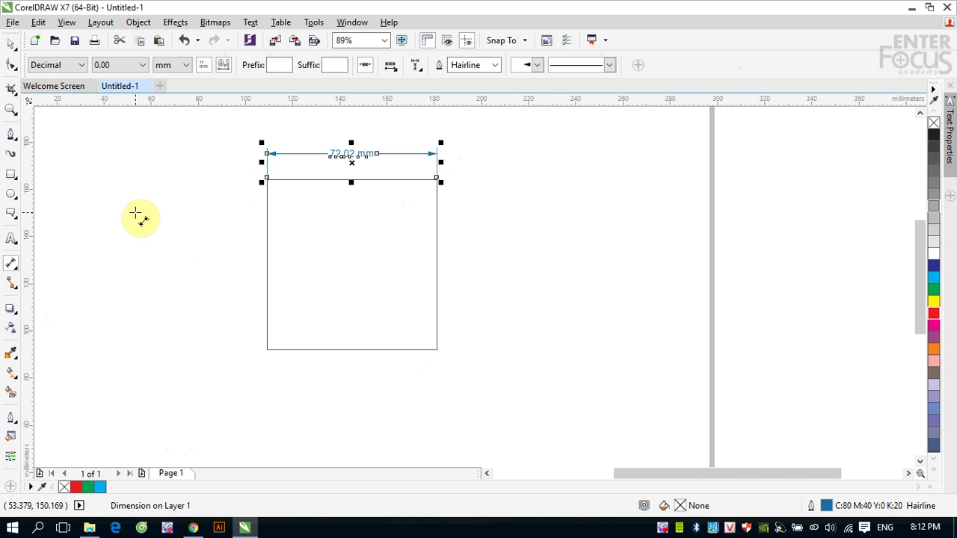
# Try the U.S. Architectural, U.S. Engineering, Fractional and Decimal styles on the width dimension, ending with Fractional.
pyautogui.press('z')
pyautogui.moveTo(235, 132); pyautogui.dragTo(510, 240)
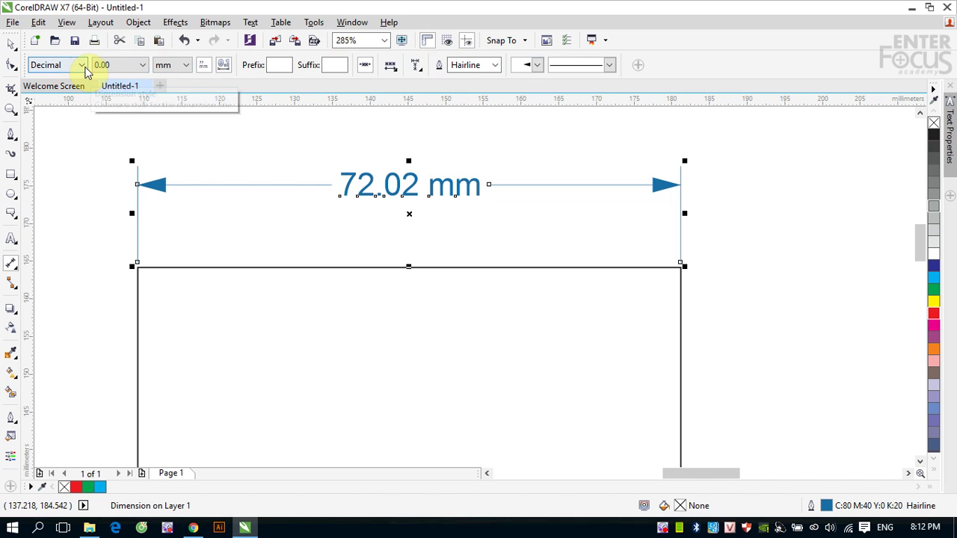
pyautogui.click(82, 65)
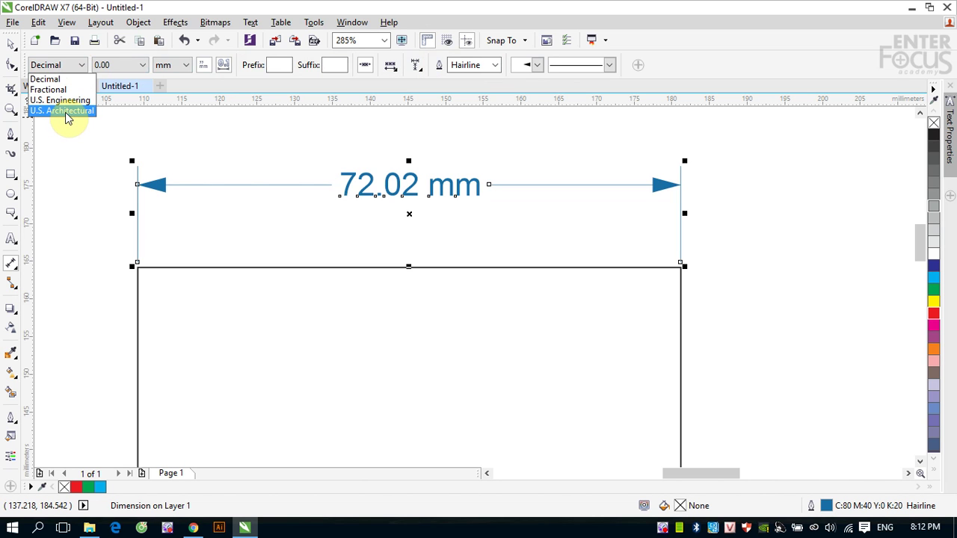
pyautogui.click(68, 111)
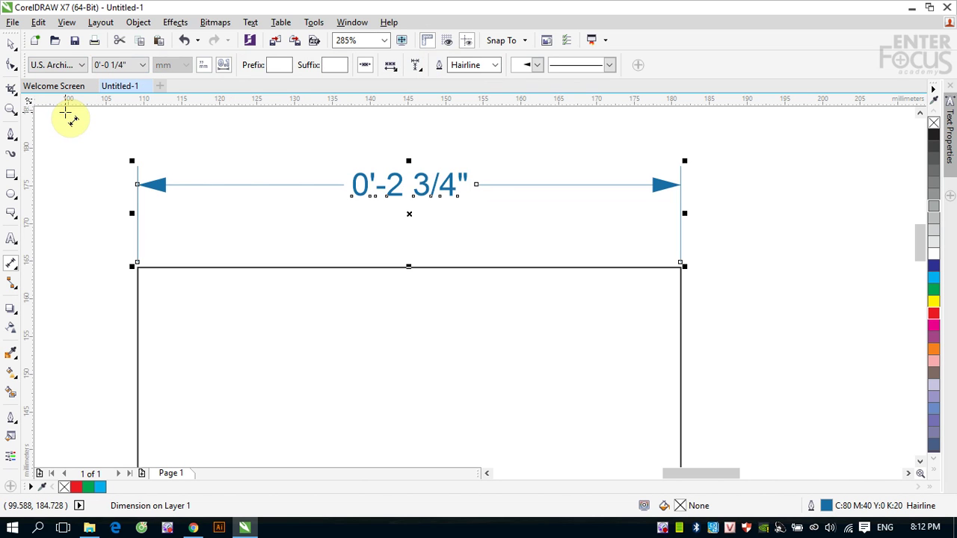
pyautogui.click(79, 65)
pyautogui.click(66, 100)
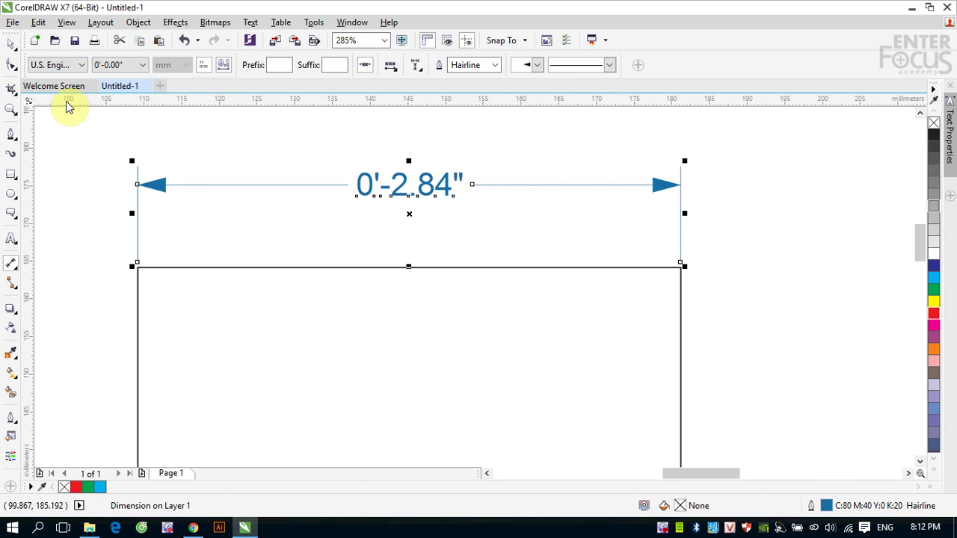
pyautogui.click(84, 66)
pyautogui.click(60, 90)
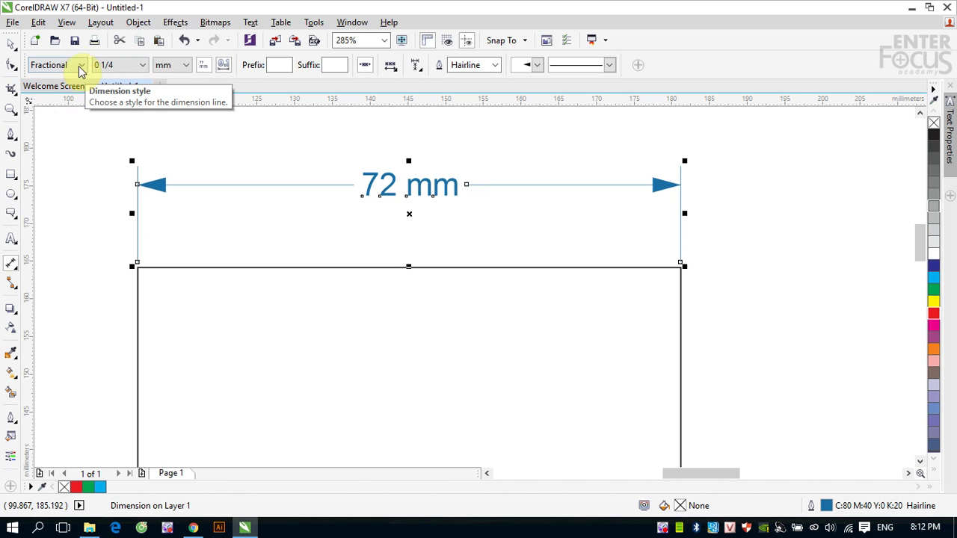
pyautogui.click(82, 66)
pyautogui.click(67, 79)
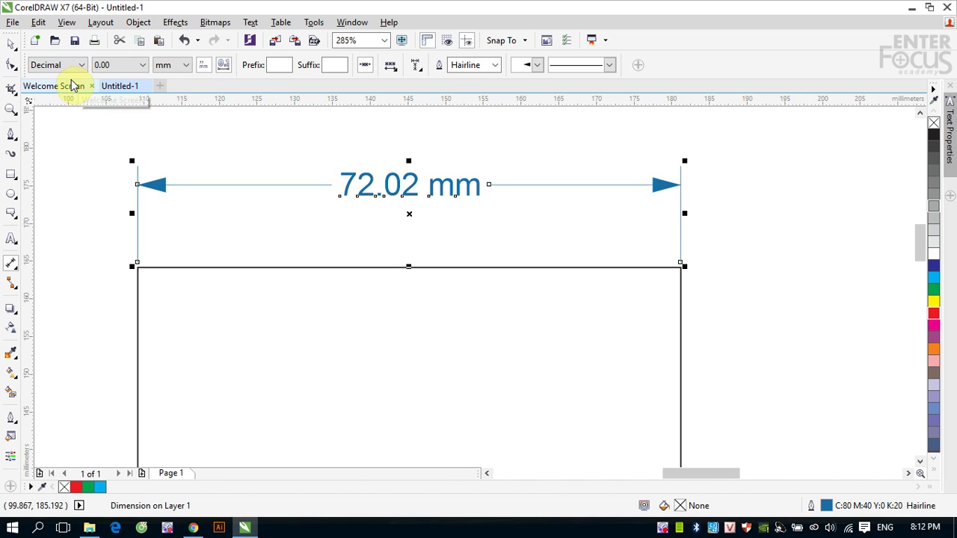
pyautogui.click(82, 66)
pyautogui.click(60, 89)
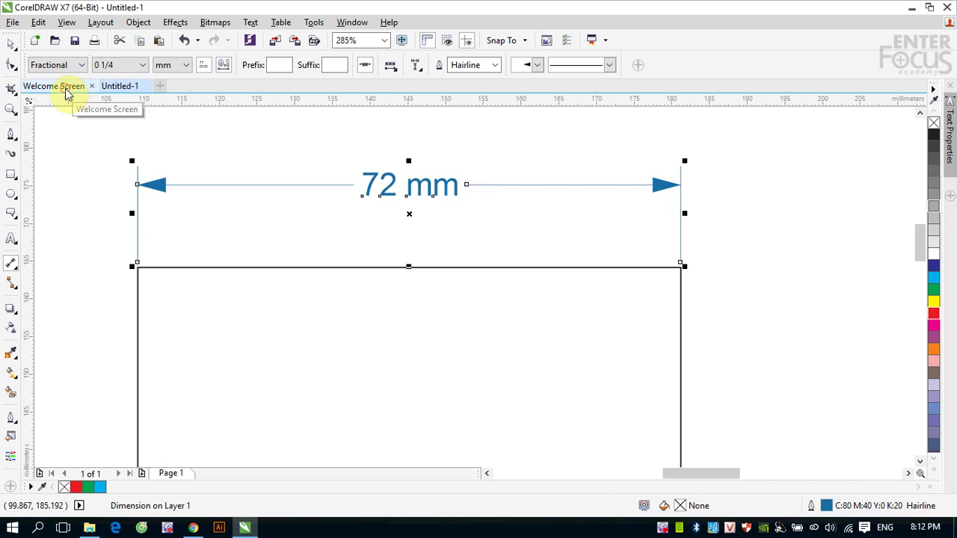
# Try millimeters, picas, in and inches as the width dimension's units, comparing the abbreviated and full inch names.
pyautogui.click(187, 67)
pyautogui.click(176, 121)
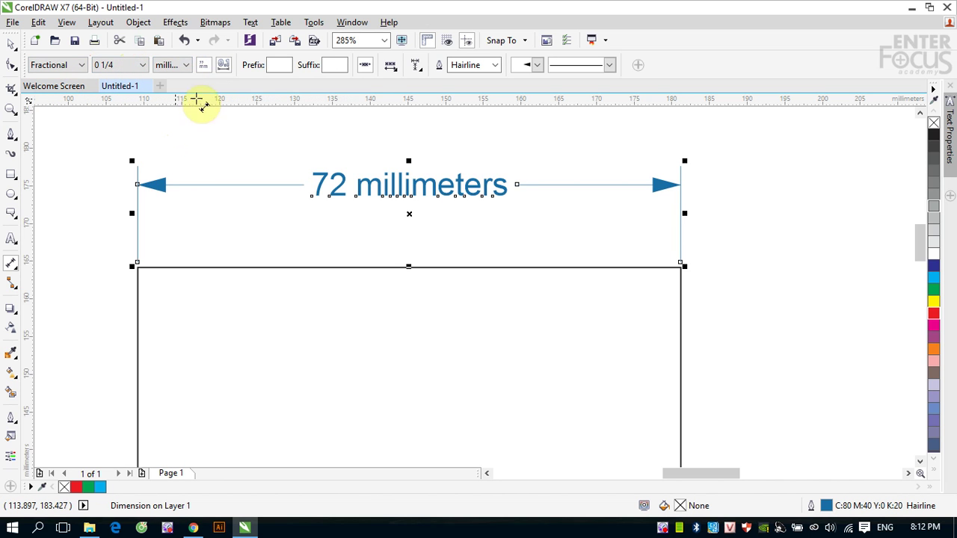
pyautogui.click(184, 66)
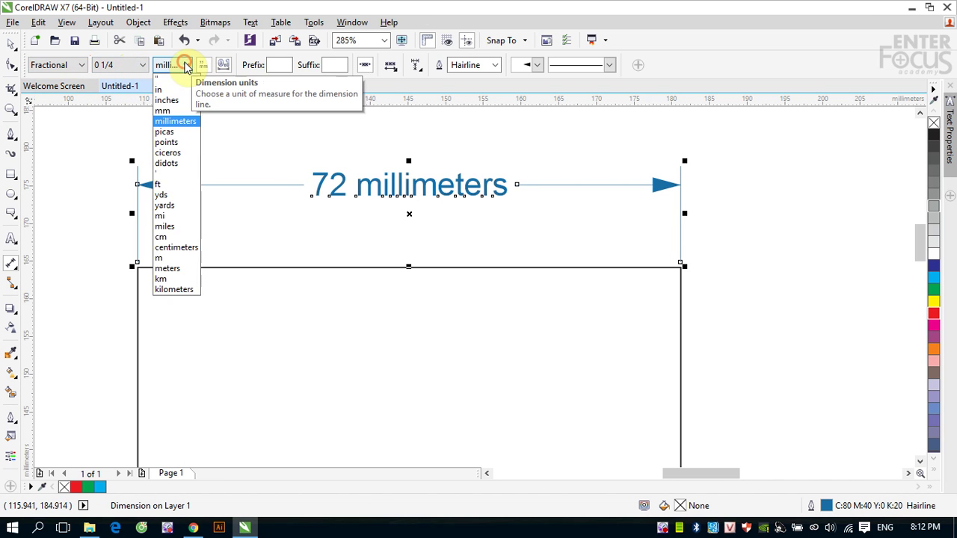
pyautogui.click(172, 132)
pyautogui.click(185, 65)
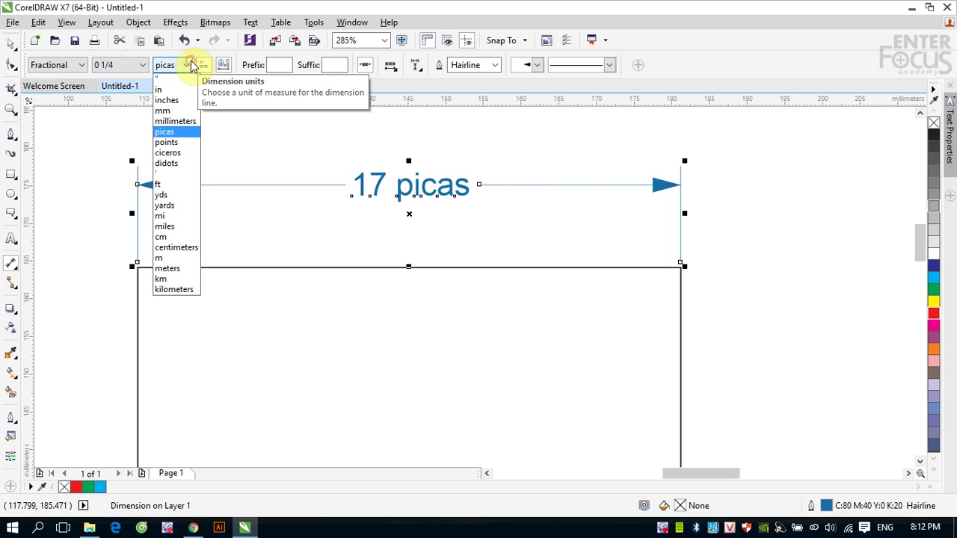
pyautogui.click(172, 91)
pyautogui.click(186, 65)
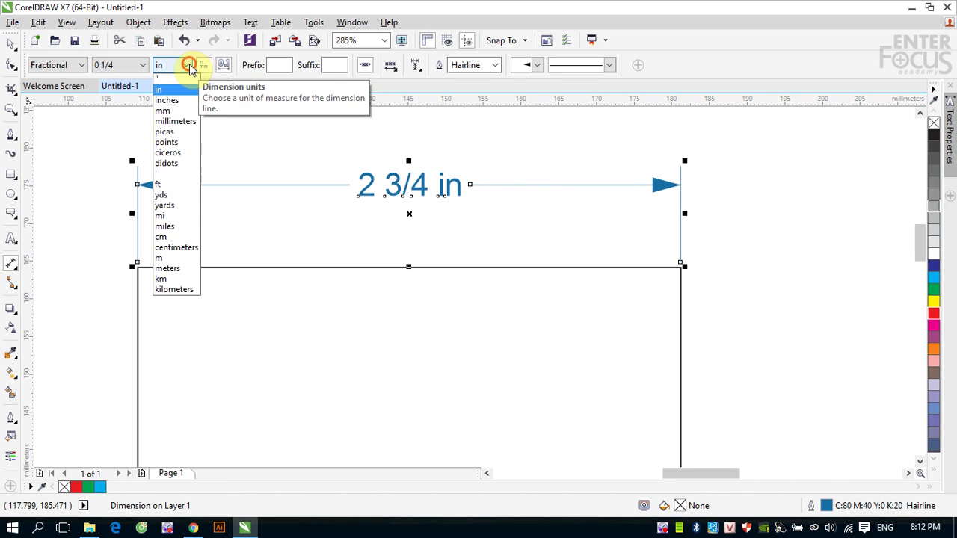
pyautogui.click(174, 100)
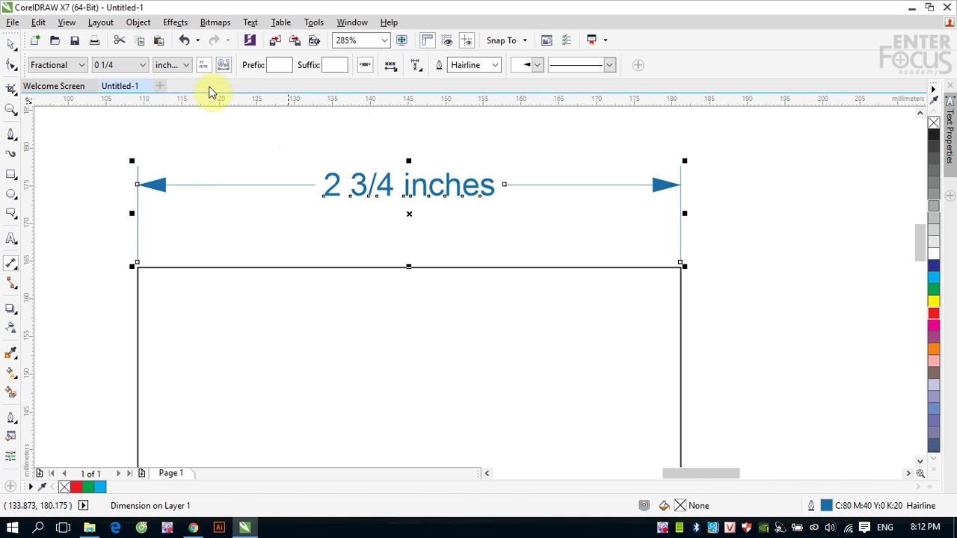
pyautogui.click(186, 65)
pyautogui.click(163, 91)
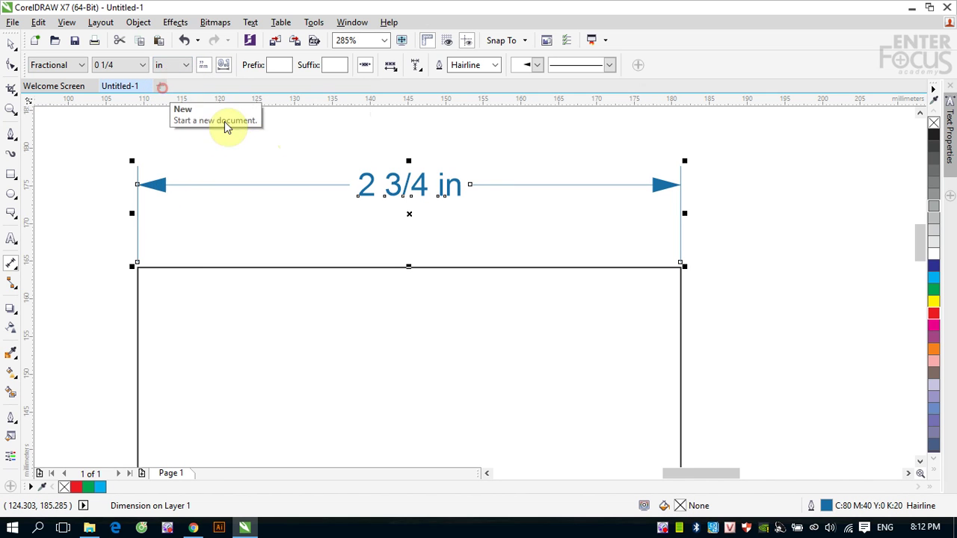
pyautogui.click(185, 65)
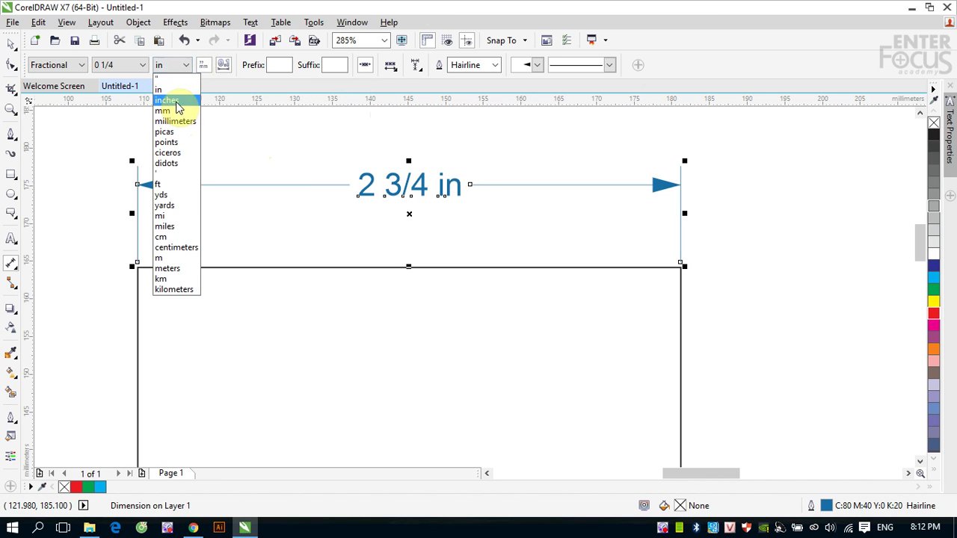
pyautogui.click(174, 100)
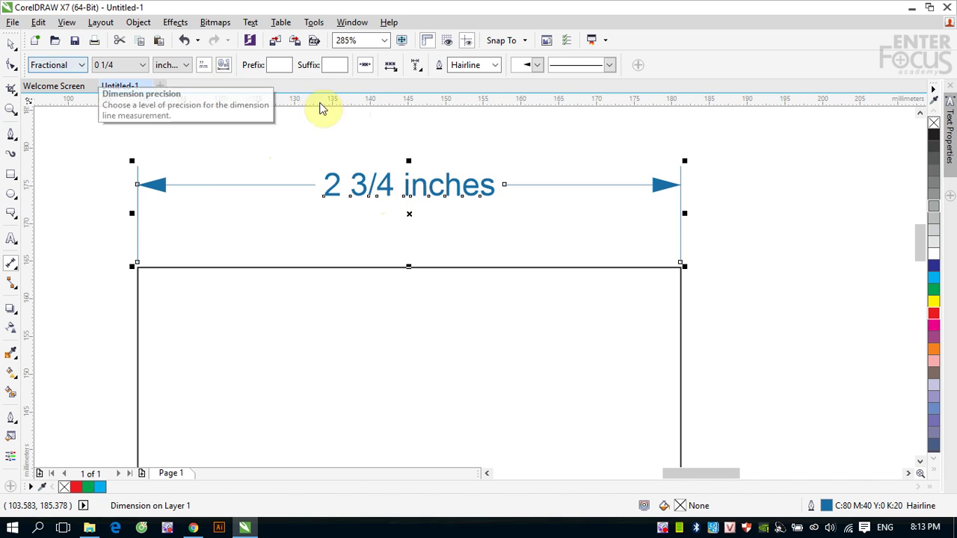
# Look over the dimension's text position options without changing them, and set its units to cm.
pyautogui.click(390, 67)
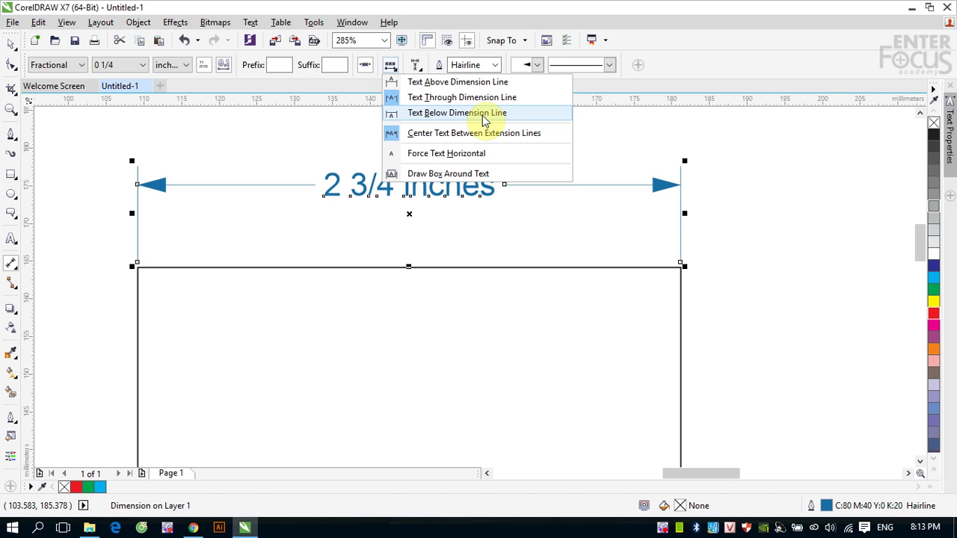
pyautogui.click(181, 65)
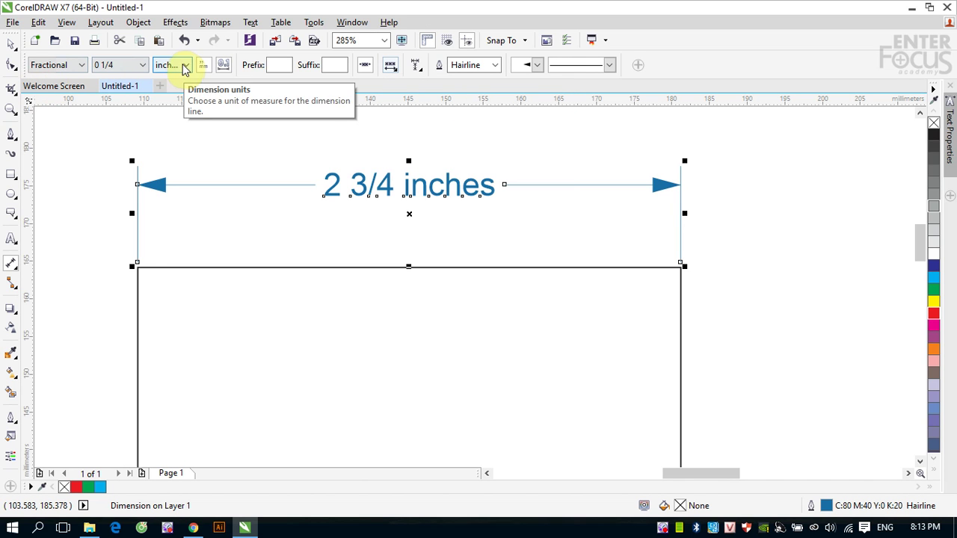
pyautogui.click(185, 65)
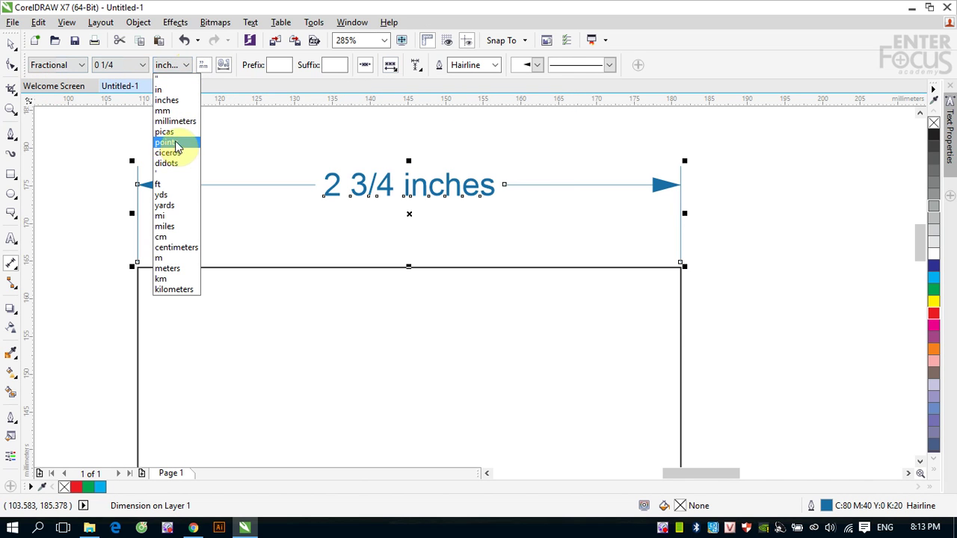
pyautogui.click(169, 238)
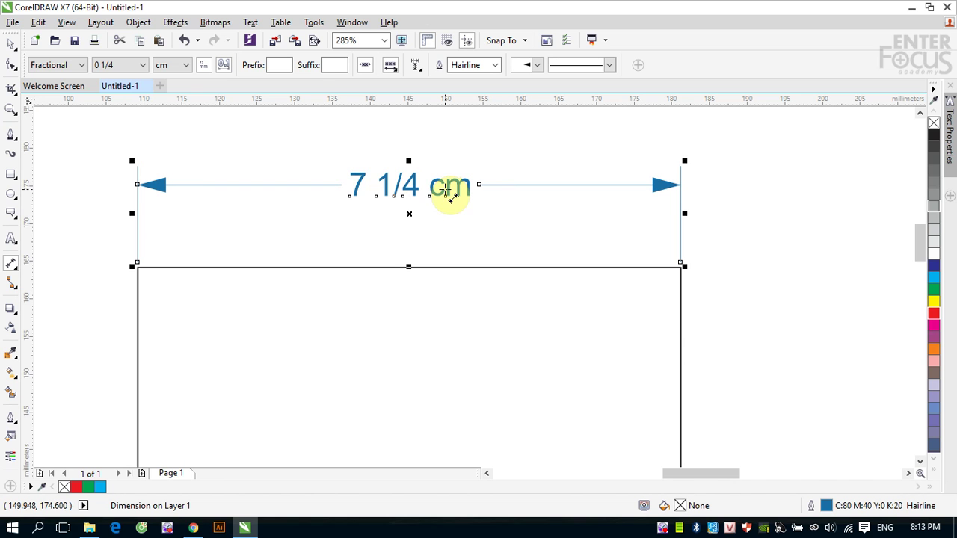
pyautogui.click(12, 44)
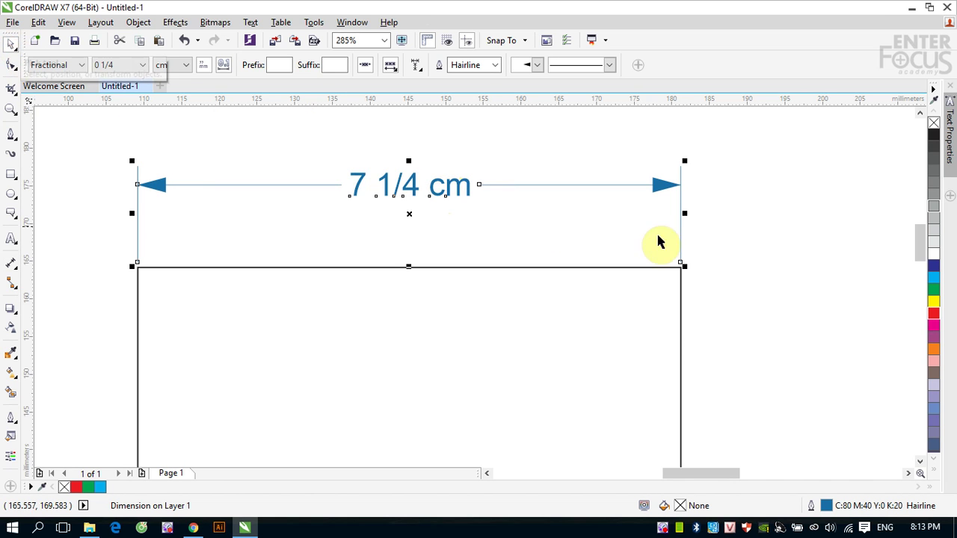
# Draw an open angle beside the page with the Pen tool: a straight vertical line joined to a rising diagonal, about 202 by 205 mm overall.
pyautogui.scroll(-6, 784, 257)
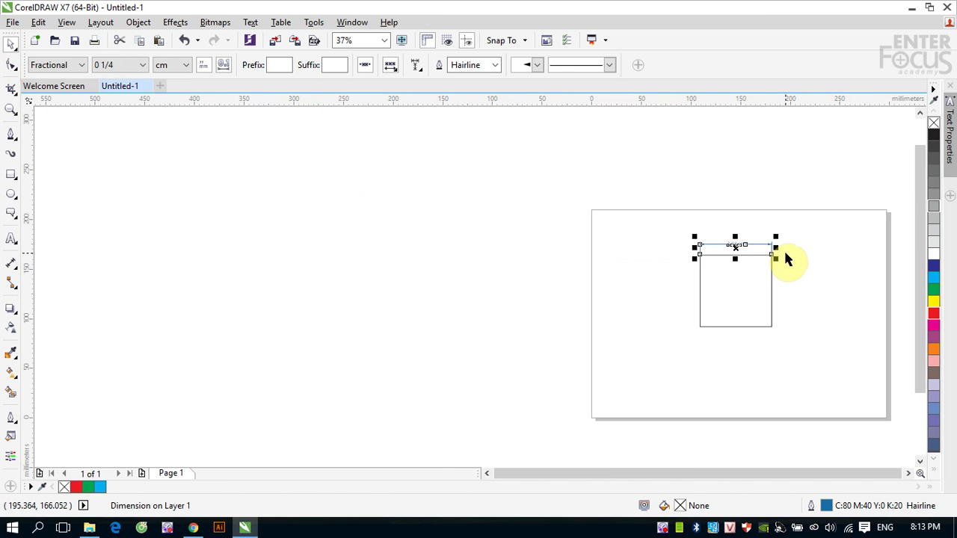
pyautogui.click(16, 267)
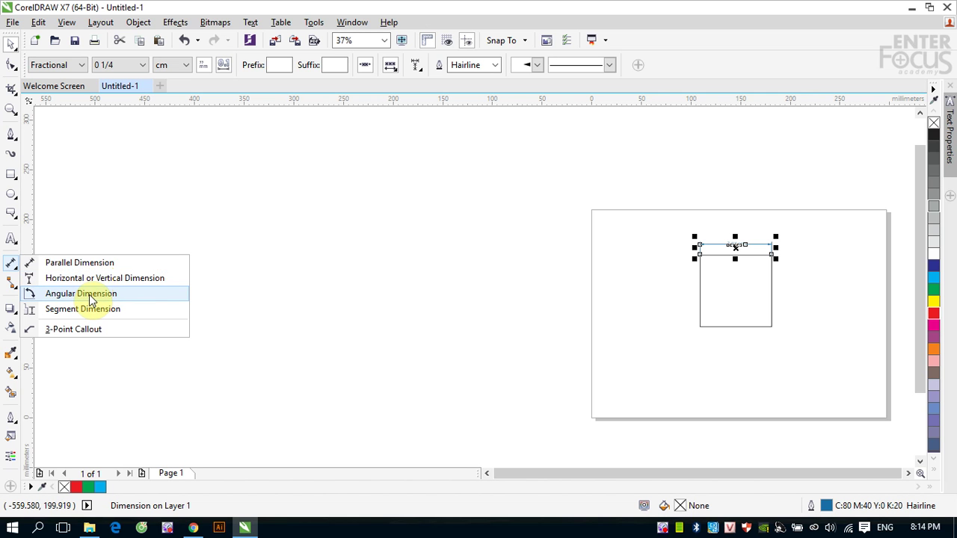
pyautogui.click(10, 135)
pyautogui.click(52, 135)
pyautogui.click(243, 190)
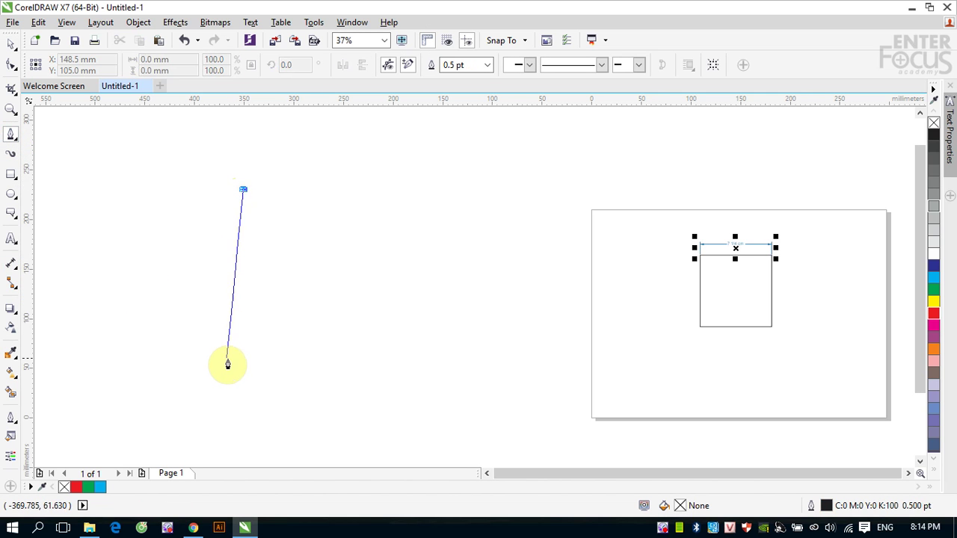
pyautogui.click(228, 381)
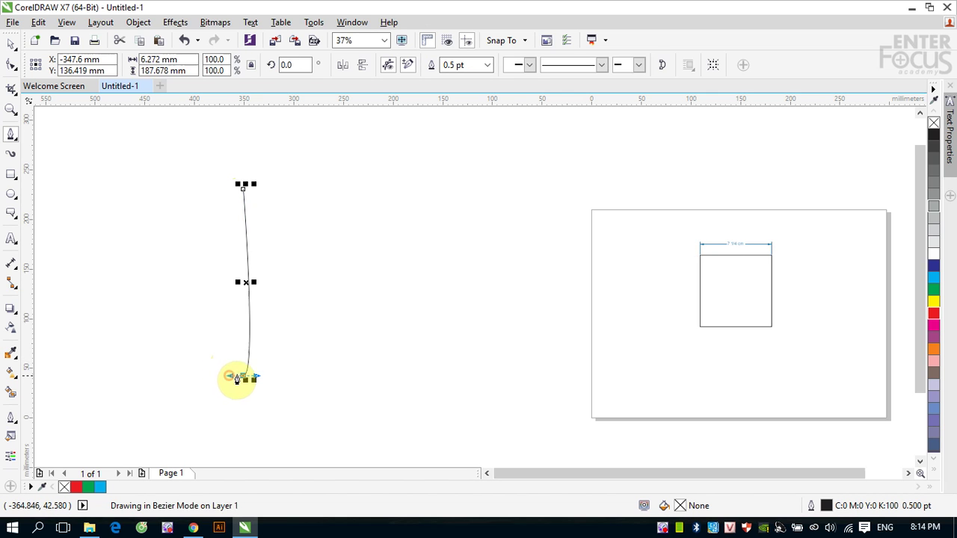
pyautogui.hotkey('ctrl', 'z')
pyautogui.click(249, 173)
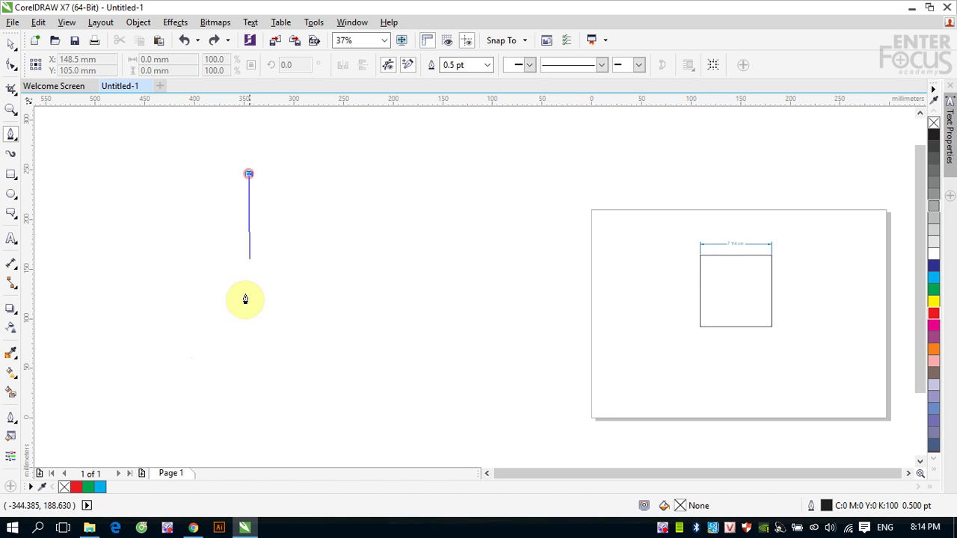
pyautogui.click(249, 383)
pyautogui.click(249, 380)
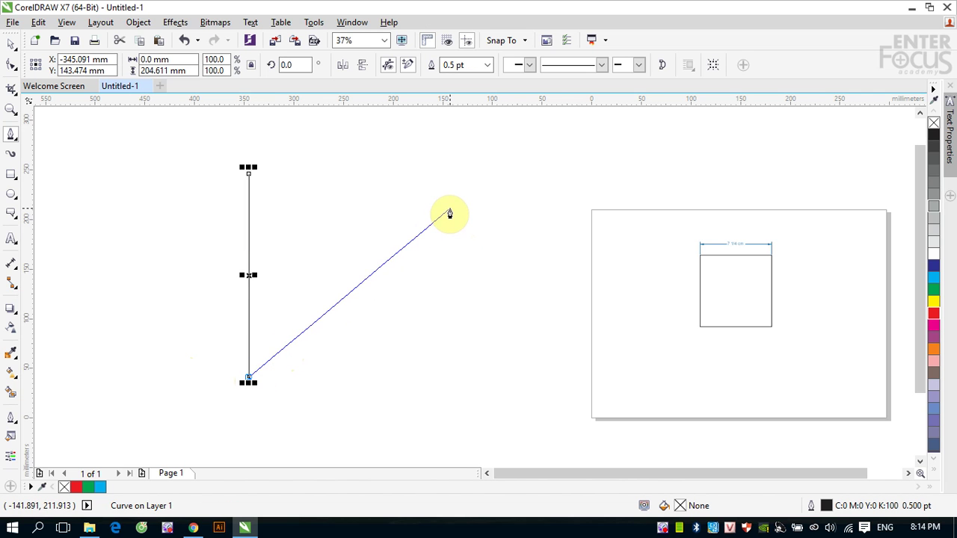
pyautogui.click(449, 210)
pyautogui.click(12, 44)
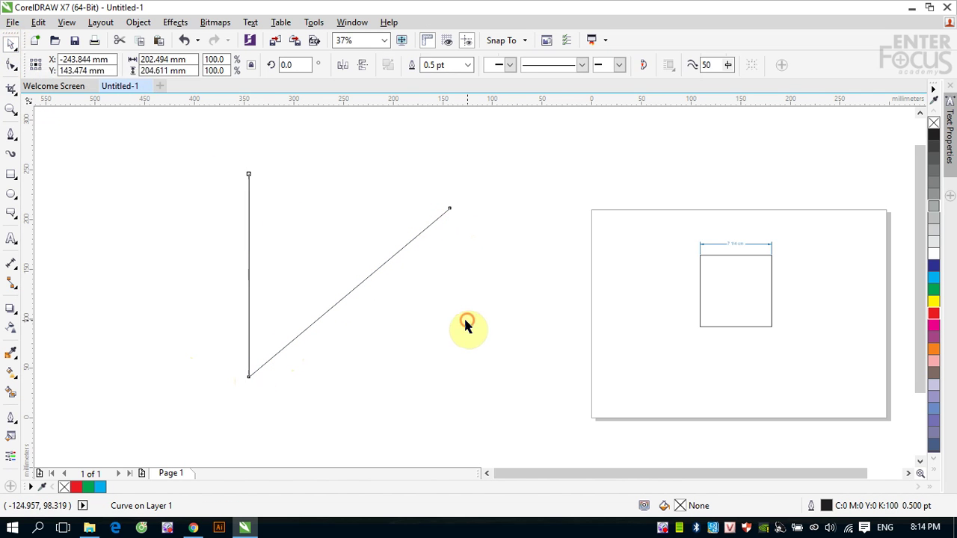
# Add an angular dimension between the vertical and diagonal lines, with its arc placed inside the angle near the vertex.
pyautogui.click(465, 323)
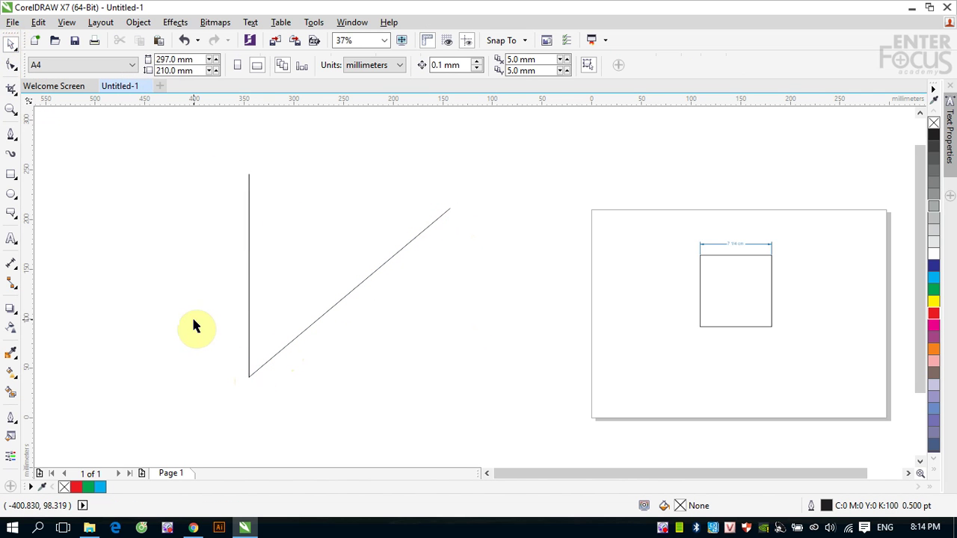
pyautogui.click(249, 278)
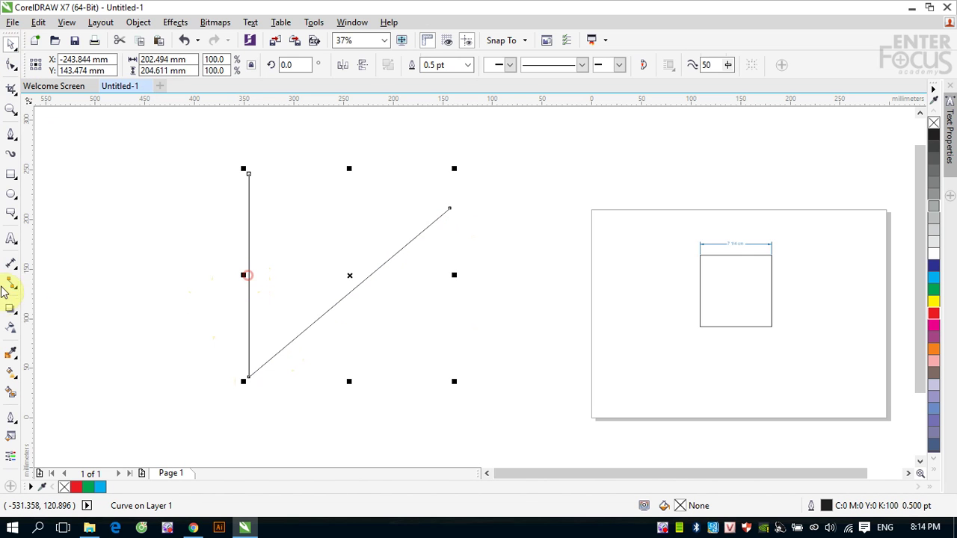
pyautogui.click(10, 267)
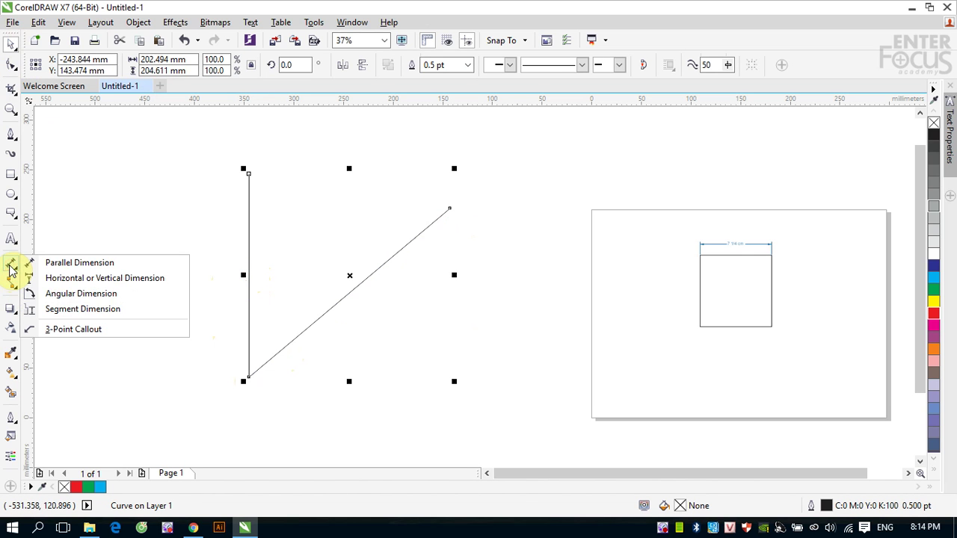
pyautogui.click(79, 292)
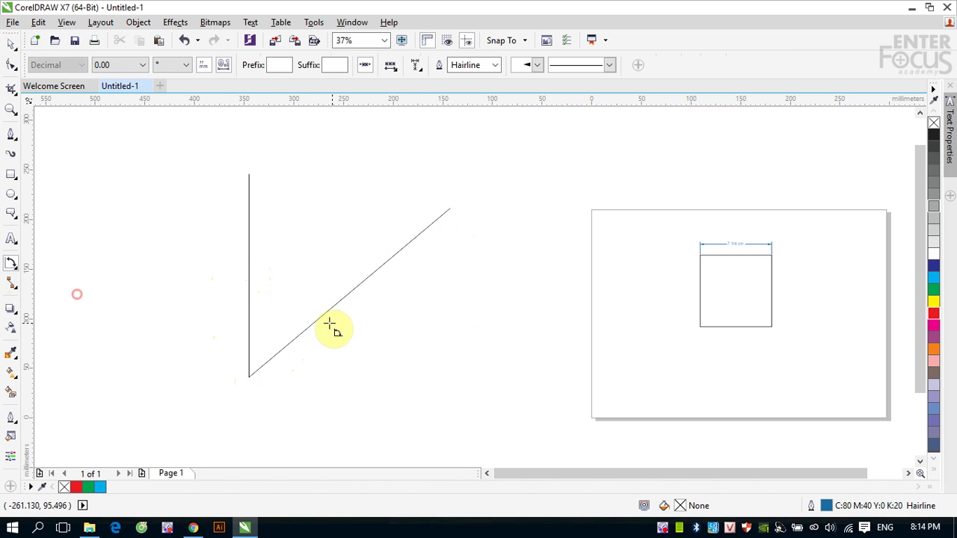
pyautogui.click(252, 383)
pyautogui.click(300, 336)
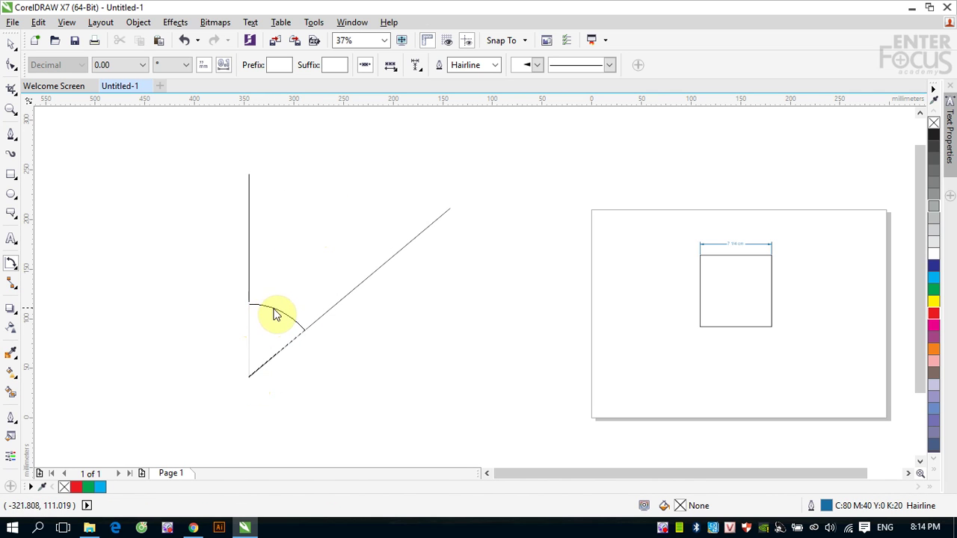
pyautogui.click(278, 313)
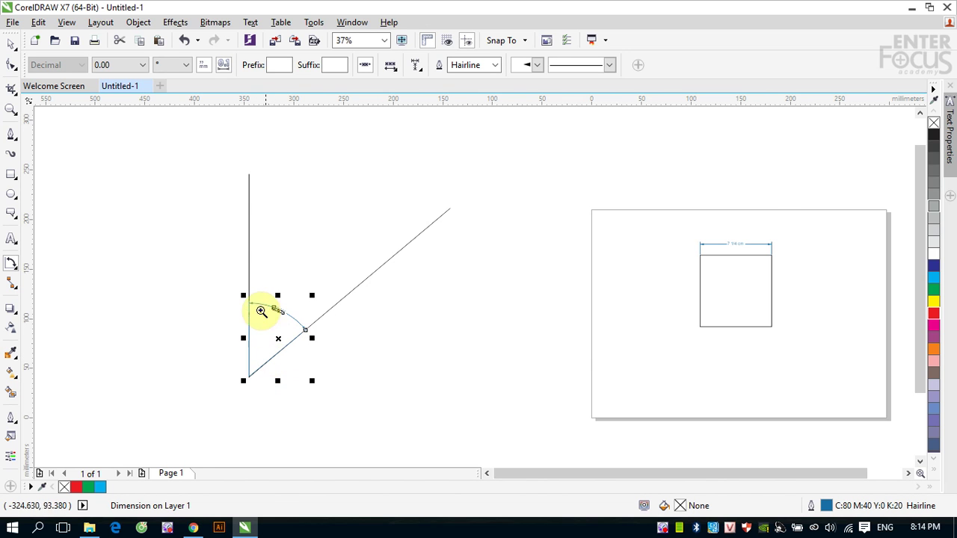
pyautogui.hotkey('shift', 'F2')
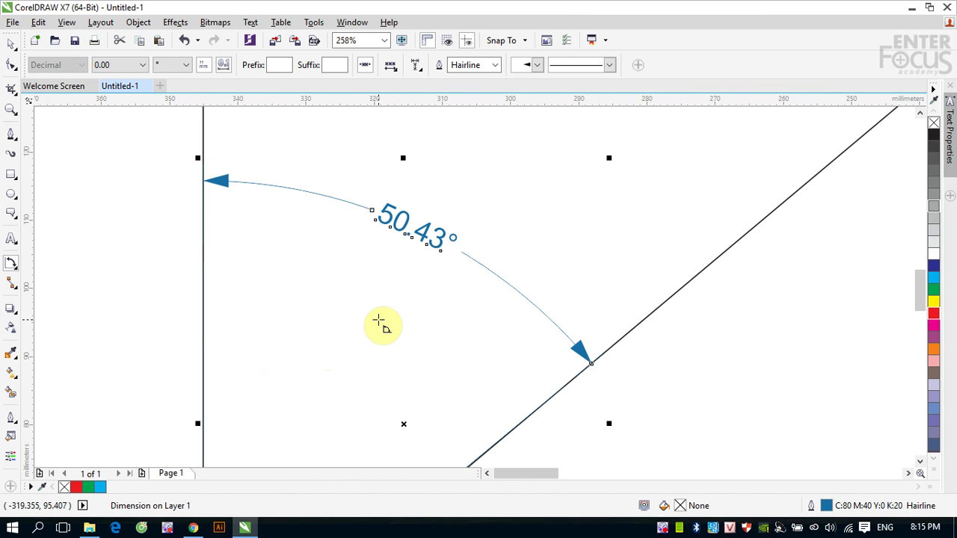
# Draw a square about 54 mm wide below the diagonal line and place a copy about 32 mm right and 33 mm up.
pyautogui.scroll(-4, 379, 324)
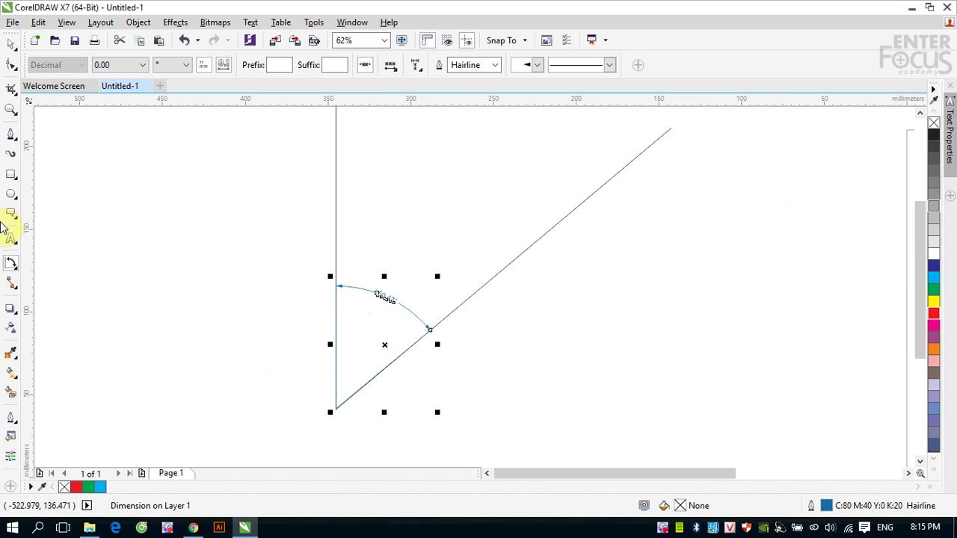
pyautogui.click(11, 174)
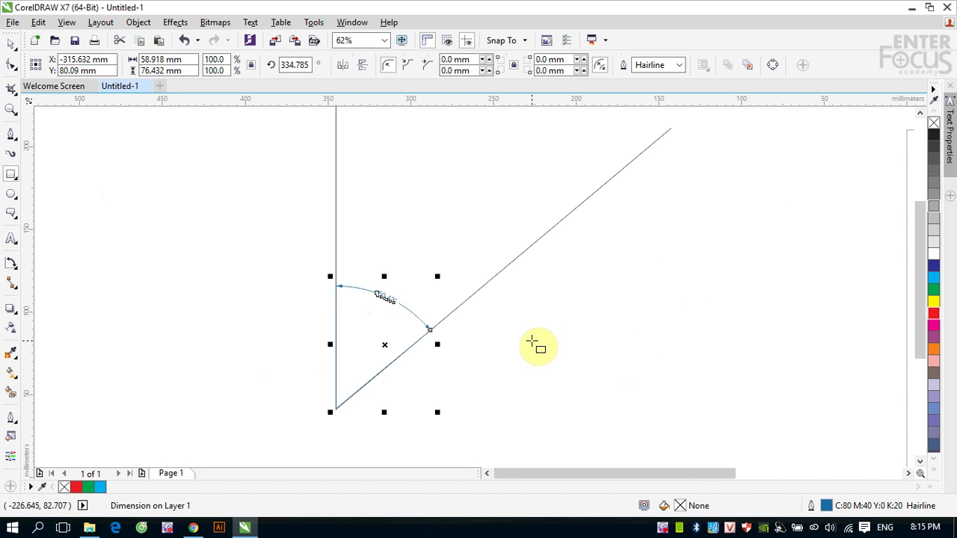
pyautogui.moveTo(539, 339)
pyautogui.mouseDown()
pyautogui.moveTo(583, 405)
pyautogui.moveTo(619, 428)
pyautogui.mouseUp()
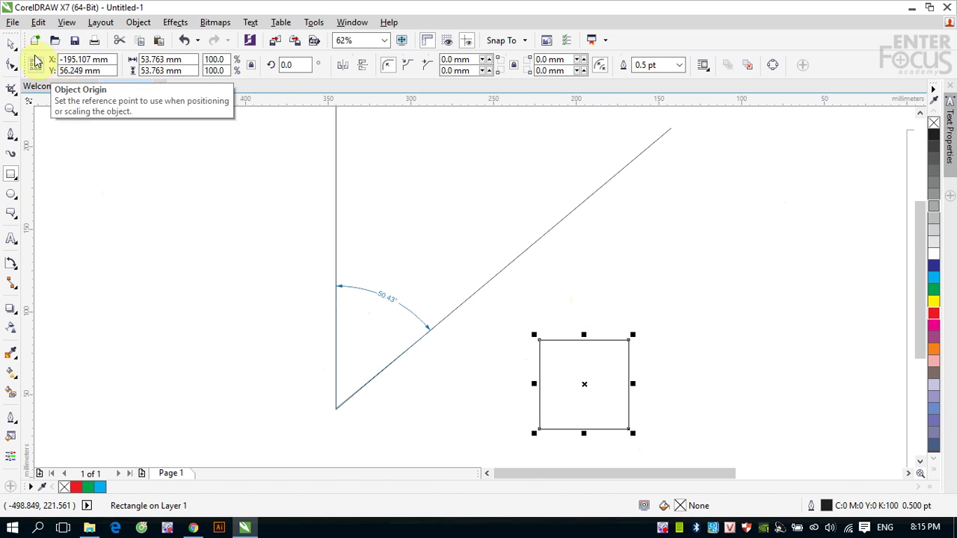
pyautogui.click(12, 43)
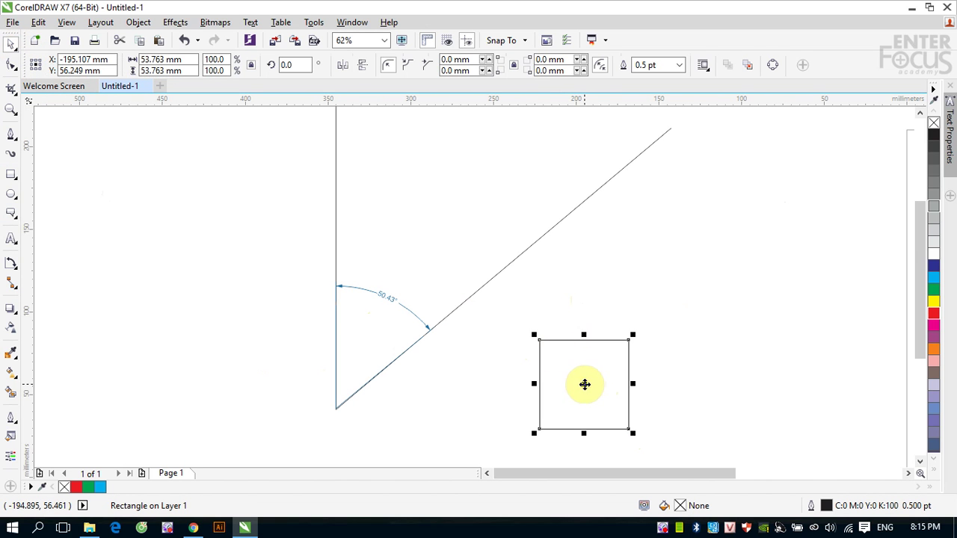
pyautogui.moveTo(583, 384); pyautogui.dragTo(637, 329)
pyautogui.click(636, 335)
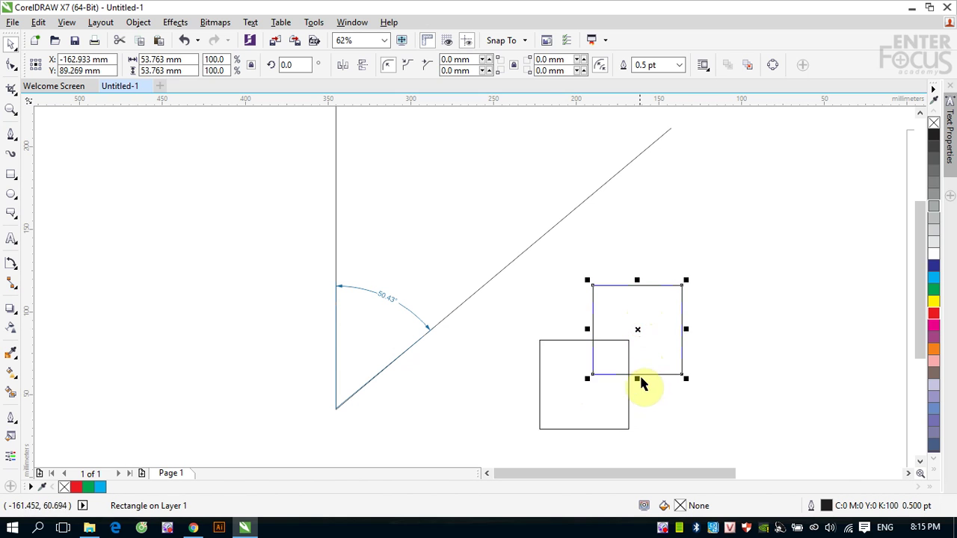
# Stretch the copied square down to the first square's base, about 87 mm tall, and weld both into one stepped shape.
pyautogui.moveTo(637, 374); pyautogui.dragTo(637, 431)
pyautogui.moveTo(527, 274); pyautogui.dragTo(714, 450)
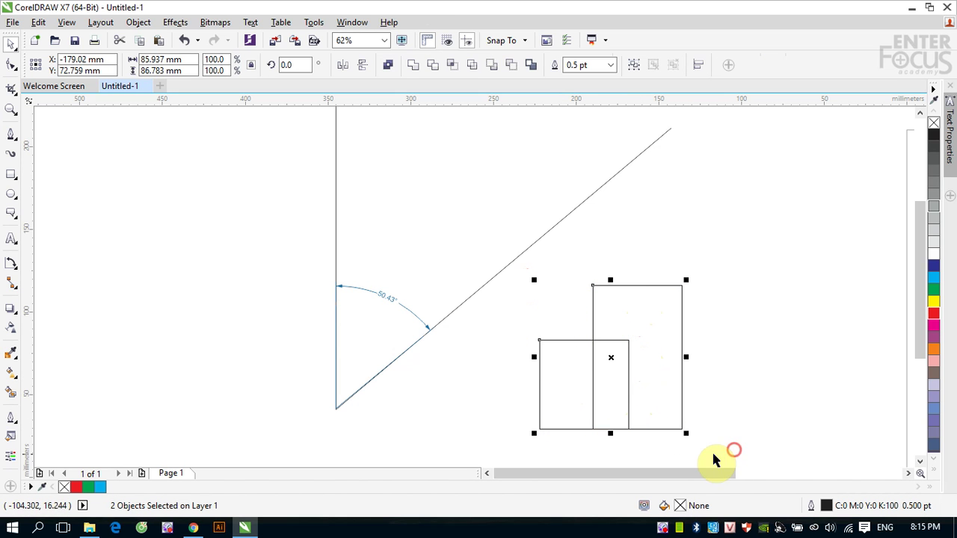
pyautogui.click(413, 65)
pyautogui.click(743, 254)
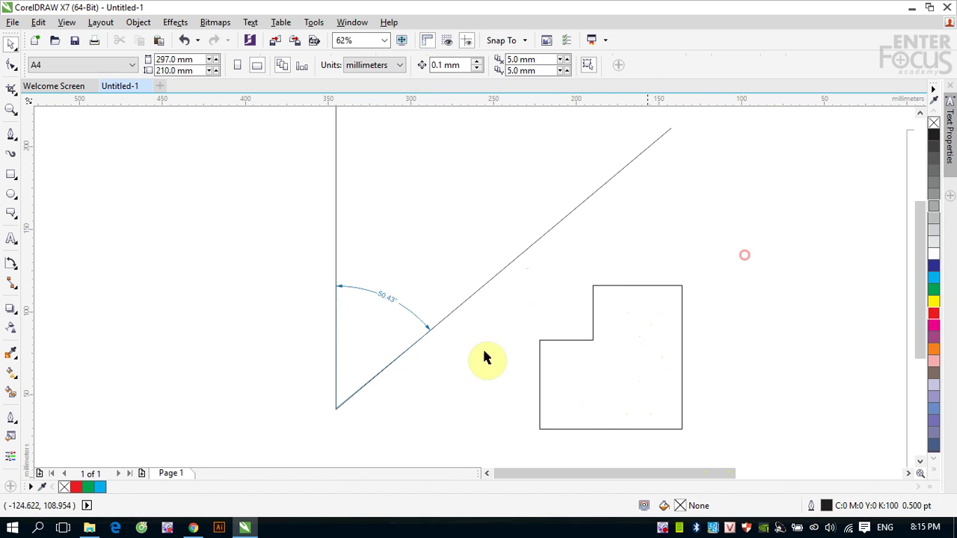
# Add a segment dimension for the stepped shape's top edge, with the dimension line inside the shape near its base.
pyautogui.click(9, 264)
pyautogui.click(62, 309)
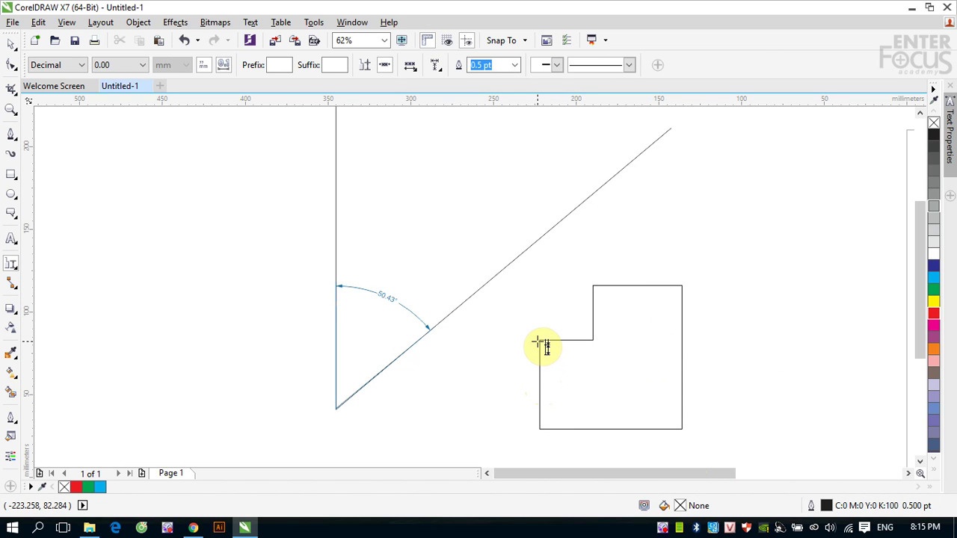
pyautogui.moveTo(540, 341); pyautogui.dragTo(581, 352)
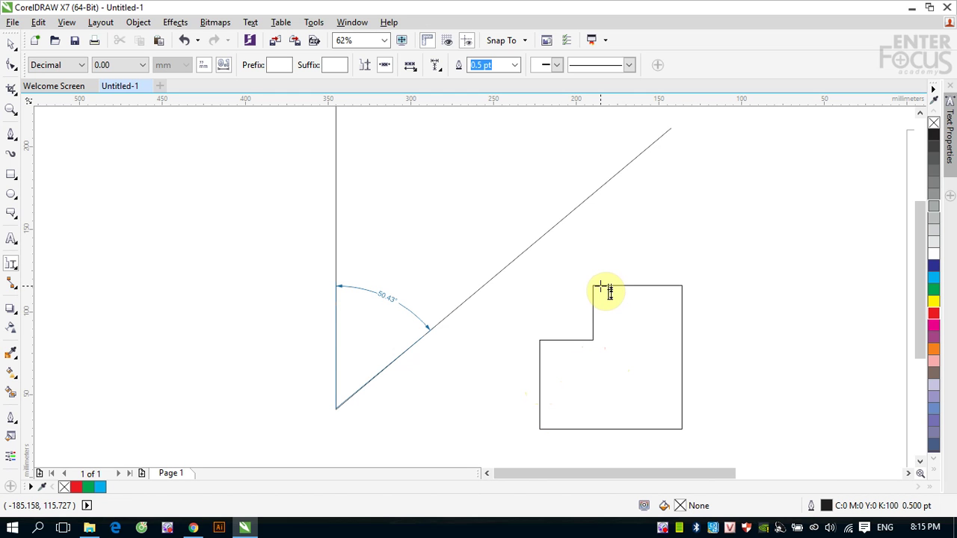
pyautogui.moveTo(600, 285); pyautogui.dragTo(621, 394)
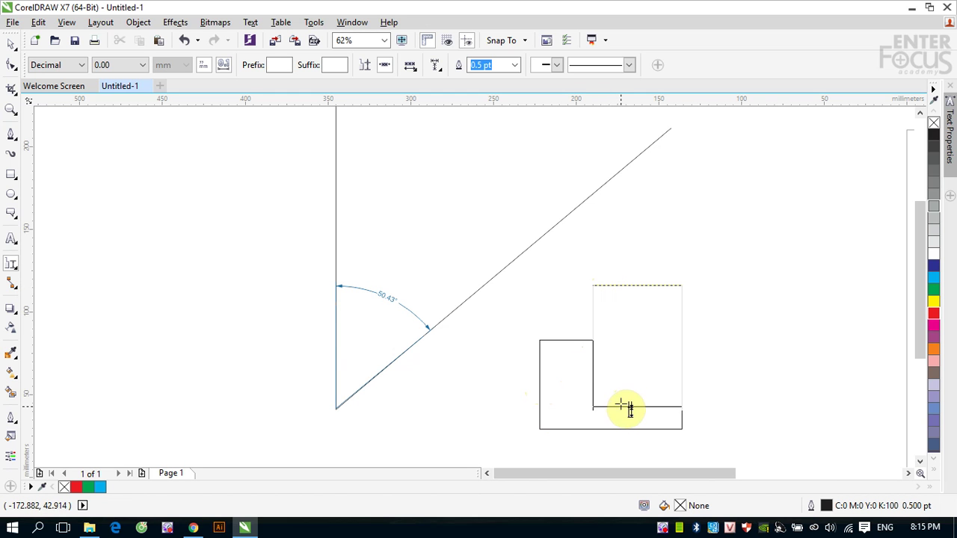
pyautogui.click(625, 399)
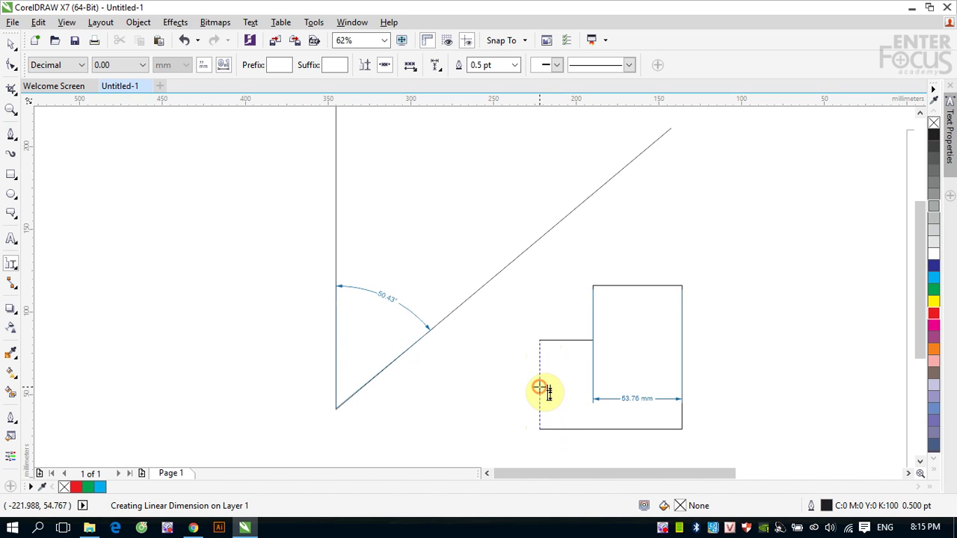
# Add segment dimensions for the stepped shape's left edge and again for its top edge, this one level with the notch.
pyautogui.moveTo(543, 391); pyautogui.dragTo(573, 386)
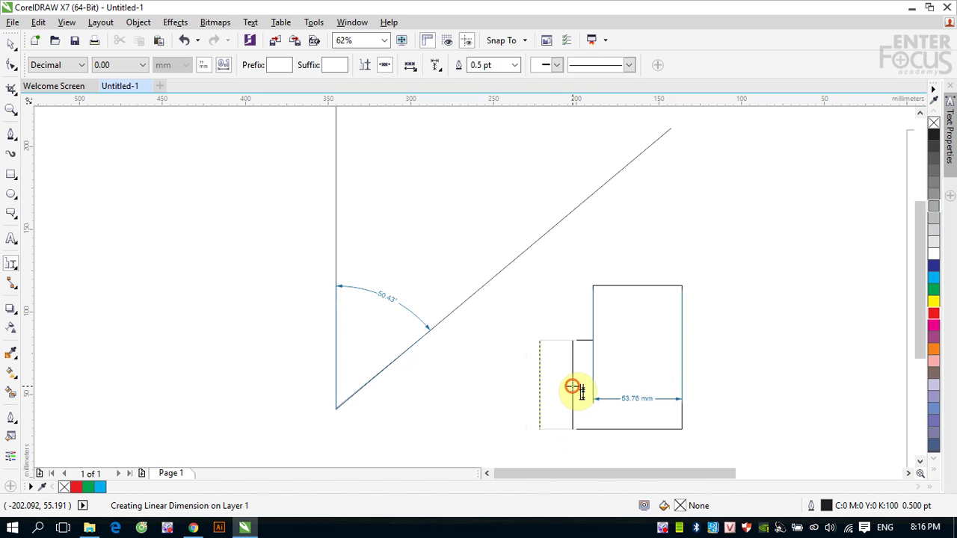
pyautogui.click(573, 387)
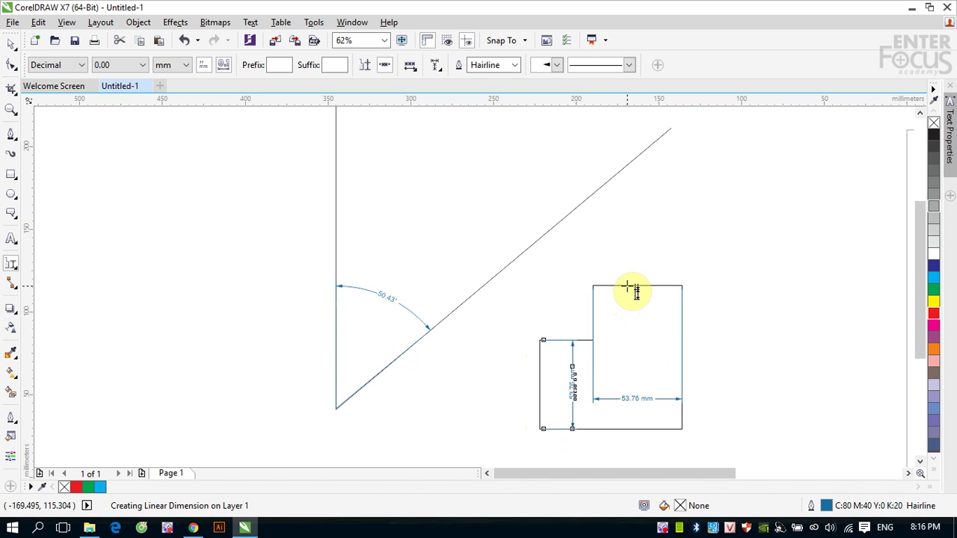
pyautogui.moveTo(627, 287); pyautogui.dragTo(639, 342)
pyautogui.click(639, 341)
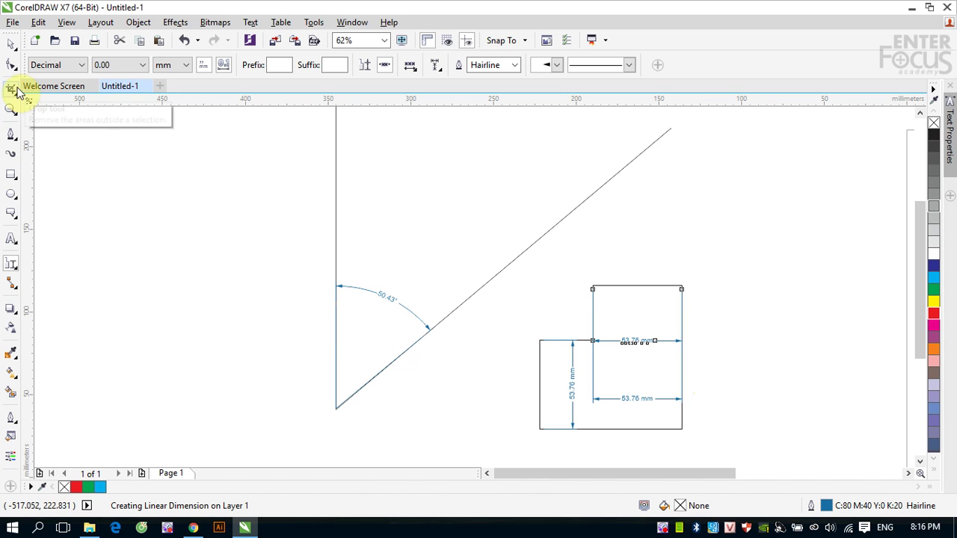
# Delete the stepped shape together with all its segment dimensions.
pyautogui.click(11, 43)
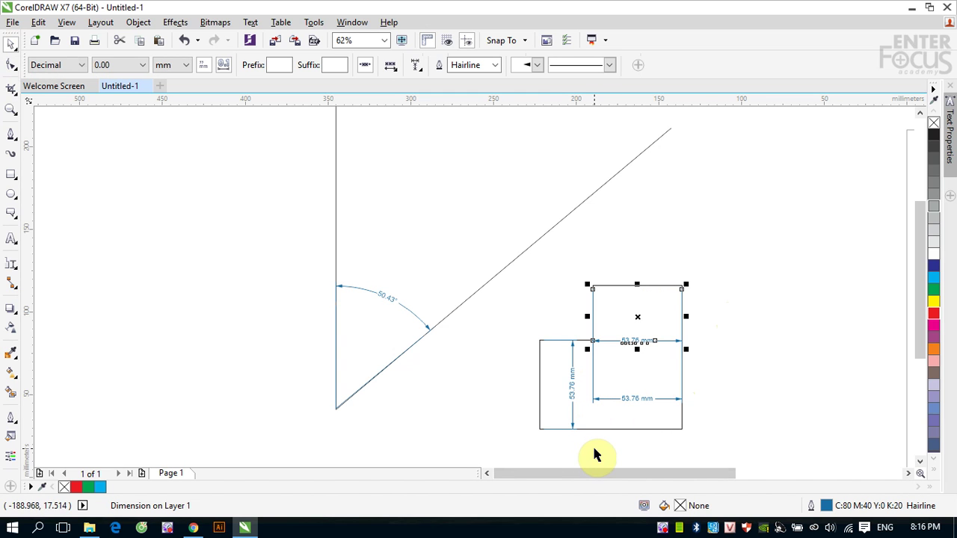
pyautogui.moveTo(525, 270); pyautogui.dragTo(702, 447)
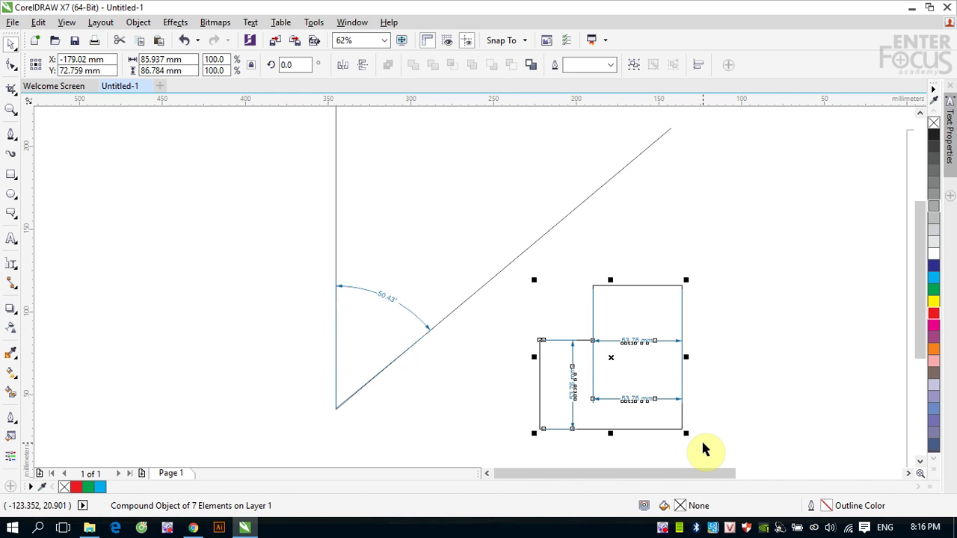
pyautogui.press('Delete')
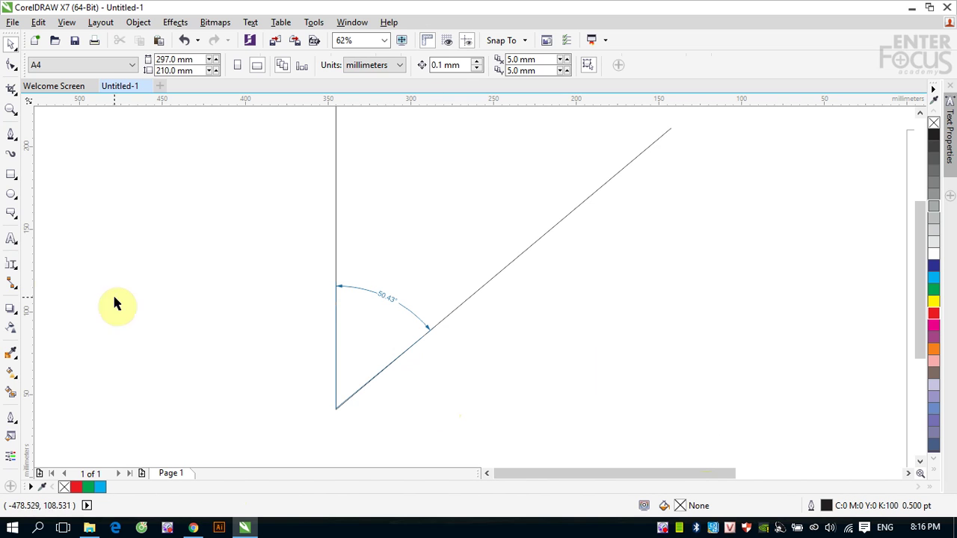
pyautogui.click(10, 267)
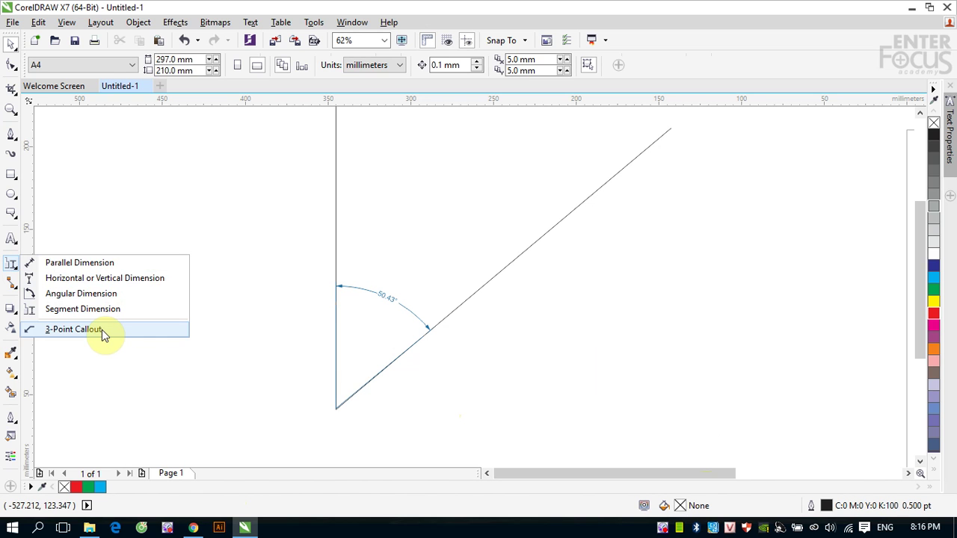
pyautogui.click(11, 177)
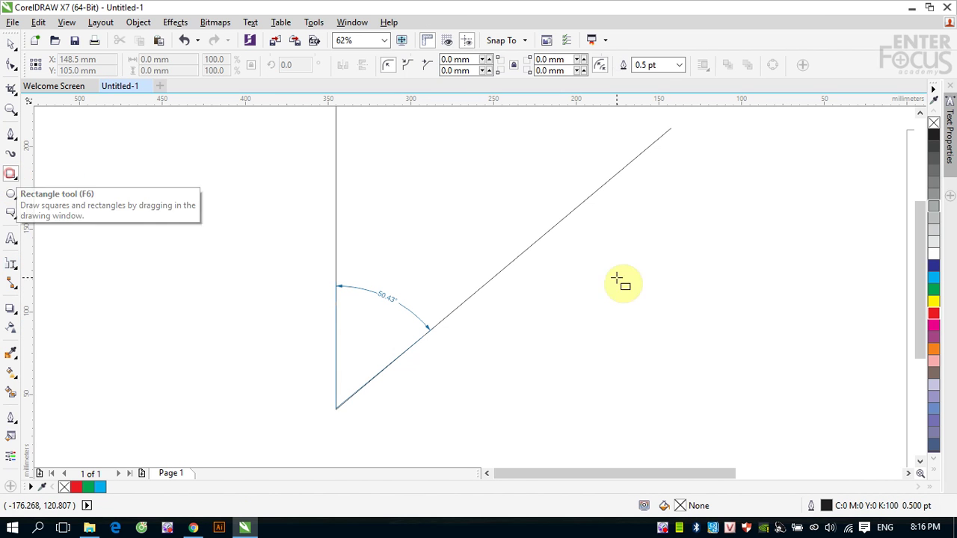
pyautogui.click(10, 44)
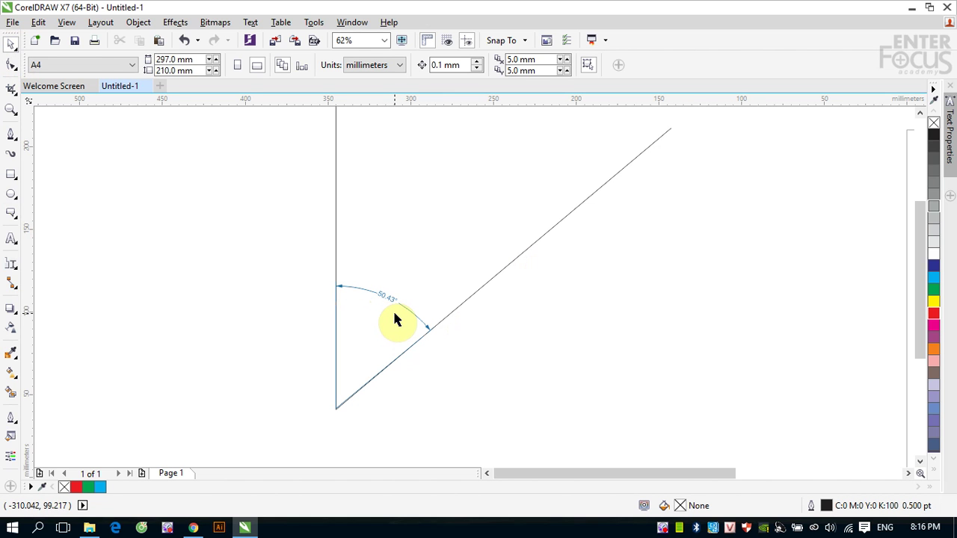
# Add a 3-point callout from the angle arc's end on the diagonal, about 182 by 44 mm, reading "ftyftyfuuygg", and select its text.
pyautogui.click(14, 269)
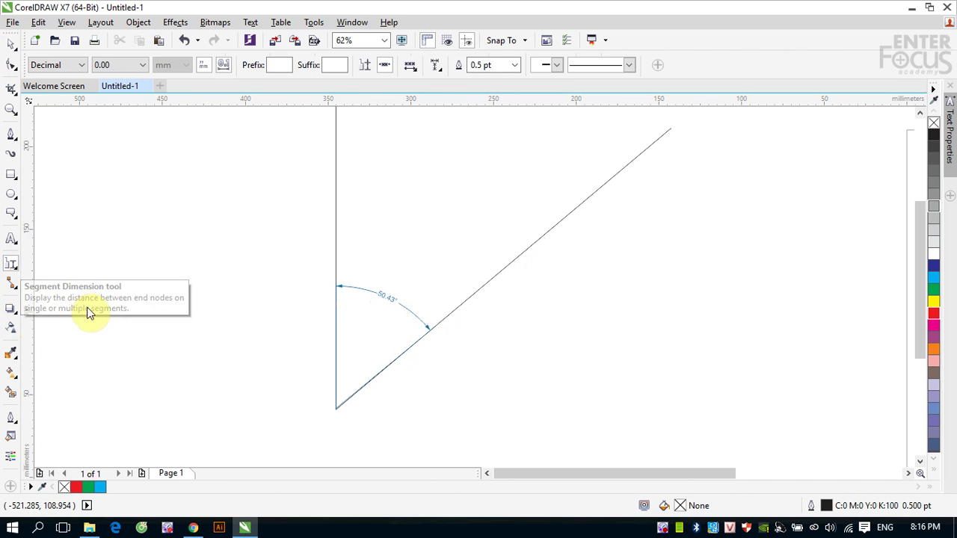
pyautogui.click(9, 267)
pyautogui.click(64, 329)
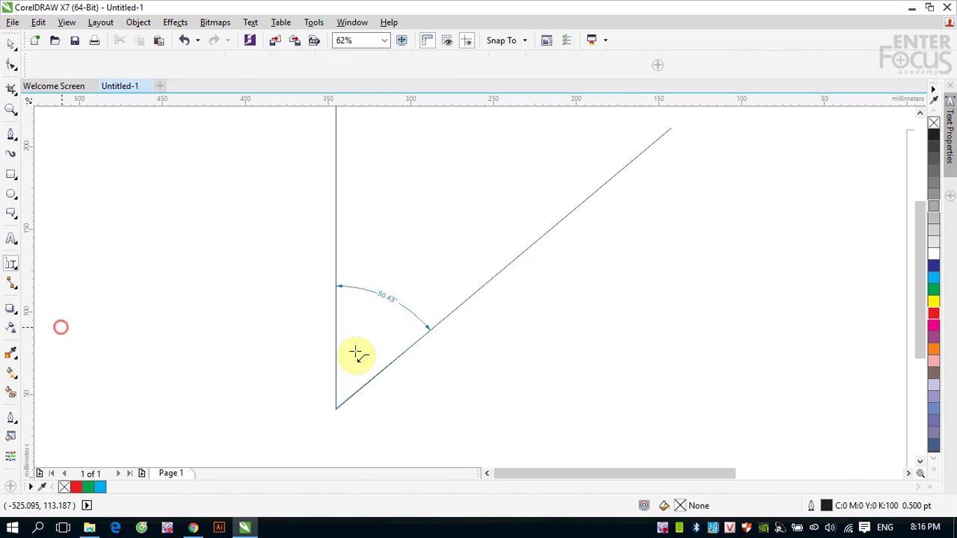
pyautogui.click(438, 330)
pyautogui.moveTo(438, 331); pyautogui.dragTo(600, 258)
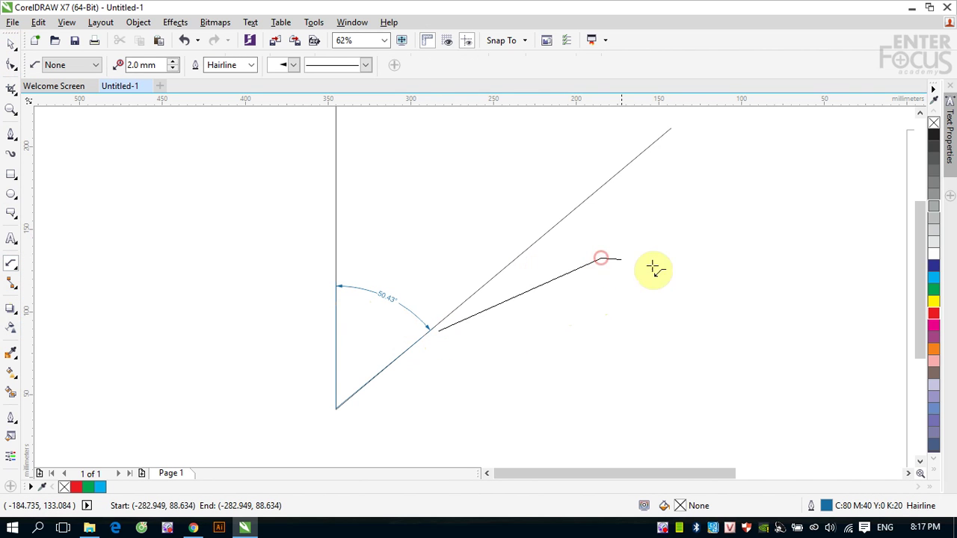
pyautogui.click(737, 258)
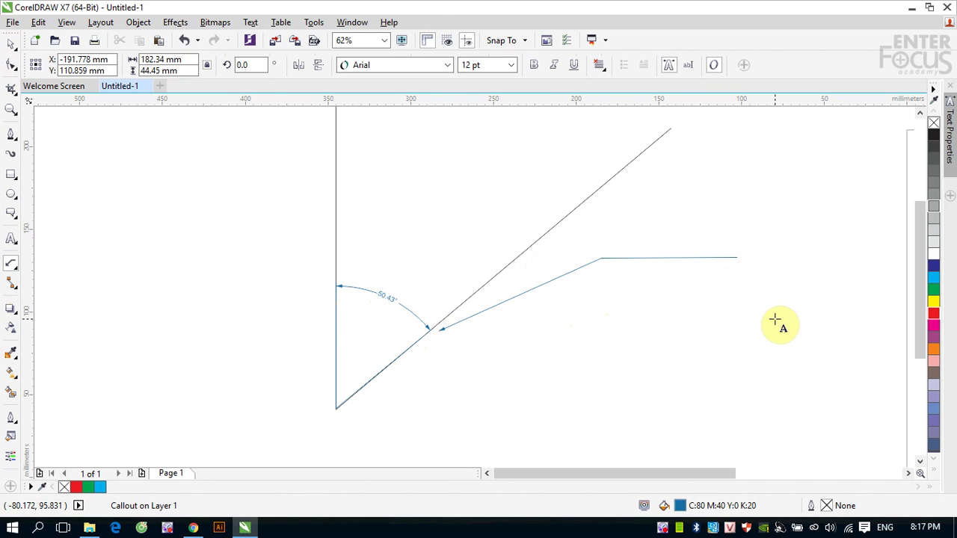
pyautogui.write('ftyftyfuygg')
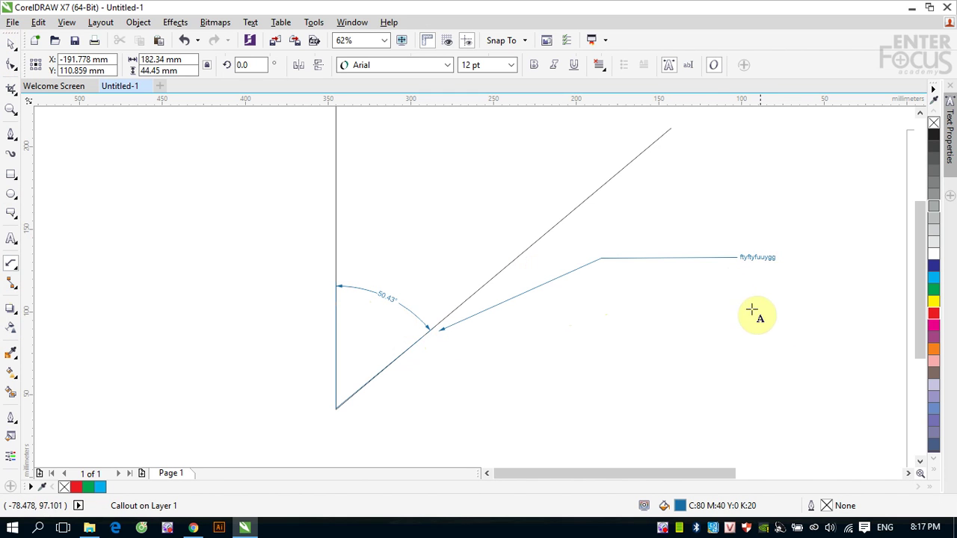
pyautogui.press('Escape')
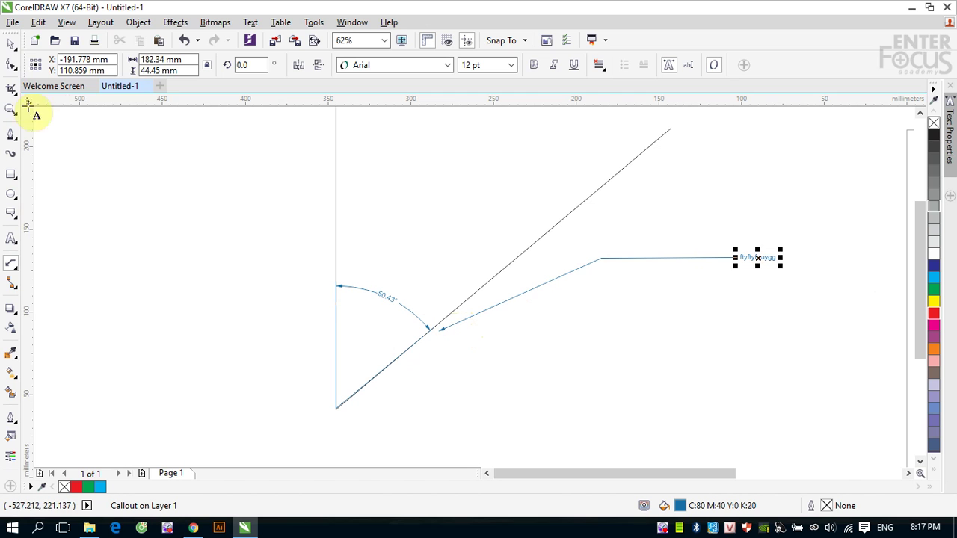
pyautogui.click(11, 45)
pyautogui.click(745, 264)
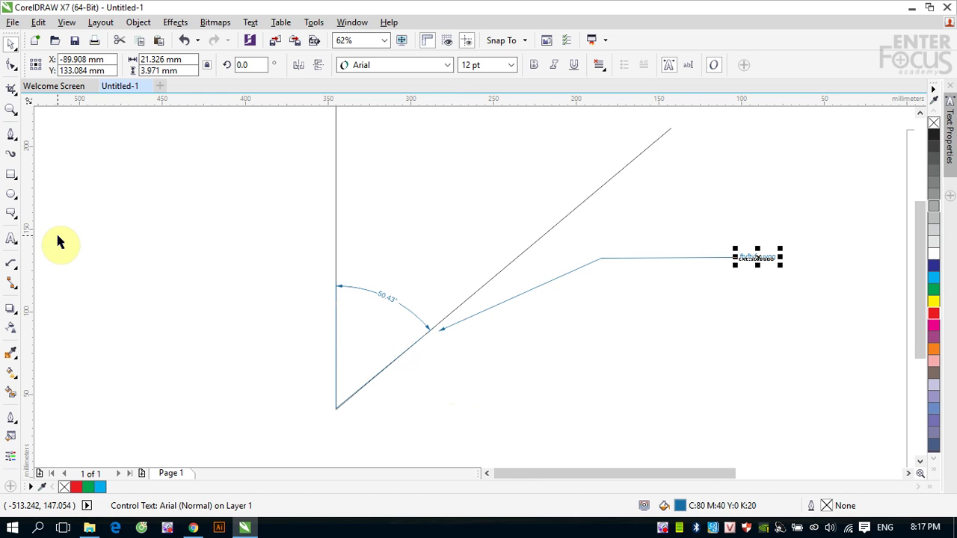
pyautogui.click(11, 287)
pyautogui.scroll(-2, 234, 258)
pyautogui.scroll(-3, 234, 263)
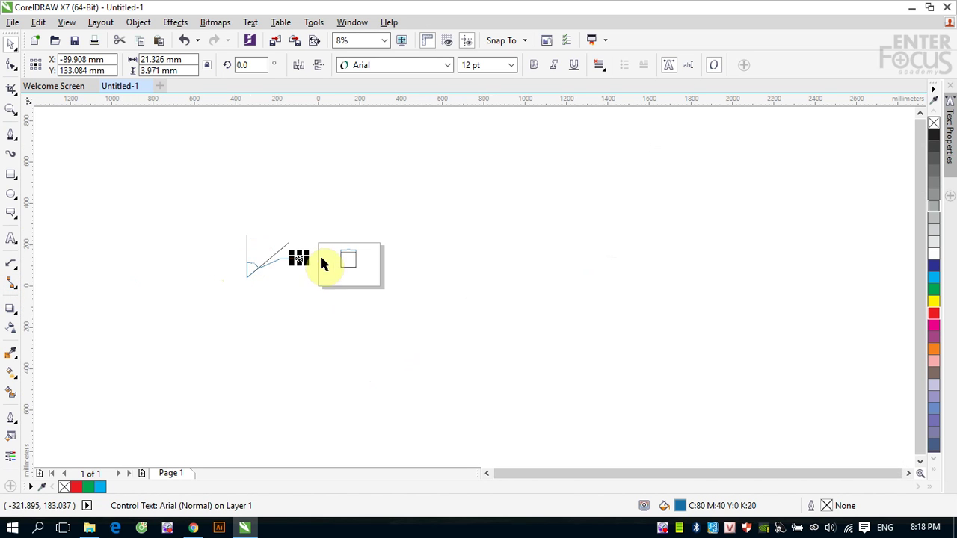
# Delete all the remaining shapes, dimensions and the callout from the drawing.
pyautogui.click(245, 239)
pyautogui.hotkey('ctrl', 'a')
pyautogui.moveTo(222, 219); pyautogui.dragTo(412, 314)
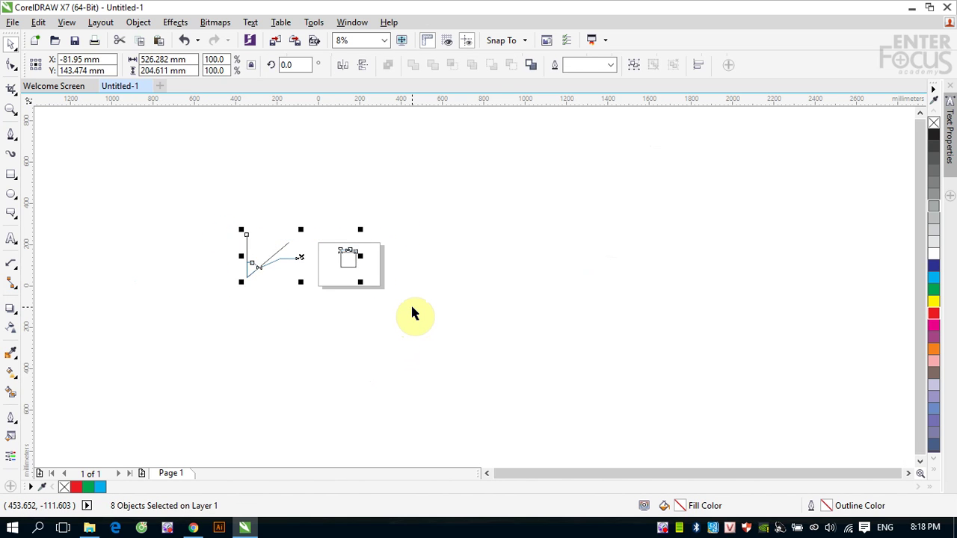
pyautogui.press('Delete')
# Draw a rectangle about 72 by 25 mm near the page's top, and two about 62 and 63 by 25 mm side by side below it.
pyautogui.press('F2')
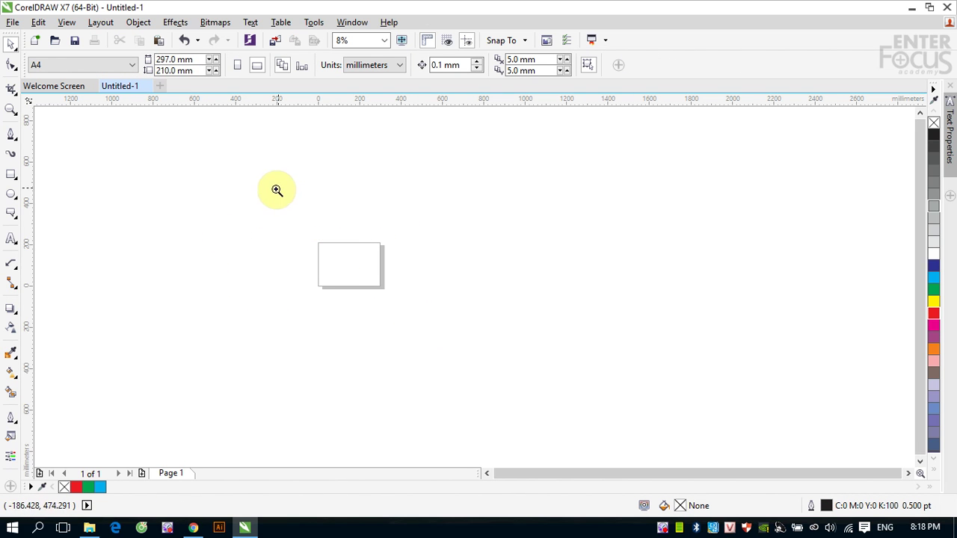
pyautogui.moveTo(269, 207); pyautogui.dragTo(465, 334)
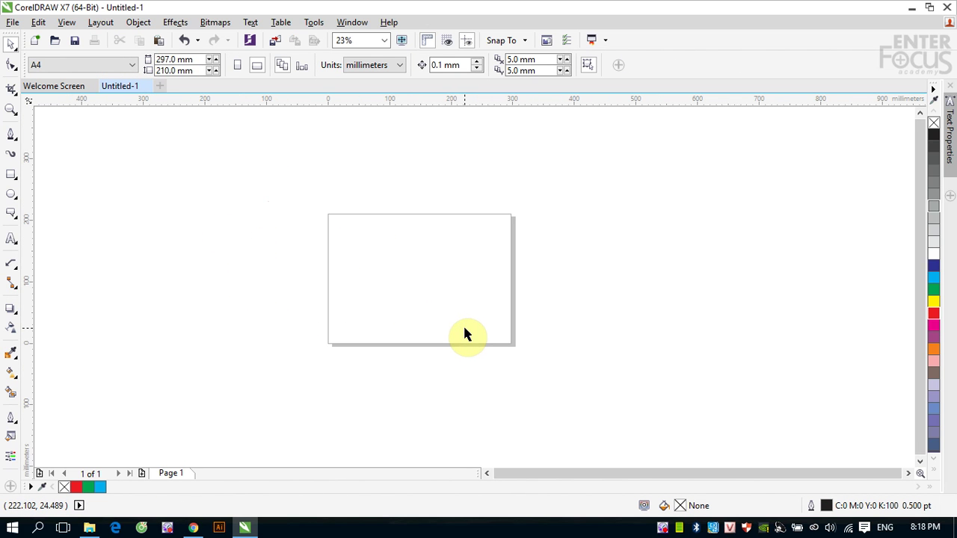
pyautogui.press('F2')
pyautogui.moveTo(297, 186); pyautogui.dragTo(581, 371)
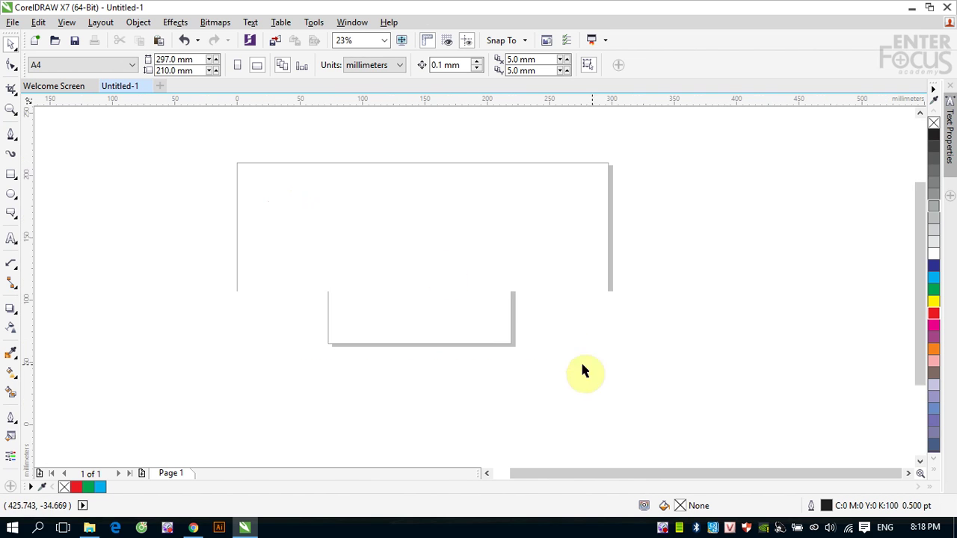
pyautogui.click(11, 174)
pyautogui.moveTo(392, 178)
pyautogui.mouseDown()
pyautogui.moveTo(472, 214)
pyautogui.moveTo(484, 209)
pyautogui.mouseUp()
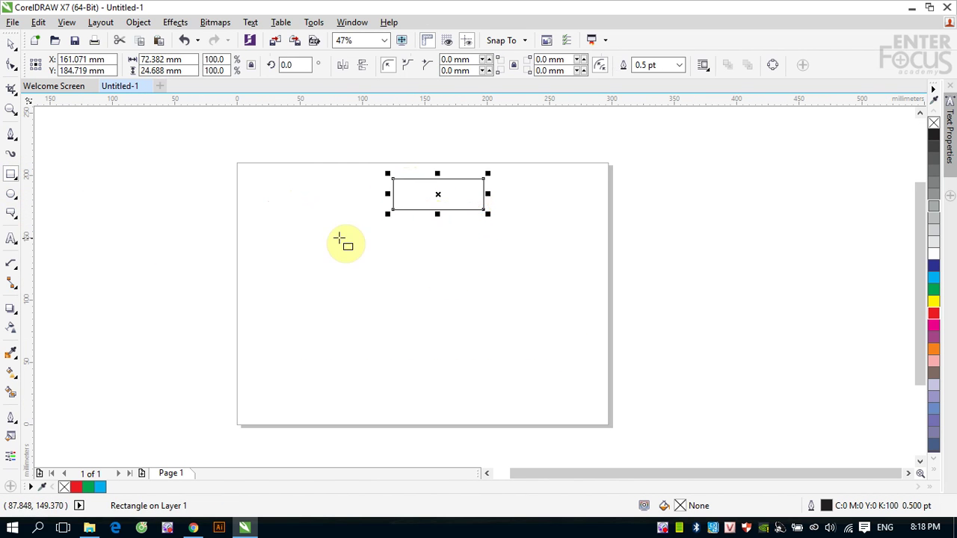
pyautogui.moveTo(341, 227); pyautogui.dragTo(419, 257)
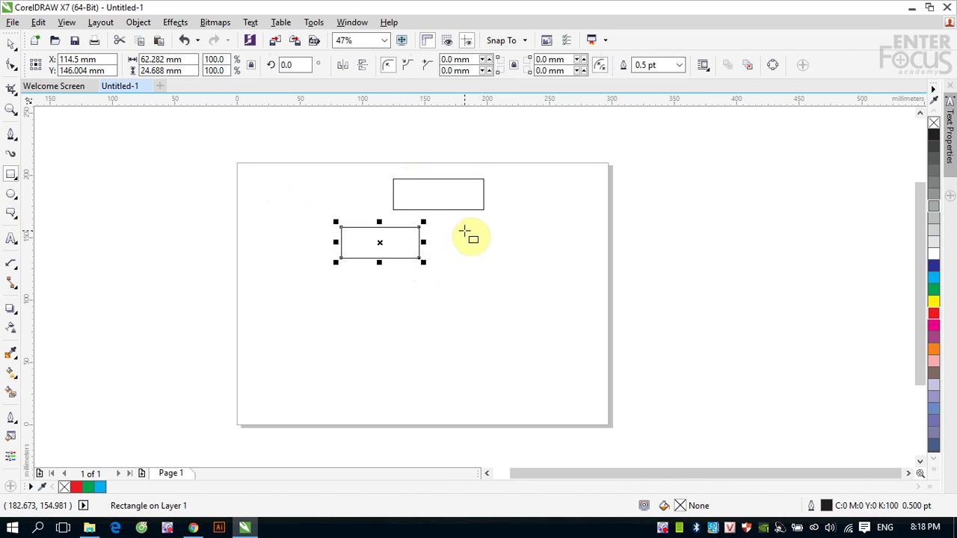
pyautogui.moveTo(448, 226); pyautogui.dragTo(529, 258)
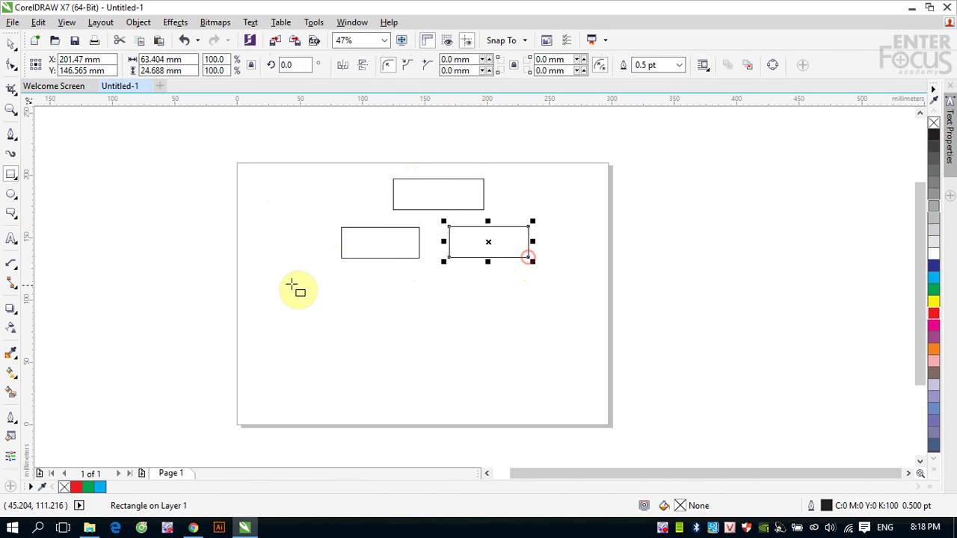
# Draw a third row of four rectangles below, the last two about 45 by 39 mm and 54 by 34 mm.
pyautogui.moveTo(264, 277)
pyautogui.mouseDown()
pyautogui.moveTo(309, 288)
pyautogui.moveTo(333, 318)
pyautogui.mouseUp()
pyautogui.moveTo(364, 276); pyautogui.dragTo(415, 323)
pyautogui.moveTo(452, 277); pyautogui.dragTo(510, 324)
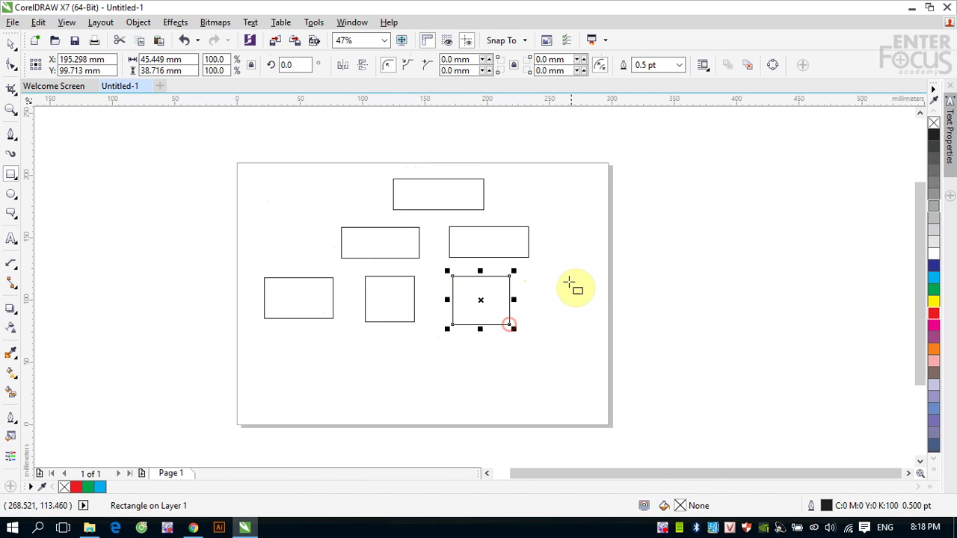
pyautogui.moveTo(545, 279)
pyautogui.mouseDown()
pyautogui.moveTo(619, 316)
pyautogui.moveTo(616, 326)
pyautogui.mouseUp()
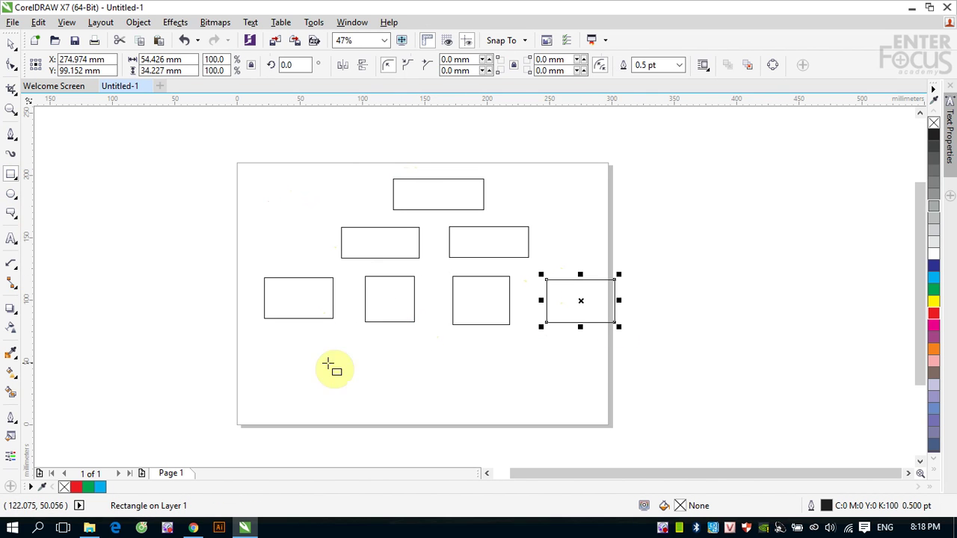
pyautogui.click(11, 43)
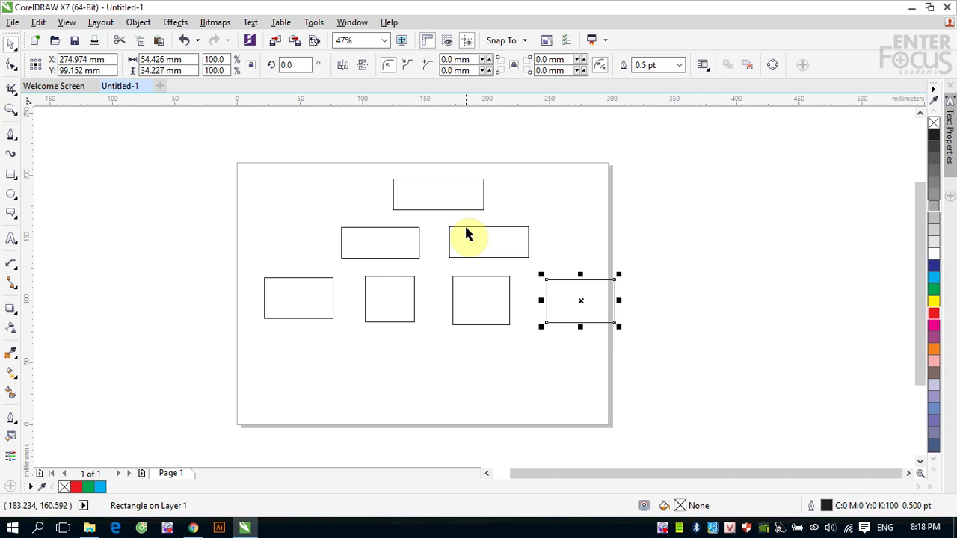
# Connect the top rectangle's bottom midpoint to the facing inner sides of both second-row rectangles with straight-line connectors.
pyautogui.press('F2')
pyautogui.moveTo(222, 169); pyautogui.dragTo(682, 372)
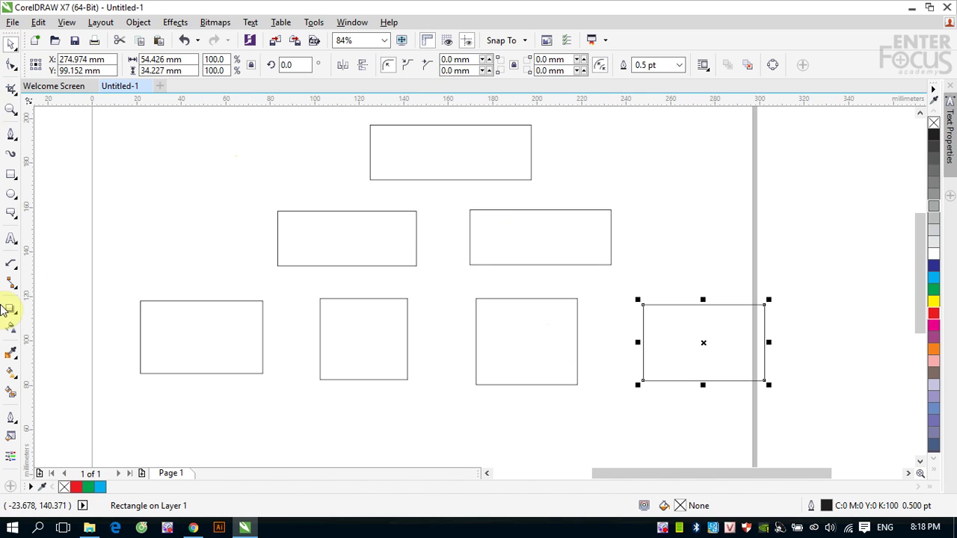
pyautogui.click(11, 283)
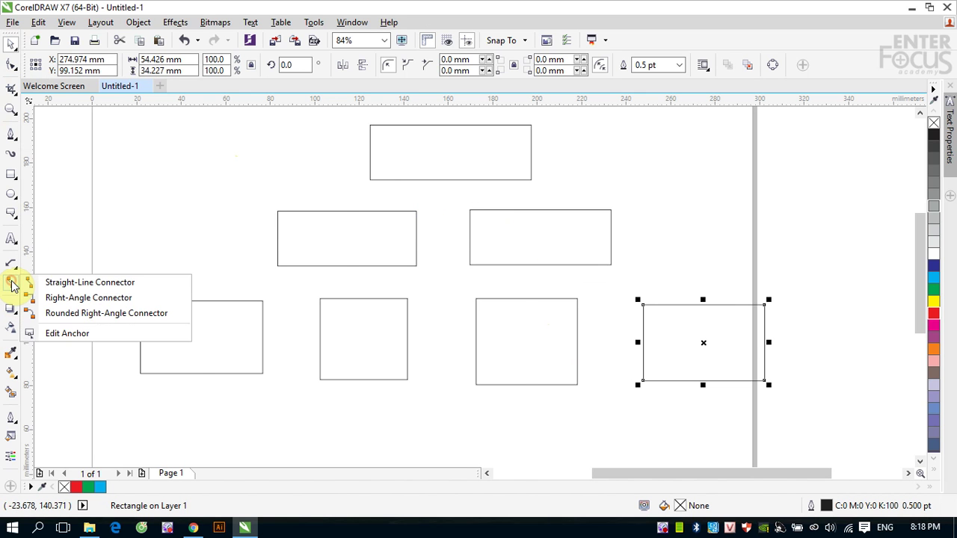
pyautogui.click(64, 283)
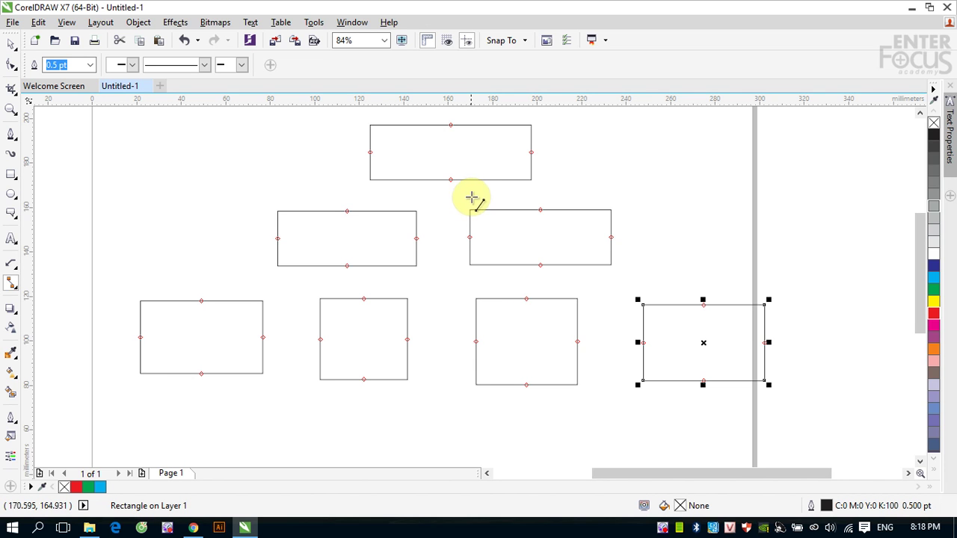
pyautogui.moveTo(451, 180); pyautogui.dragTo(470, 239)
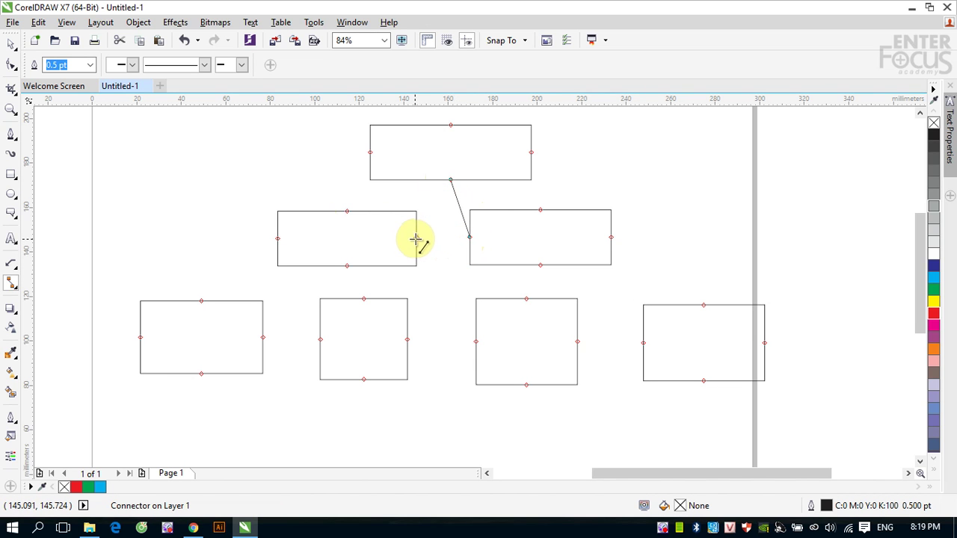
pyautogui.moveTo(416, 238); pyautogui.dragTo(450, 180)
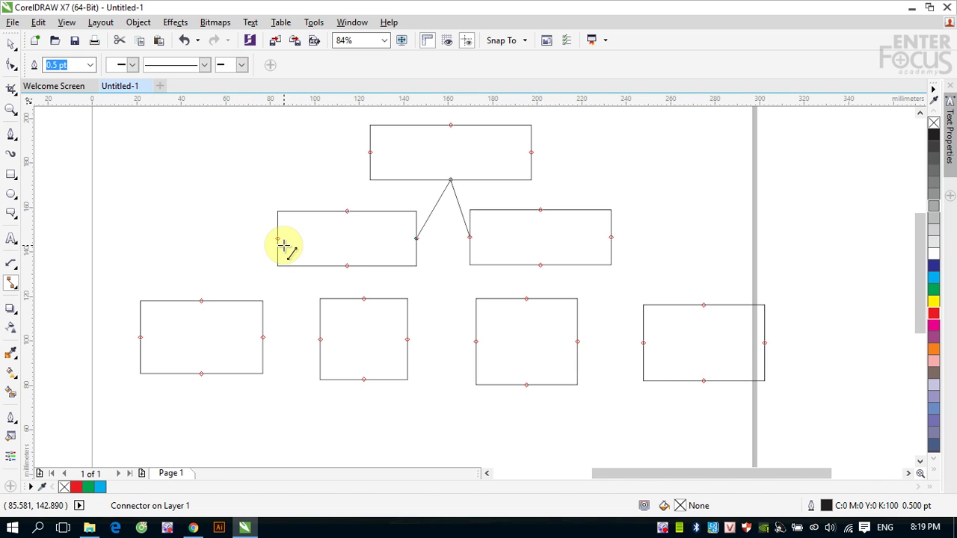
# Connect the top rectangle's right midpoint to the top of the rightmost third-row rectangle with a right-angle connector.
pyautogui.click(12, 283)
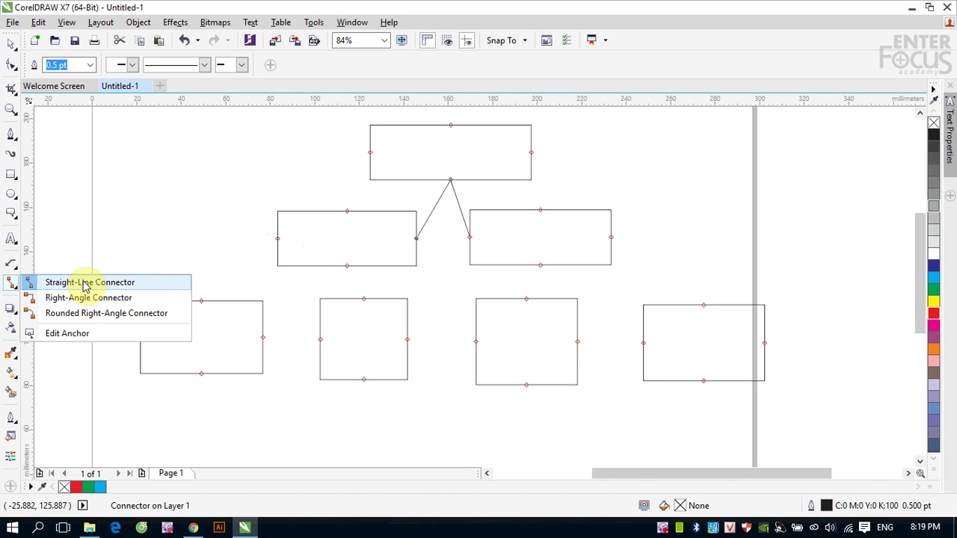
pyautogui.click(157, 284)
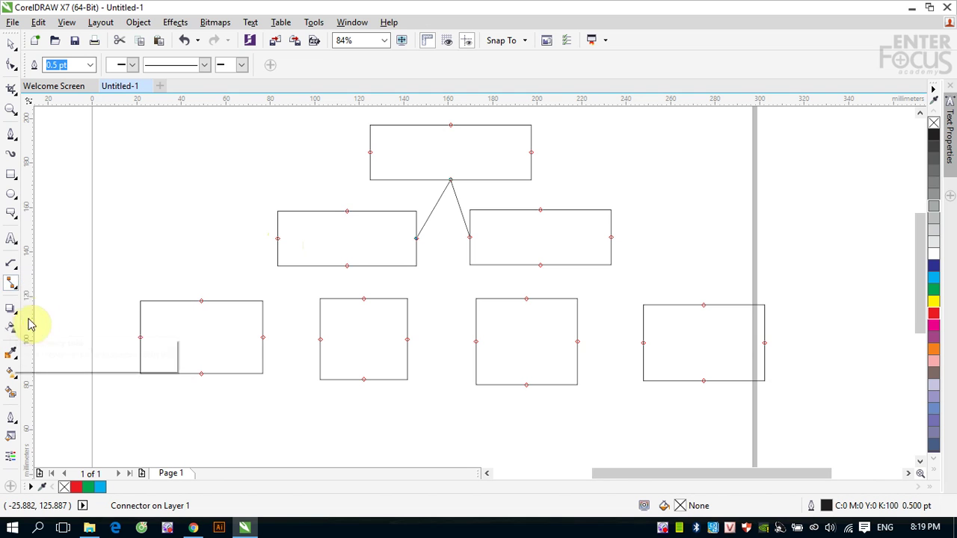
pyautogui.click(12, 283)
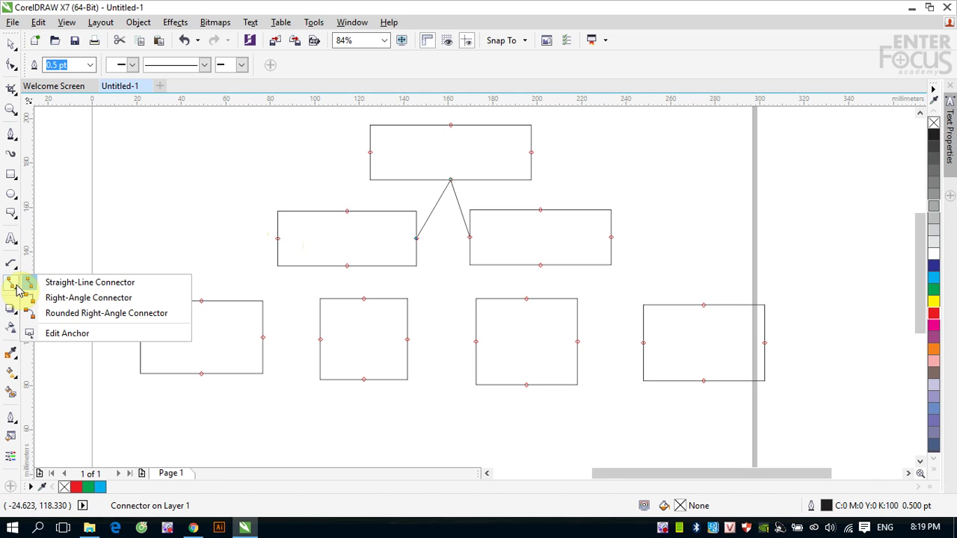
pyautogui.click(70, 301)
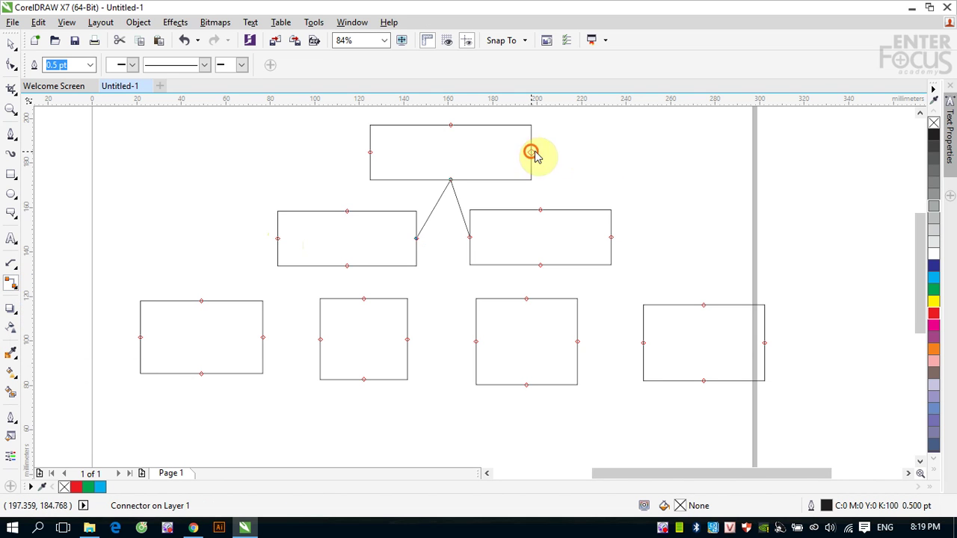
pyautogui.moveTo(531, 152); pyautogui.dragTo(708, 313)
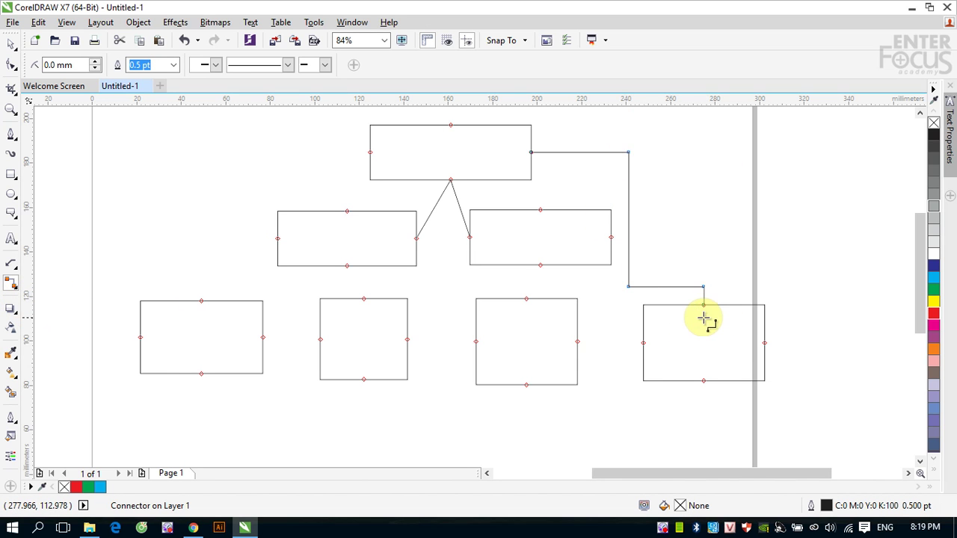
# Connect the top rectangle's left midpoint to the top of the leftmost third-row rectangle with a rounded right-angle connector.
pyautogui.click(12, 283)
pyautogui.click(52, 316)
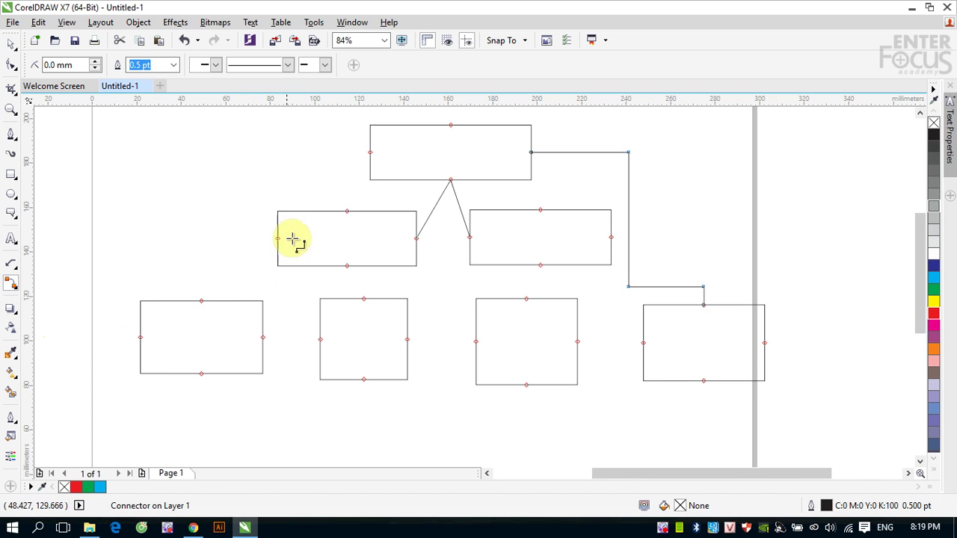
pyautogui.moveTo(369, 151); pyautogui.dragTo(199, 303)
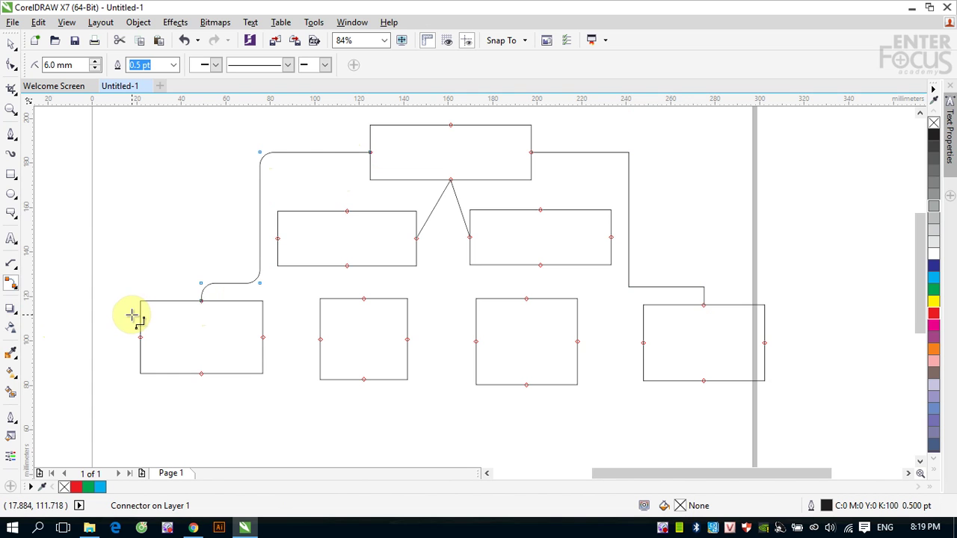
# Edit the rounded connector's anchors, moving one lower on the top rectangle's left edge and the other left along the bottom-left rectangle's top edge.
pyautogui.click(11, 284)
pyautogui.click(59, 334)
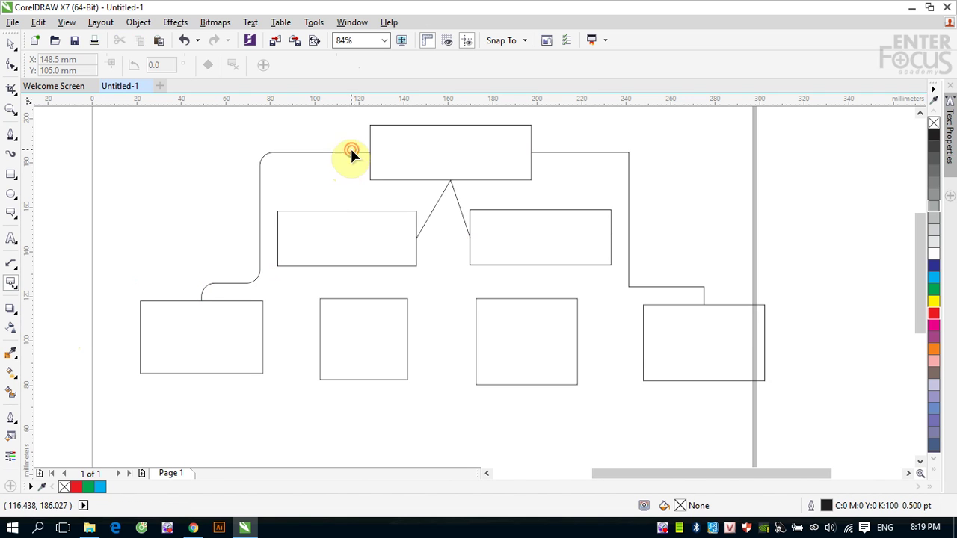
pyautogui.click(384, 179)
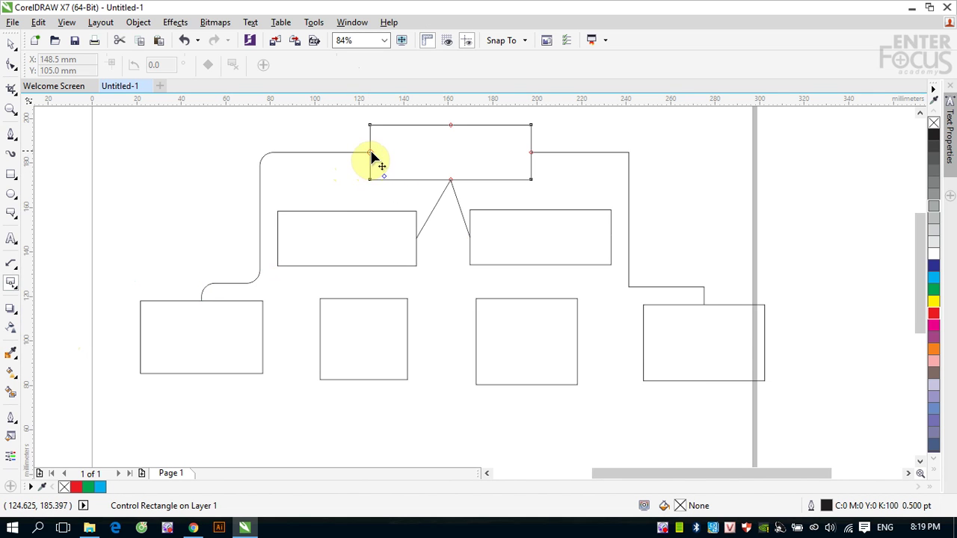
pyautogui.moveTo(371, 154)
pyautogui.mouseDown()
pyautogui.moveTo(334, 155)
pyautogui.moveTo(337, 184)
pyautogui.moveTo(363, 207)
pyautogui.moveTo(368, 135)
pyautogui.moveTo(370, 165)
pyautogui.mouseUp()
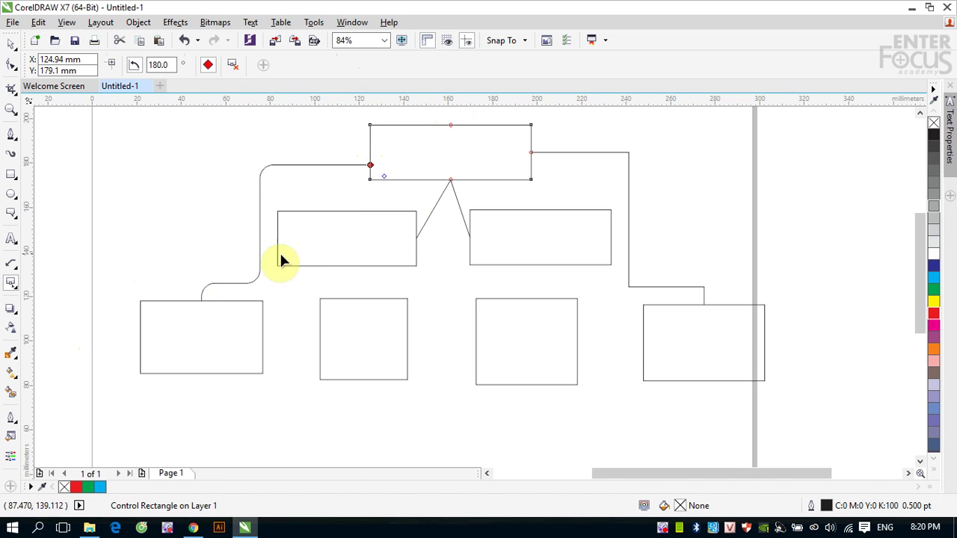
pyautogui.click(192, 306)
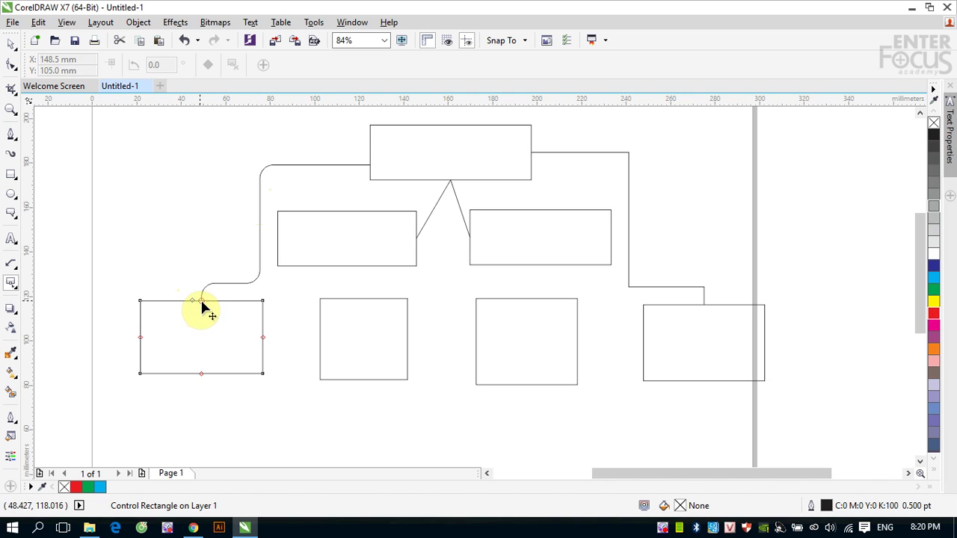
pyautogui.moveTo(202, 307); pyautogui.dragTo(171, 306)
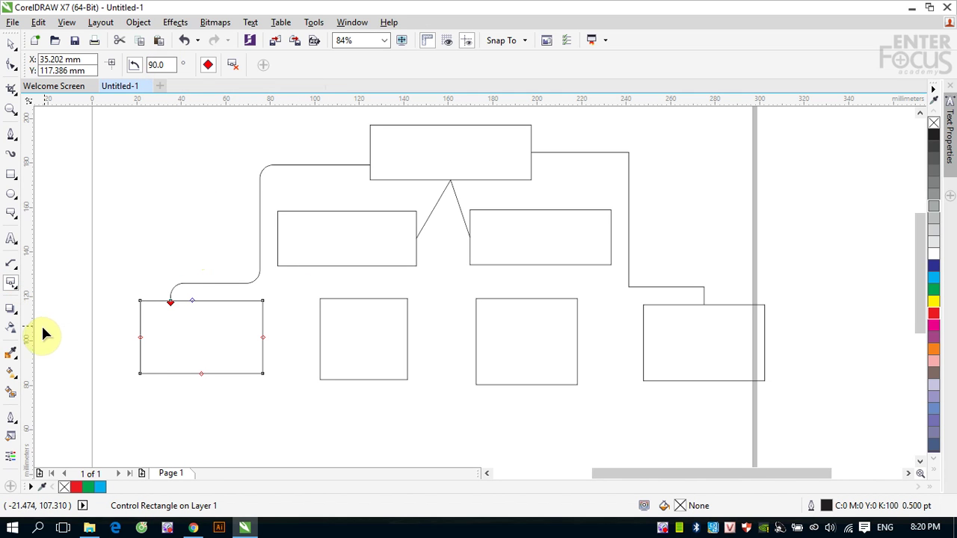
# Fill the top rectangle red, the right second-row rectangle yellow and the left second-row rectangle cyan.
pyautogui.click(11, 354)
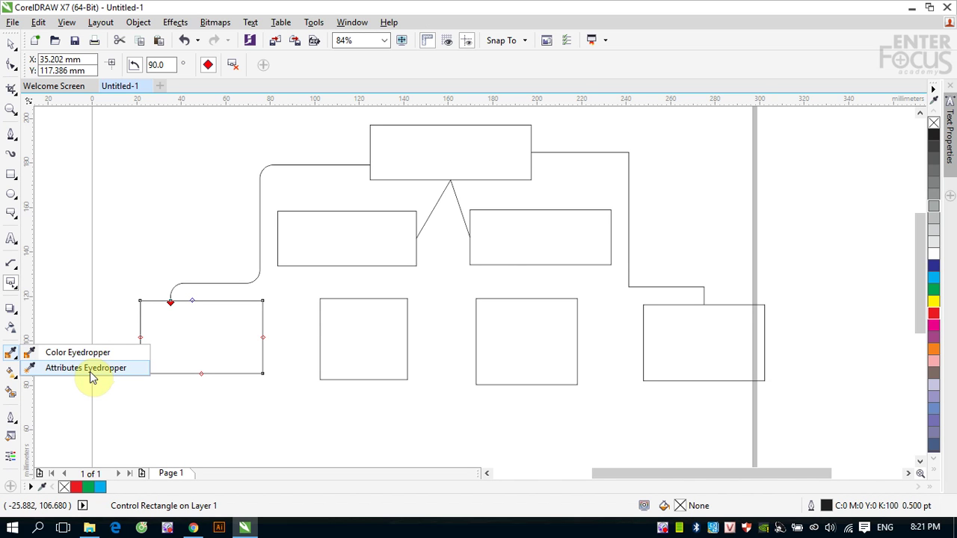
pyautogui.click(10, 43)
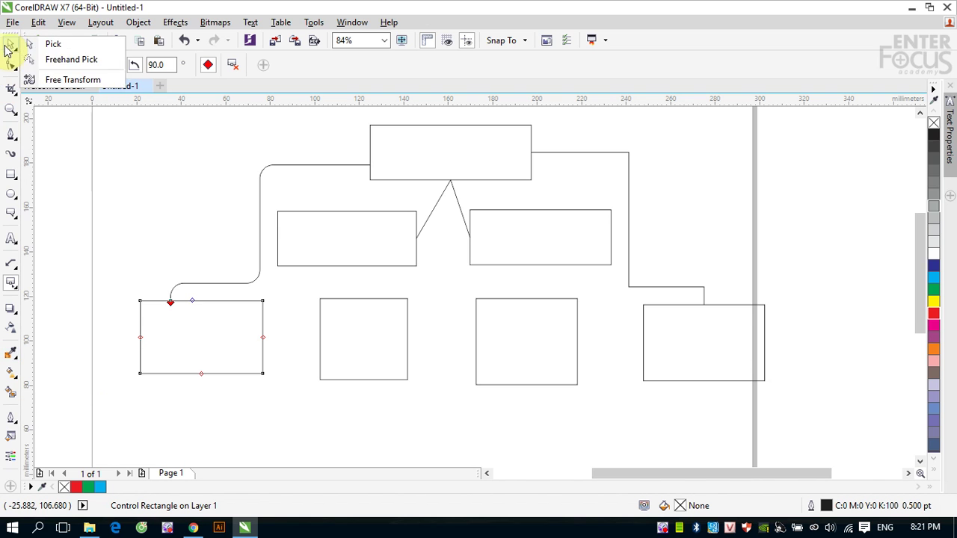
pyautogui.click(47, 42)
pyautogui.click(433, 146)
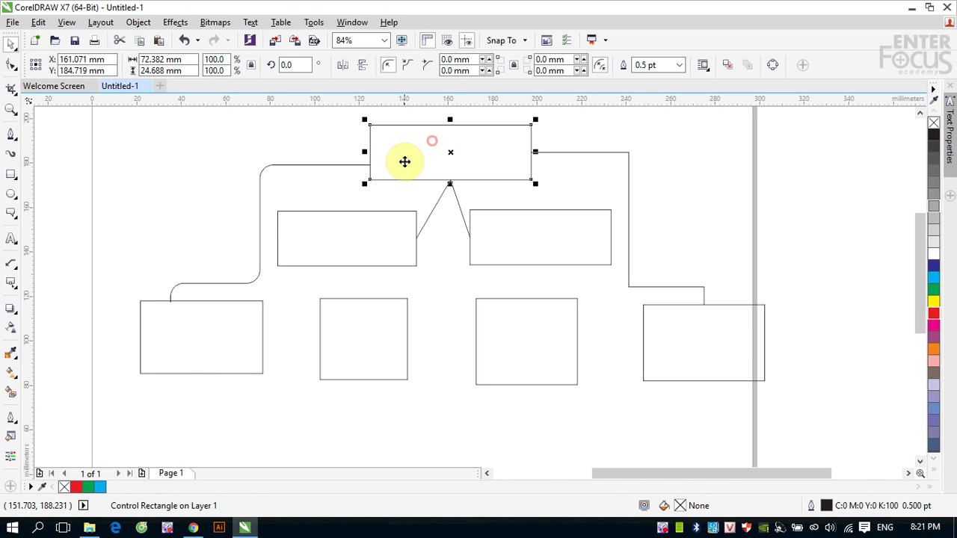
pyautogui.click(932, 313)
pyautogui.click(560, 247)
pyautogui.click(933, 301)
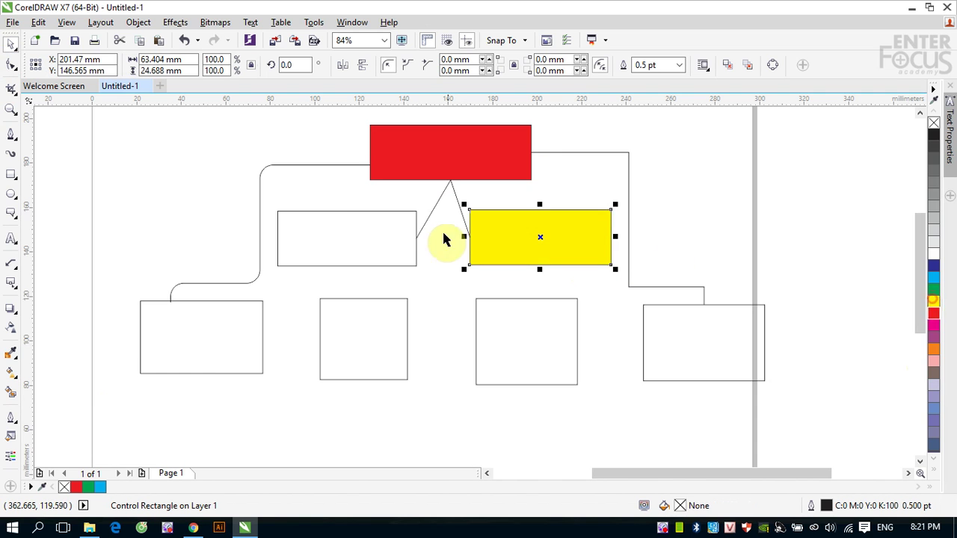
pyautogui.click(419, 243)
pyautogui.click(933, 277)
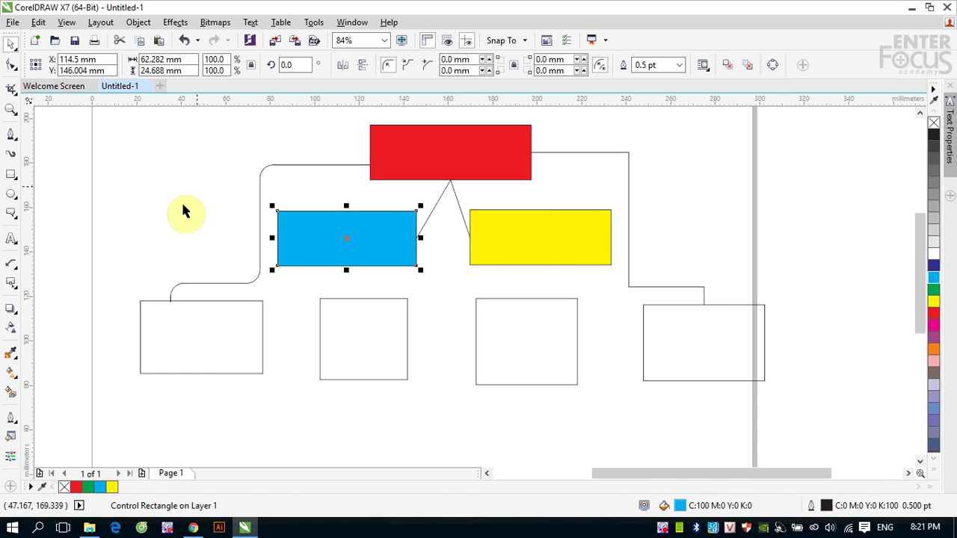
# Sample the cyan rectangle's colour with the Color Eyedropper and apply it to the second rectangle of the third row.
pyautogui.click(11, 356)
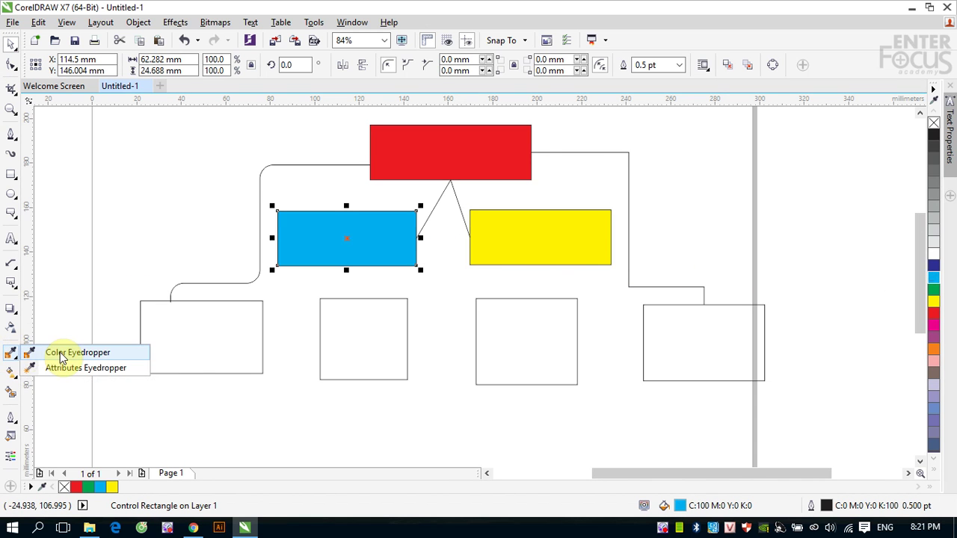
pyautogui.click(60, 353)
pyautogui.click(311, 233)
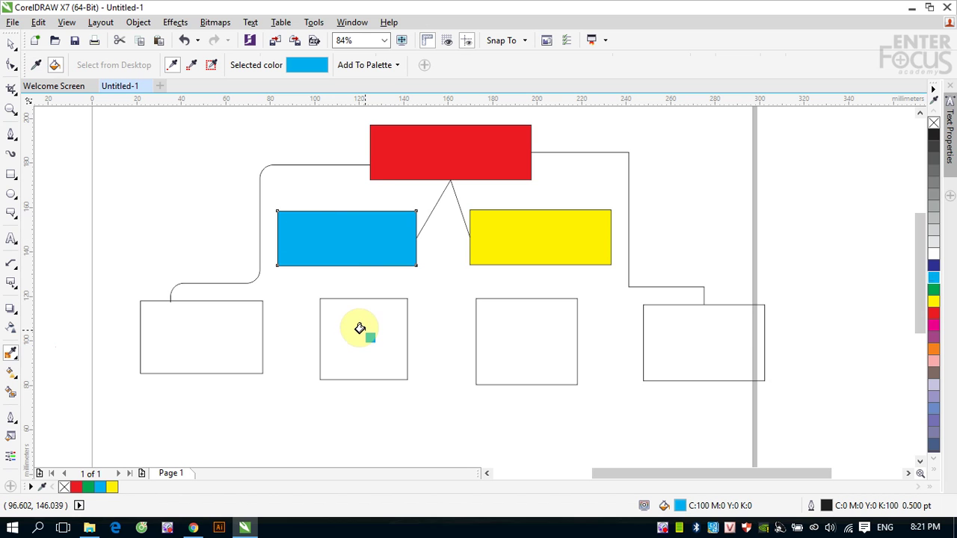
pyautogui.click(359, 327)
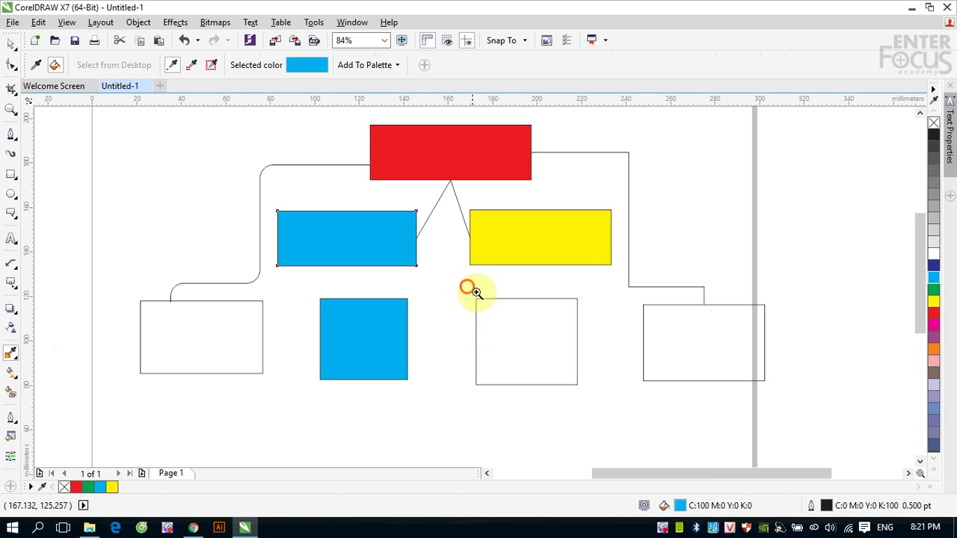
# Apply the sampled cyan to the outline of the third rectangle in the third row.
pyautogui.scroll(5, 491, 293)
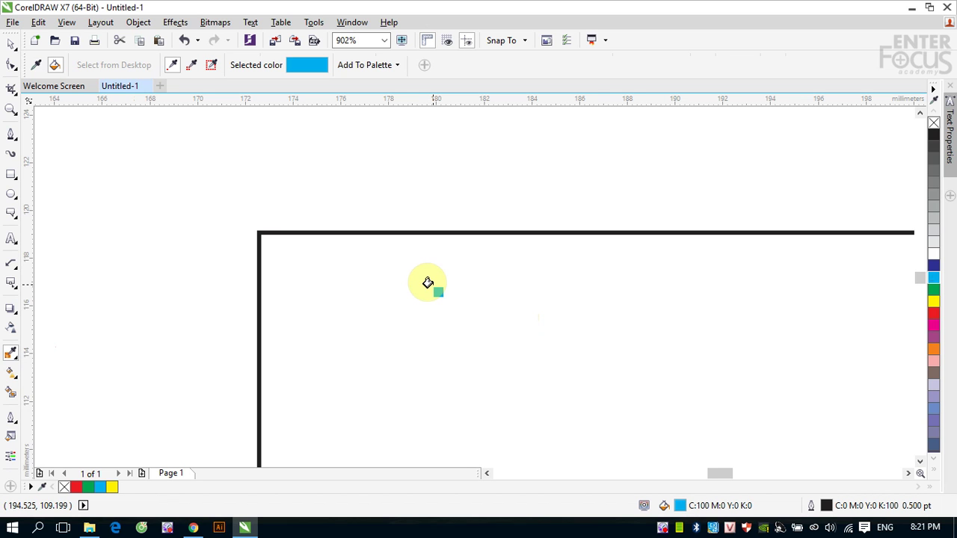
pyautogui.click(432, 229)
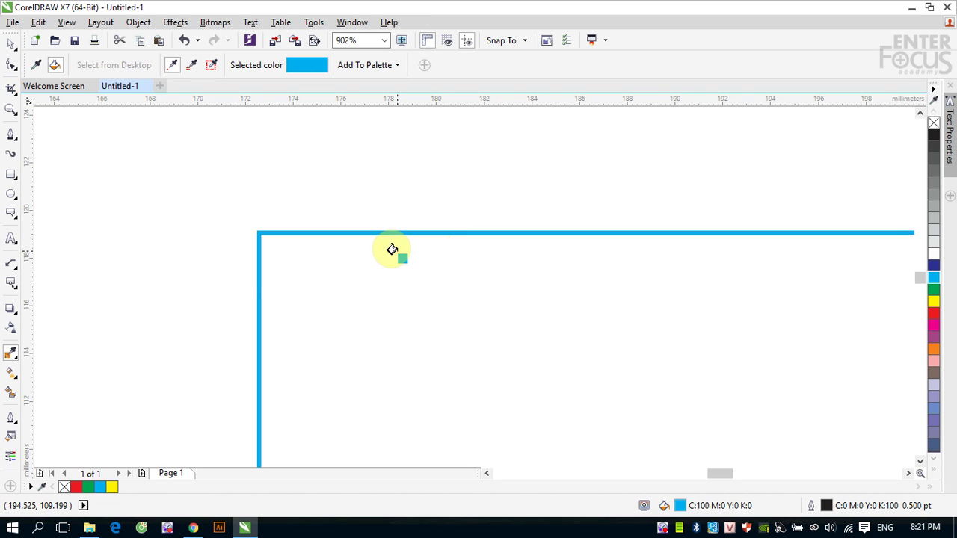
pyautogui.scroll(-5, 408, 256)
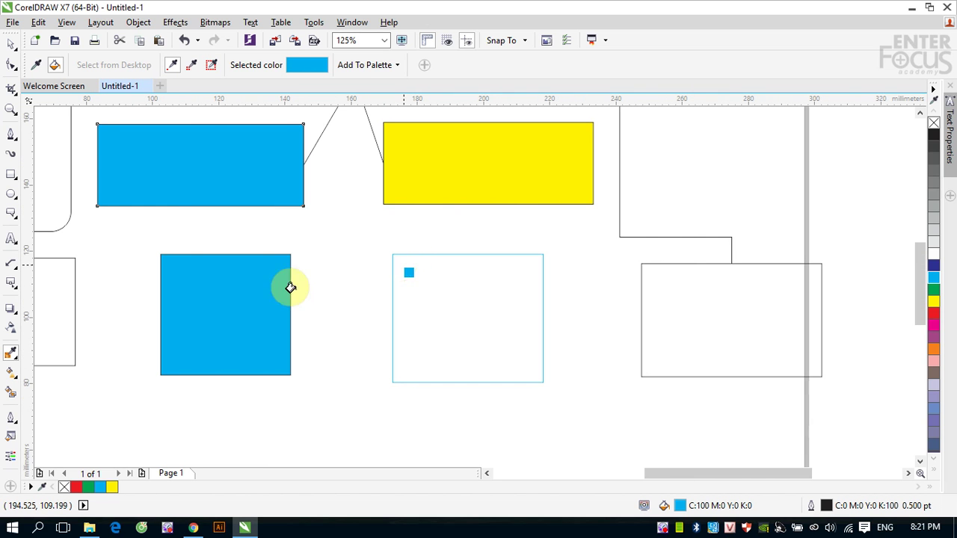
# Change the fill of the cyan rectangle in the third row to a fountain fill.
pyautogui.click(7, 47)
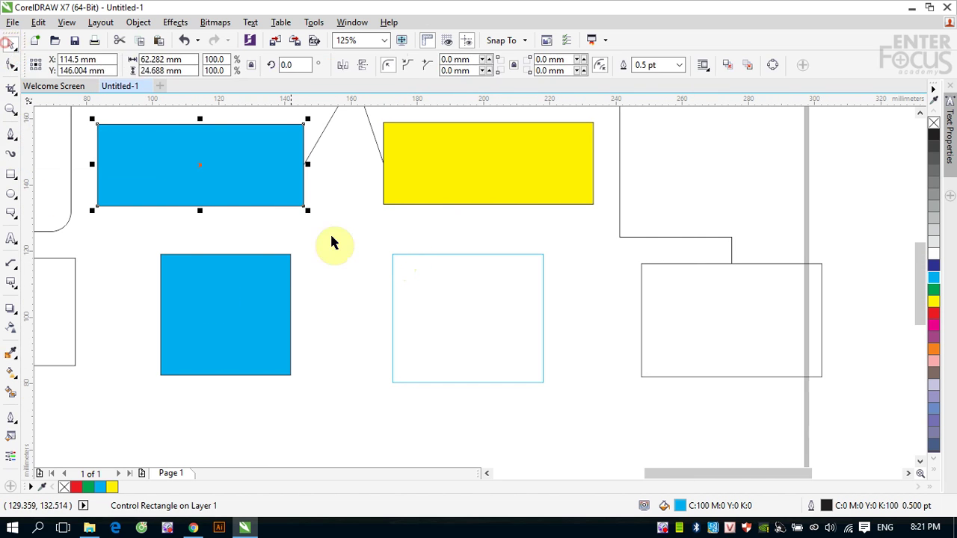
pyautogui.click(334, 238)
pyautogui.click(205, 288)
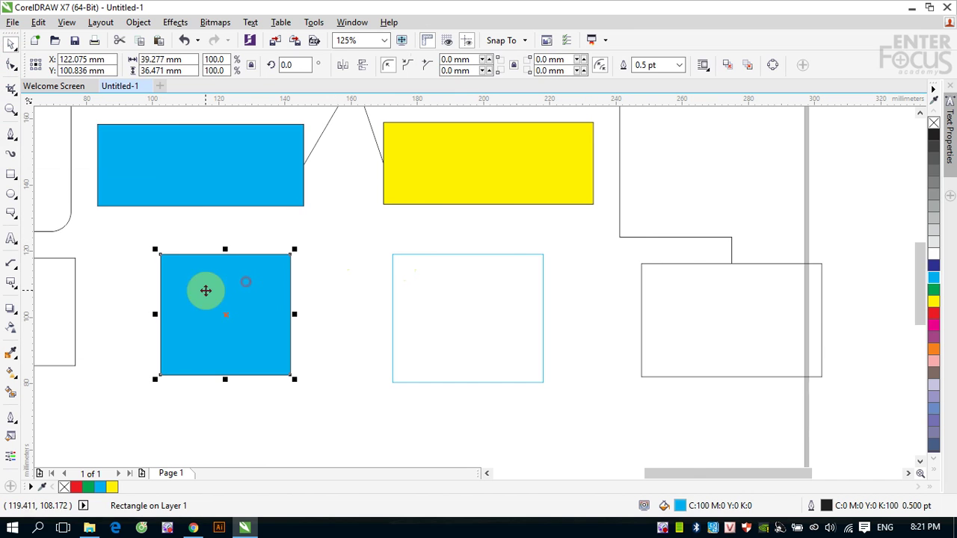
pyautogui.click(11, 436)
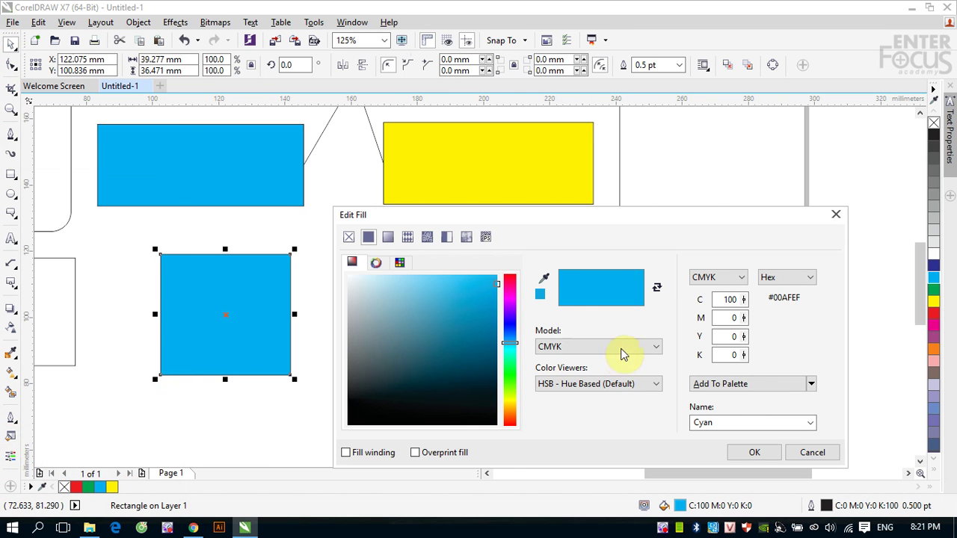
pyautogui.click(387, 237)
pyautogui.click(754, 453)
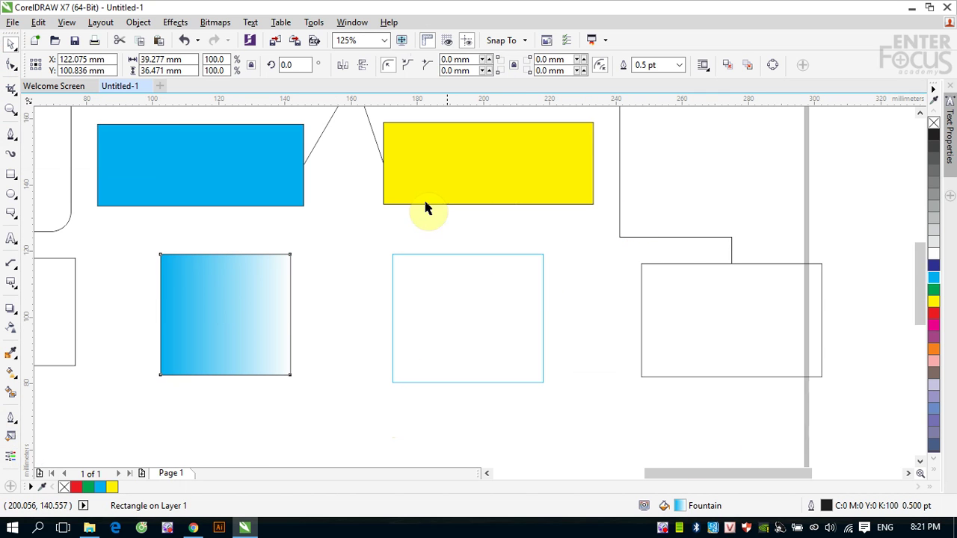
# Sample the light blue in the middle of the gradient rectangle and fill the right second-row rectangle with it (C:53).
pyautogui.click(457, 169)
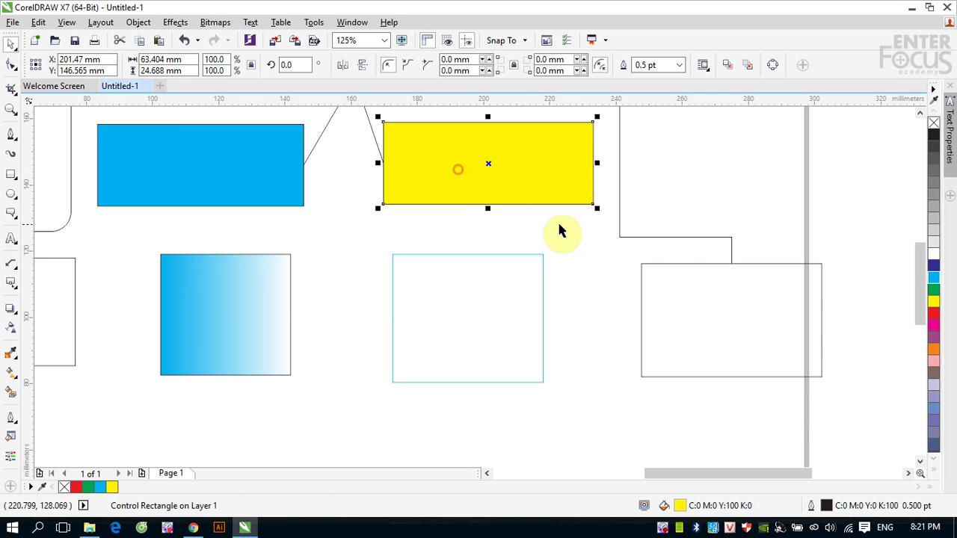
pyautogui.click(11, 352)
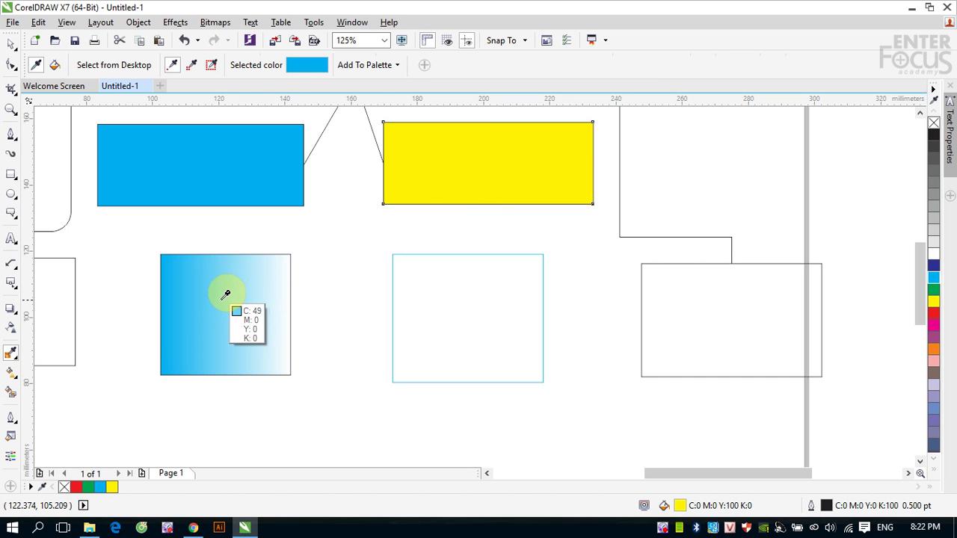
pyautogui.click(226, 295)
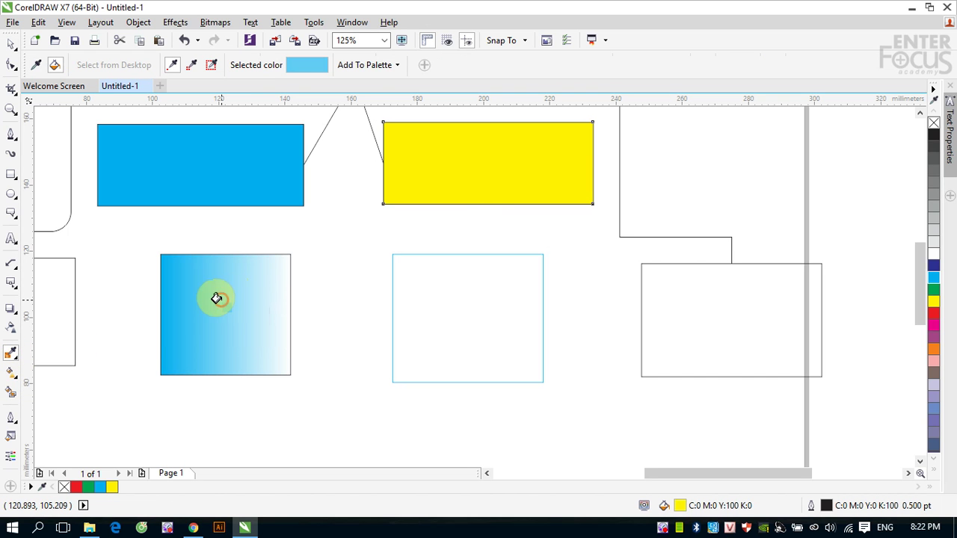
pyautogui.click(448, 175)
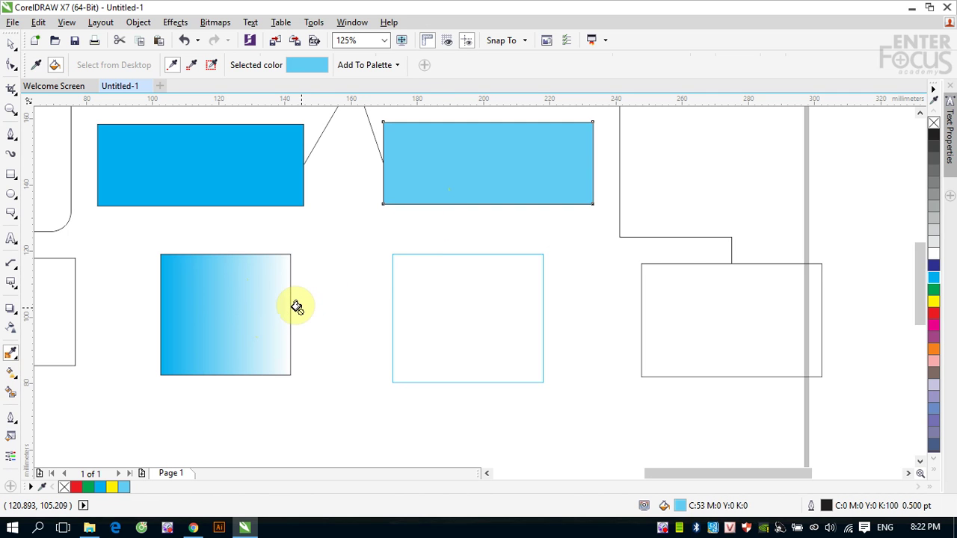
# Sample the near-white C:5 colour at the gradient's right edge and fill the right second-row rectangle with it.
pyautogui.press('shift')
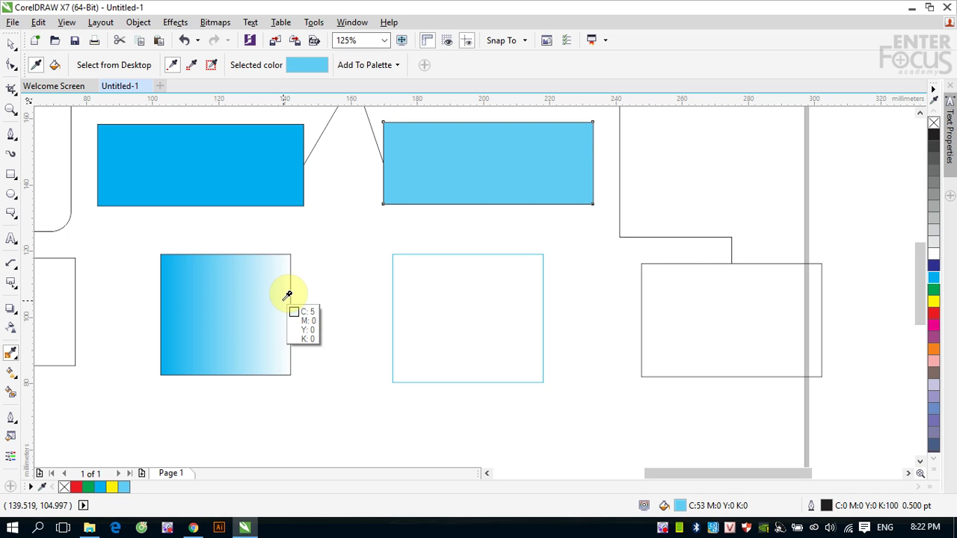
pyautogui.click(287, 296)
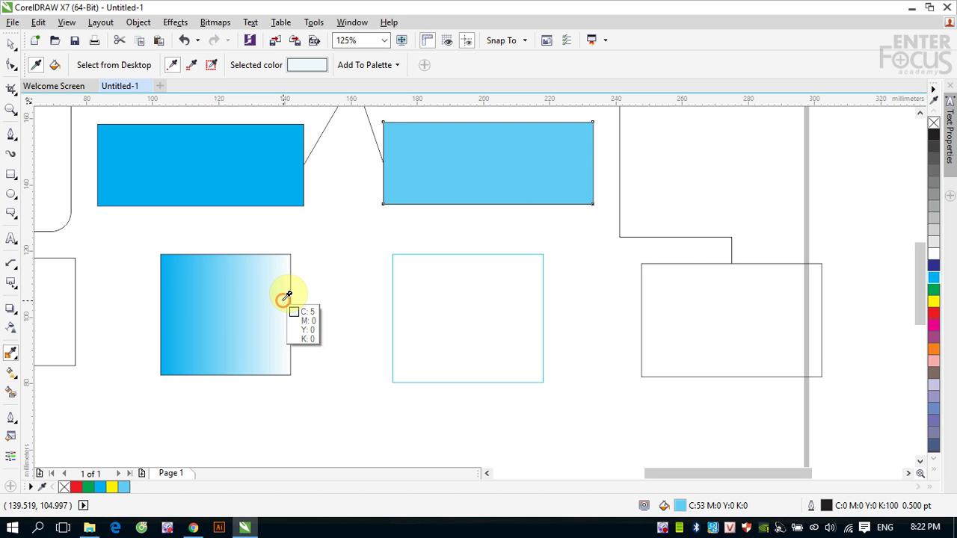
pyautogui.click(516, 164)
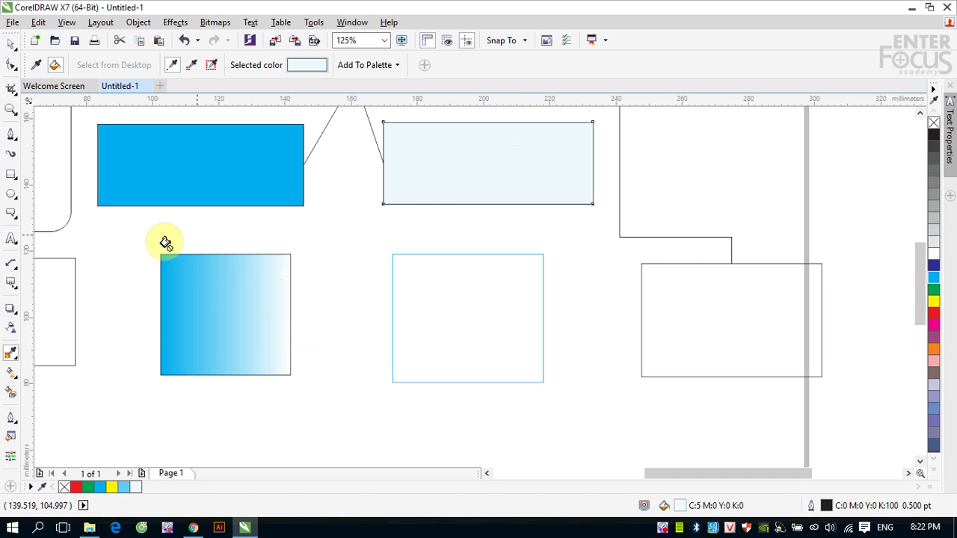
# Copy the gradient rectangle's attributes to the right second-row rectangle with the Attributes Eyedropper.
pyautogui.click(10, 356)
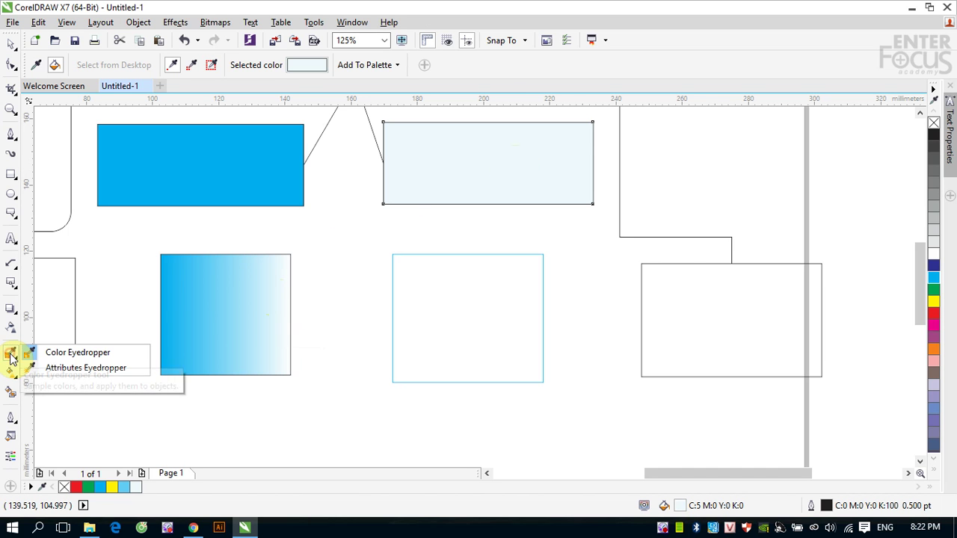
pyautogui.click(60, 369)
pyautogui.click(213, 300)
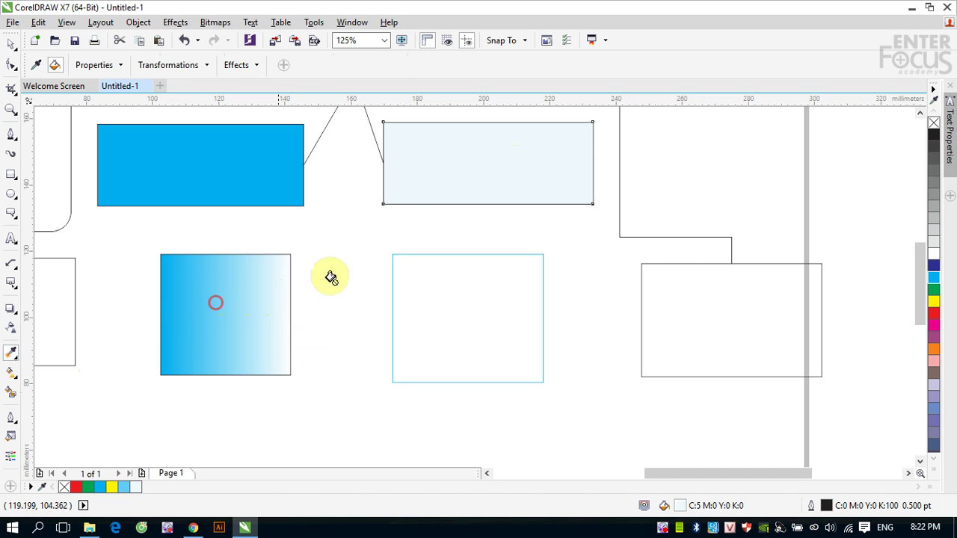
pyautogui.click(476, 163)
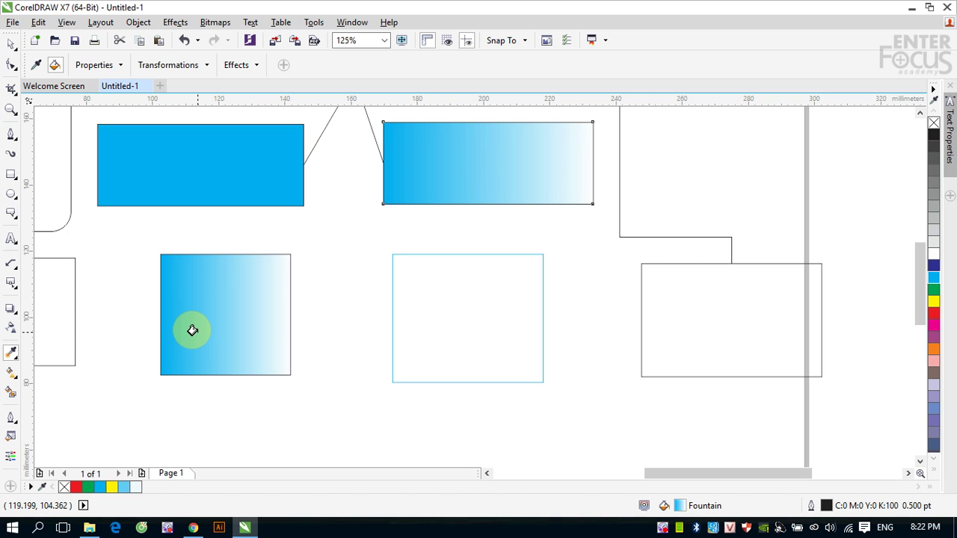
# Sample the C:86 blue near the gradient's left edge with the Color Eyedropper and fill the right second-row rectangle with it.
pyautogui.click(11, 357)
pyautogui.click(59, 350)
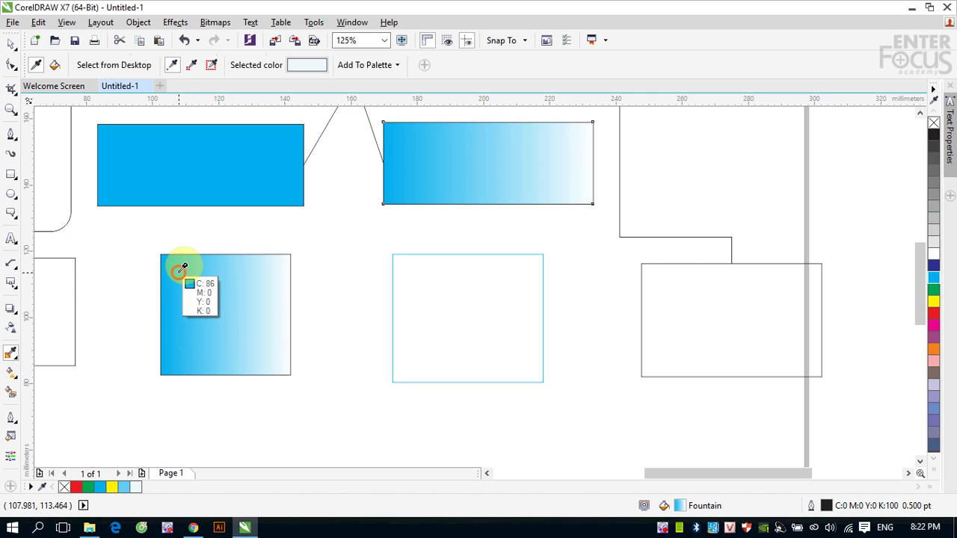
pyautogui.click(180, 269)
pyautogui.click(430, 180)
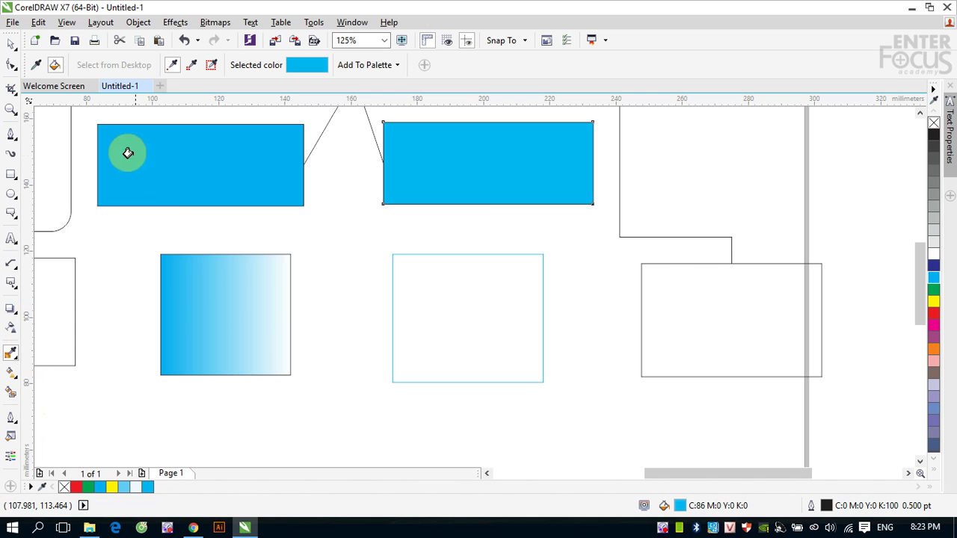
# Import 01.jpg from the COREL_DRAW folder and place it outside the page, beside its left edge.
pyautogui.click(10, 45)
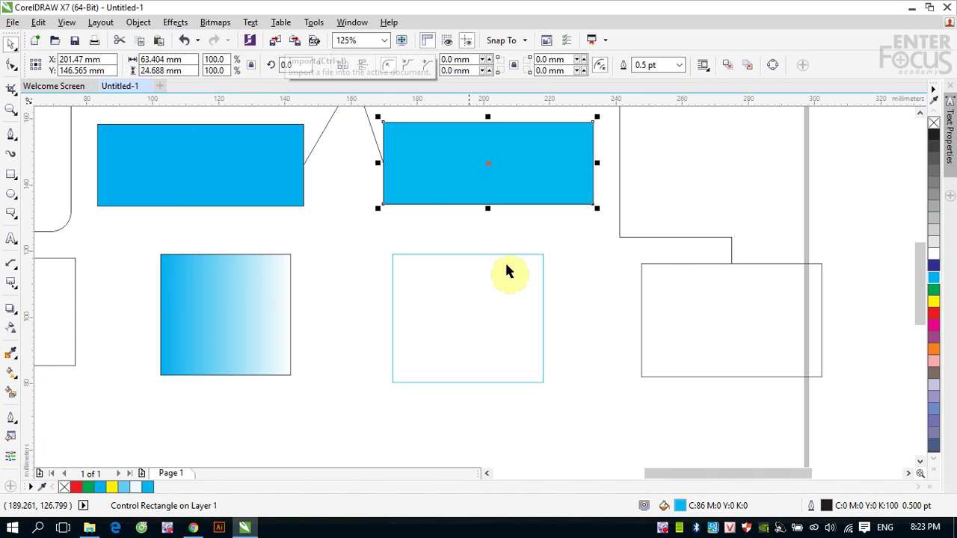
pyautogui.click(606, 264)
pyautogui.click(275, 40)
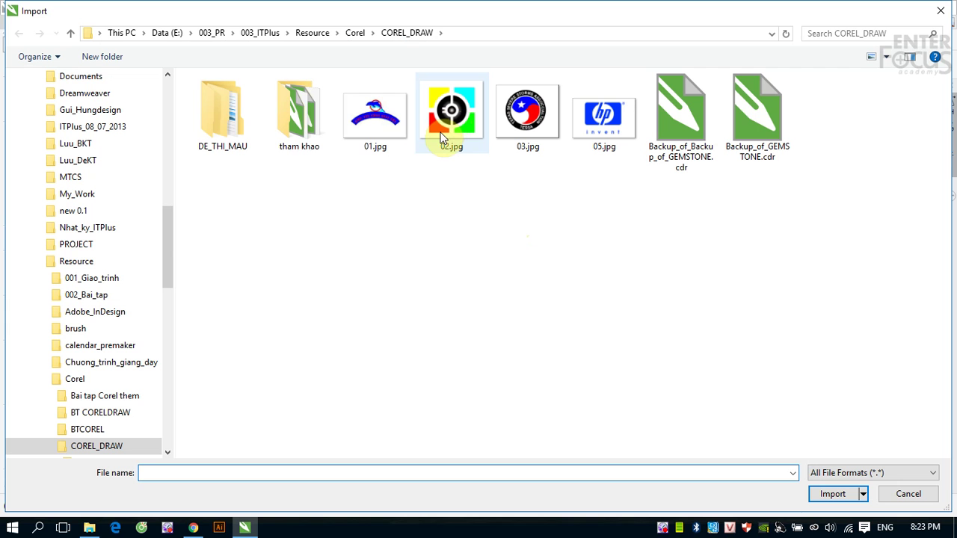
pyautogui.click(375, 120)
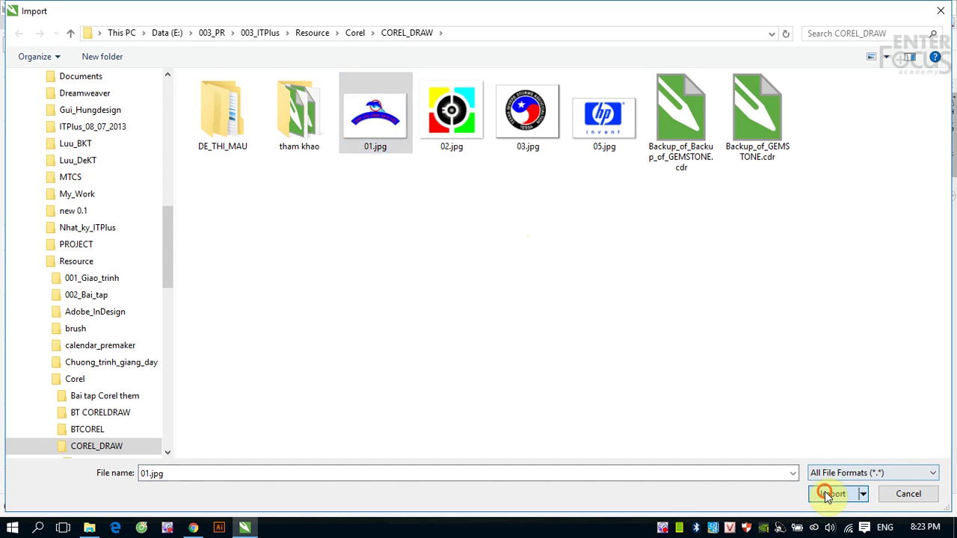
pyautogui.click(831, 494)
pyautogui.click(562, 259)
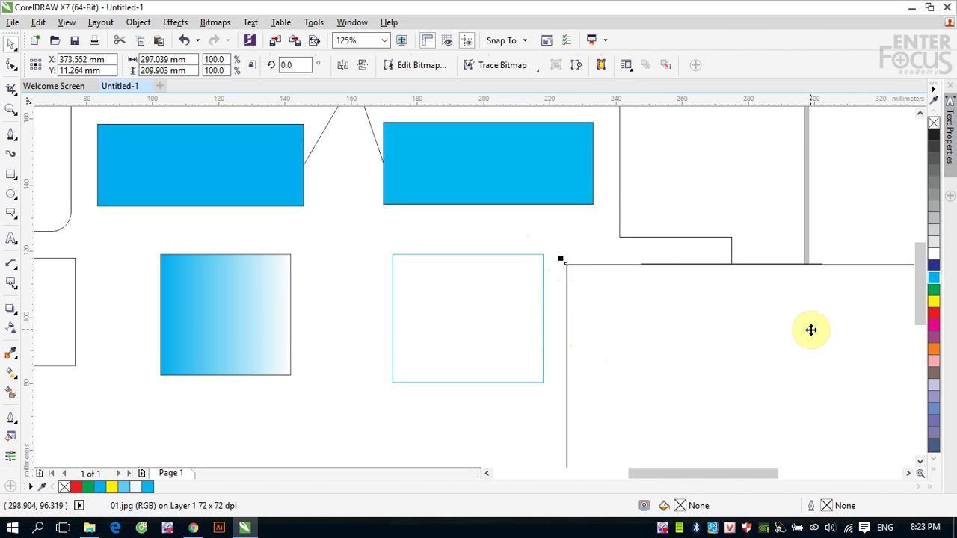
pyautogui.scroll(-2, 811, 329)
pyautogui.scroll(-2, 814, 331)
pyautogui.moveTo(907, 359); pyautogui.dragTo(621, 317)
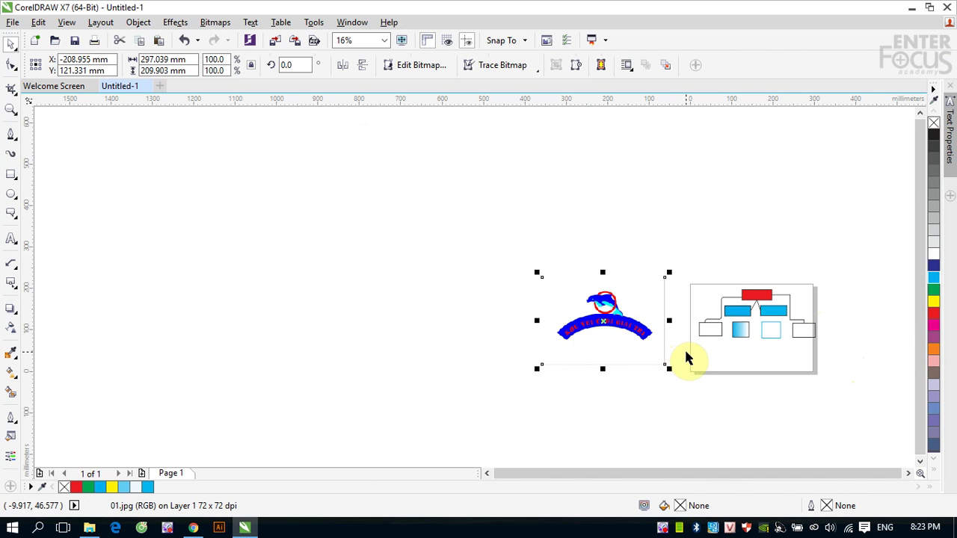
# Import the sonoran-desert-sunset PNG from the Desktop and place it below the diagram, across the page's lower-left corner.
pyautogui.press('z')
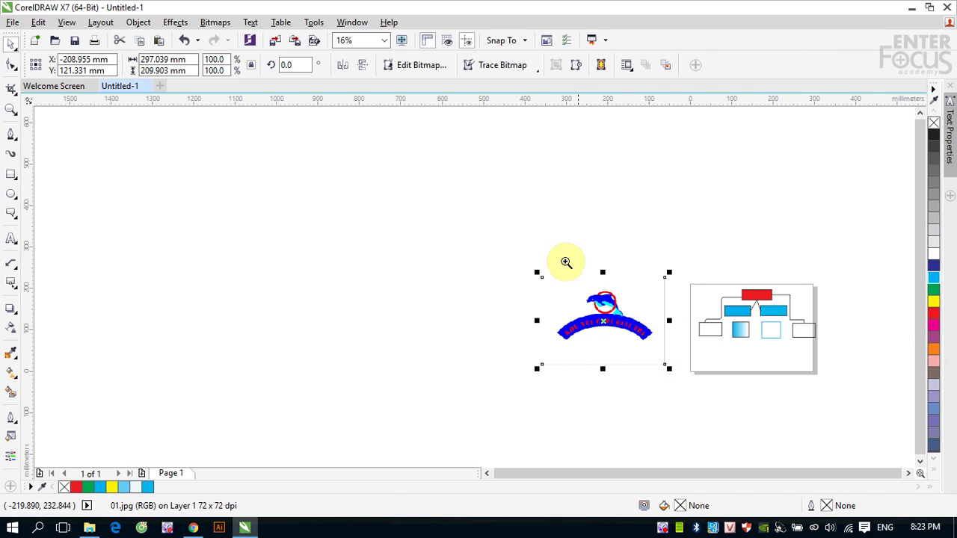
pyautogui.moveTo(557, 266); pyautogui.dragTo(833, 387)
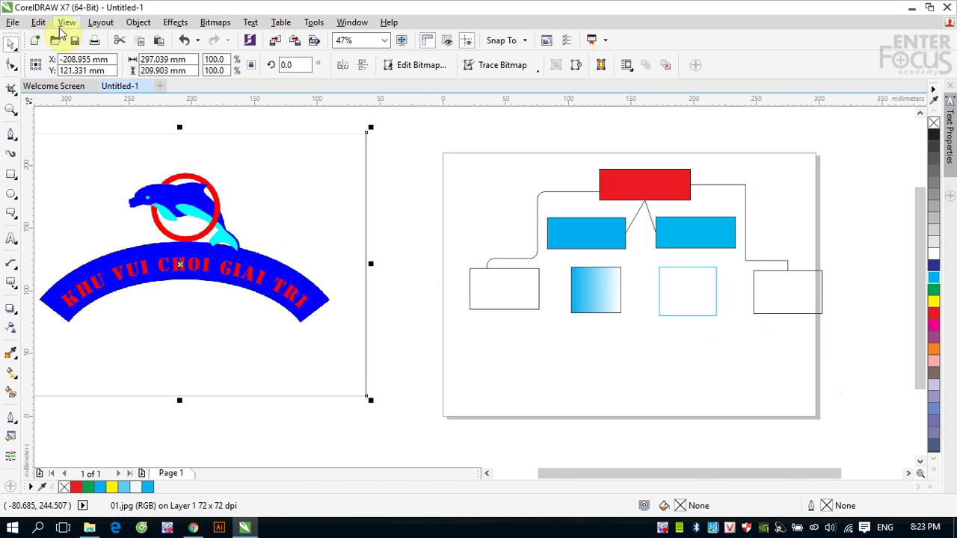
pyautogui.click(275, 44)
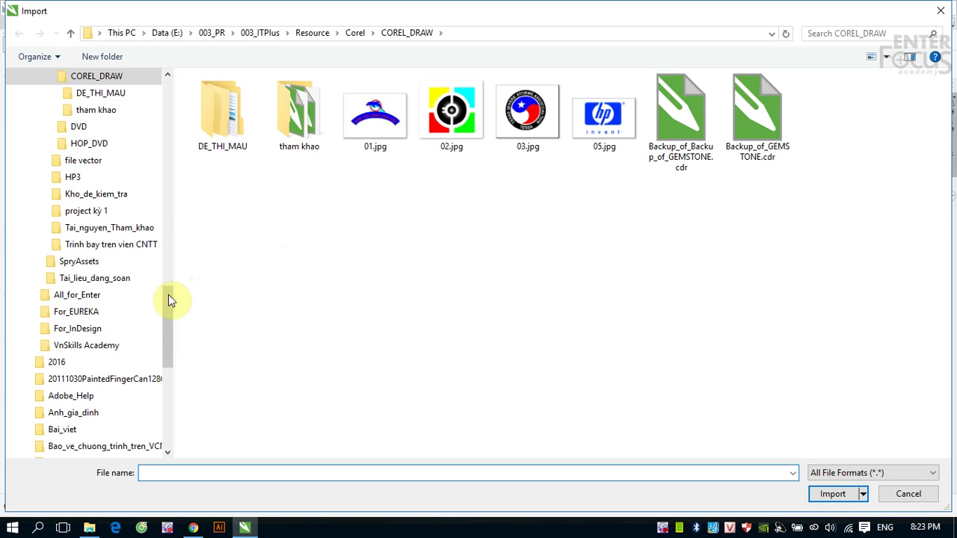
pyautogui.moveTo(168, 300); pyautogui.dragTo(167, 77)
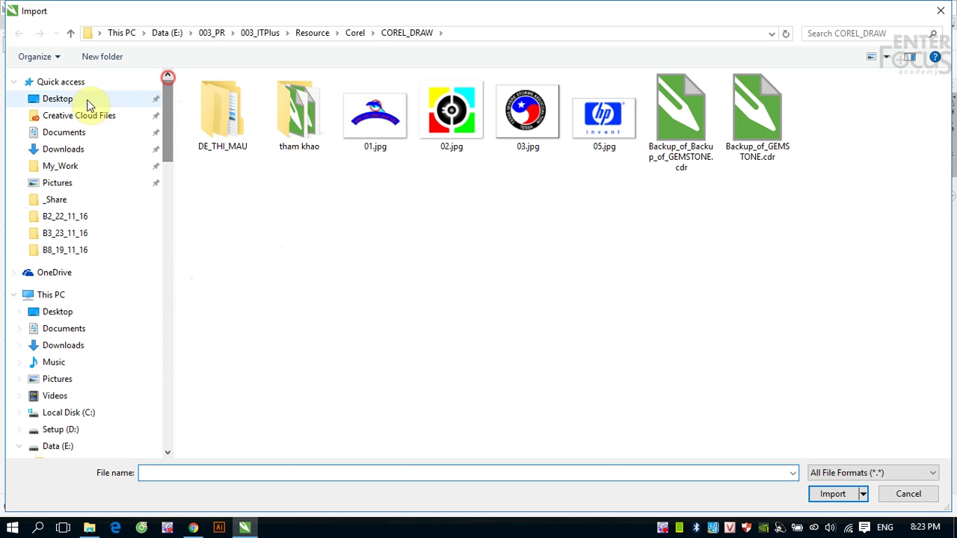
pyautogui.click(61, 98)
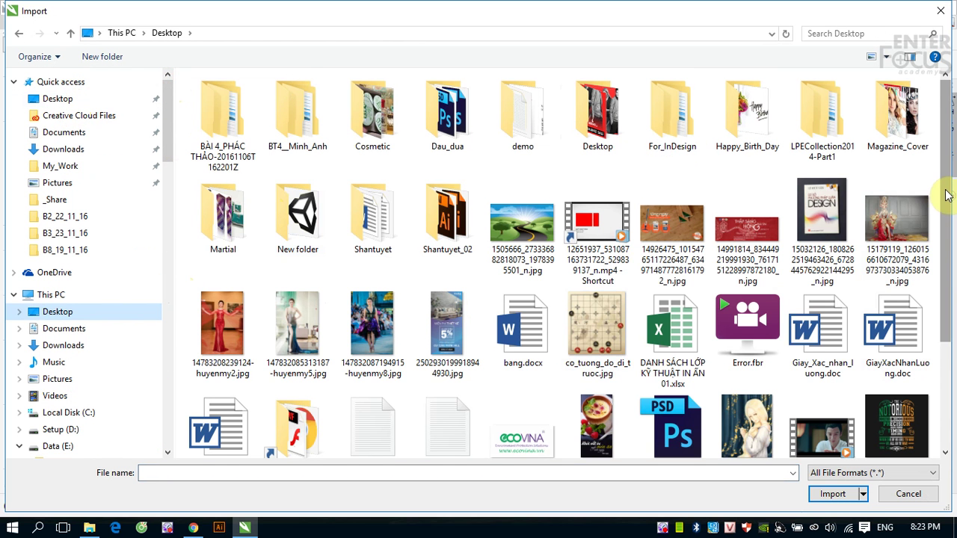
pyautogui.moveTo(947, 193); pyautogui.dragTo(948, 307)
pyautogui.click(447, 389)
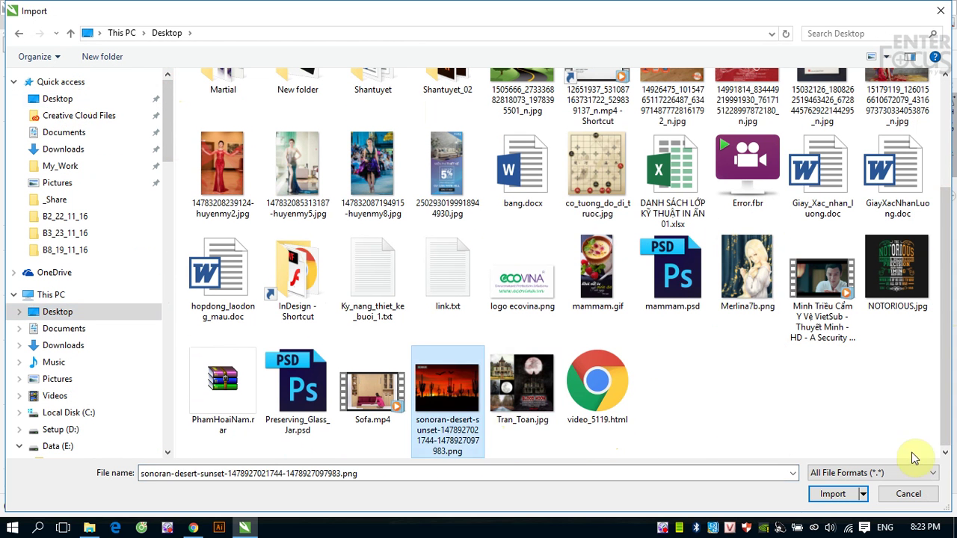
pyautogui.click(832, 493)
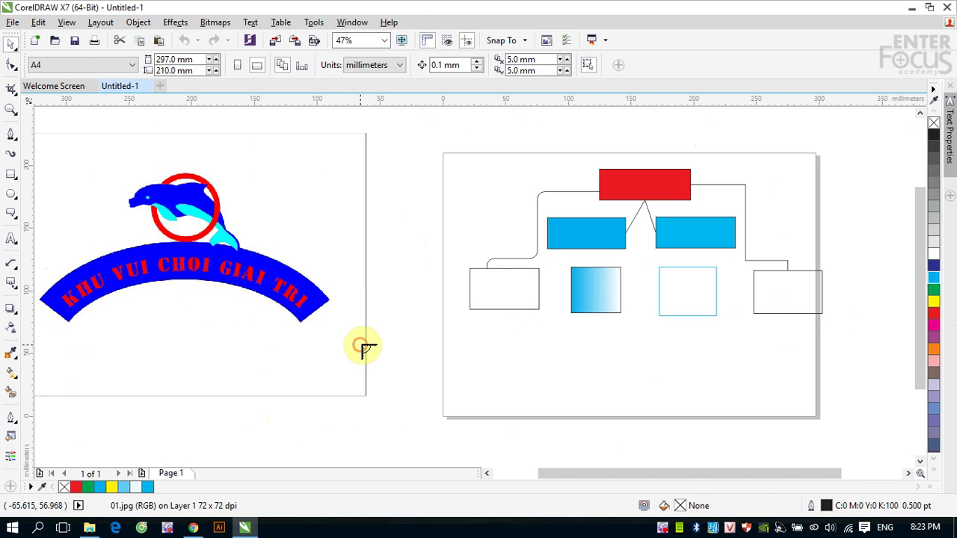
pyautogui.click(356, 341)
pyautogui.moveTo(914, 366); pyautogui.dragTo(927, 418)
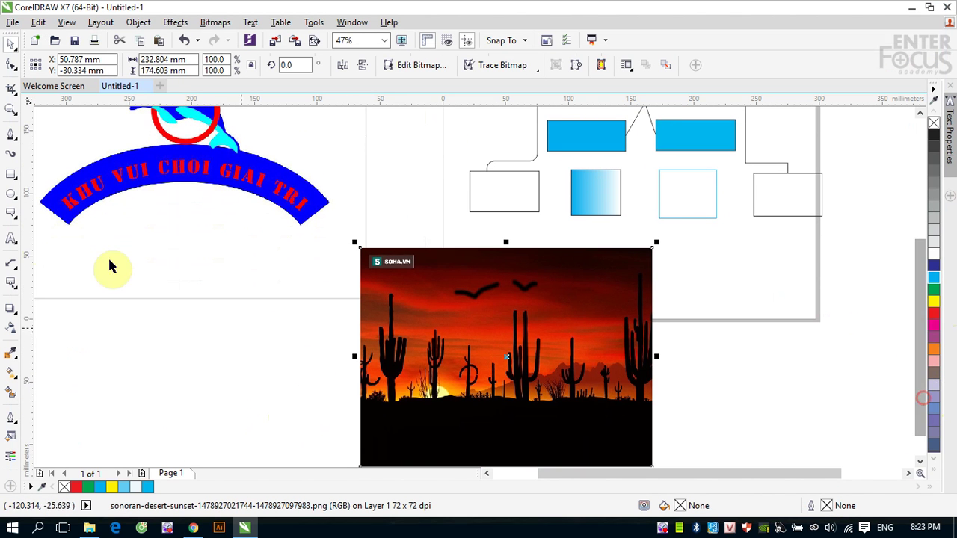
# Copy the desert sunset image's attributes to the two rightmost bottom-row rectangles with the Attributes Eyedropper.
pyautogui.click(10, 352)
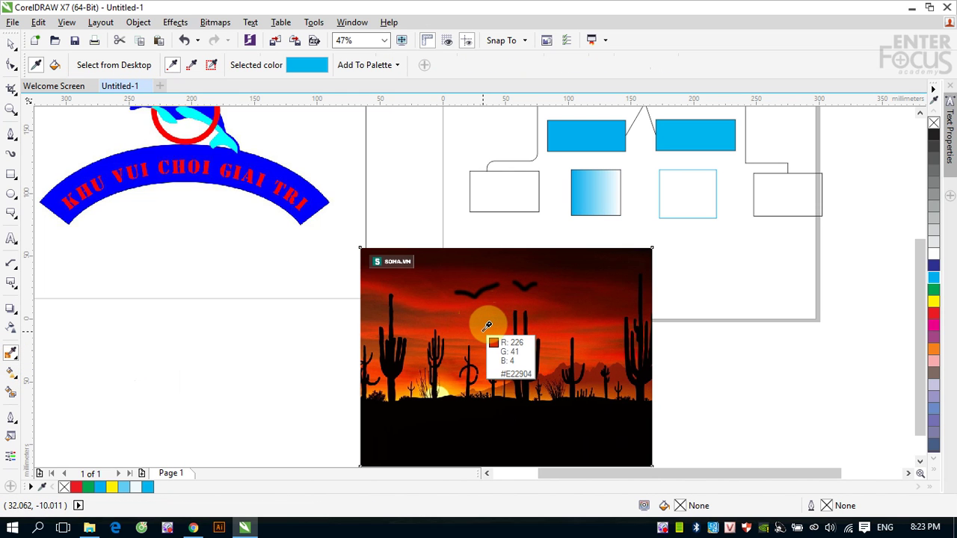
pyautogui.click(8, 358)
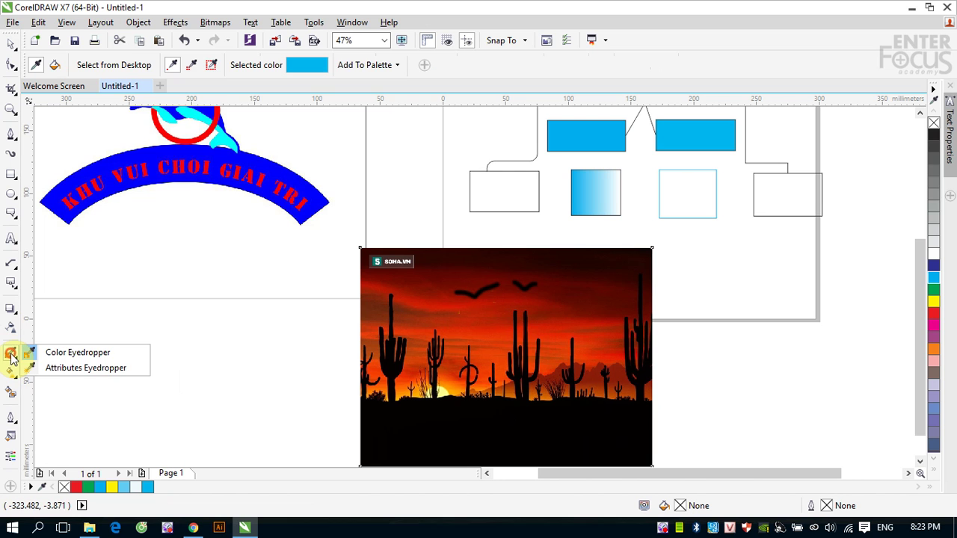
pyautogui.click(64, 370)
pyautogui.click(491, 324)
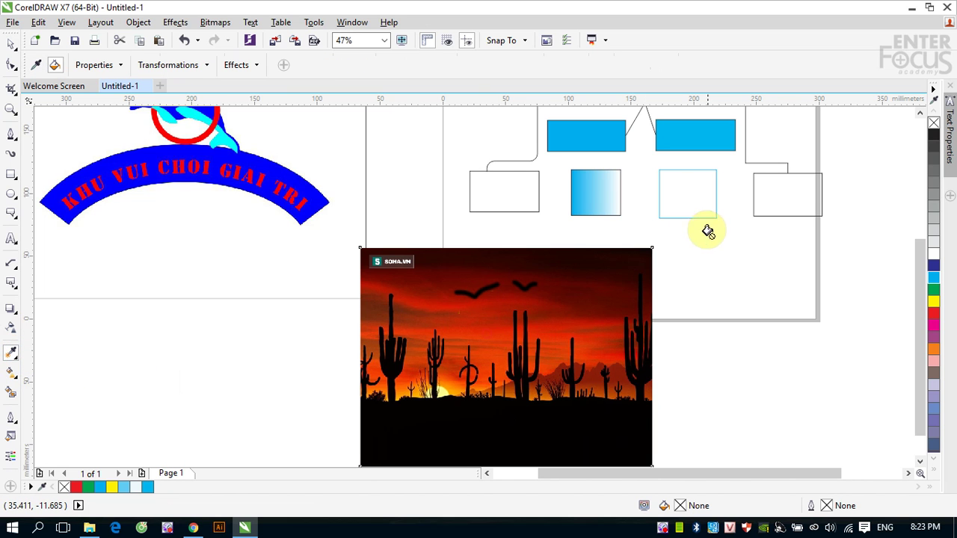
pyautogui.click(672, 184)
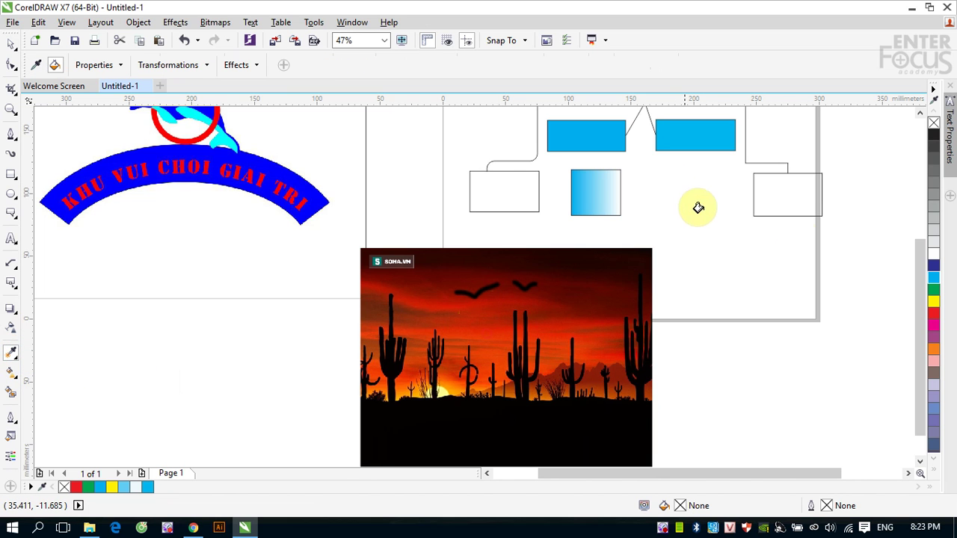
pyautogui.click(784, 197)
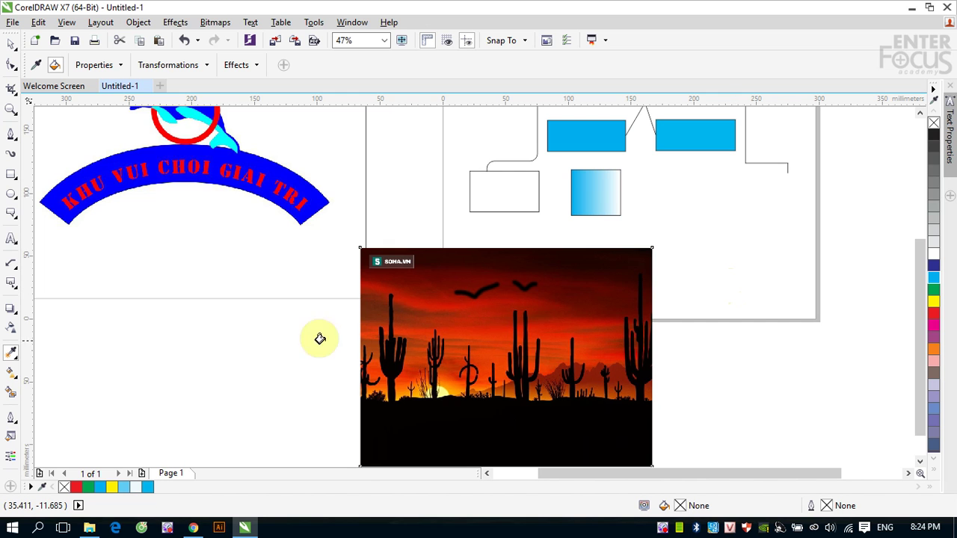
# Sample the orange sky just above the sun in the desert image with the Color Eyedropper and fill the two rightmost bottom-row rectangles with it.
pyautogui.click(10, 359)
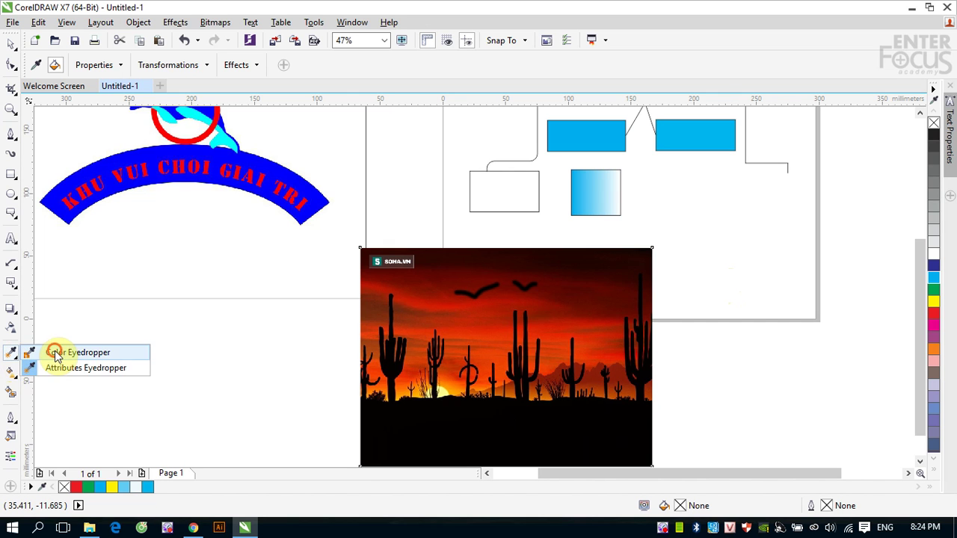
pyautogui.click(53, 352)
pyautogui.click(447, 377)
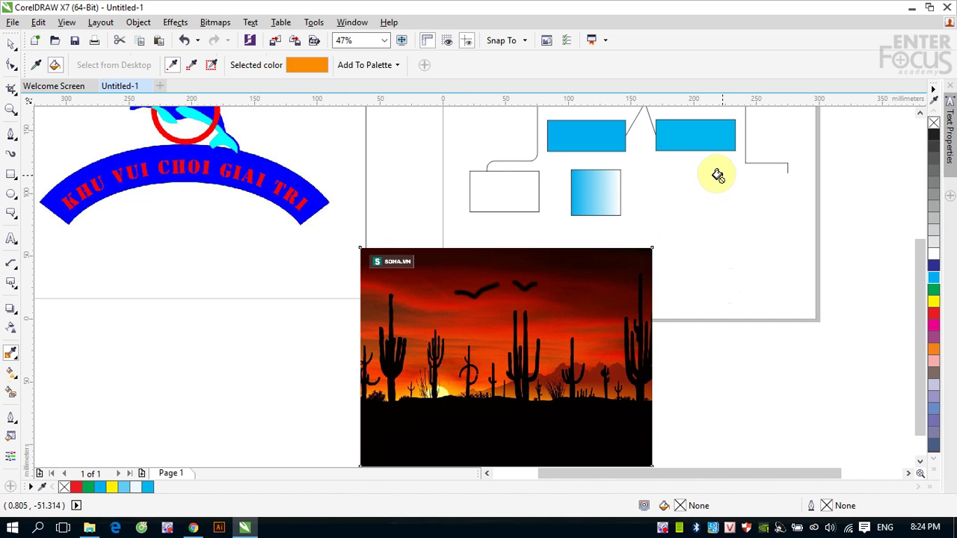
pyautogui.click(680, 180)
pyautogui.click(759, 191)
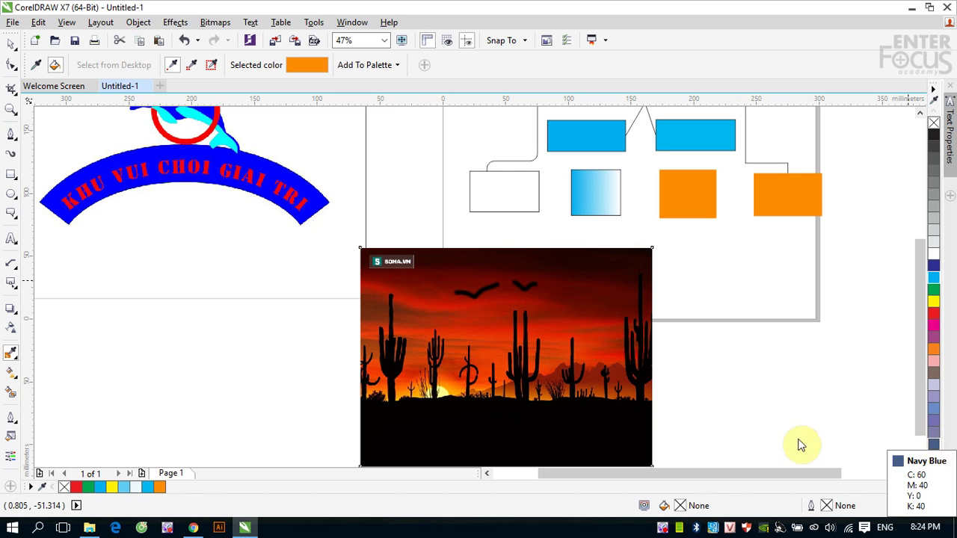
# Delete the desert sunset image below the diagram.
pyautogui.click(7, 45)
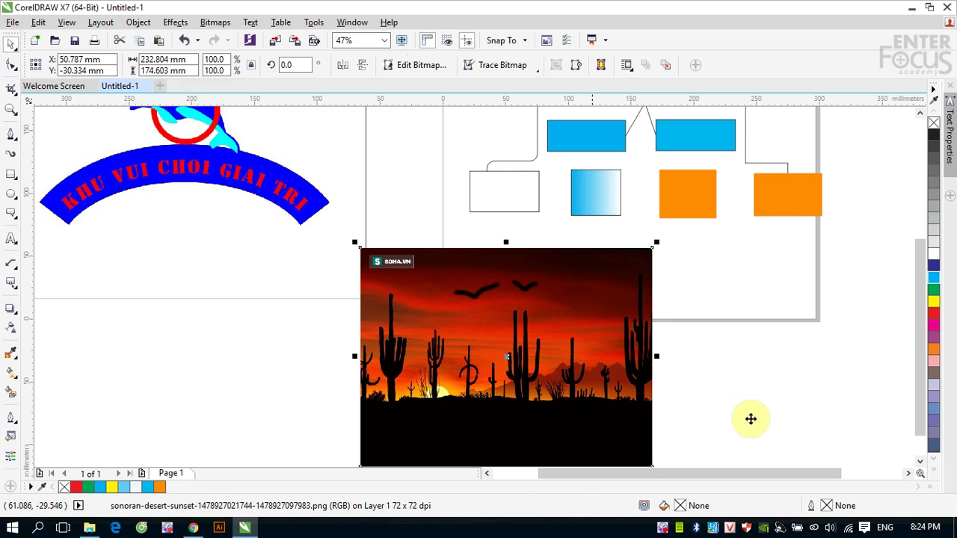
pyautogui.click(754, 416)
pyautogui.click(504, 388)
pyautogui.press('Delete')
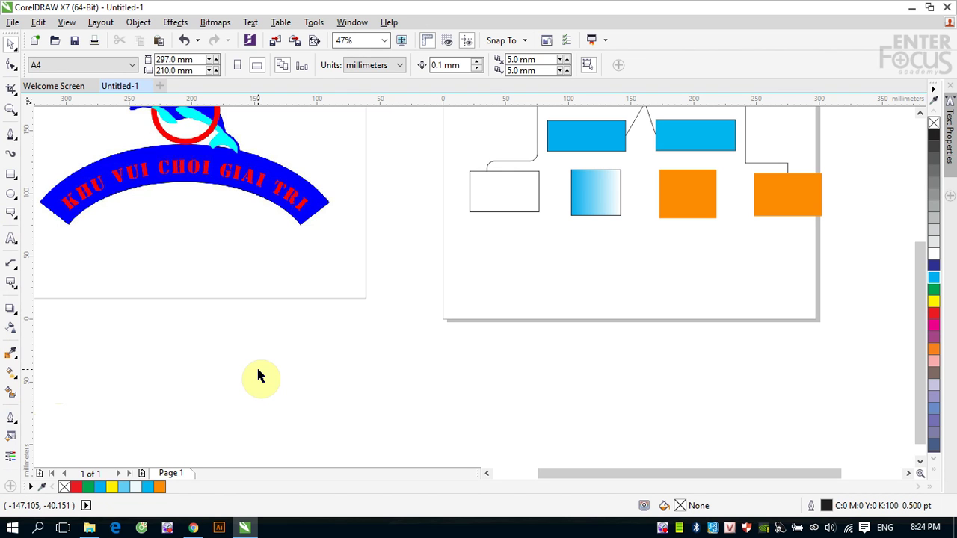
pyautogui.click(10, 93)
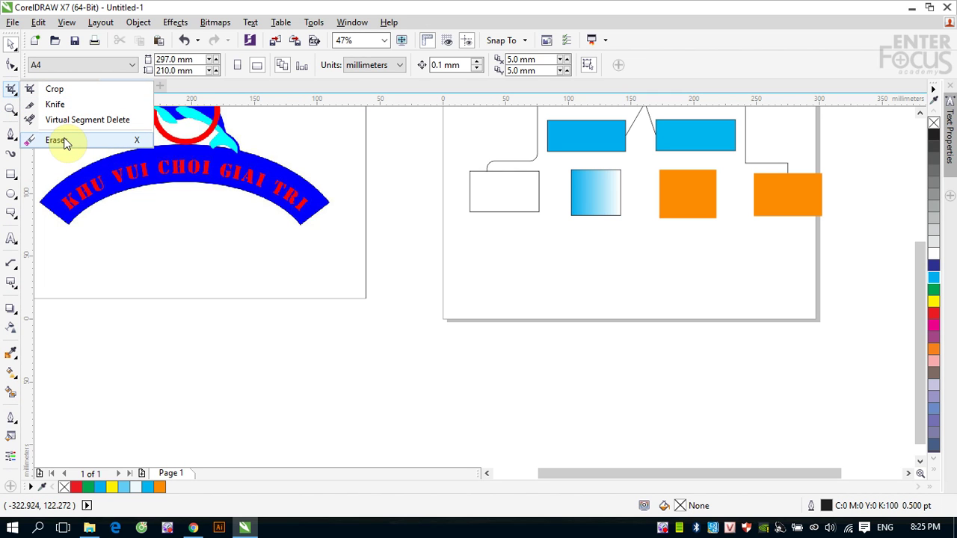
pyautogui.click(688, 410)
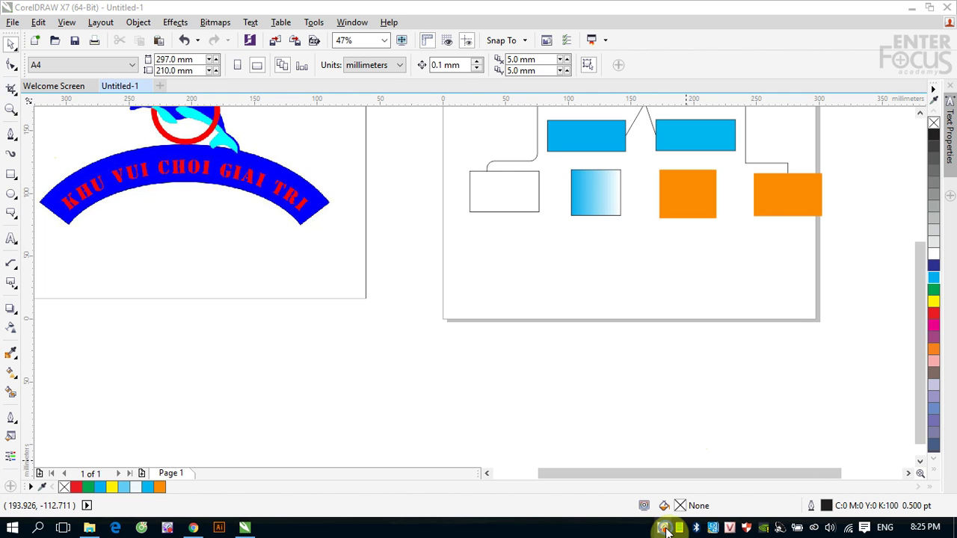